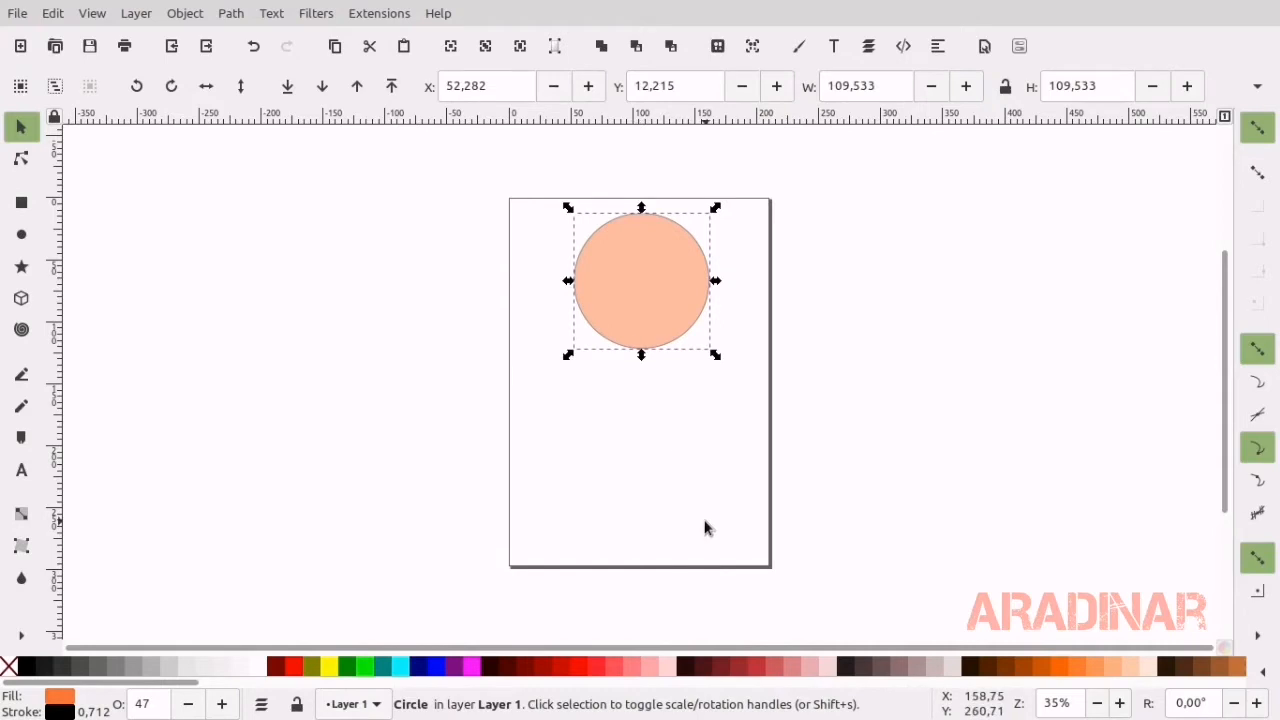
Move the existing circle slightly up and to the left on the page.
left_click(705, 527)
left_click(658, 277)
mouse_move(658, 277)
left_mouse_down()
mouse_move(547, 281)
mouse_move(640, 277)
left_mouse_up()
left_click(640, 277)
Draw an ellipse about 195 mm wide and 228 mm high for the head and set its opacity to 100%.
left_click(21, 234)
mouse_move(394, 220)
left_mouse_down()
mouse_move(430, 320)
mouse_move(661, 404)
mouse_move(452, 440)
mouse_move(572, 509)
mouse_move(637, 505)
left_mouse_up()
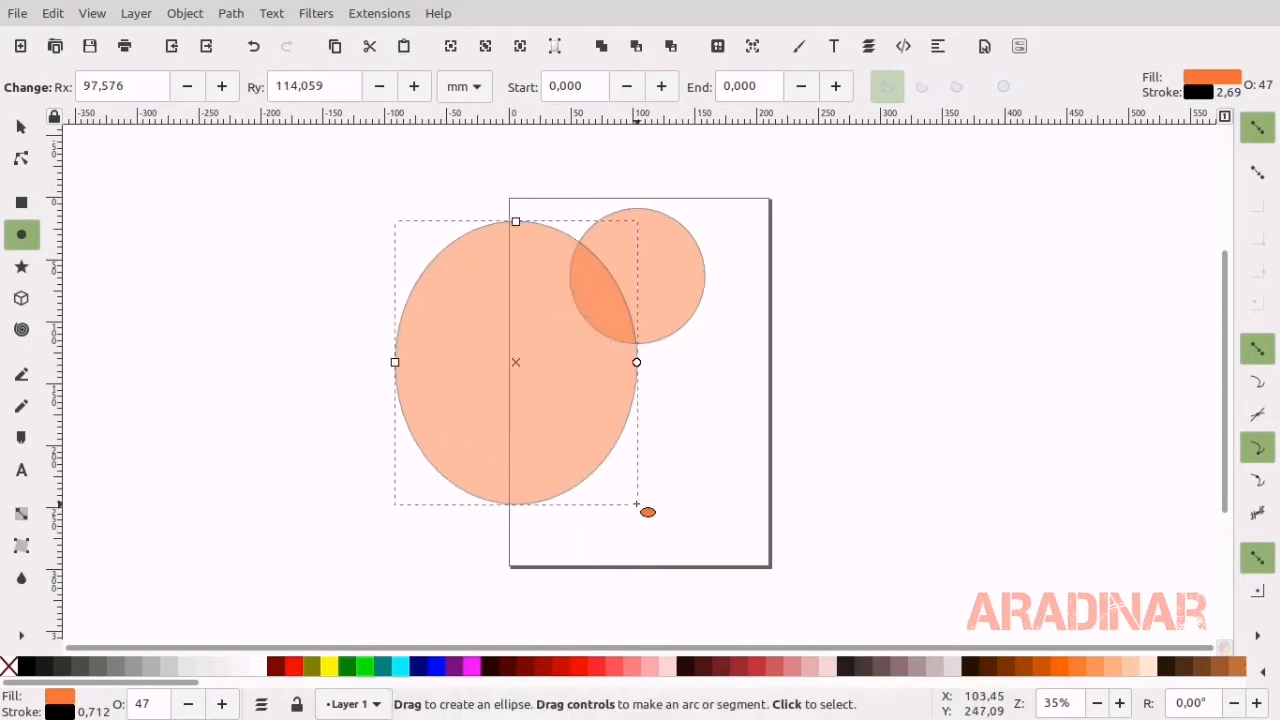
left_click(799, 46)
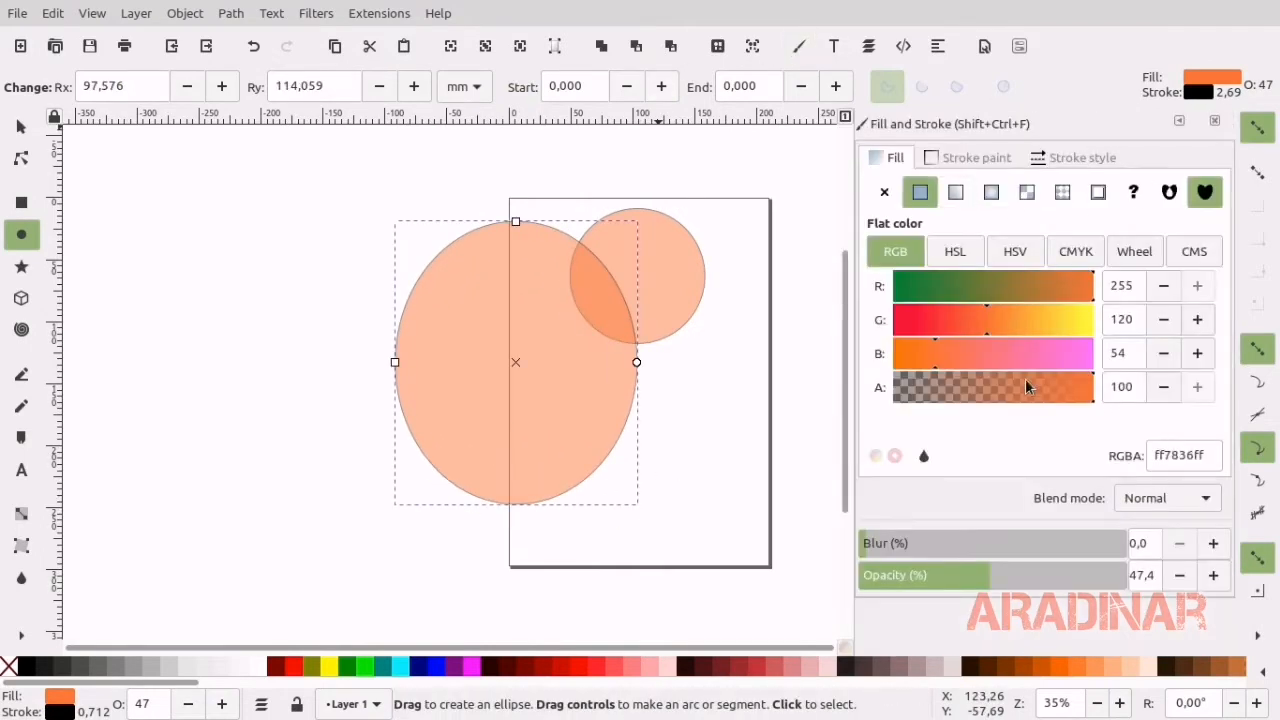
left_click_drag(1027, 387, 1154, 392)
left_click_drag(1061, 580, 1160, 580)
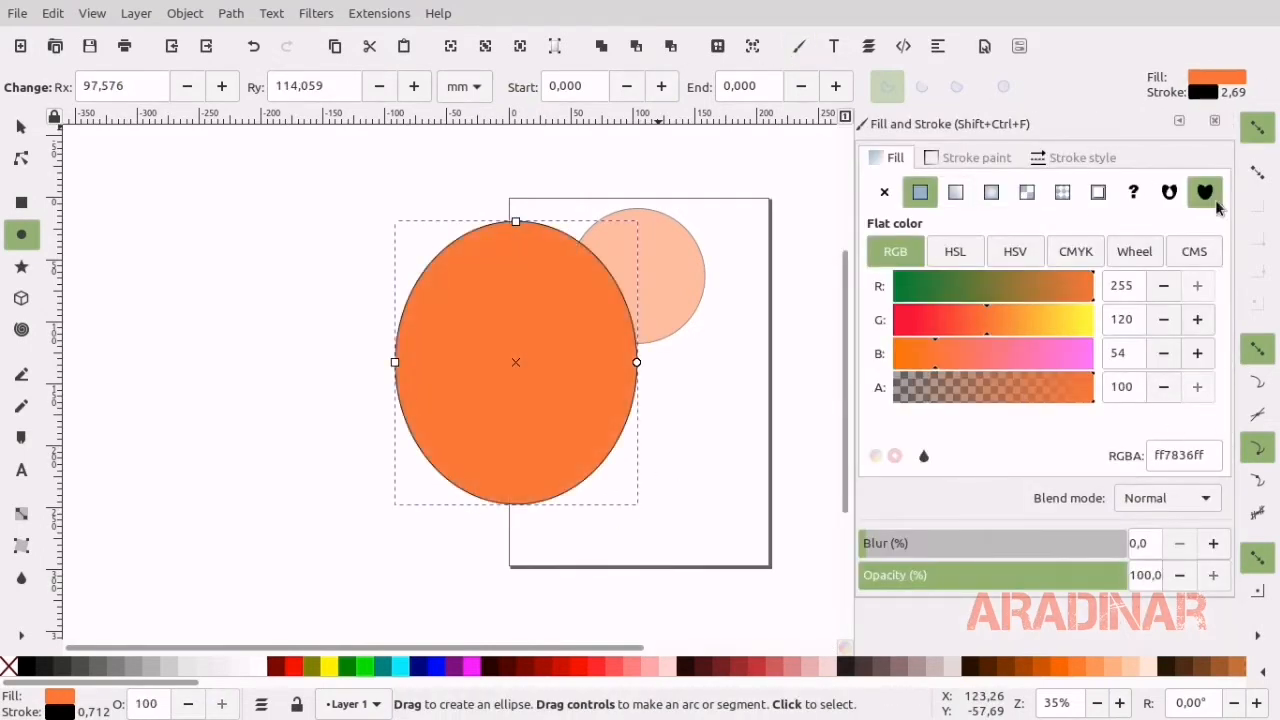
left_click(1215, 121)
Move the large ellipse over the upper part of the page.
left_click(760, 325)
left_click(21, 127)
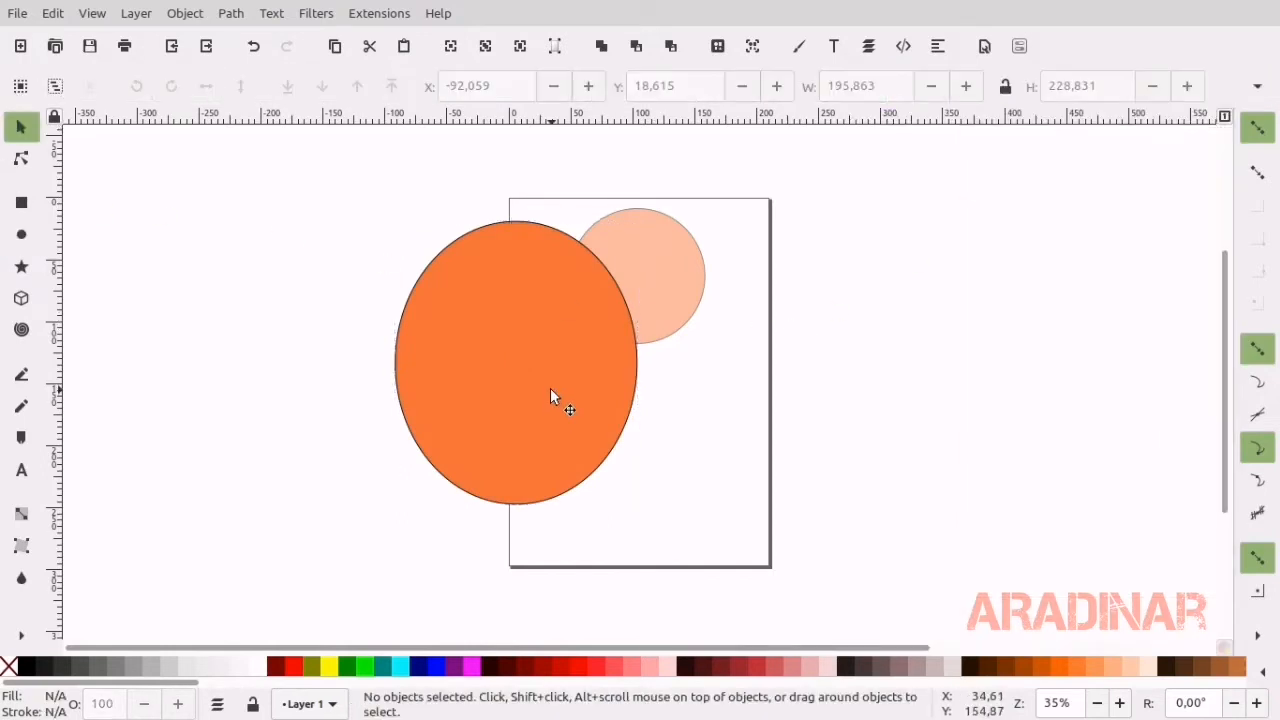
left_click_drag(550, 395, 588, 357)
Delete the smaller circle and fill the large ellipse with a light peach skin colour.
left_click(660, 289)
key("Delete")
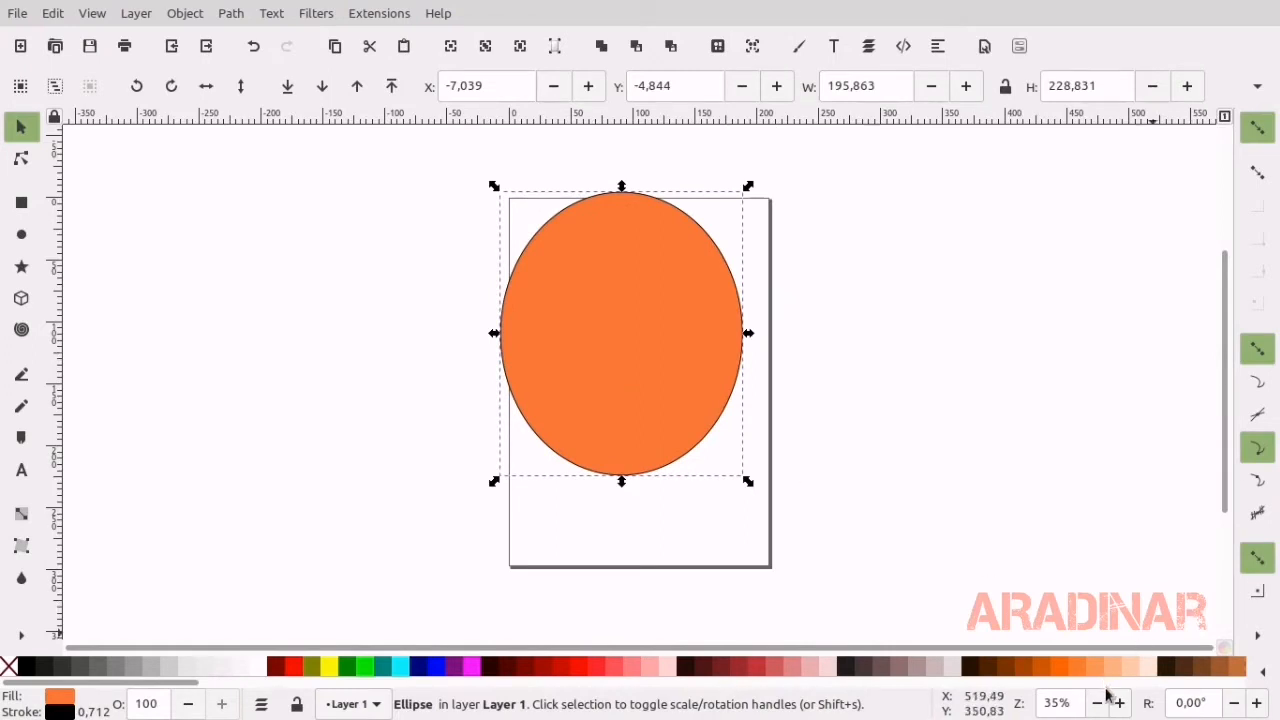
left_click(1131, 670)
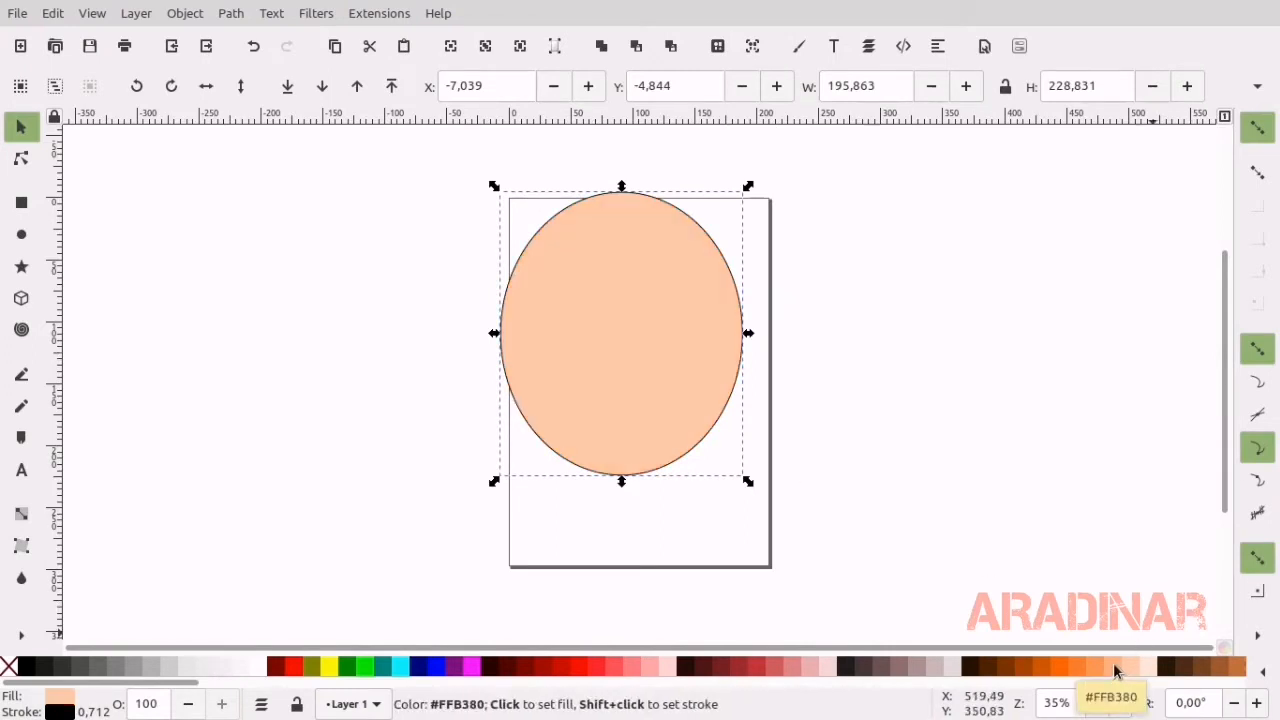
Convert the ellipse to a path and shorten both handles of its bottom node to narrow the chin.
double_click(629, 353)
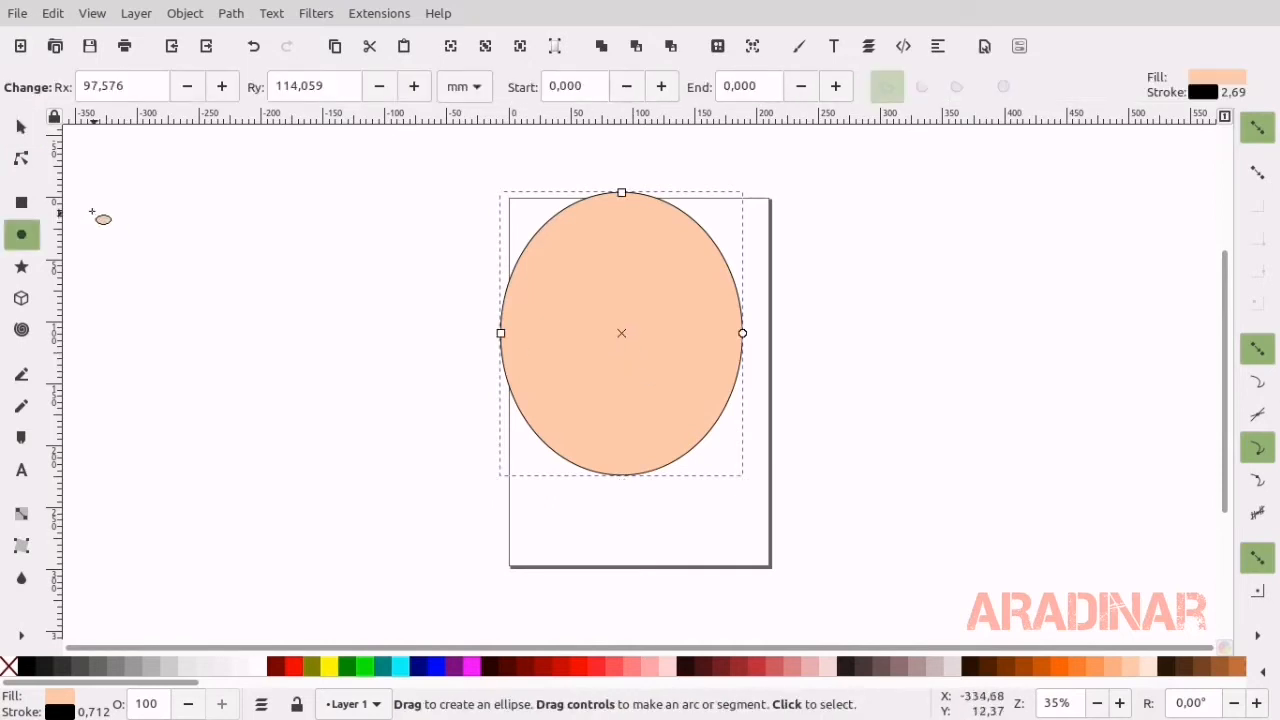
left_click(22, 161)
left_click(533, 88)
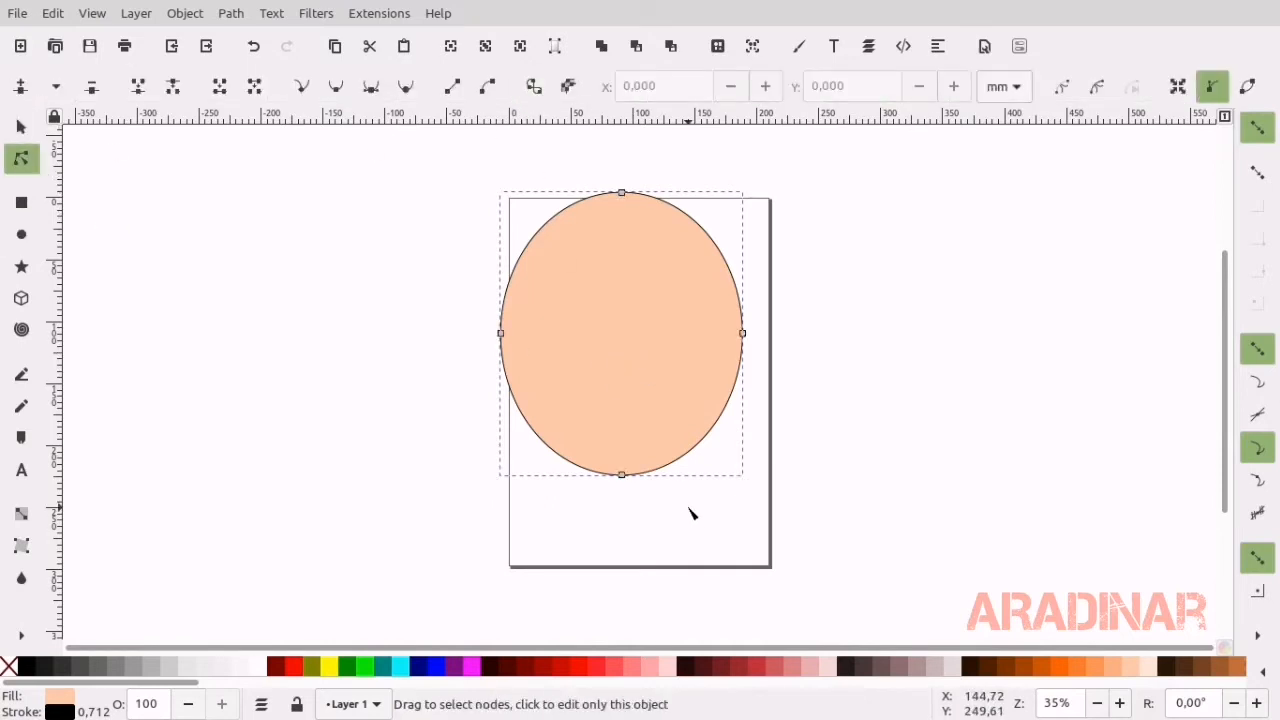
left_click(621, 475)
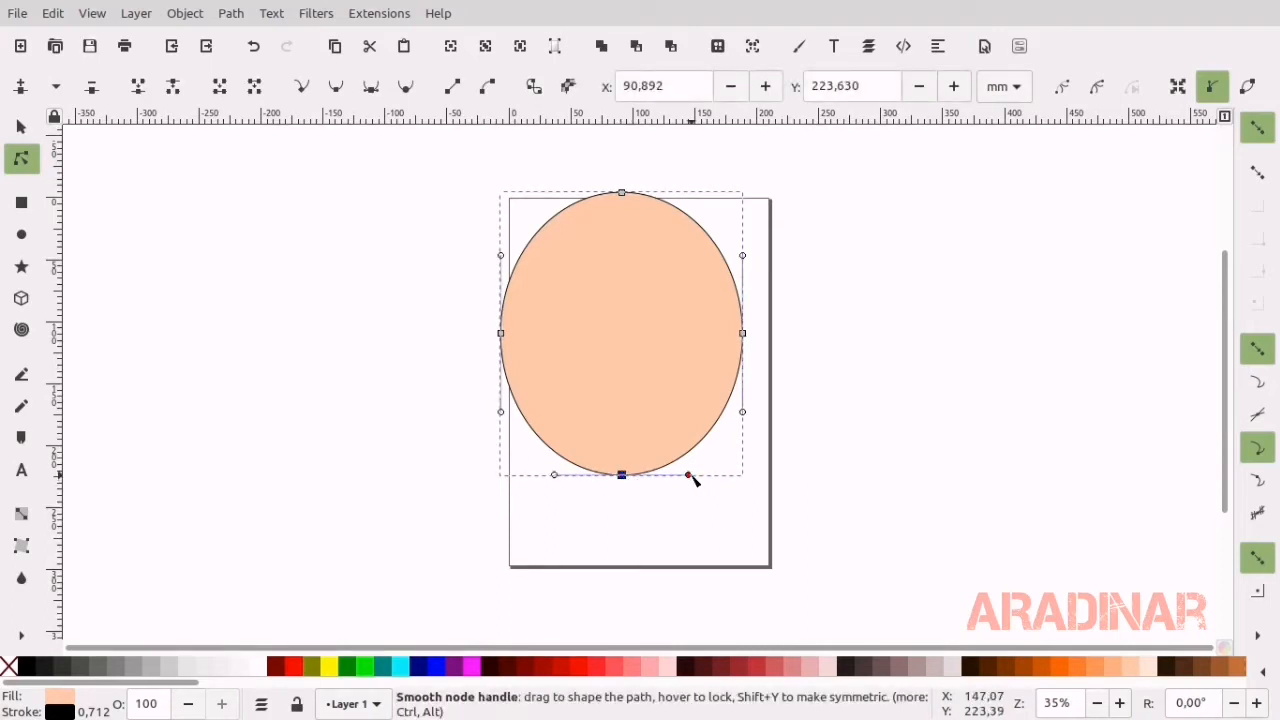
left_click_drag(692, 480, 670, 479)
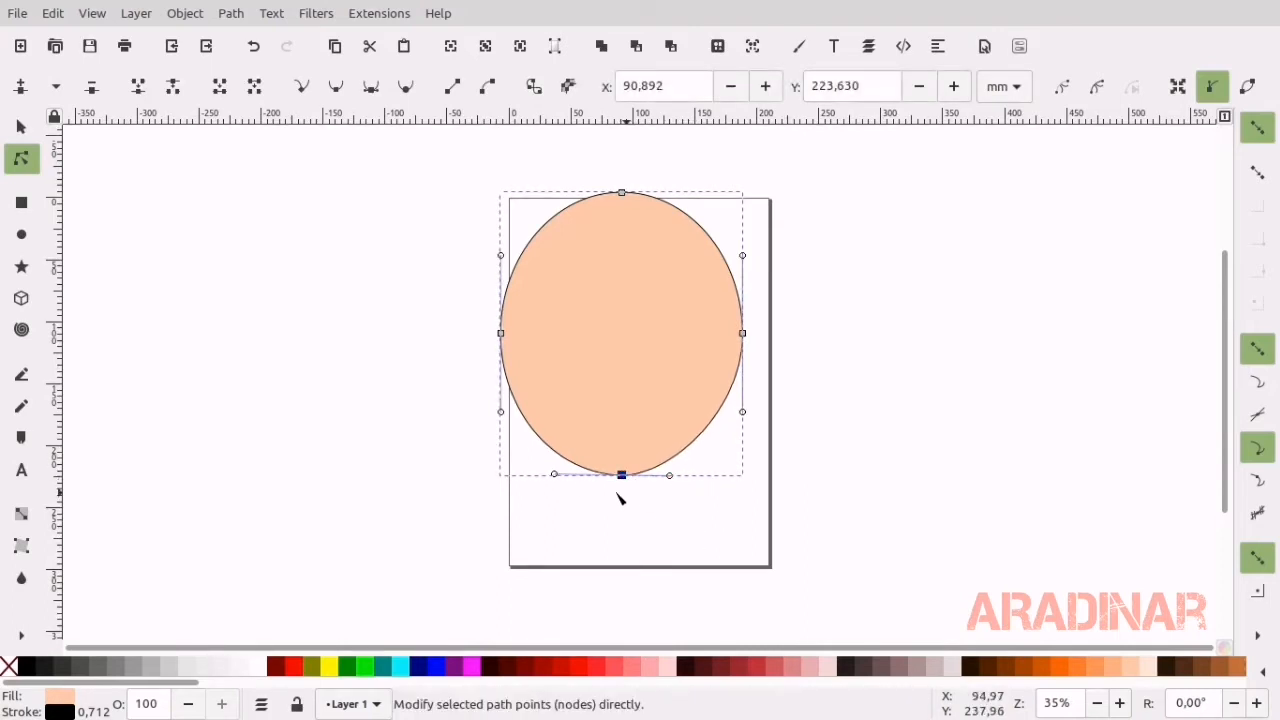
left_click_drag(557, 481, 566, 480)
left_click(417, 500)
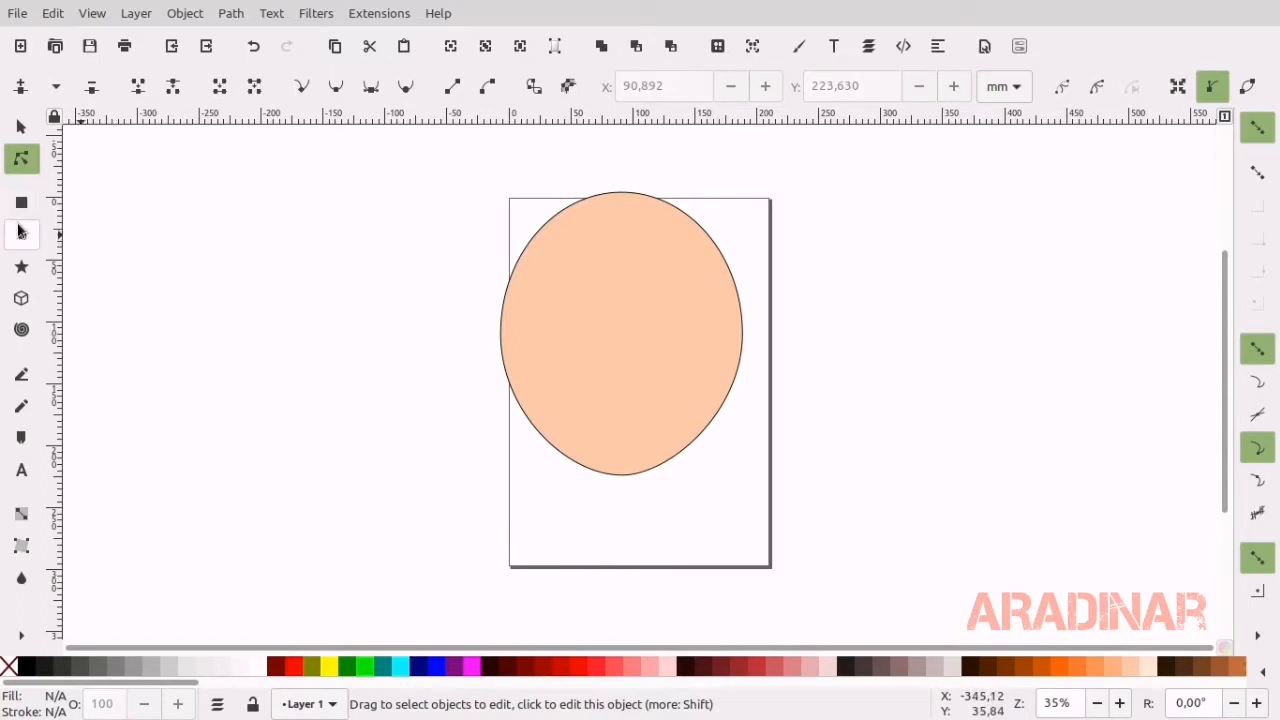
Duplicate the head shape and move the copy clear of the page on the left side.
left_click(22, 127)
left_click(527, 284)
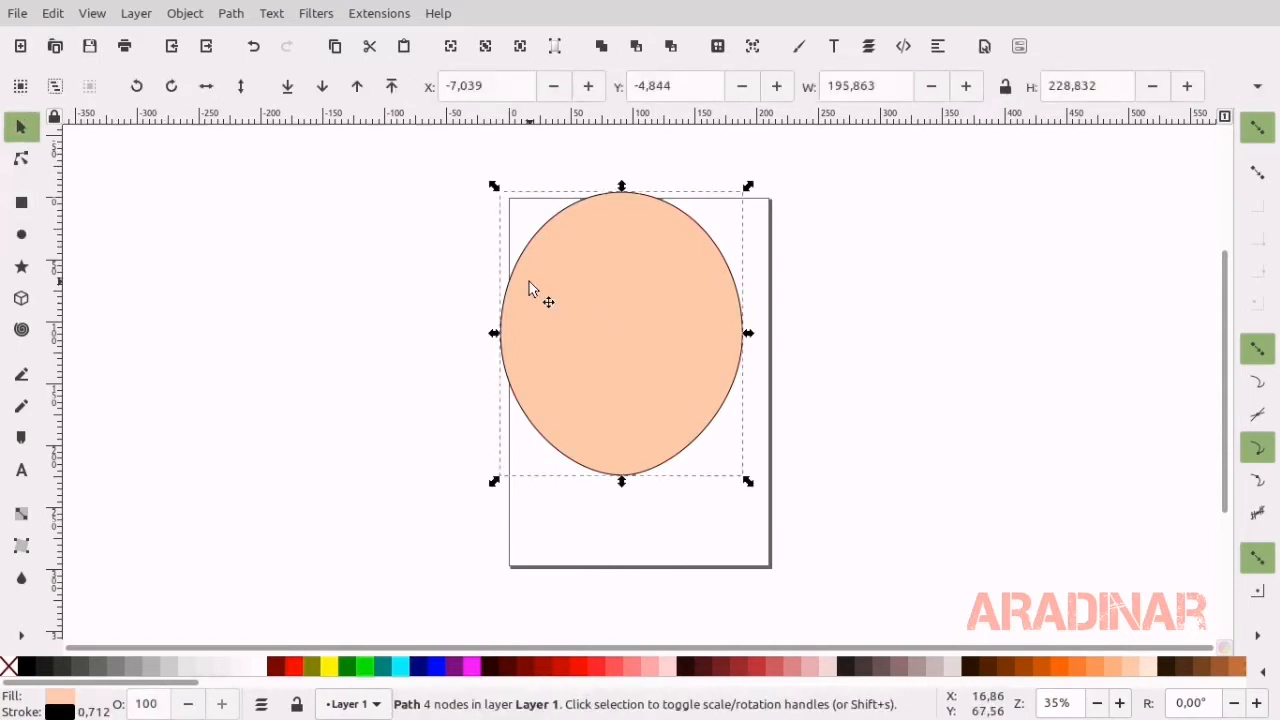
key("ctrl+d")
left_click_drag(527, 284, 308, 297)
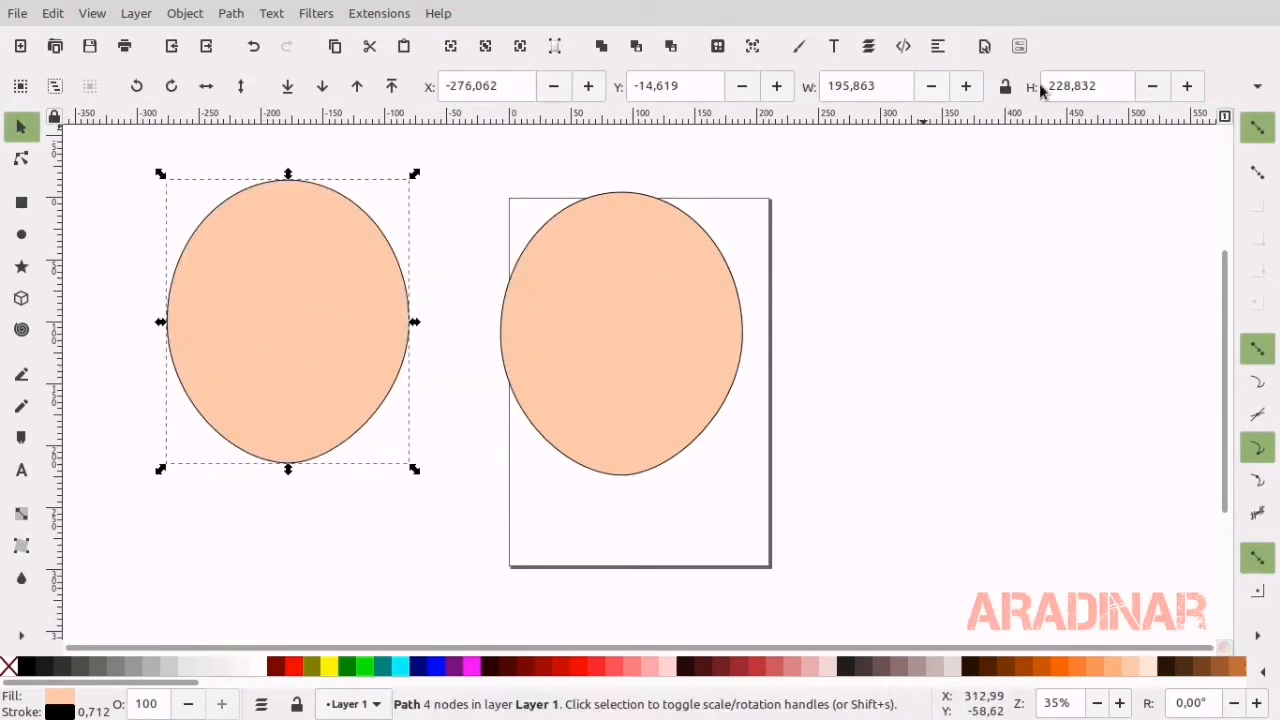
Scale the copy with locked proportions to about 48 × 53 mm and place it on the head's left edge as an ear.
left_click(1005, 86)
left_click_drag(418, 176, 373, 258)
left_click(373, 260)
left_click_drag(403, 299, 503, 329)
left_click(400, 368)
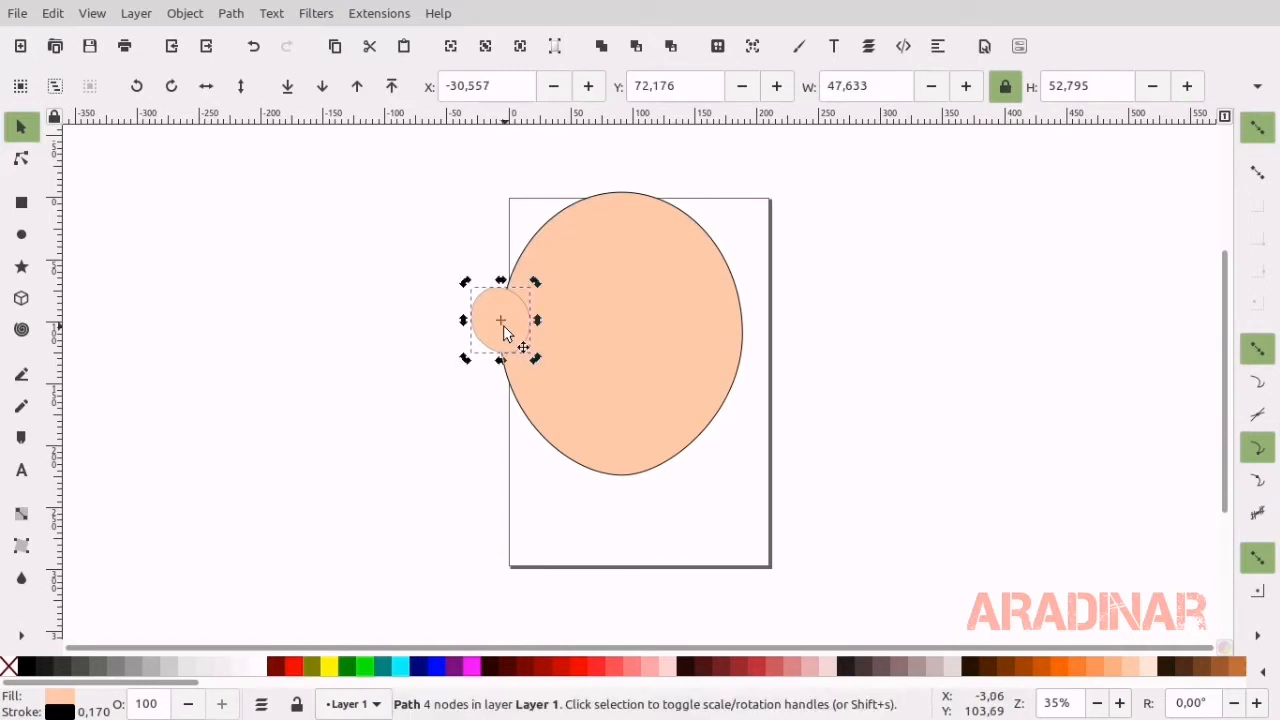
Lower the left ear behind the head shape.
left_click(363, 401)
left_click(489, 319)
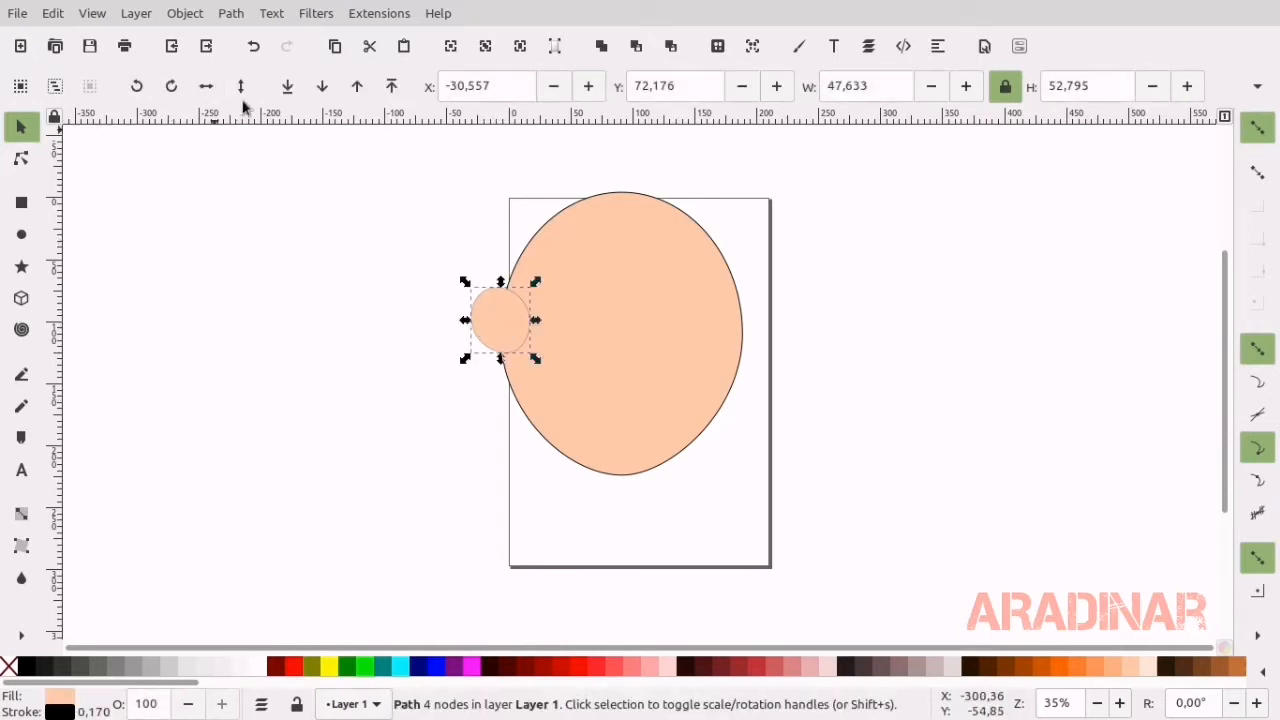
left_click(322, 86)
left_click(326, 236)
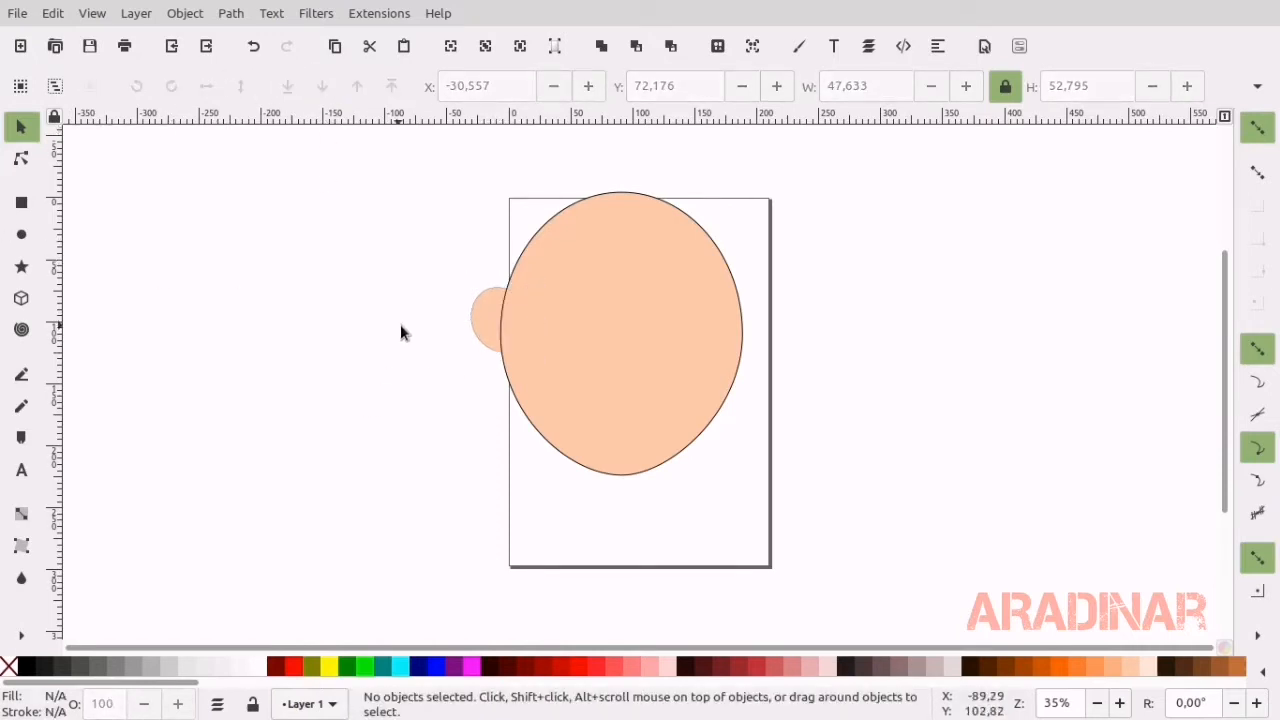
Duplicate the left ear and shift the copy horizontally to the head's right edge, at X about 168.9 mm.
left_click(486, 331)
key("ctrl+d")
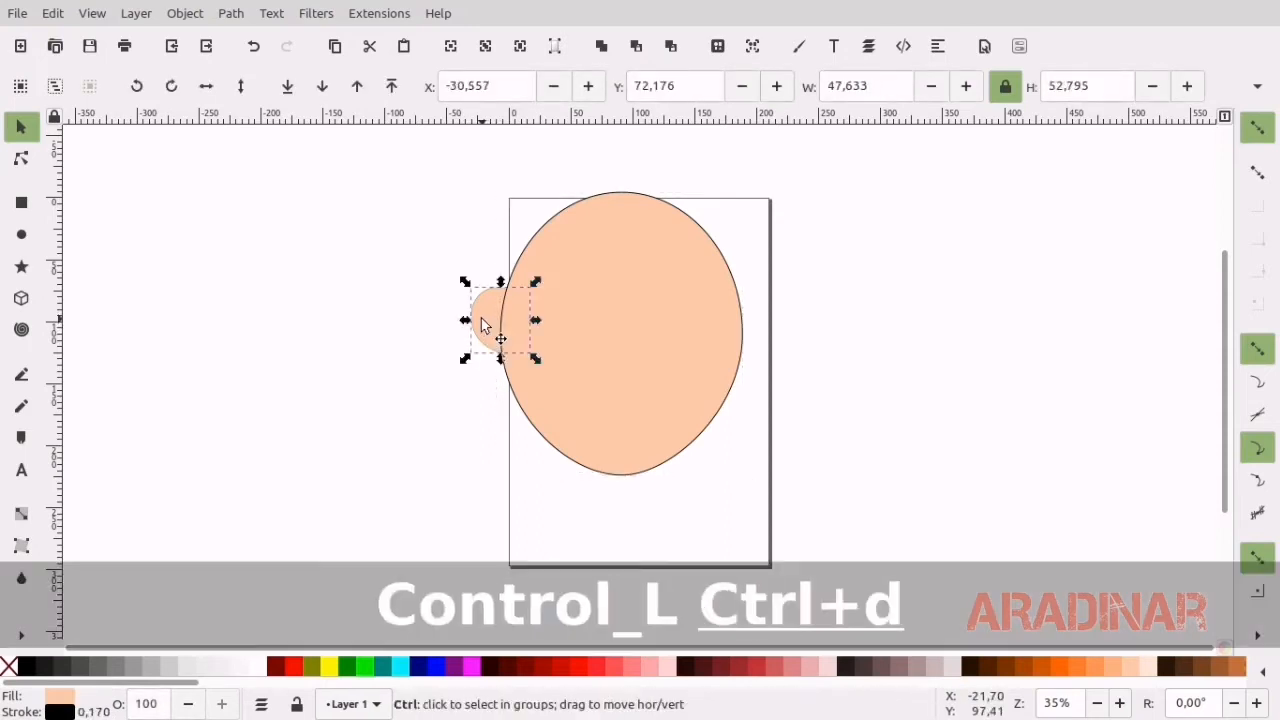
key("Right")
key("Right")
key("Right")
key("Right")
key("Right")
key("Right")
key("Right")
key("Right")
key("Right")
key("Right")
key("Right")
key("Right")
key("Right")
key("Right")
key("Right")
key("Right")
key("Right")
key("Right")
key("Right")
key("Right")
key("Right")
key("Right")
key("Right")
key("Right")
key("Right")
key("Right")
key("Right")
key("Right")
key("Right")
key("Right")
key("Right")
key("Right")
key("Right")
key("Right")
key("Right")
key("Right")
key("Right")
key("Right")
key("Right")
key("Right")
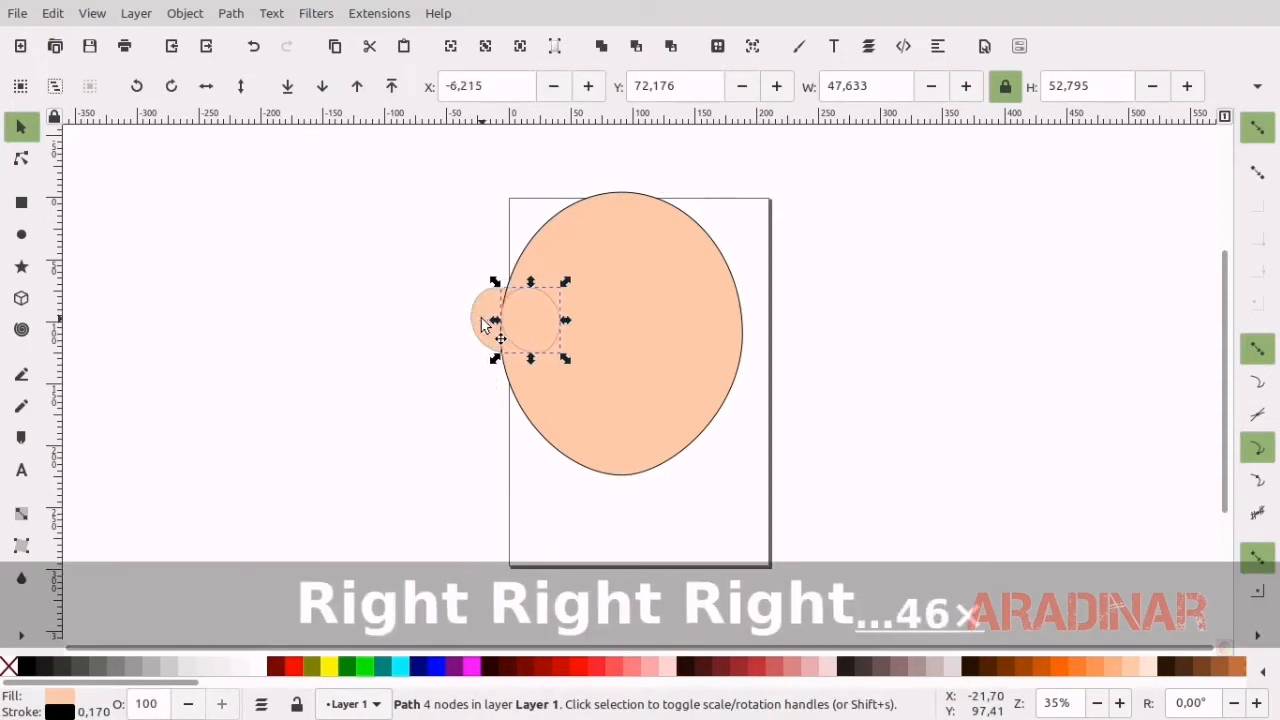
key("Right")
key("Right")
key("Right")
key("Right")
key("Right")
key("Right")
key("Right")
key("Right")
key("Right")
key("Right")
key("Right")
key("Right")
key("Right")
key("Right")
key("Right")
key("Right")
key("Right")
key("Right")
key("Right")
key("Right")
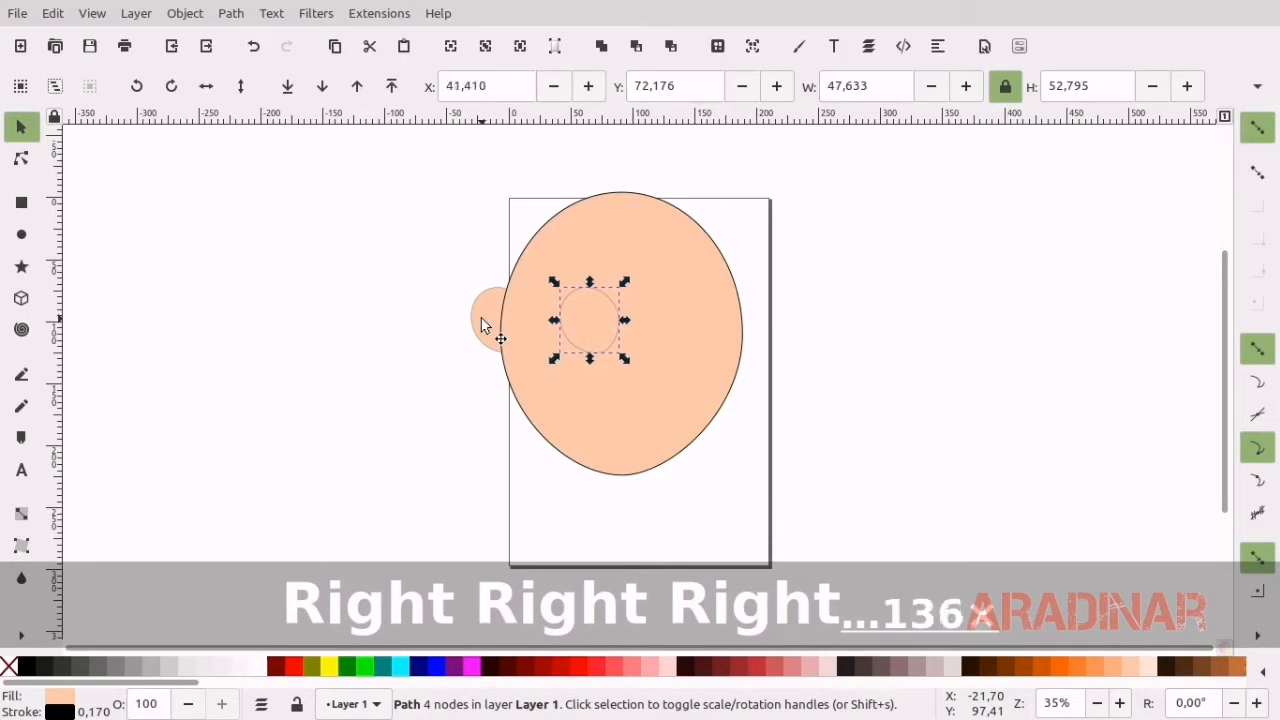
key("Right")
key("Right")
key("Right")
key("Right")
key("Right")
key("Right")
key("Right")
key("Right")
key("Right")
key("Right")
key("Right")
key("Right")
key("Right")
key("Right")
key("Right")
key("Right")
key("Right")
key("Right")
key("Right")
key("Right")
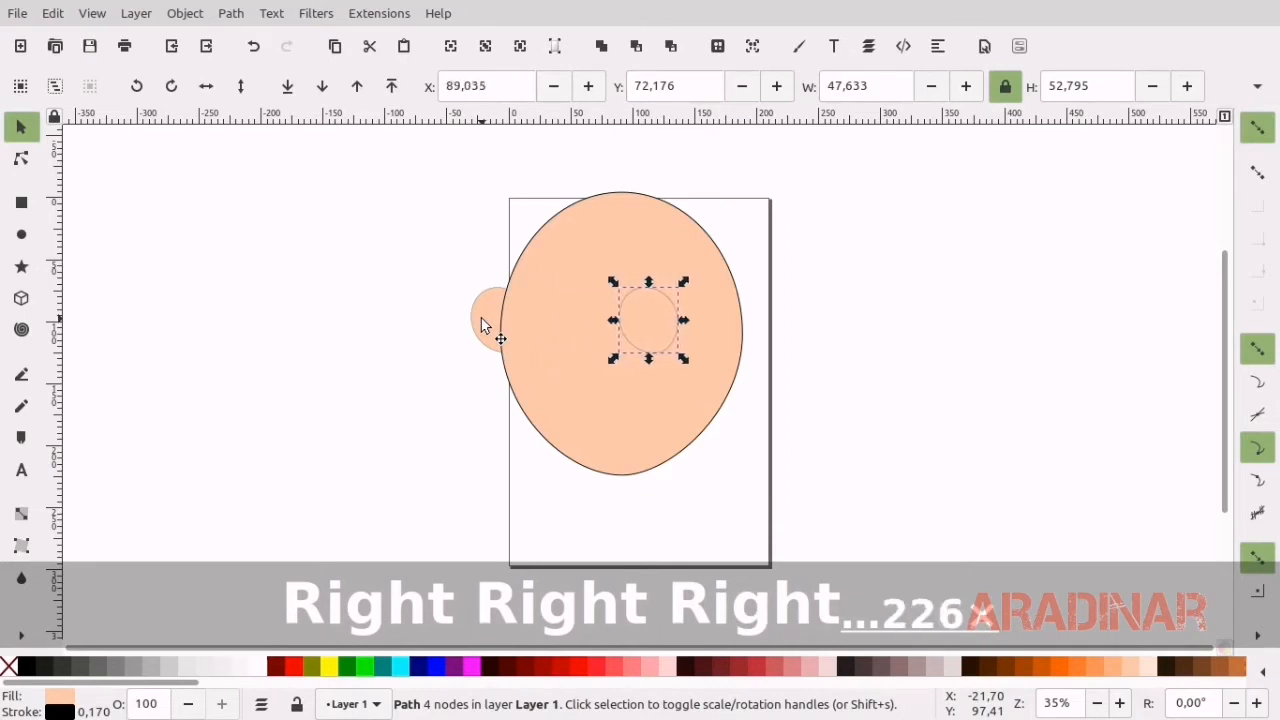
key("Right")
key("Right")
key("Right")
key("Right")
key("Right")
key("Right")
key("Right")
key("Right")
key("Right")
key("Right")
key("Right")
key("Right")
key("Right")
key("Right")
key("Right")
key("Right")
key("Right")
key("Right")
key("Right")
key("Right")
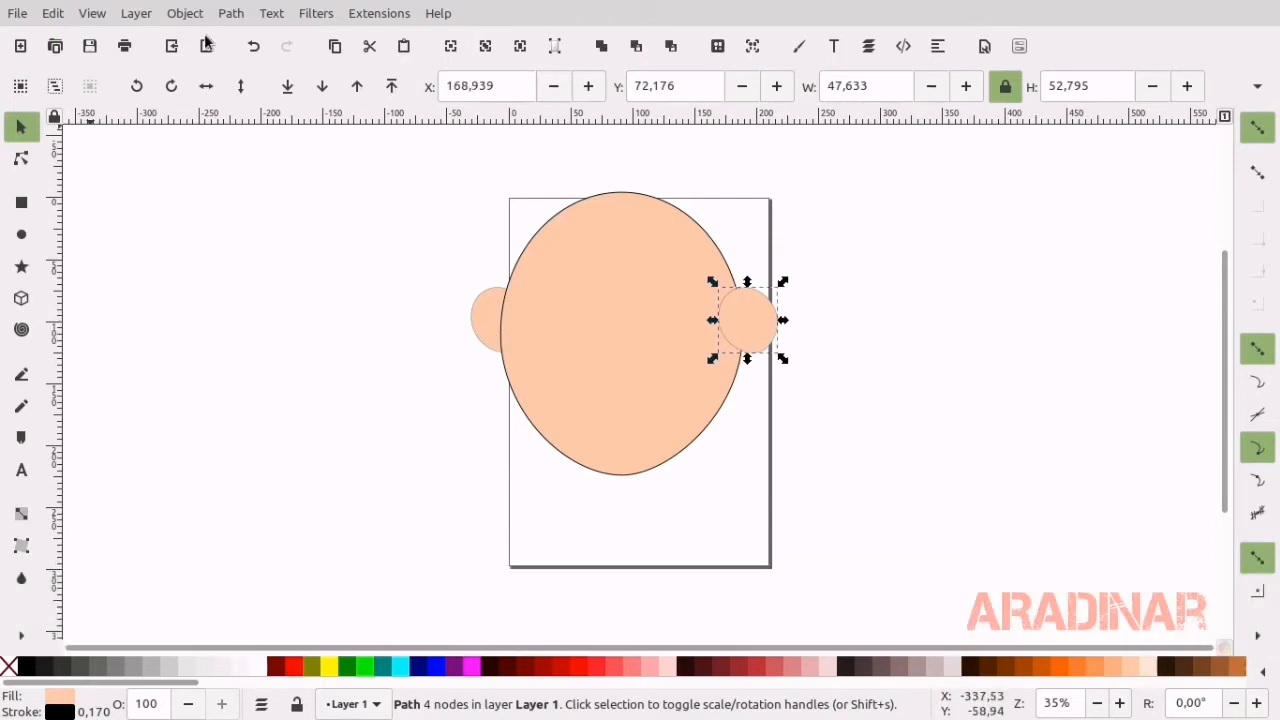
Flip the right ear horizontally and lower it behind the head.
left_click(208, 87)
left_click(322, 86)
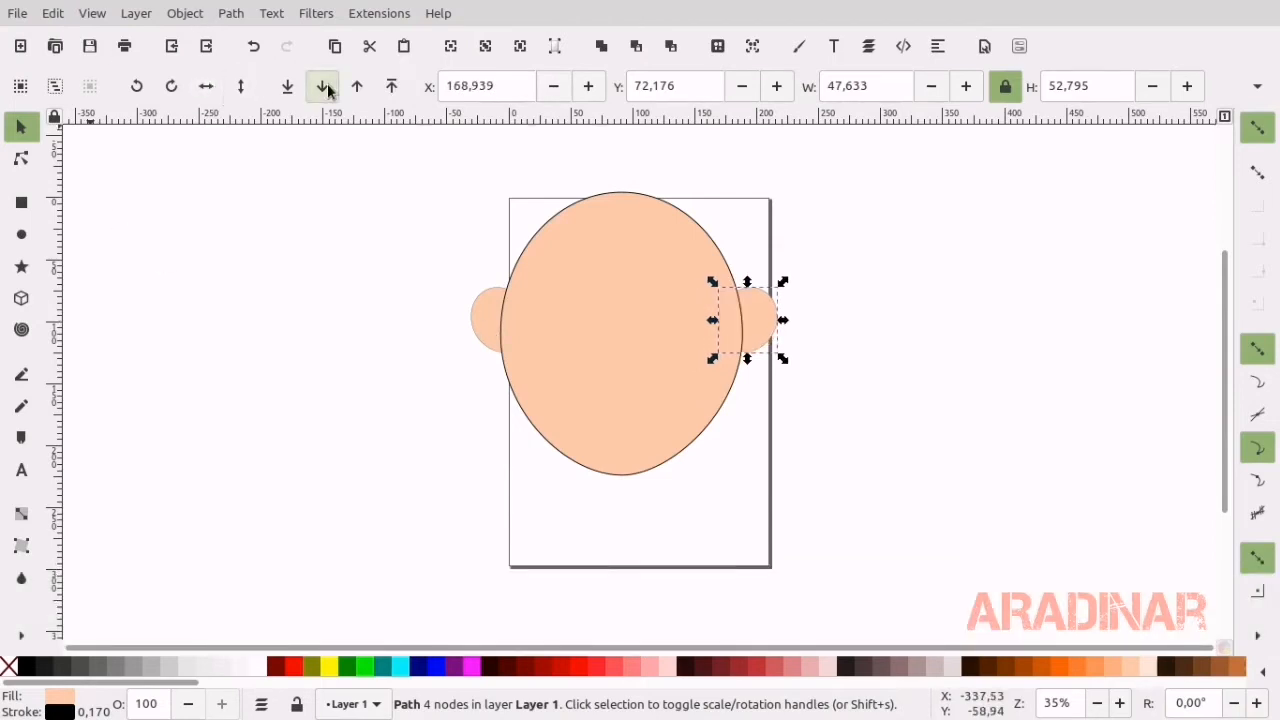
left_click(202, 294)
Nudge the right ear four small increments to the left, to X 166.823 mm.
left_click(765, 328)
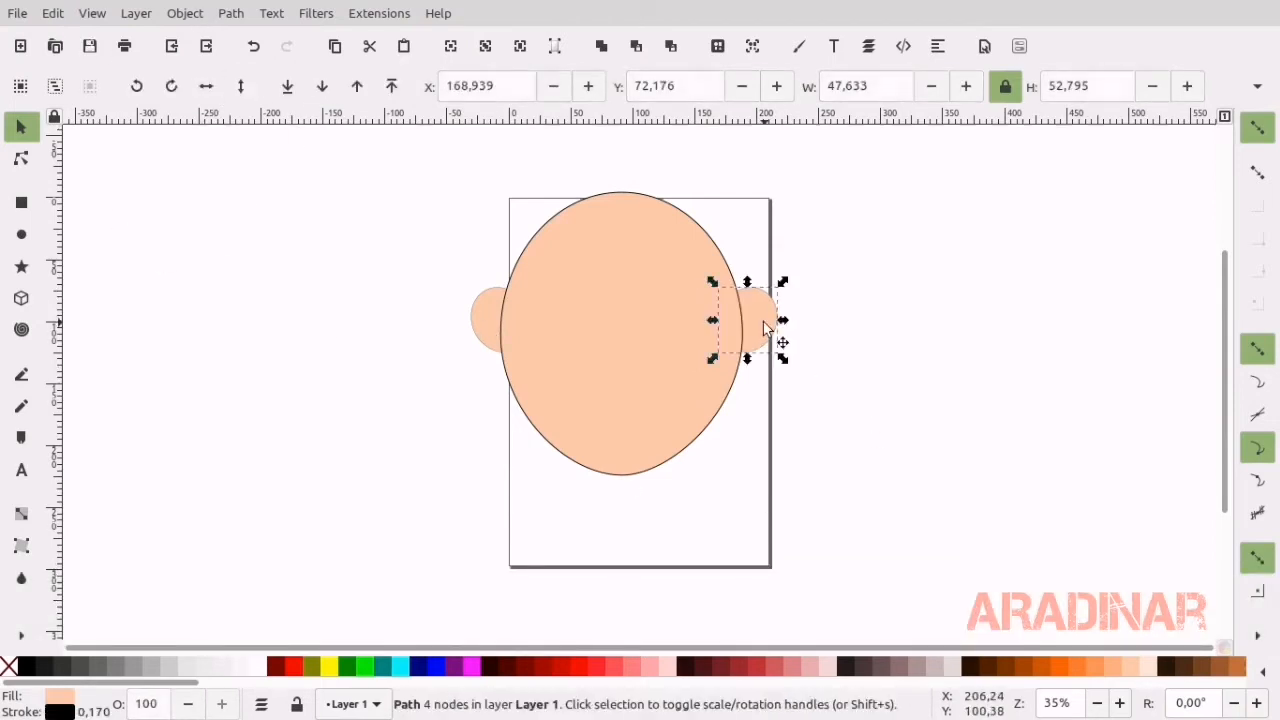
key("Left")
key("Left")
key("Left")
key("Left")
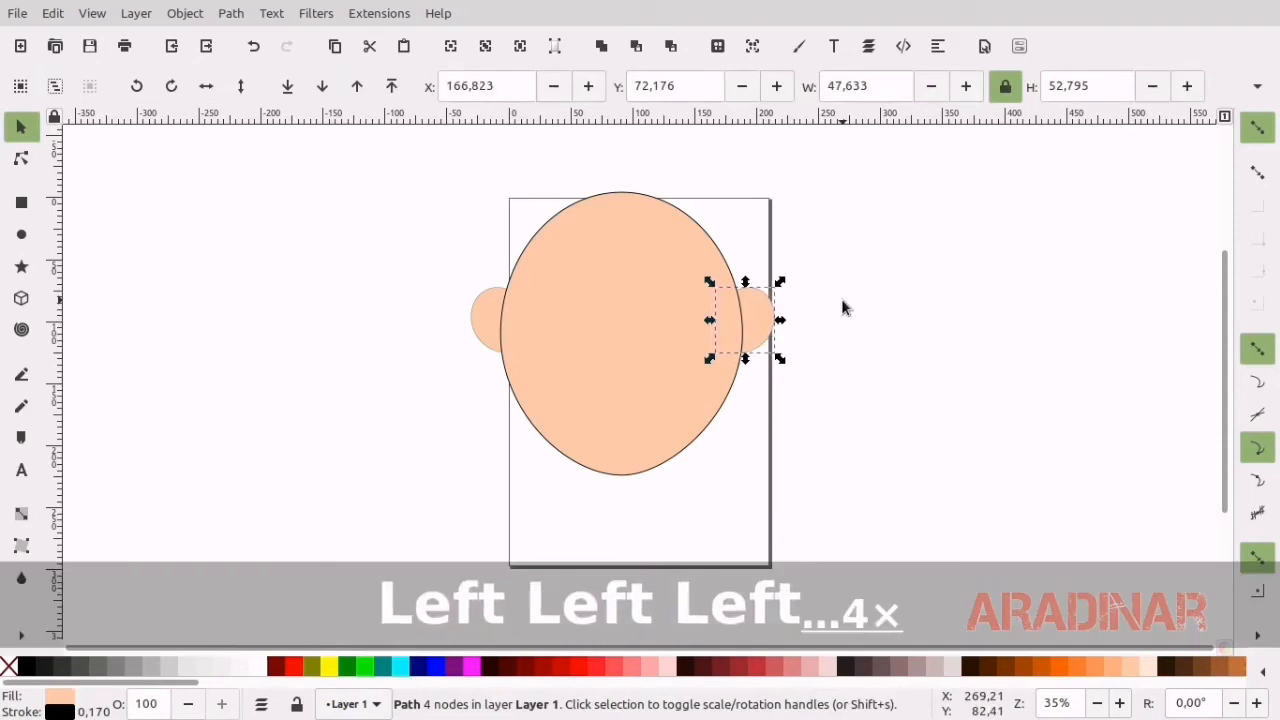
Group the two ears together.
left_click(954, 331)
left_click_drag(919, 239, 334, 409)
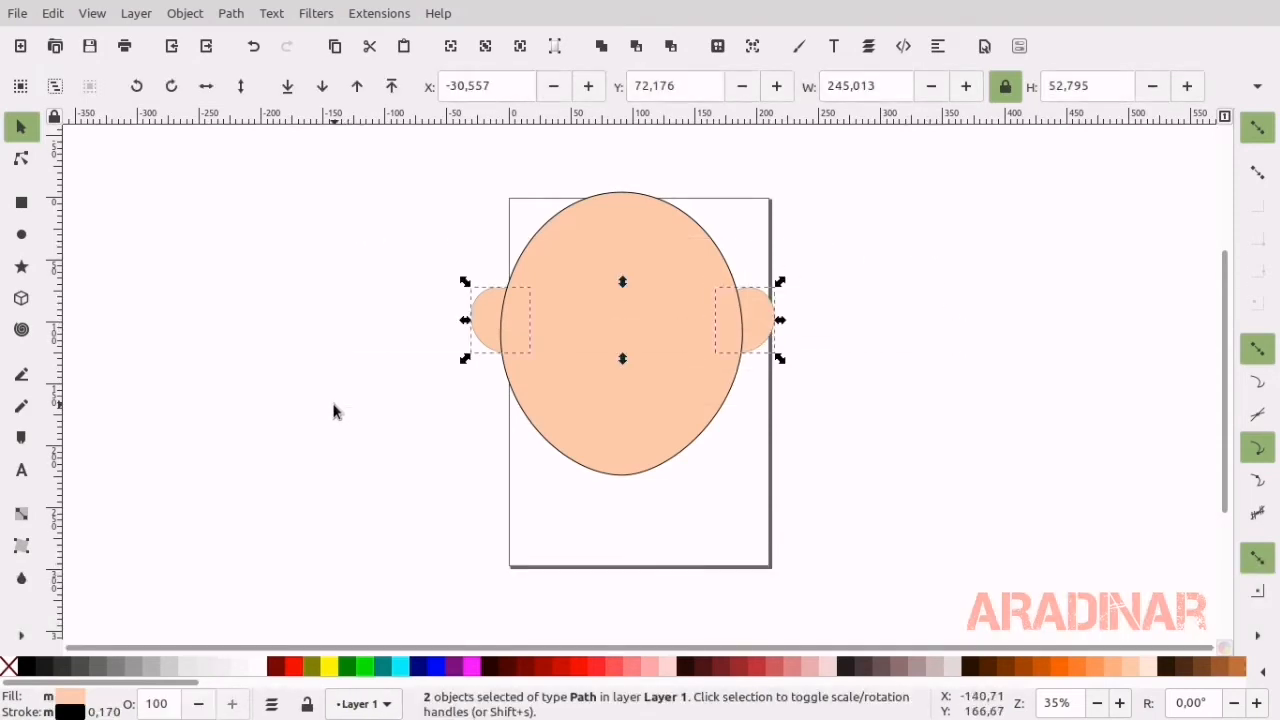
key("ctrl+g")
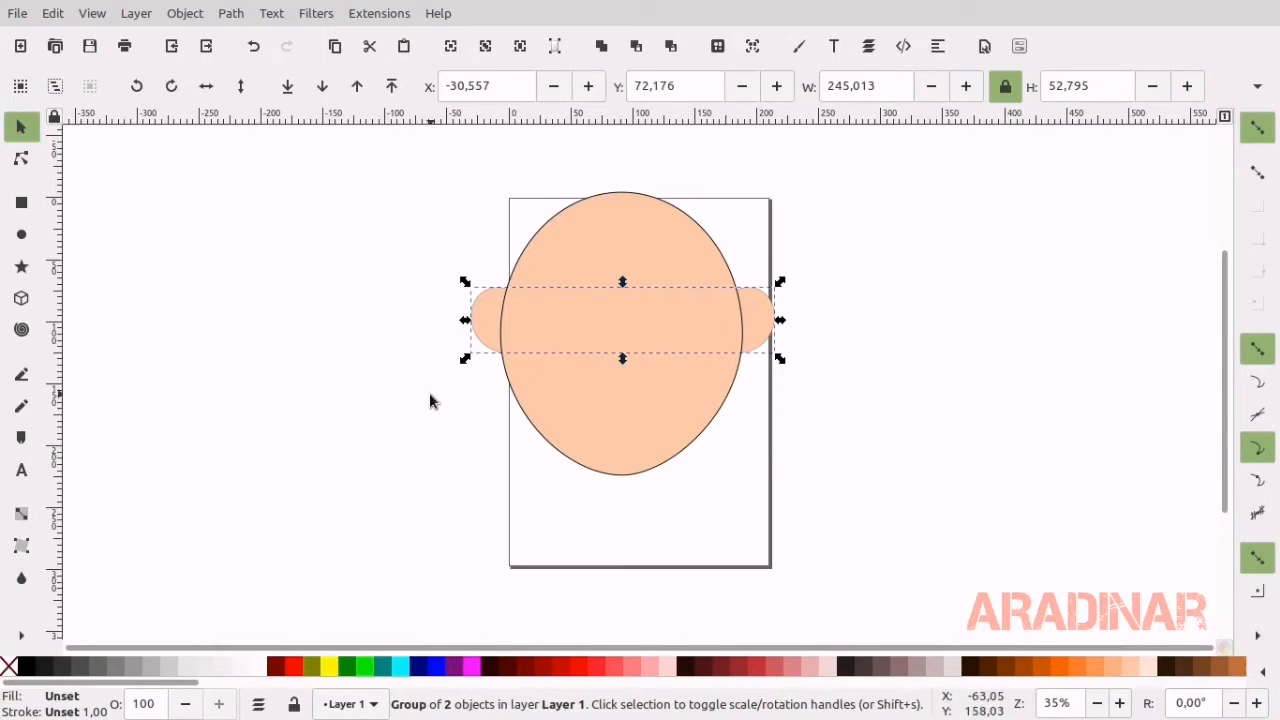
Centre the head and the ear group on a common vertical axis, relative to the selection area.
left_click(632, 356, "shift")
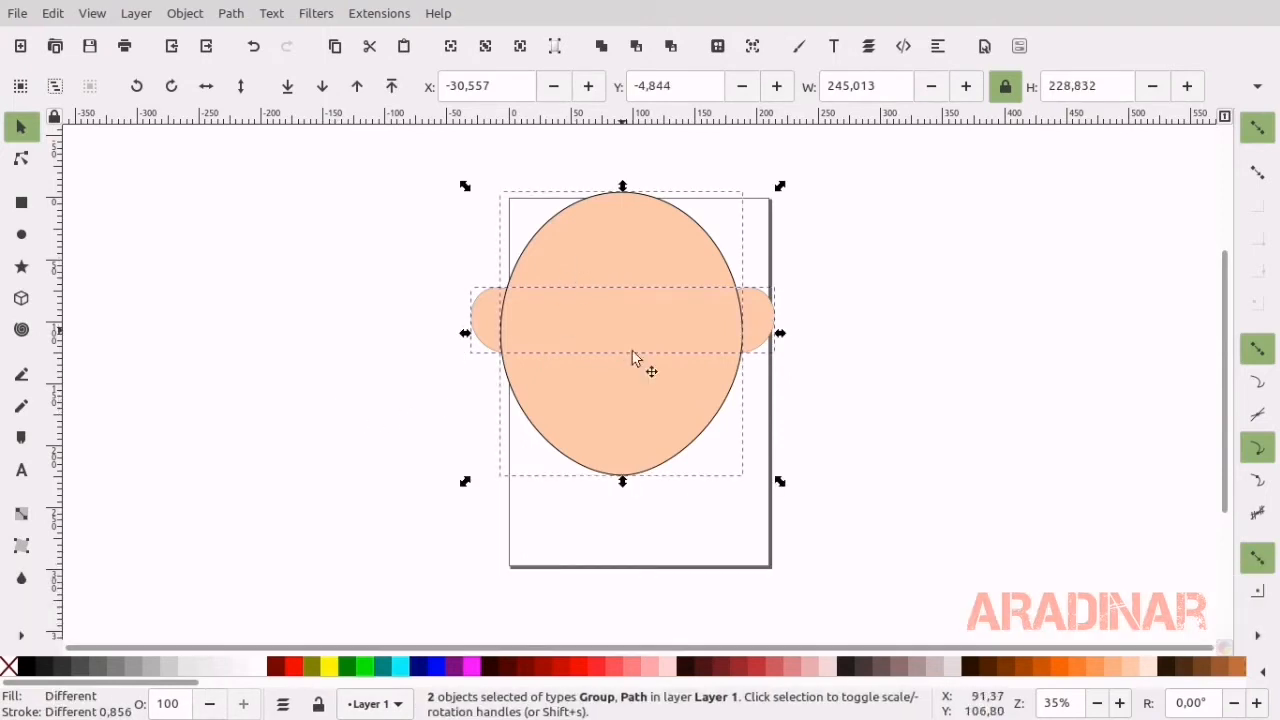
left_click(936, 47)
left_click(1097, 218)
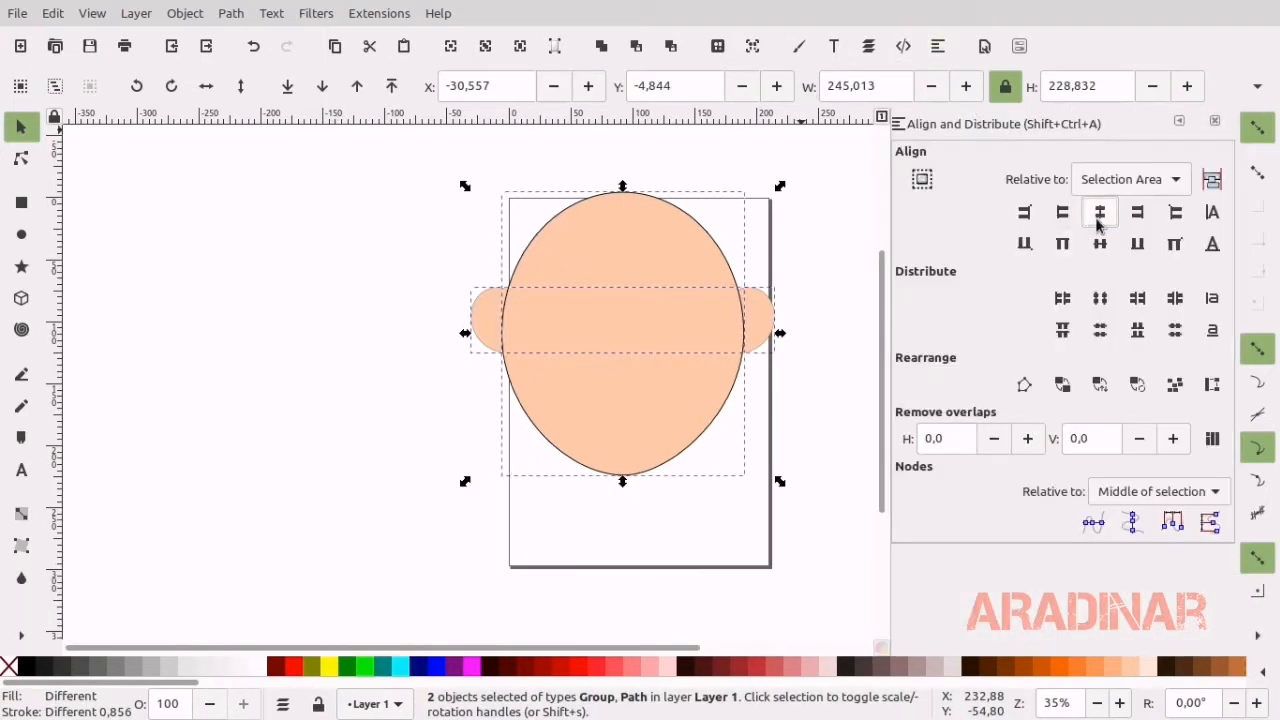
left_click(1214, 121)
left_click(878, 365)
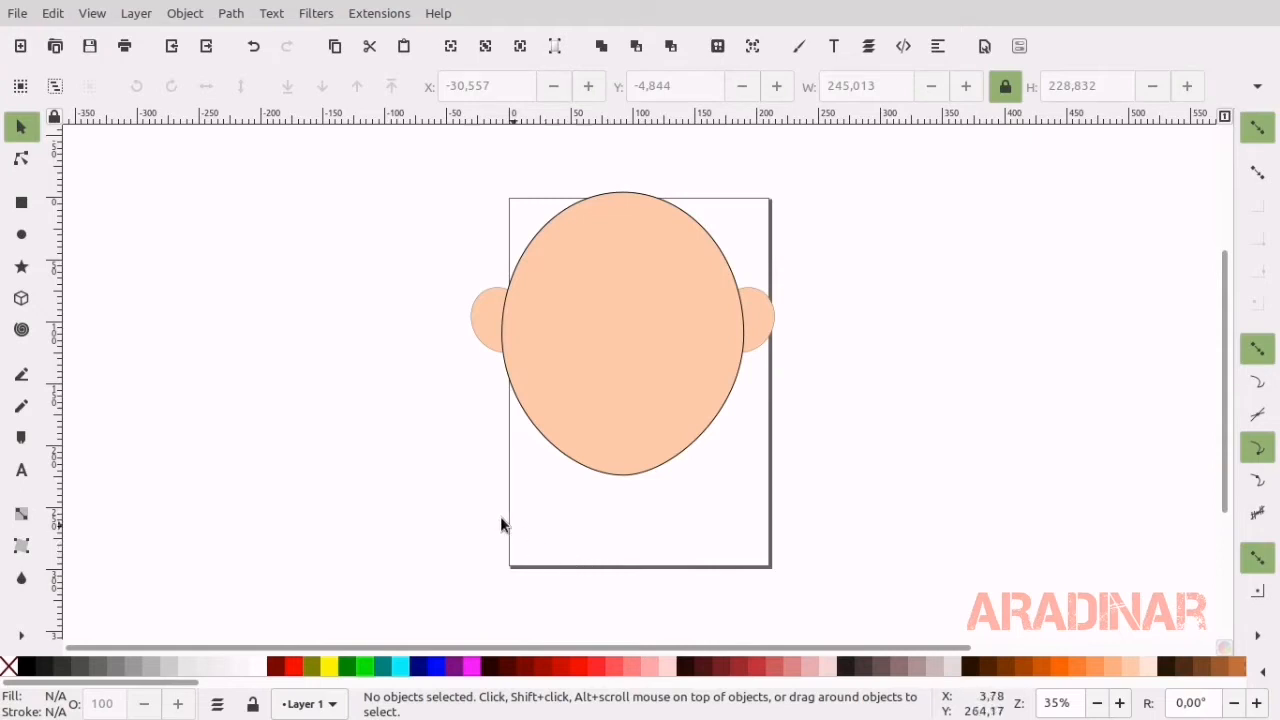
left_click(22, 407)
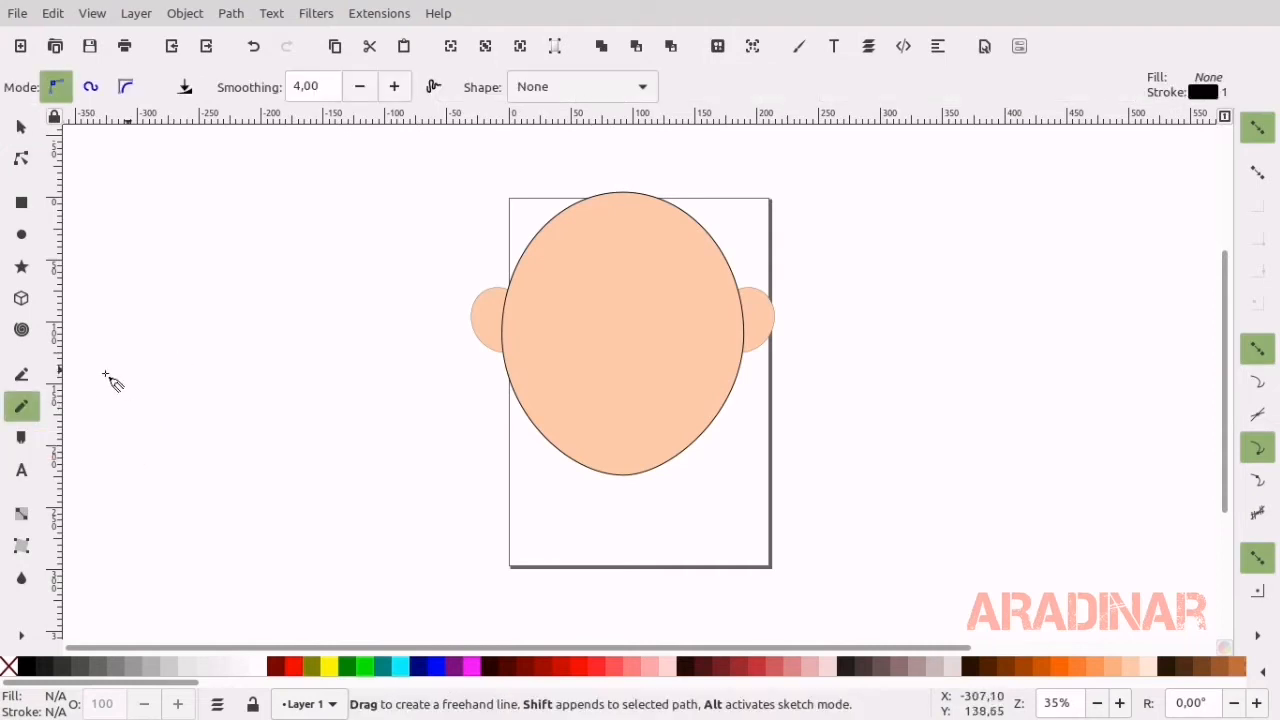
key("b")
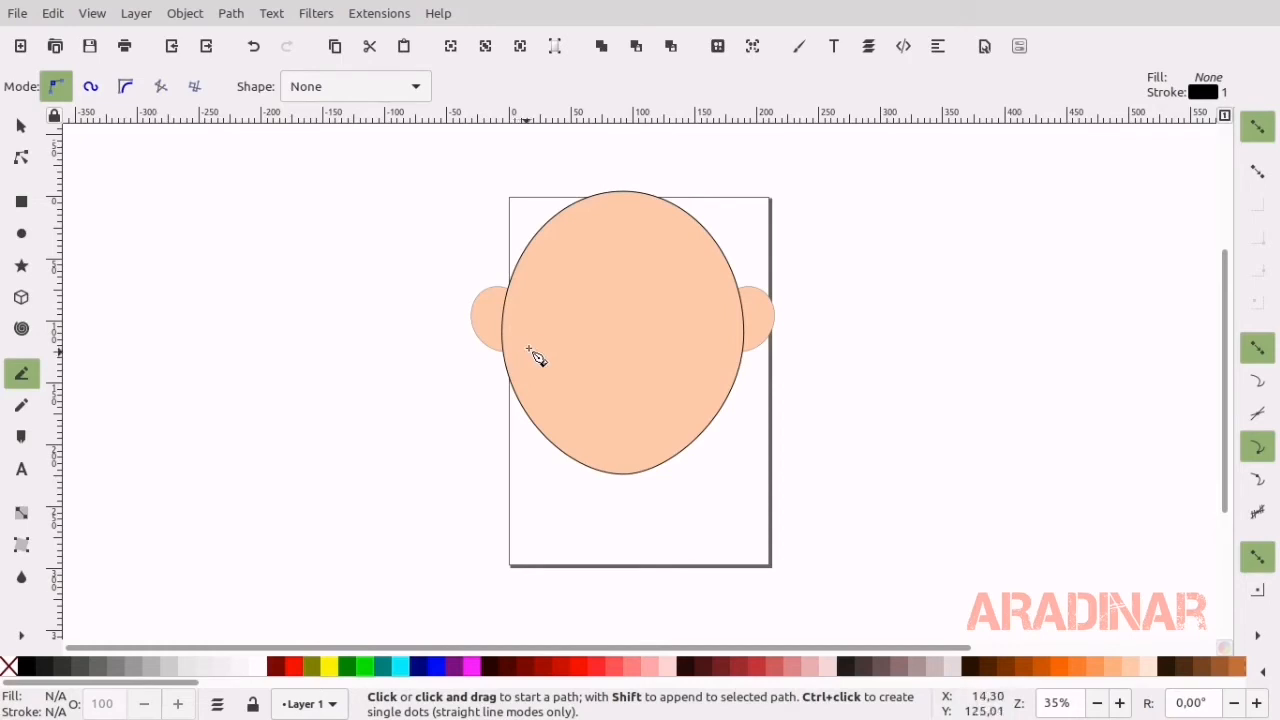
left_click(547, 276)
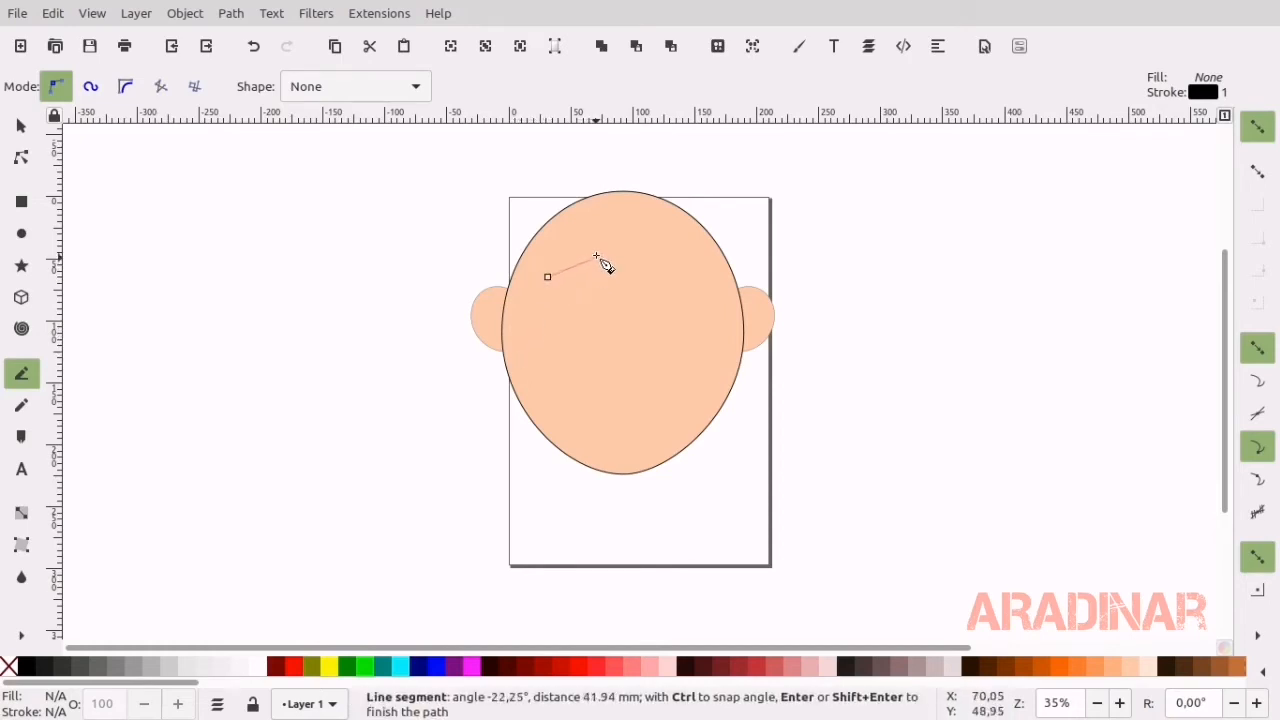
left_click(621, 250)
left_click(593, 286)
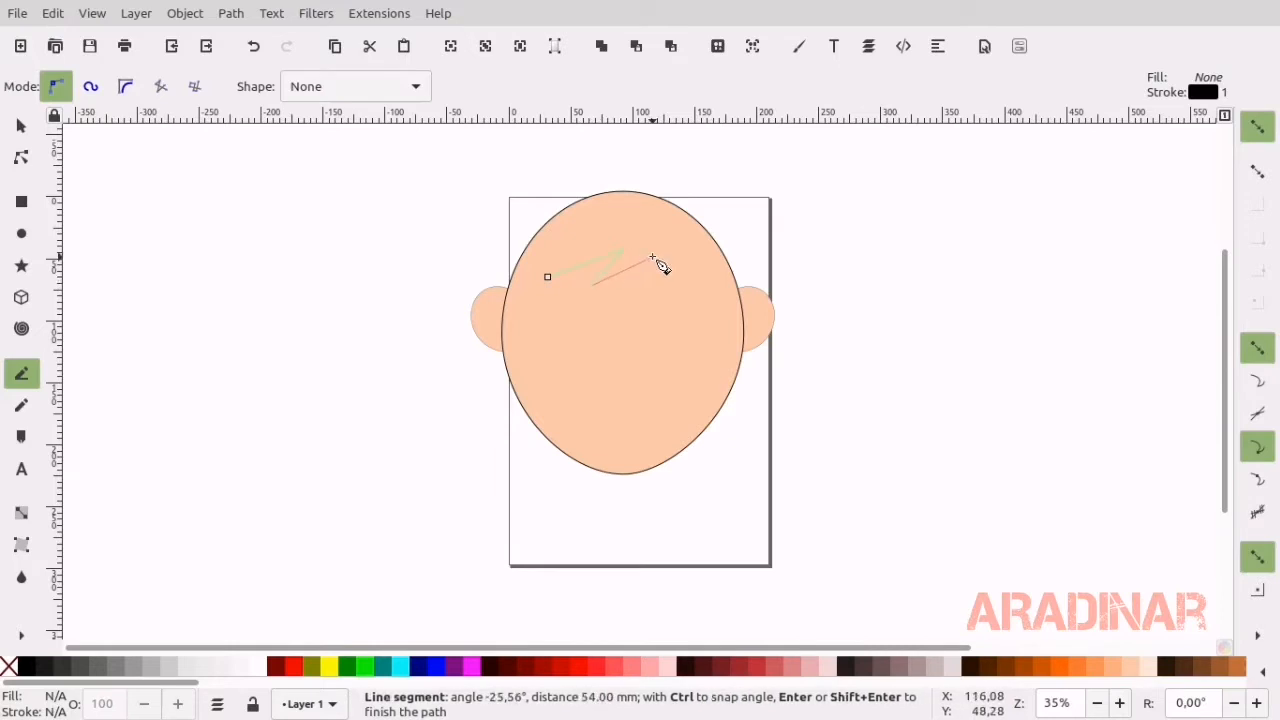
left_click(651, 261)
left_click(620, 310)
left_click(678, 268)
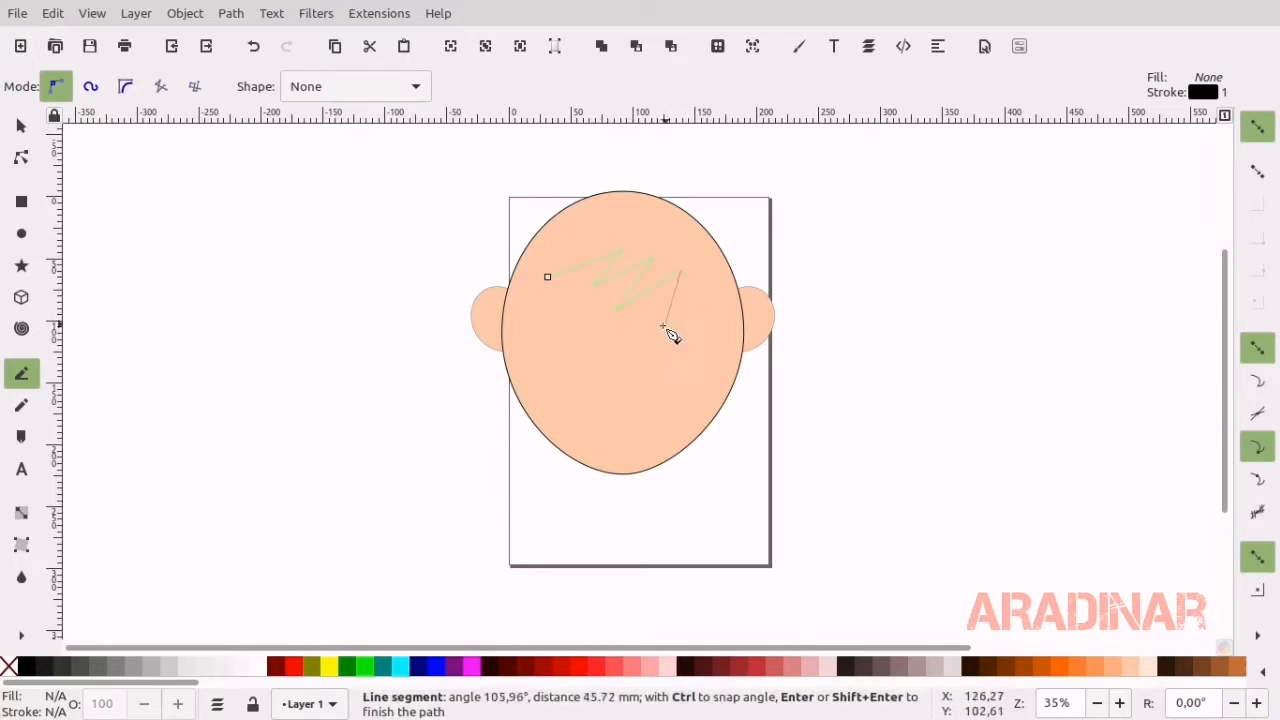
left_click(659, 328)
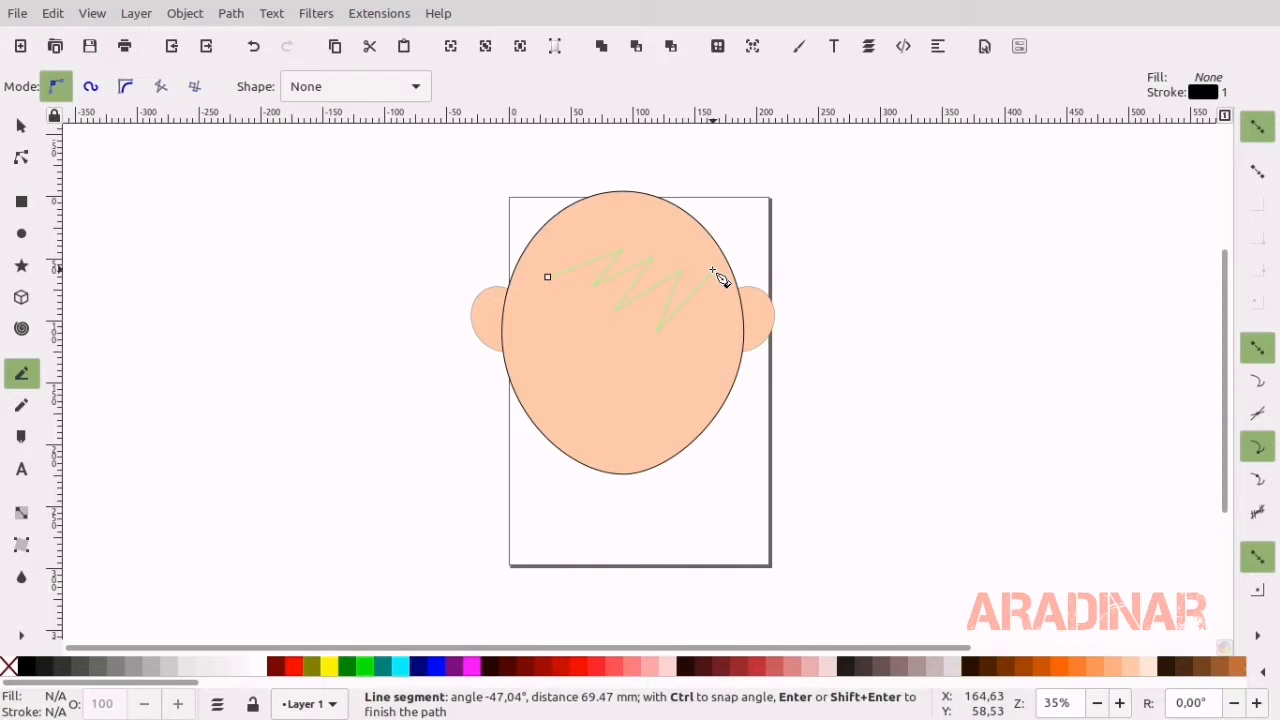
left_click(21, 126)
key("Delete")
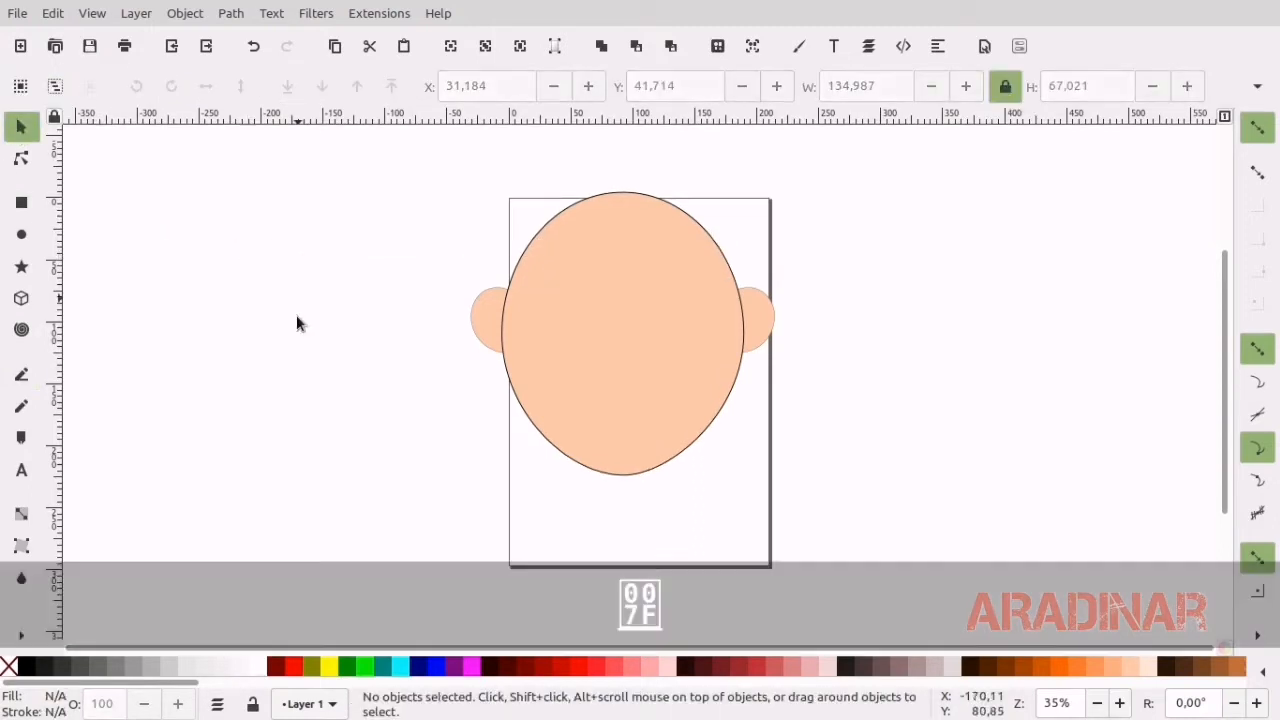
Draw an ellipse about 129 mm wide and 68 mm high beside the head and fill it with black.
left_click(22, 235)
left_click_drag(299, 197, 466, 286)
left_click(26, 666)
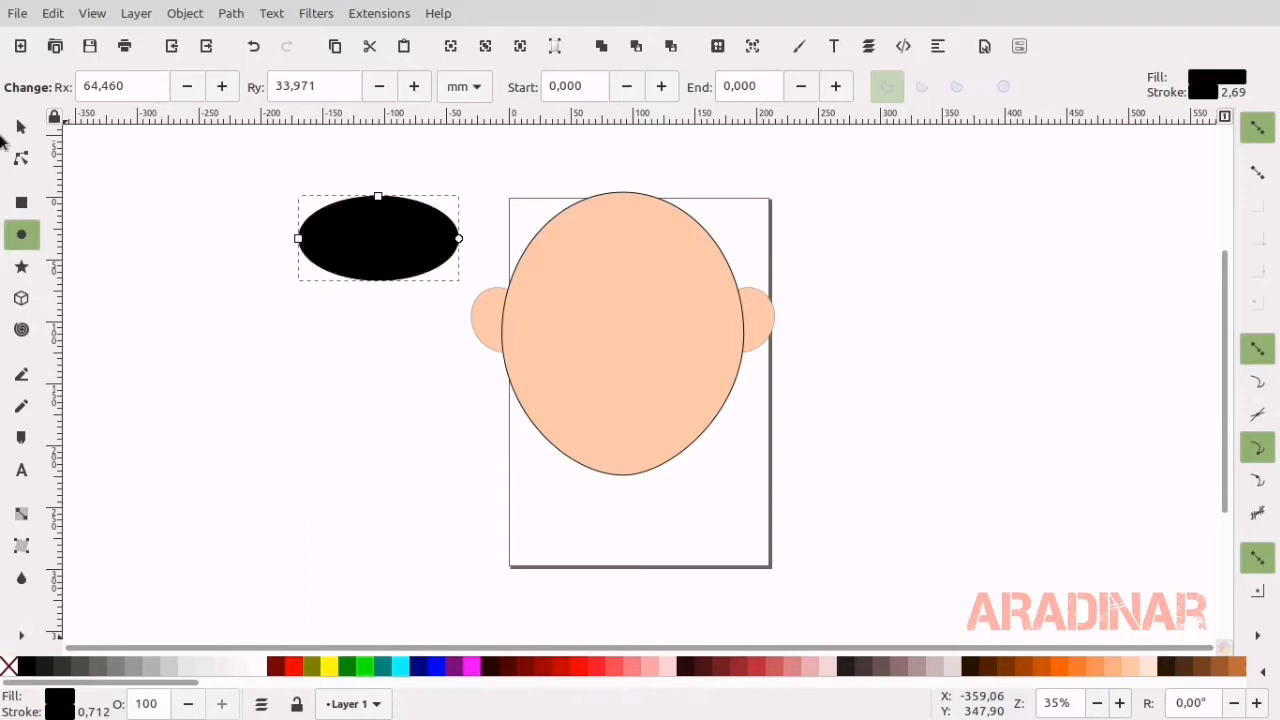
Place the black ellipse over the top of the head as hair and enlarge it to about 184 × 102 mm.
key("s")
left_click_drag(371, 218, 624, 211)
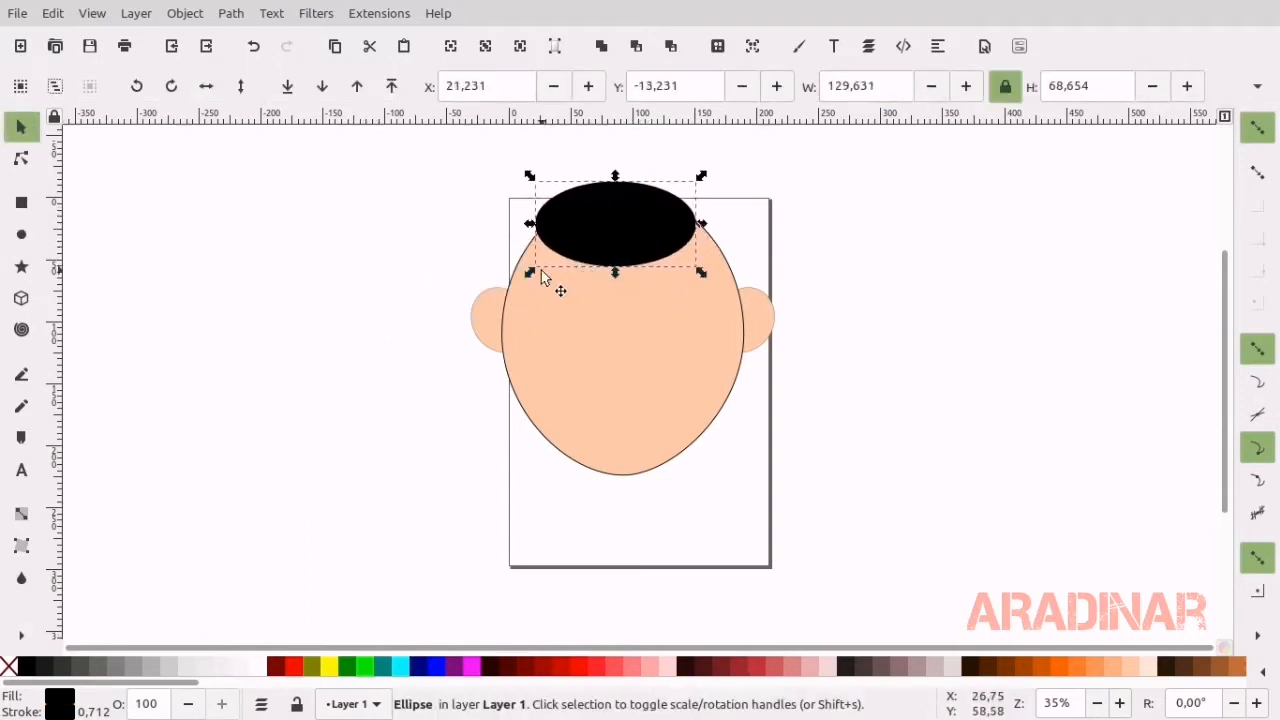
left_click_drag(533, 273, 458, 310)
left_click_drag(582, 302, 582, 309)
left_click_drag(586, 260, 625, 229)
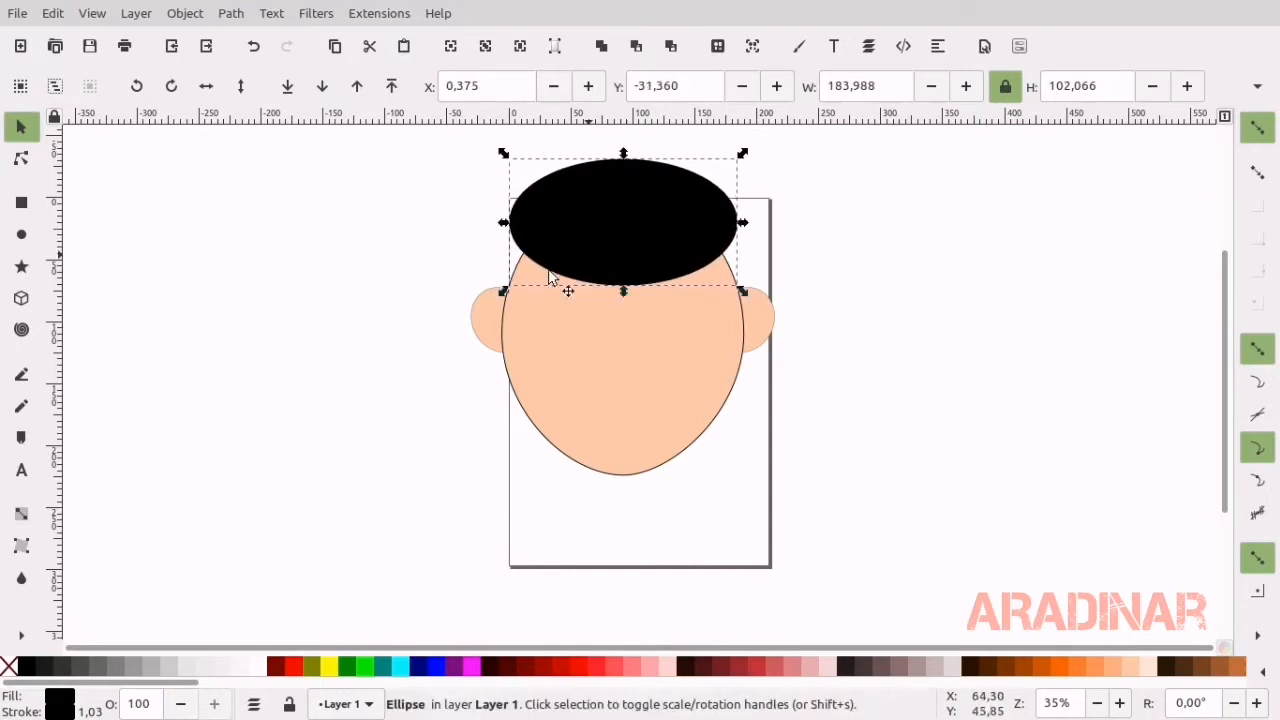
left_click(222, 372)
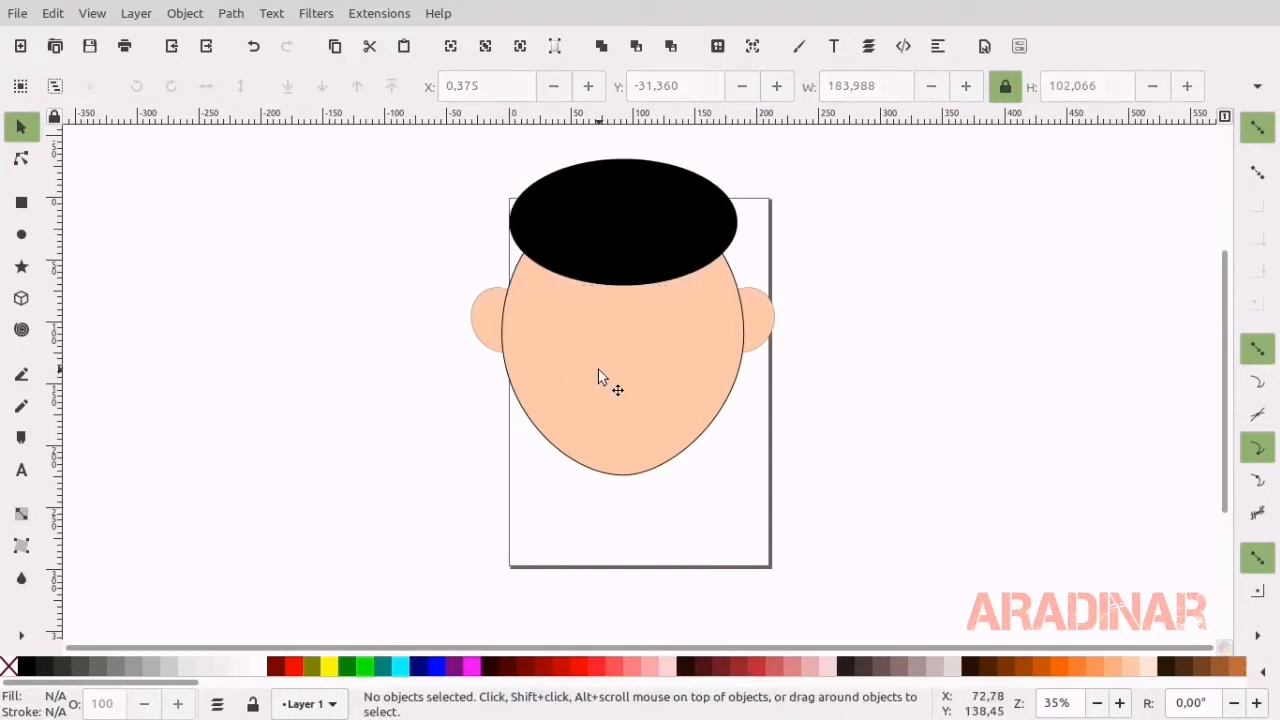
Duplicate the head shape and fill the copy with black.
left_click(598, 369)
key("ctrl+d")
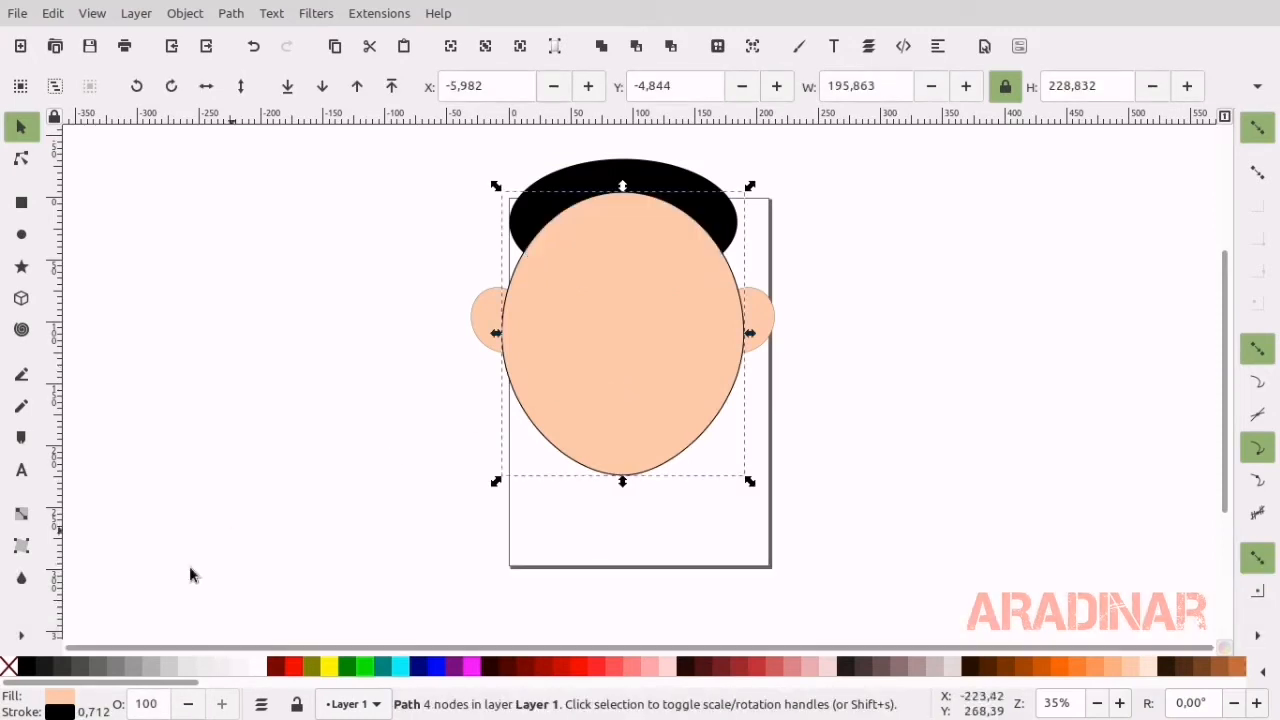
left_click(28, 666)
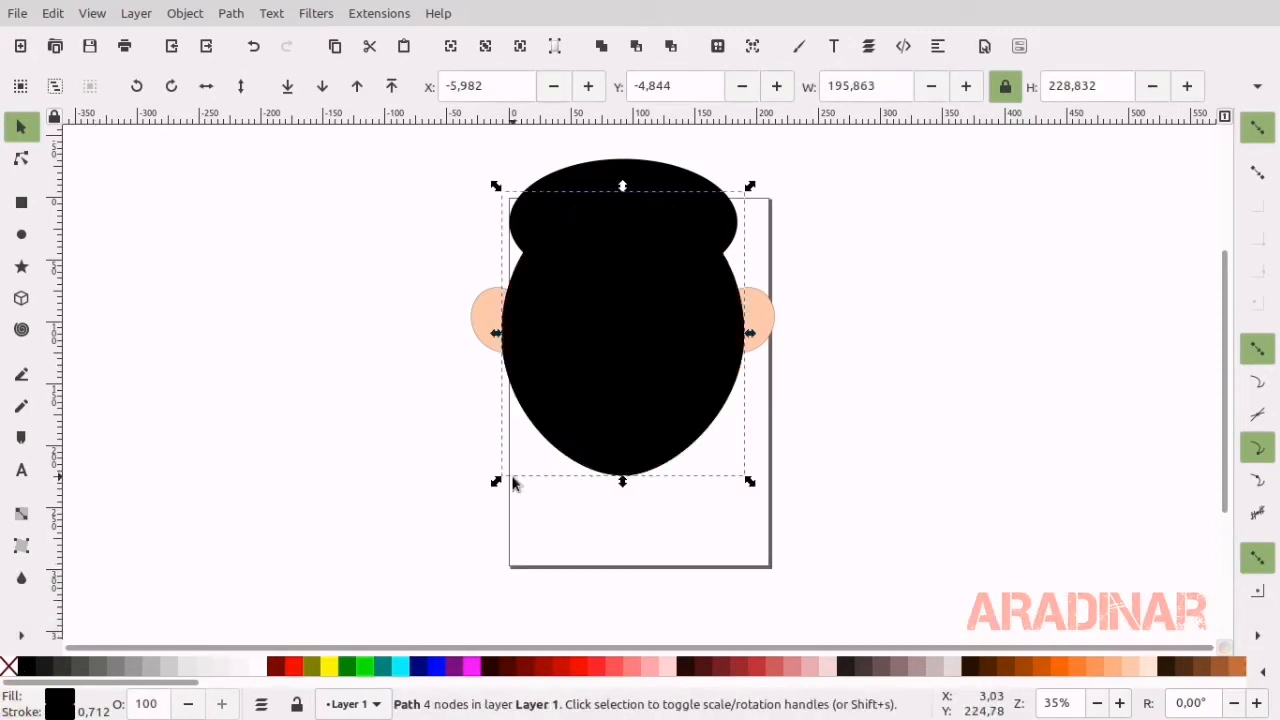
Enlarge the black head copy to about 220 × 257 mm and place it back over the face.
left_click_drag(499, 482, 459, 498)
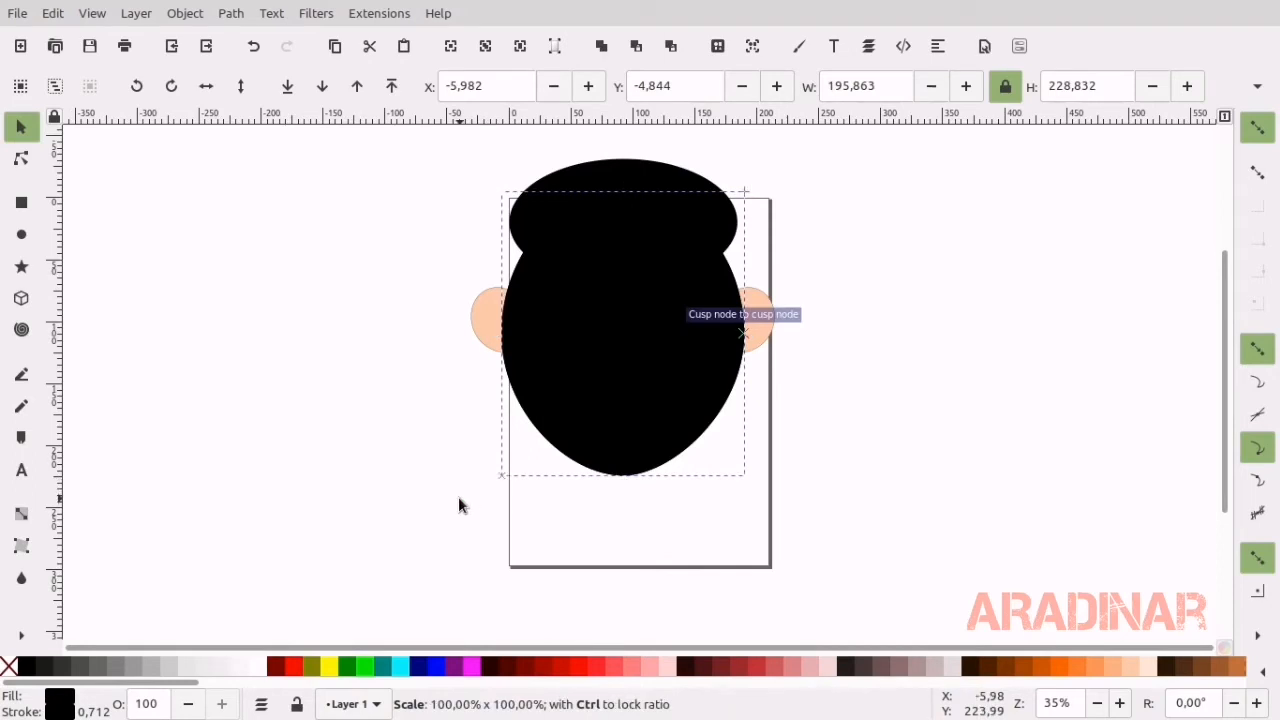
left_click(459, 505)
left_click(646, 389)
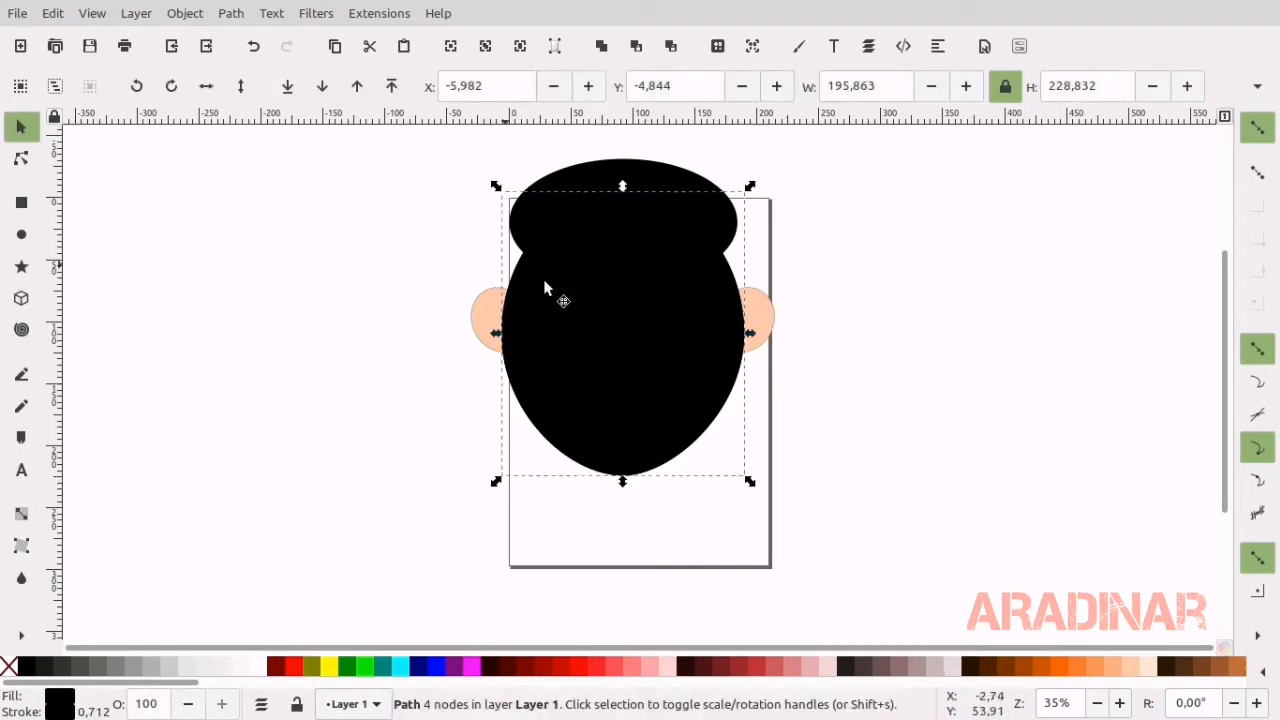
left_click_drag(545, 288, 440, 352)
left_click_drag(336, 494, 290, 533)
left_click_drag(386, 457, 611, 411)
Send the black head copy to the very back and nudge it left to X -16.708 mm so it surrounds the face evenly.
key("Left")
key("Left")
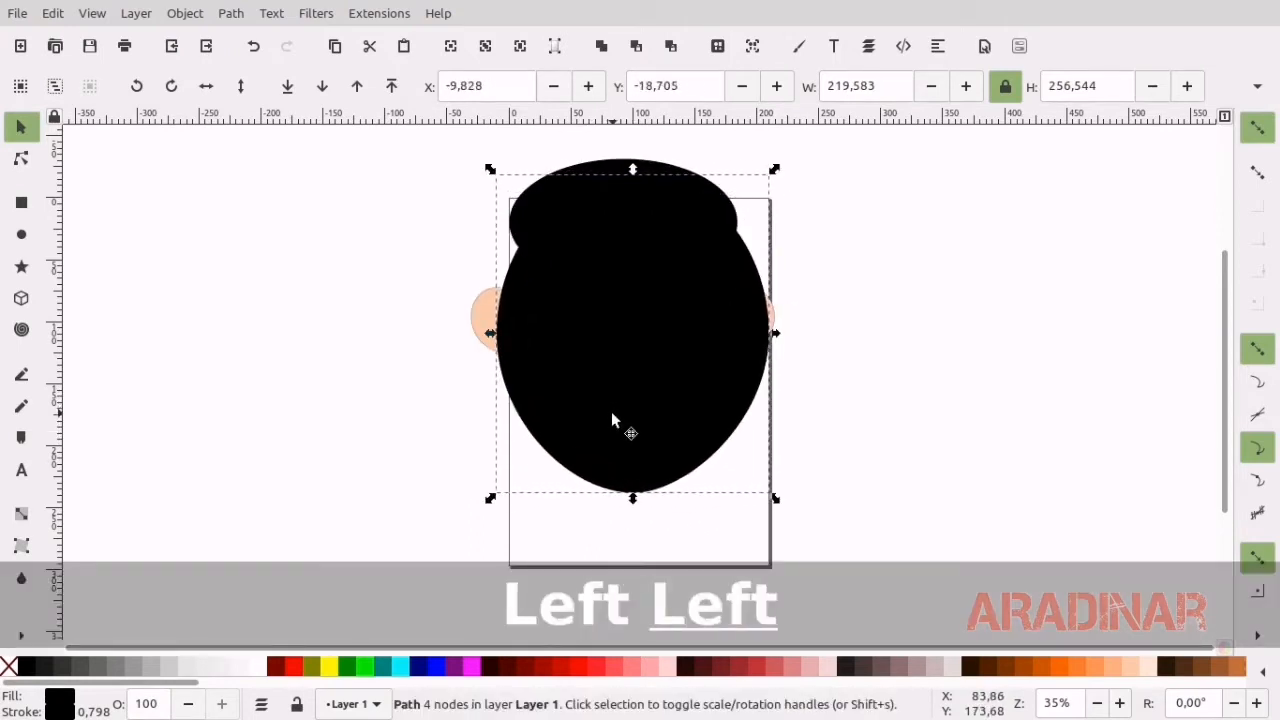
left_click(287, 86)
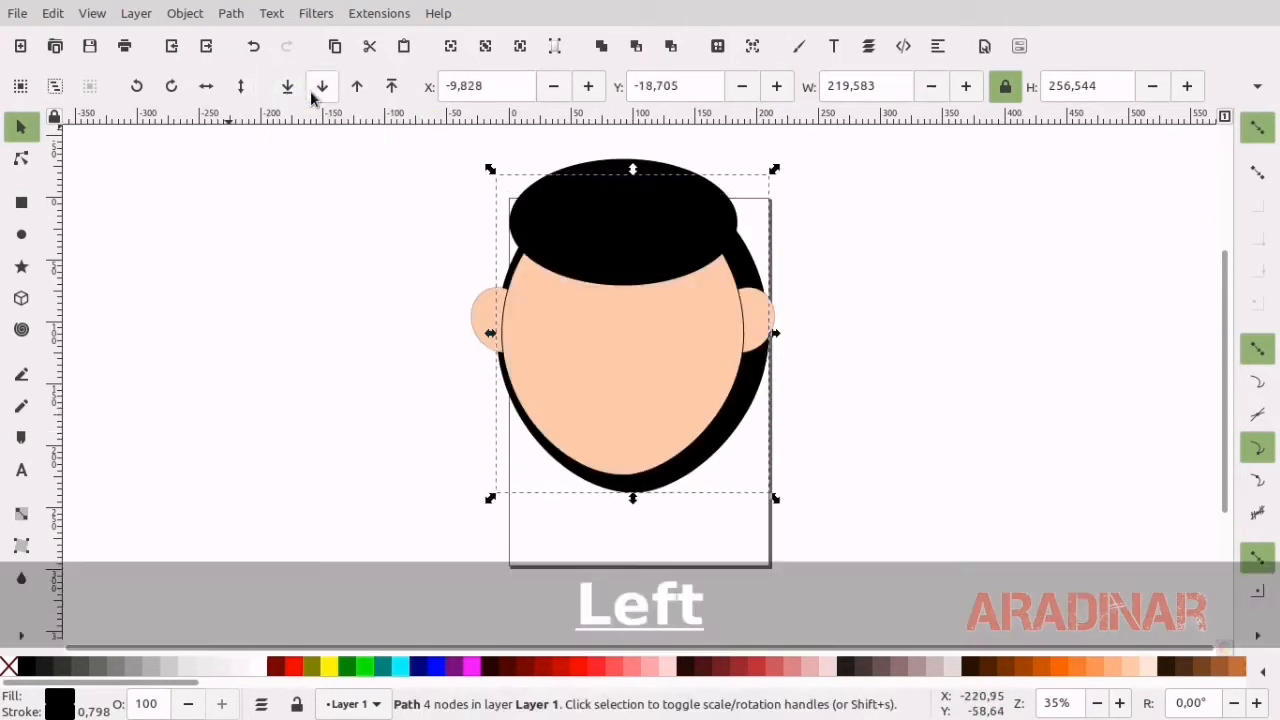
key("Left")
key("Left")
key("Left")
key("Left")
key("Left")
key("Left")
key("Left")
key("Left")
key("Left")
key("Left")
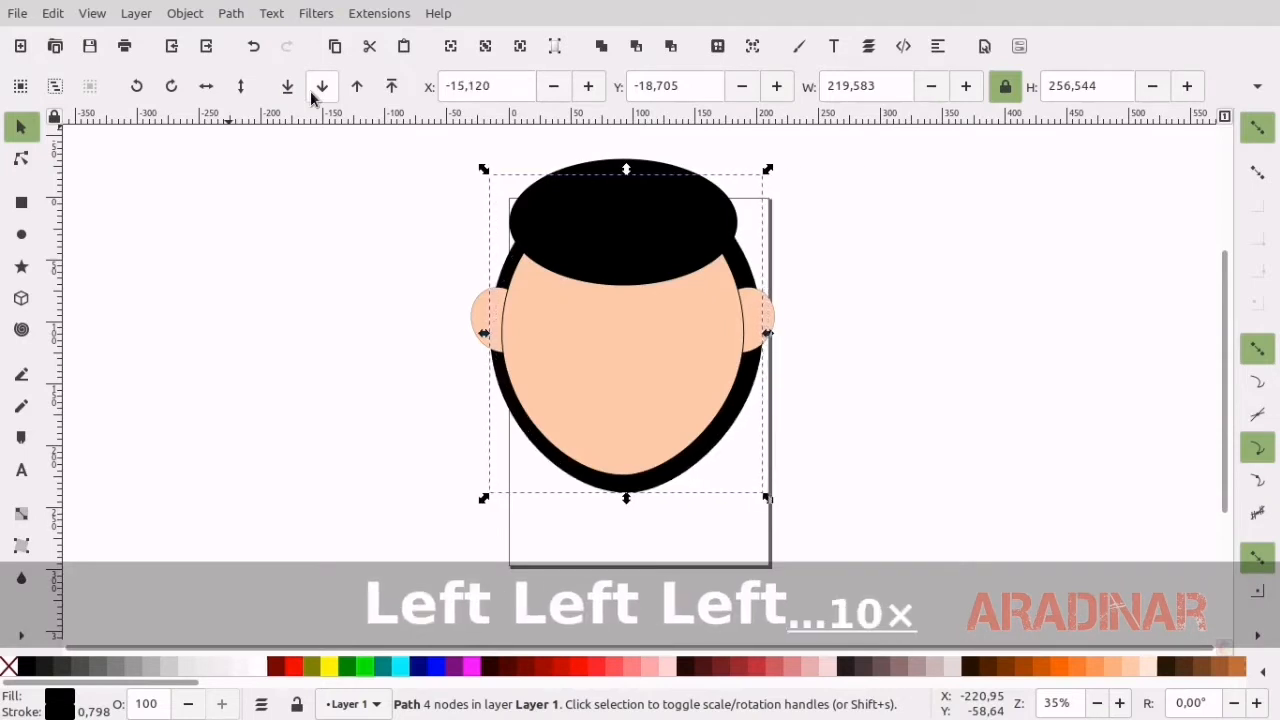
key("Left")
key("Left")
key("Left")
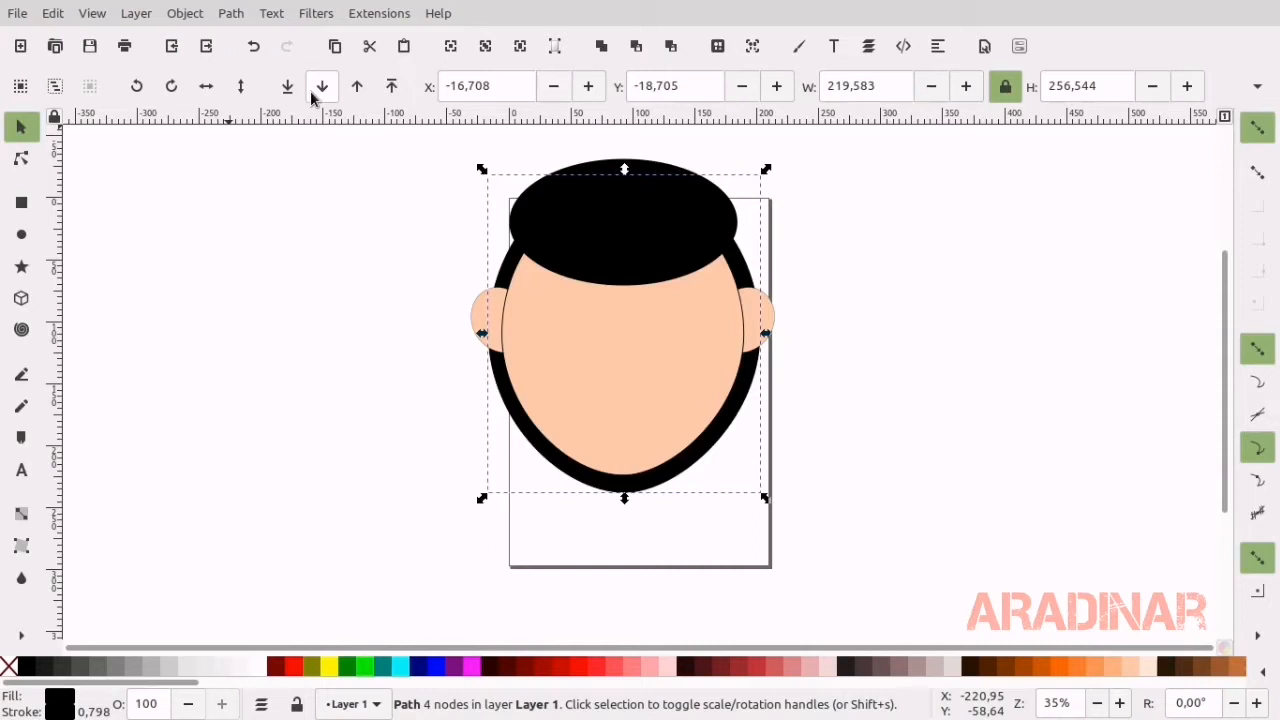
Duplicate the head again and subtract this copy from the larger black shape with Difference, leaving a ring.
left_click(623, 412)
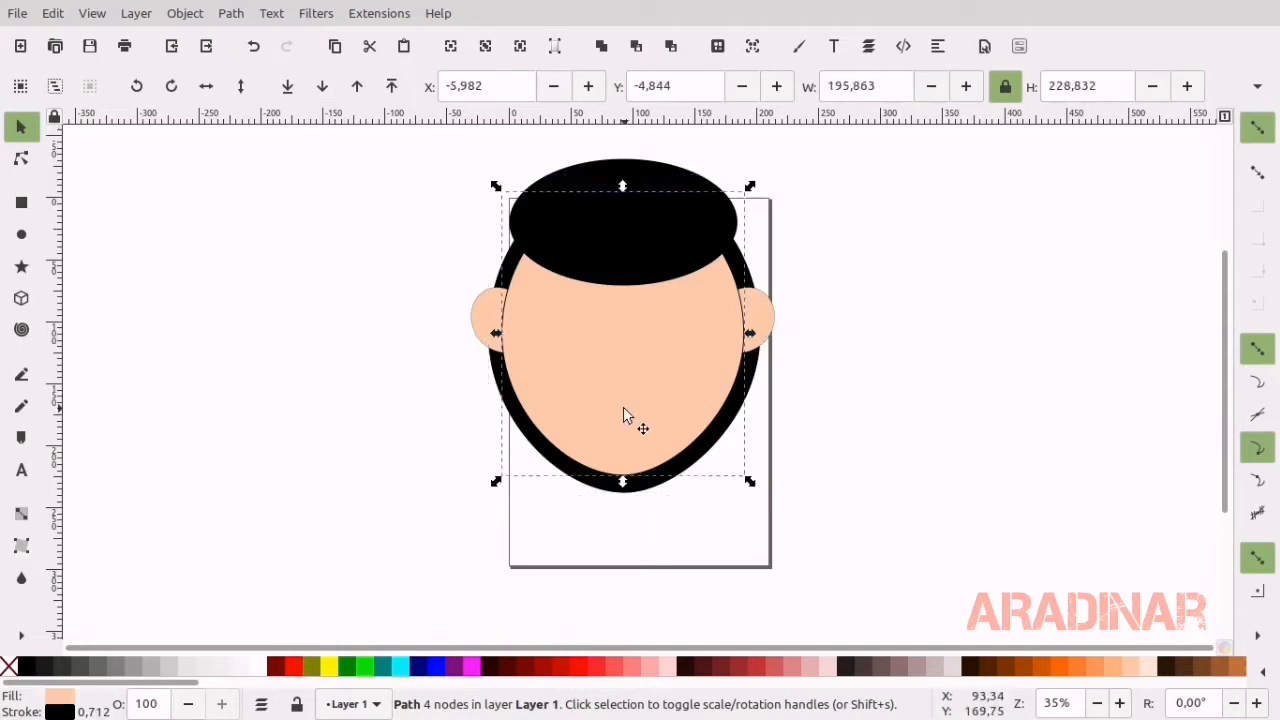
key("ctrl+d")
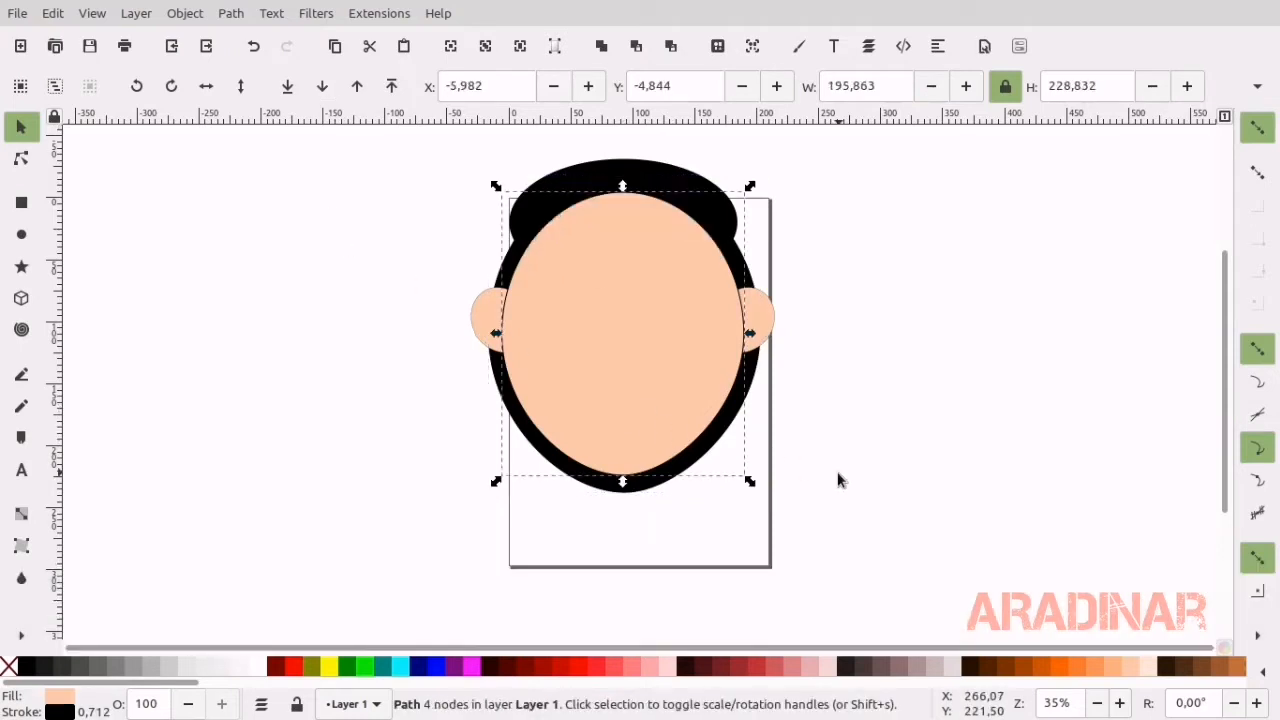
left_click(757, 400, "shift")
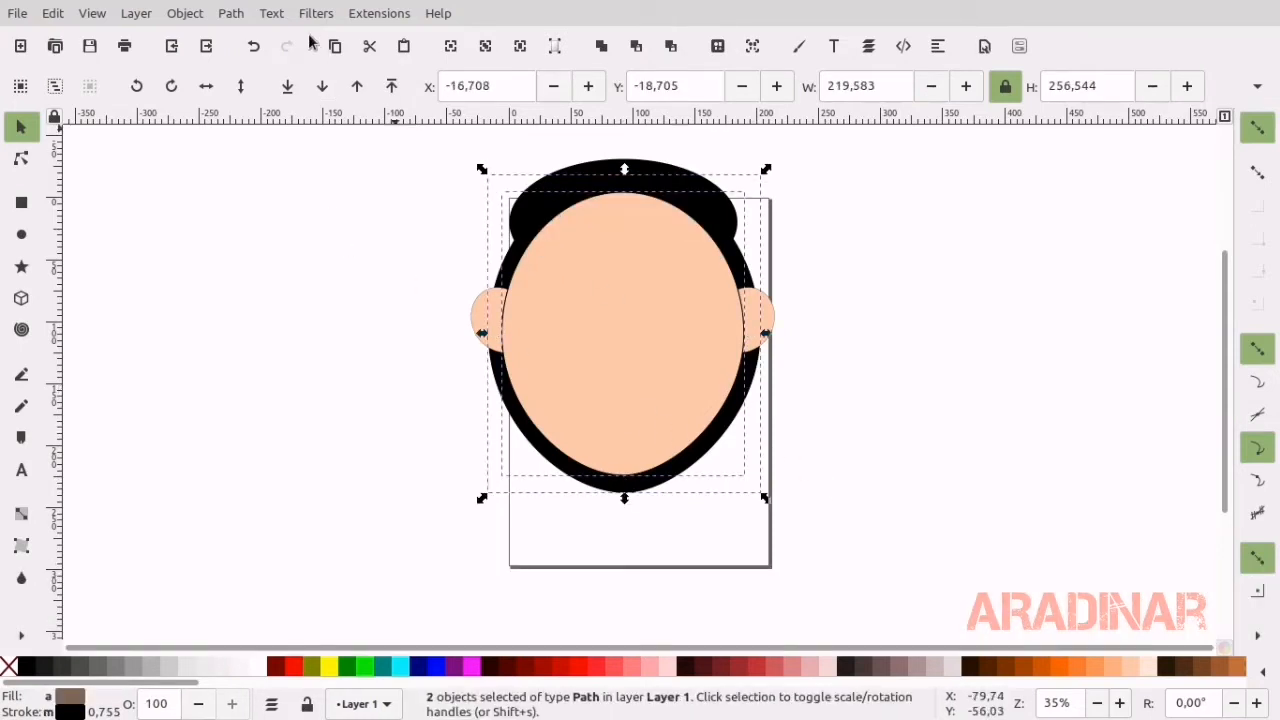
left_click(224, 13)
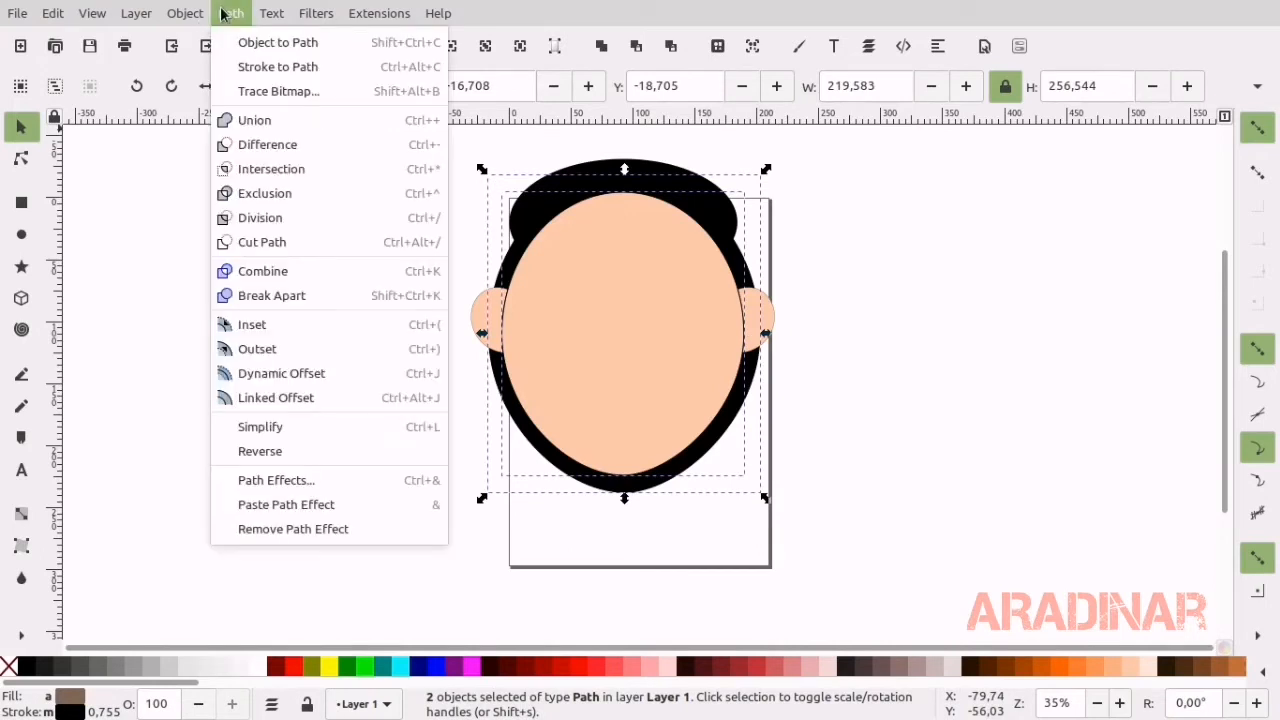
left_click(243, 143)
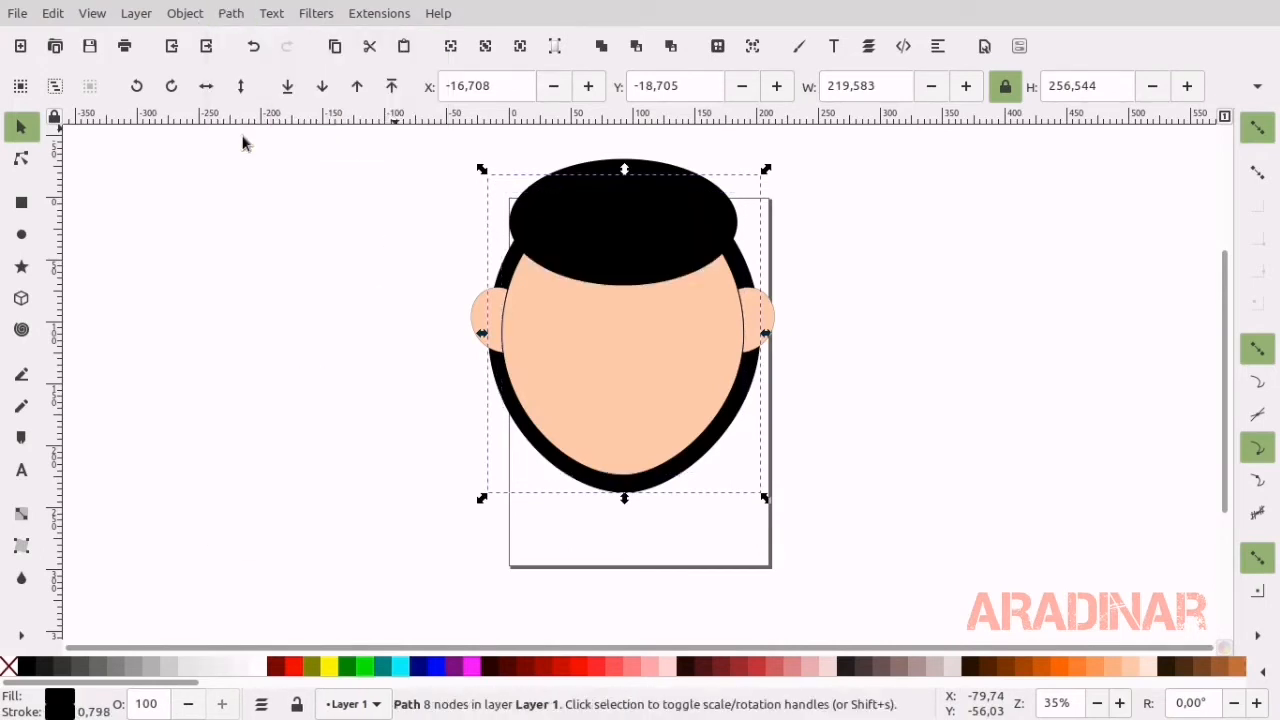
Move the head aside to check the cut-out in the black shape, and undo the move.
left_click(803, 484)
left_click_drag(628, 371, 878, 334)
key("ctrl+z")
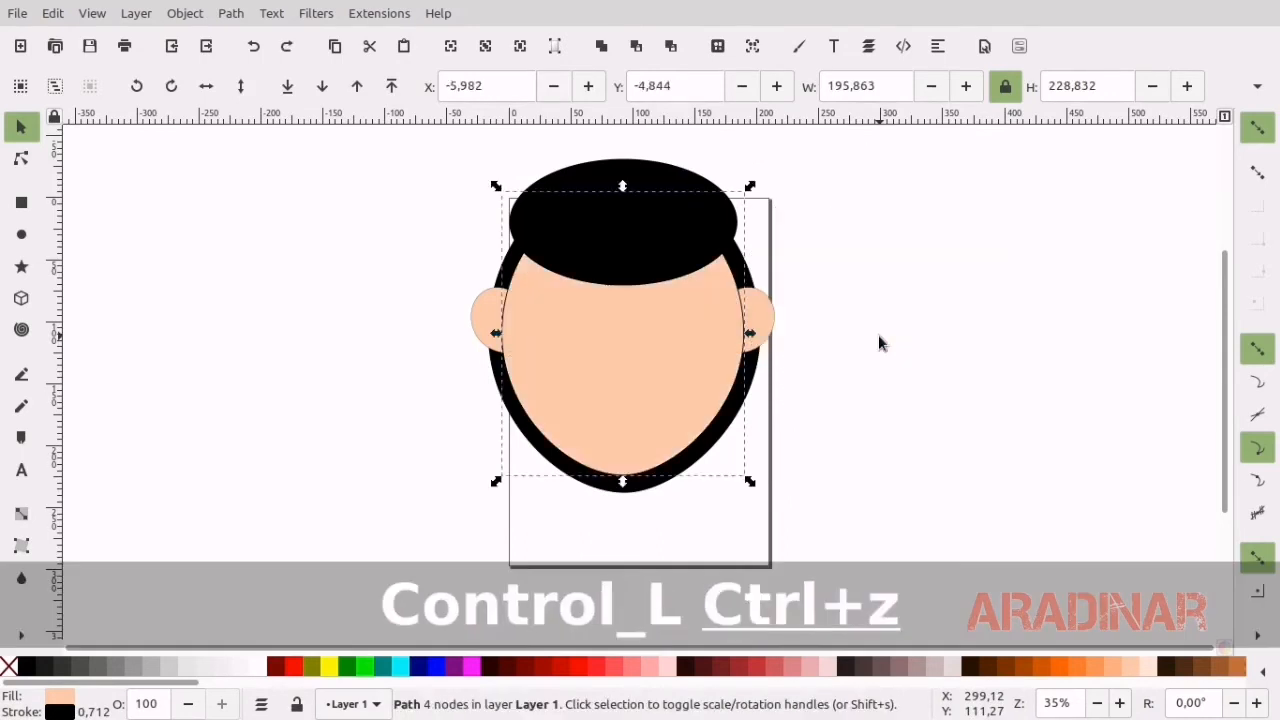
Raise the black ring one level so it lies in front of the ears.
left_click(749, 384)
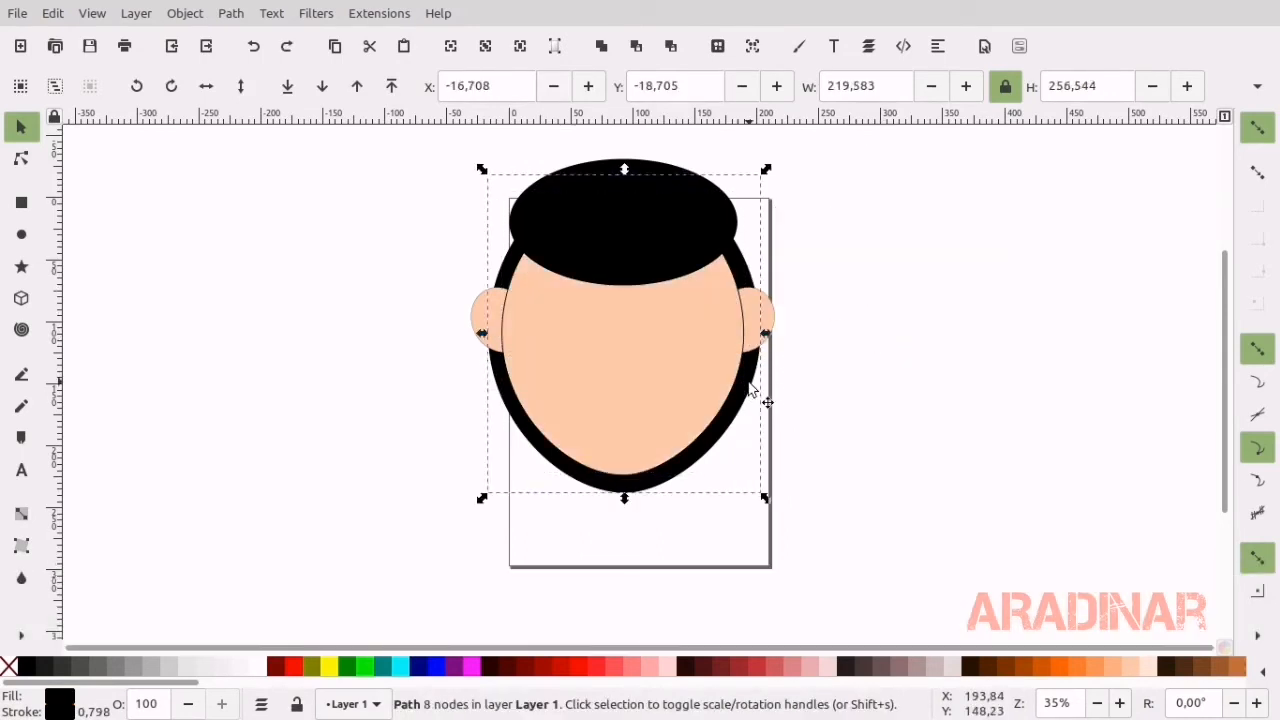
left_click(357, 86)
left_click(914, 377)
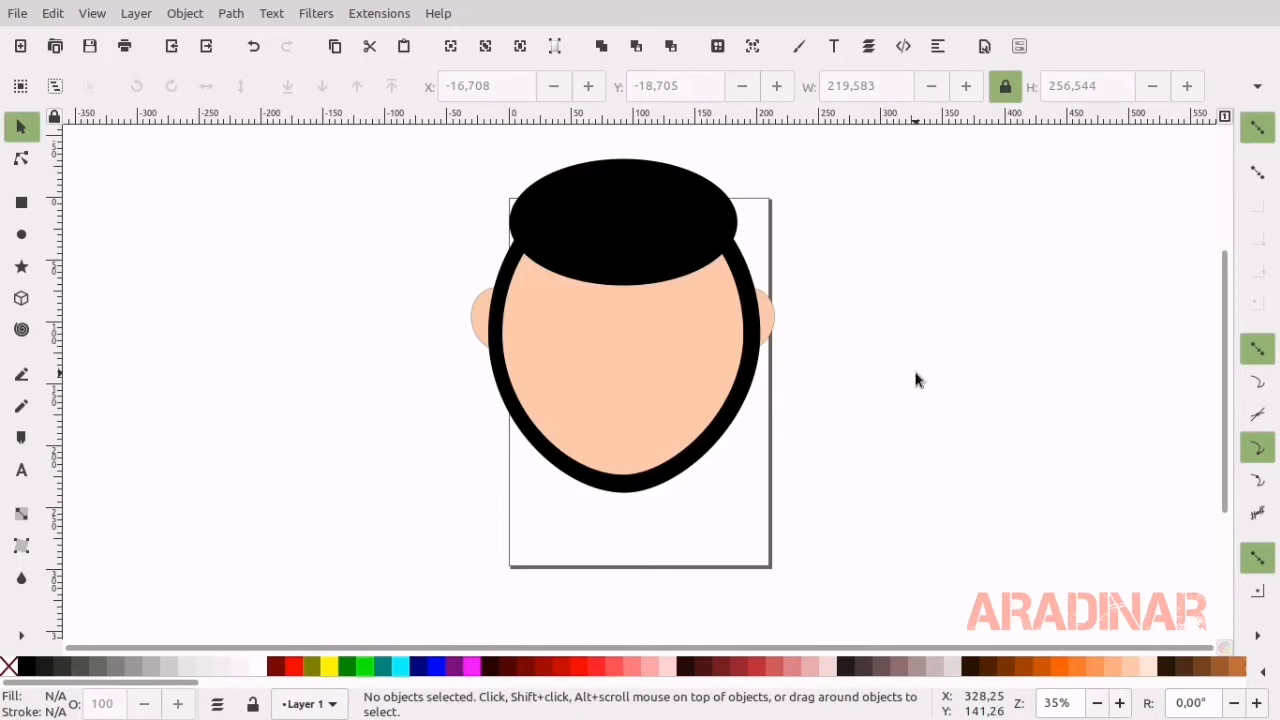
Narrow the black ring beside the ears by moving its outer side nodes inward, the left one to about X -10 mm.
left_click(735, 422)
key("n")
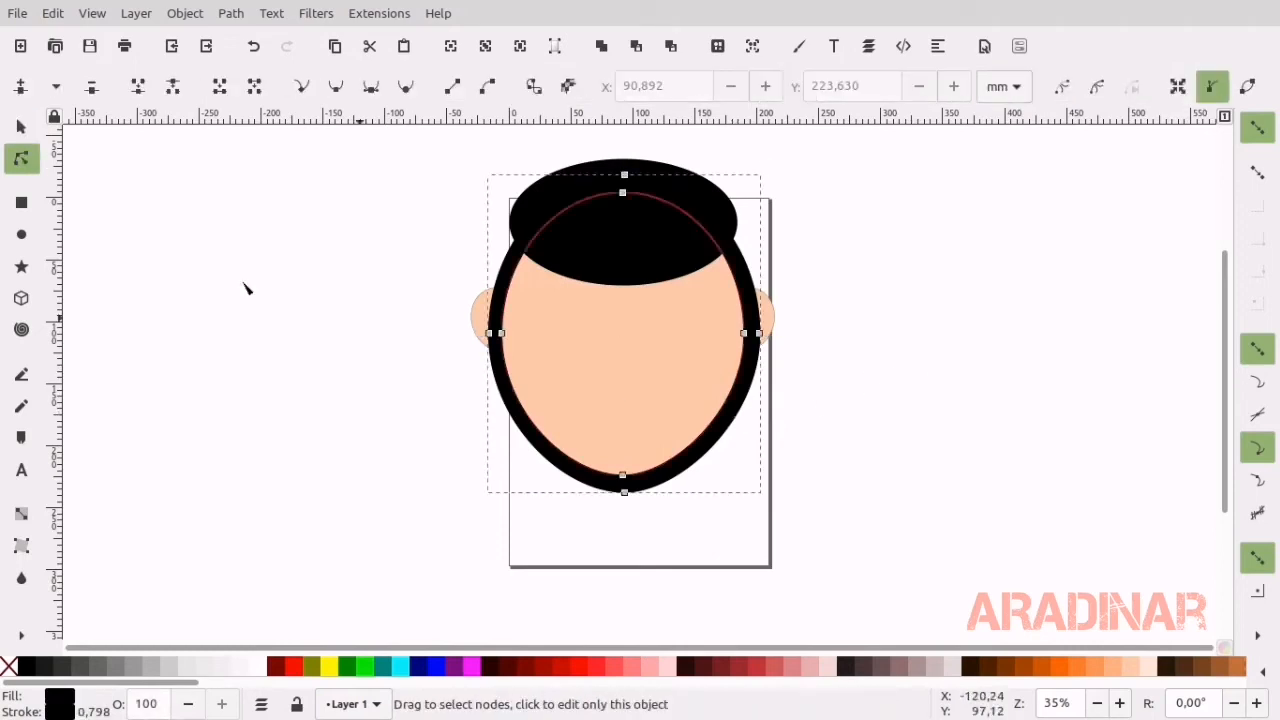
left_click(533, 86)
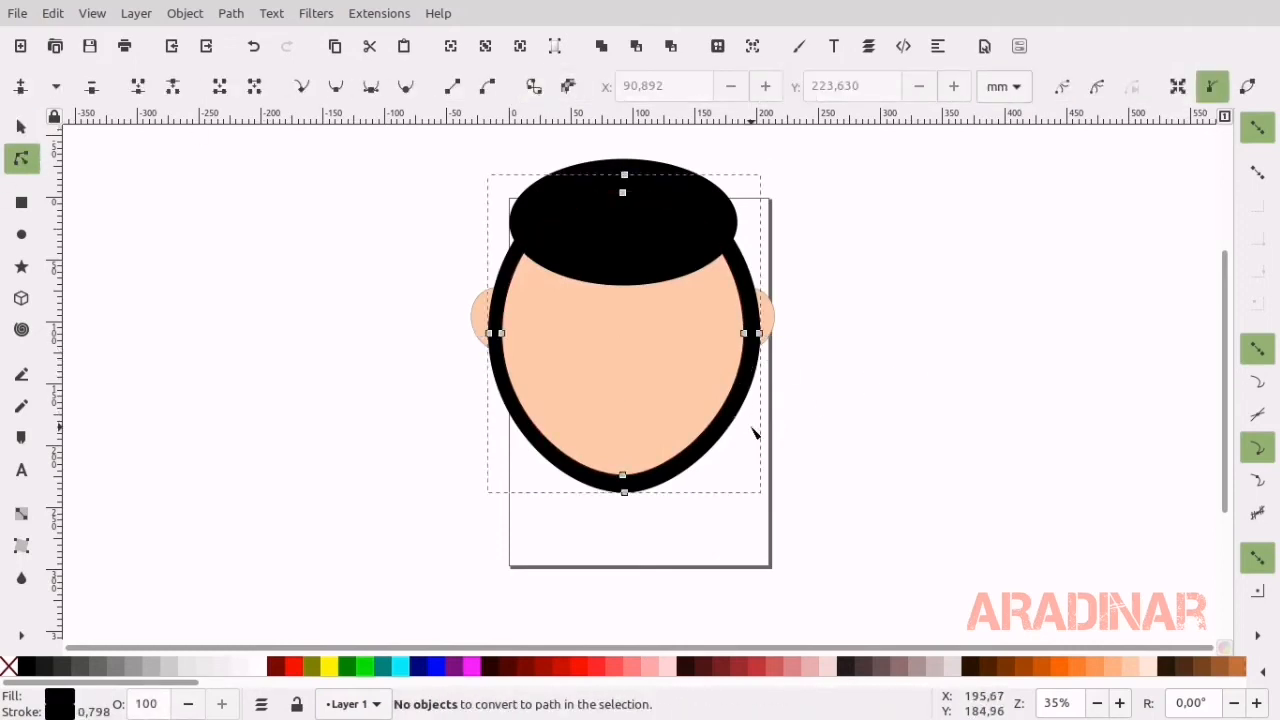
scroll(754, 434, "up", 2)
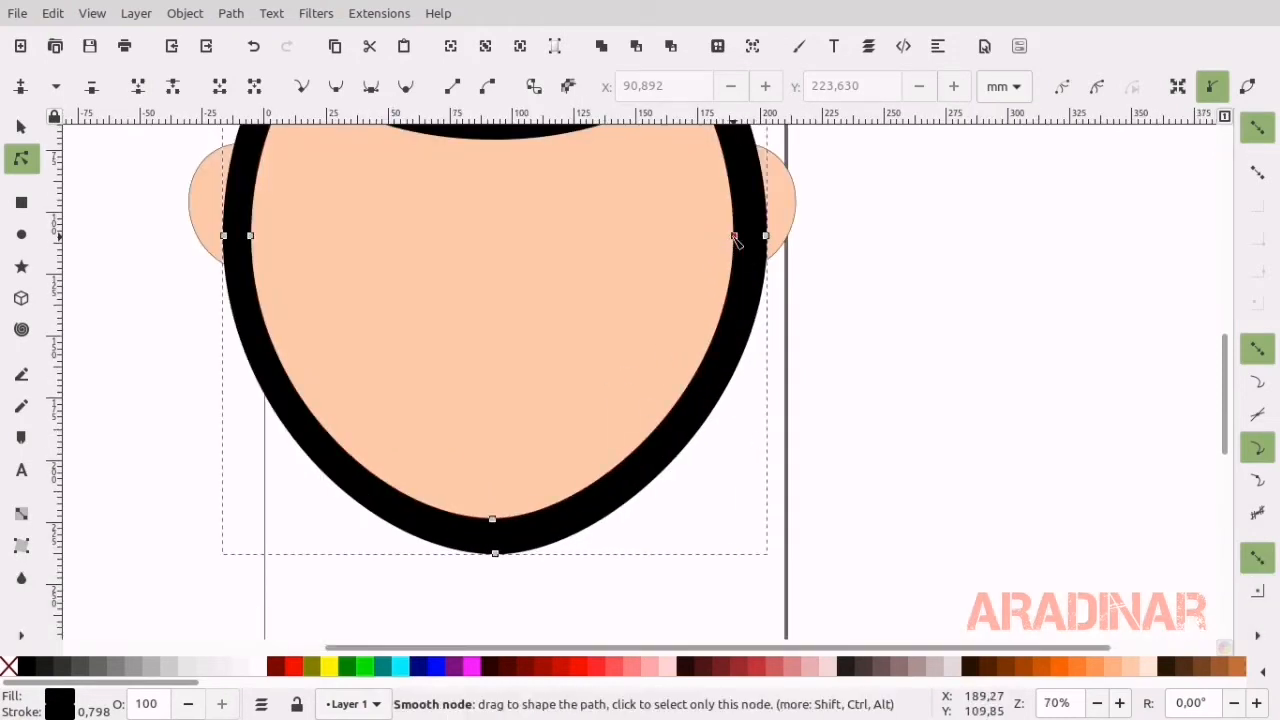
mouse_move(734, 236)
left_mouse_down()
mouse_move(768, 240)
mouse_move(745, 236)
left_mouse_up()
key("ctrl+z")
left_click_drag(231, 245, 240, 246)
left_click_drag(241, 245, 243, 240)
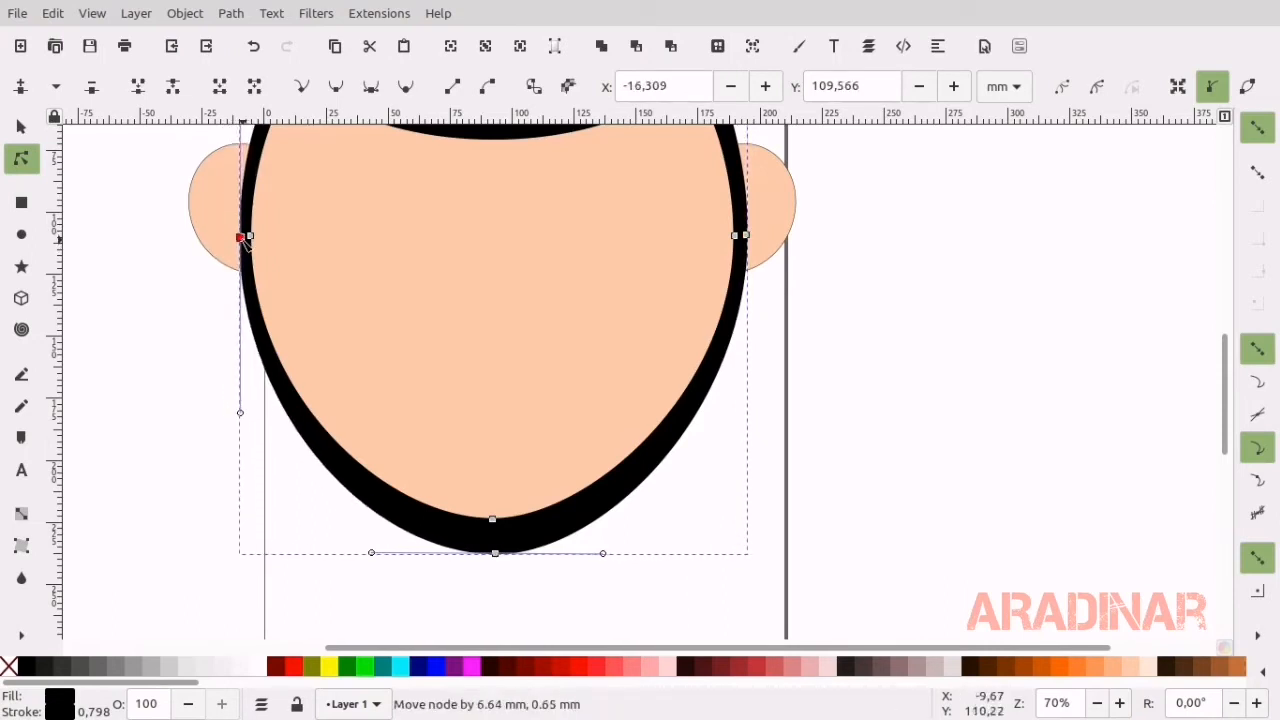
Thin the ring's sides further by moving the outer right node to about X 192 mm and the outer left node to about X -8 mm.
left_click(826, 425)
left_click(744, 240)
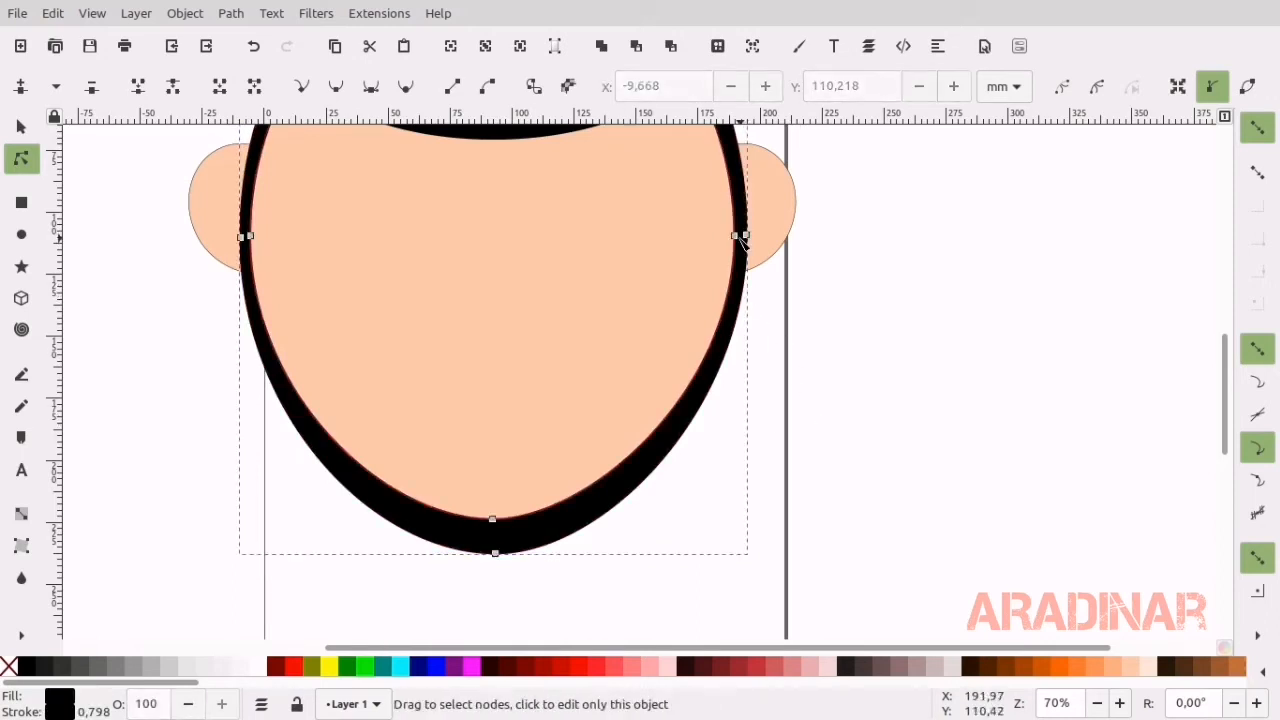
left_click_drag(744, 238, 738, 239)
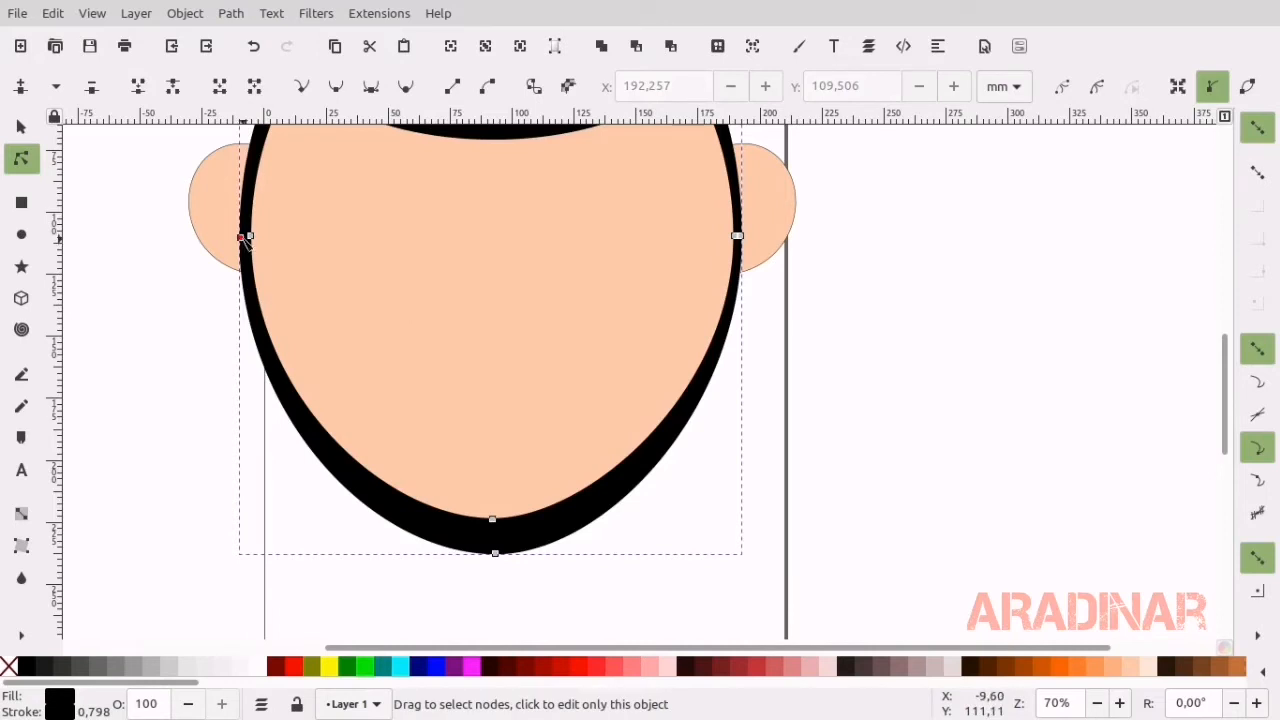
left_click_drag(243, 240, 249, 238)
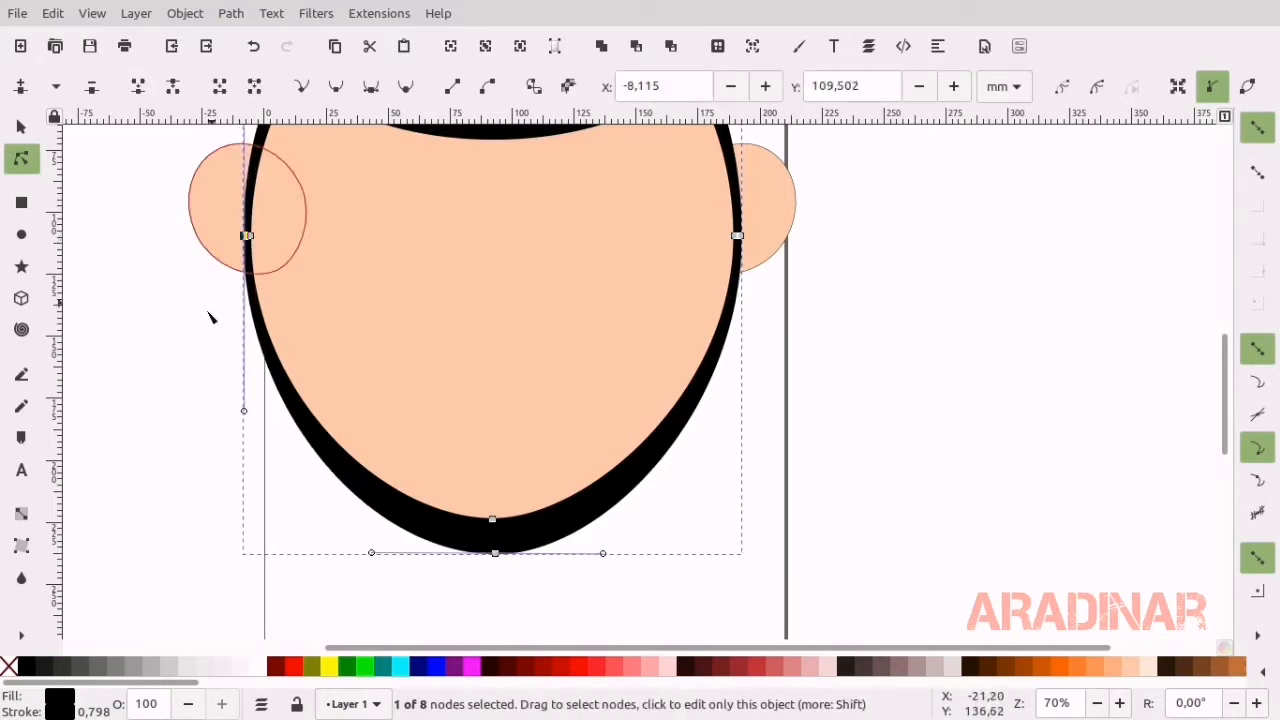
left_click(205, 333)
scroll(210, 335, "up", 3)
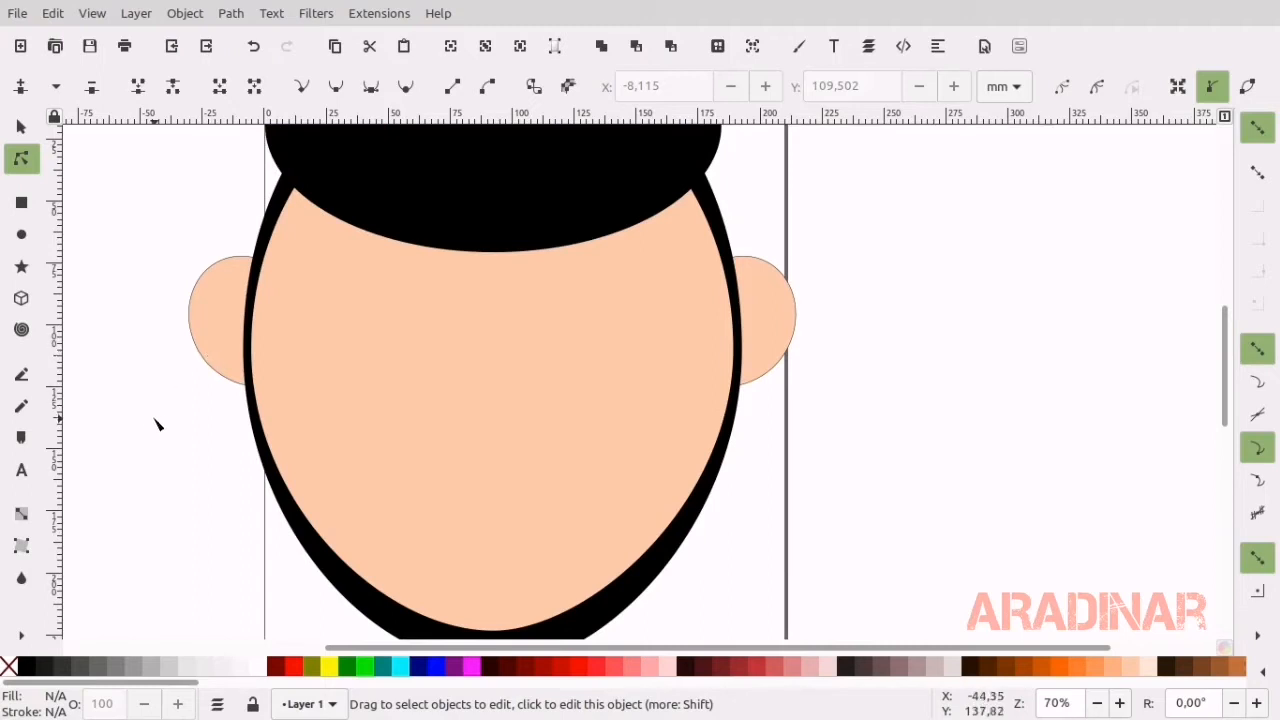
Try to thicken the black ring at the left temple by bending its inner edge inward, undoing each attempt.
left_click(268, 224)
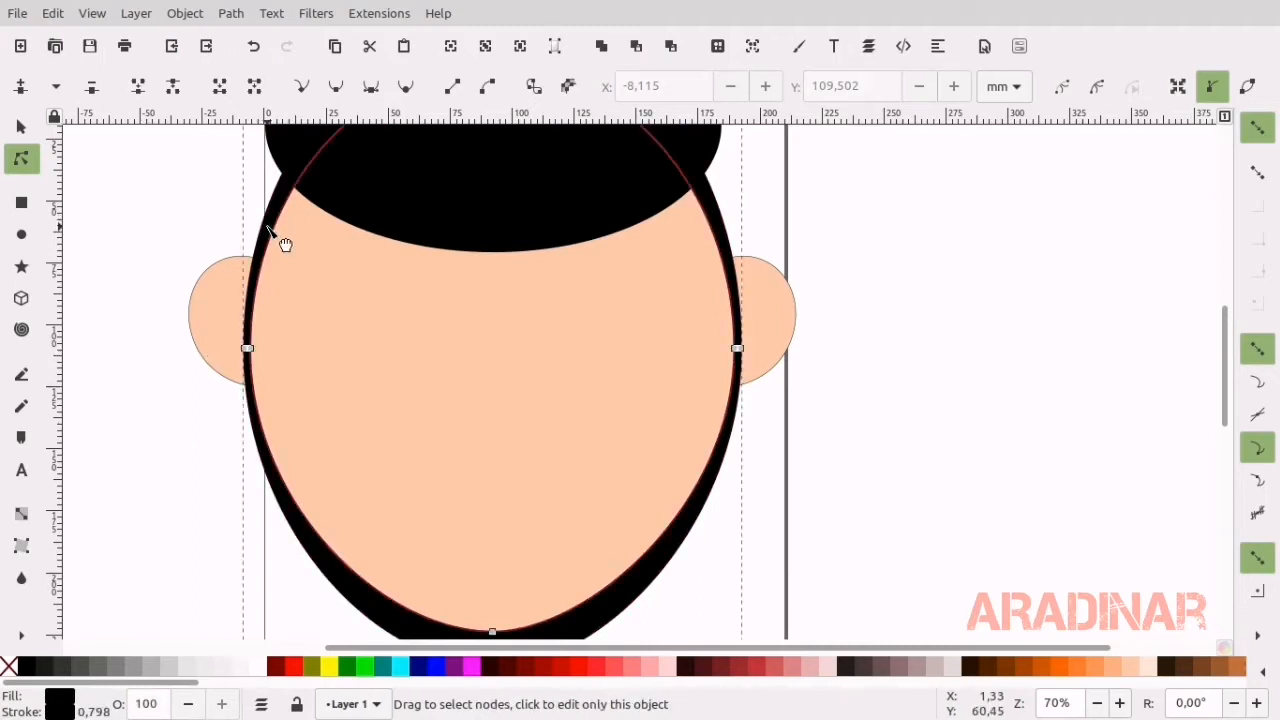
left_click(533, 86)
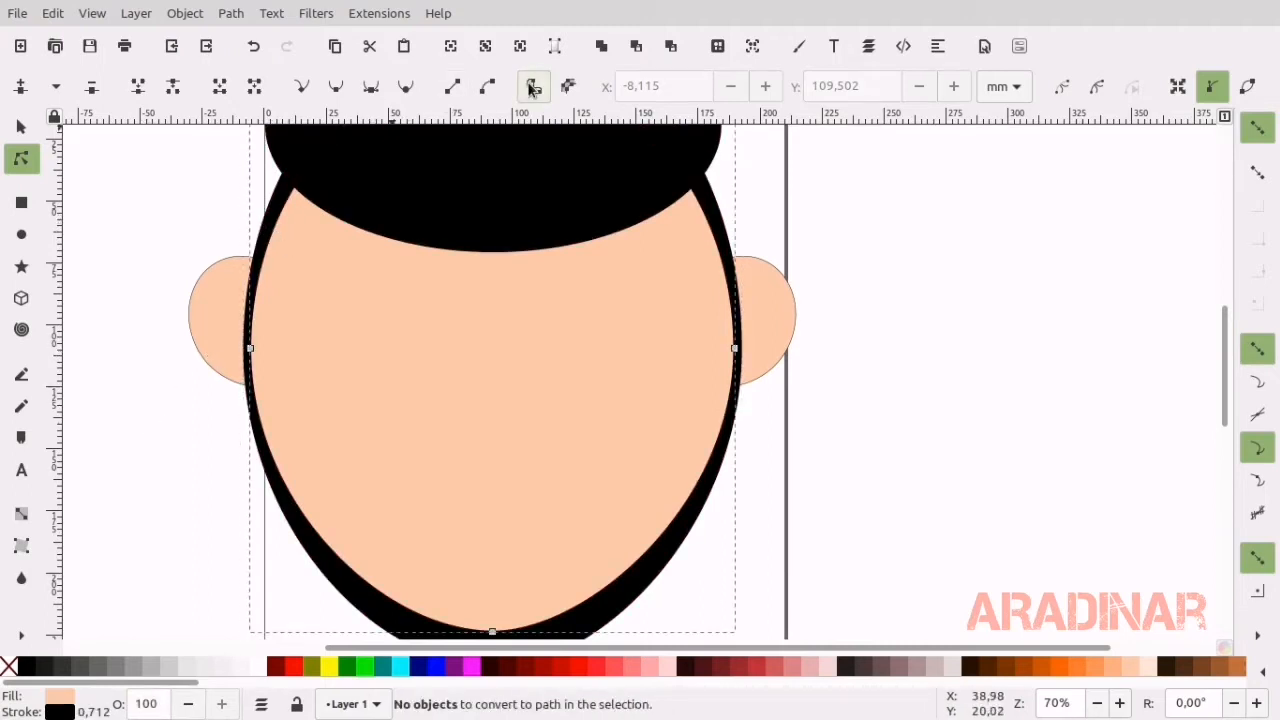
left_click(293, 233)
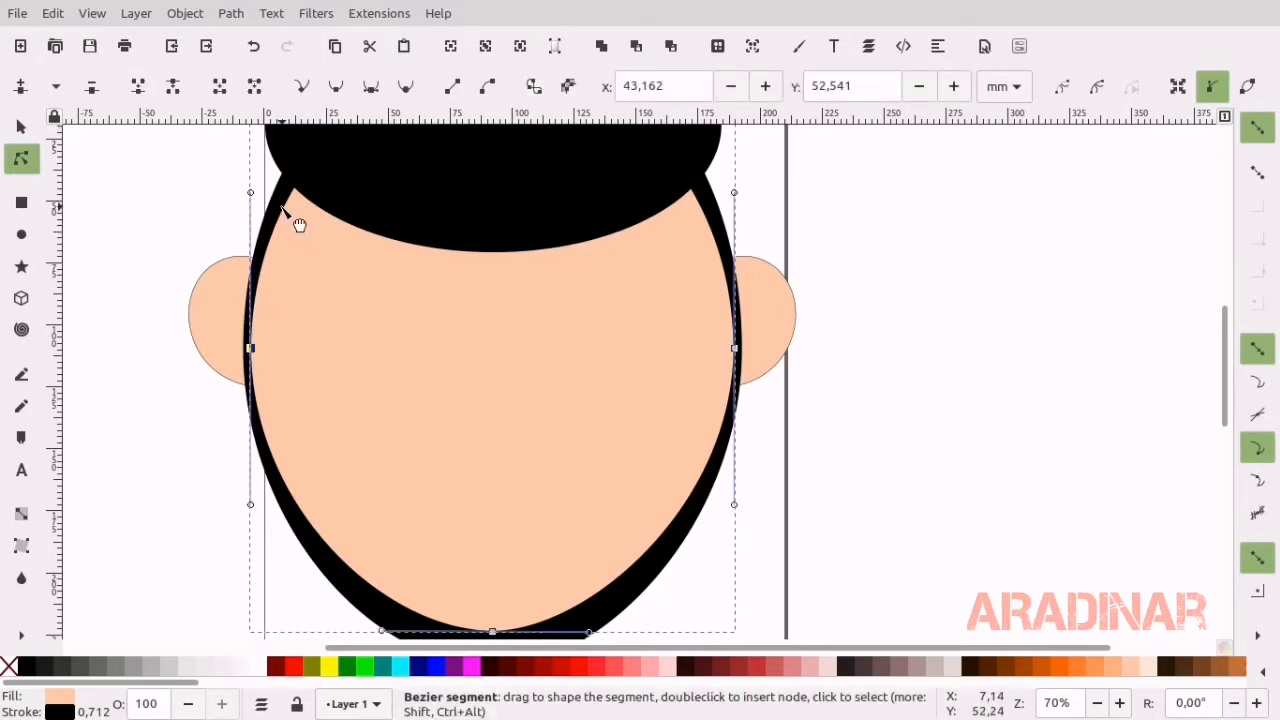
left_click_drag(297, 220, 307, 228)
key("ctrl+z")
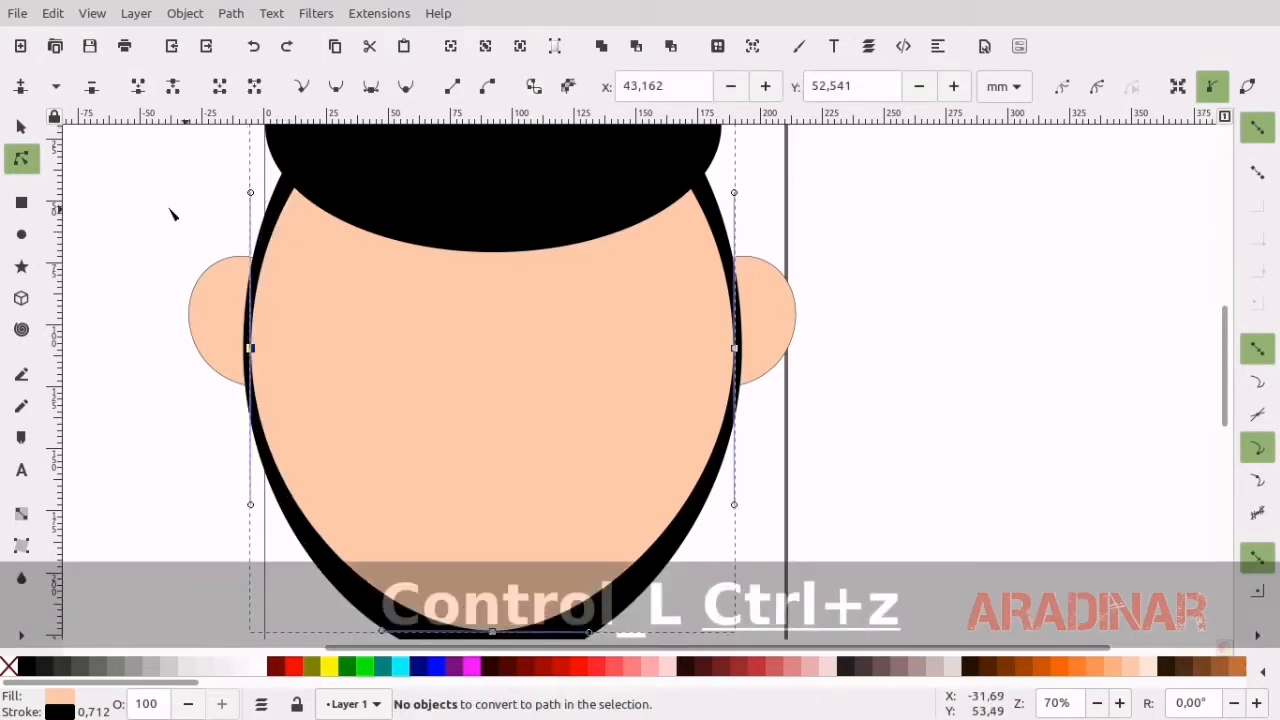
left_click(21, 126)
left_click(268, 220)
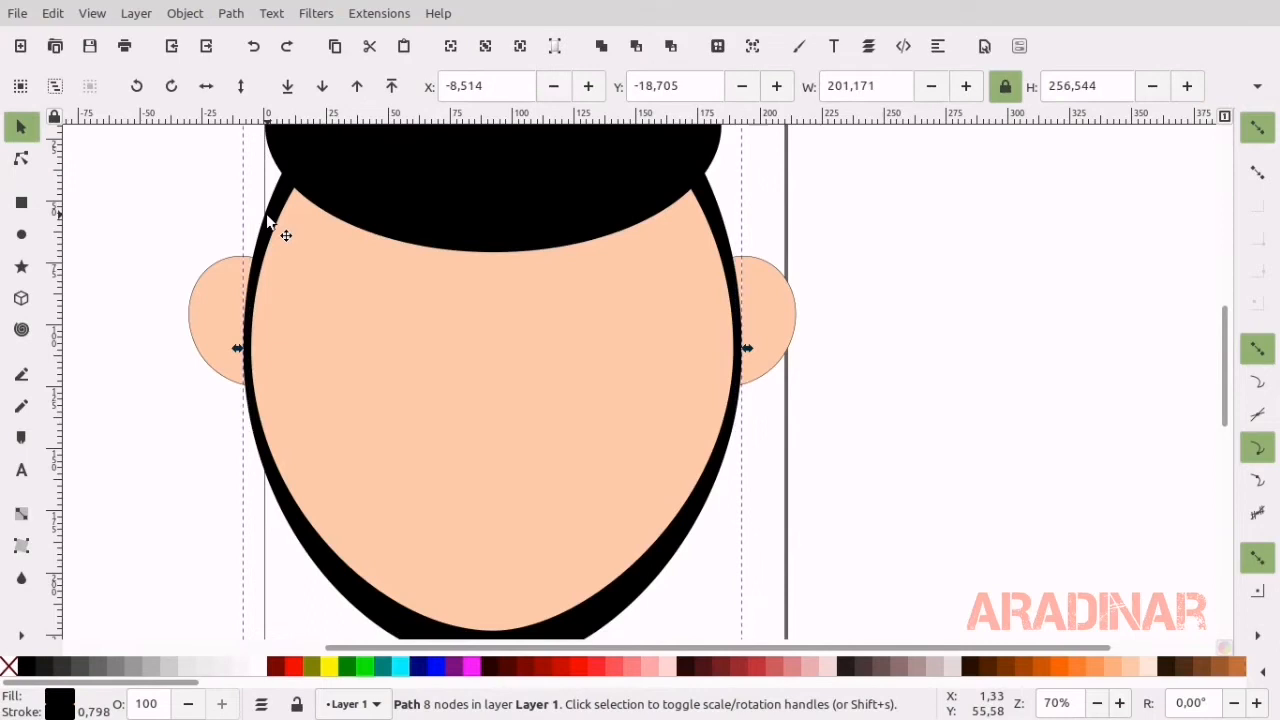
left_click(21, 158)
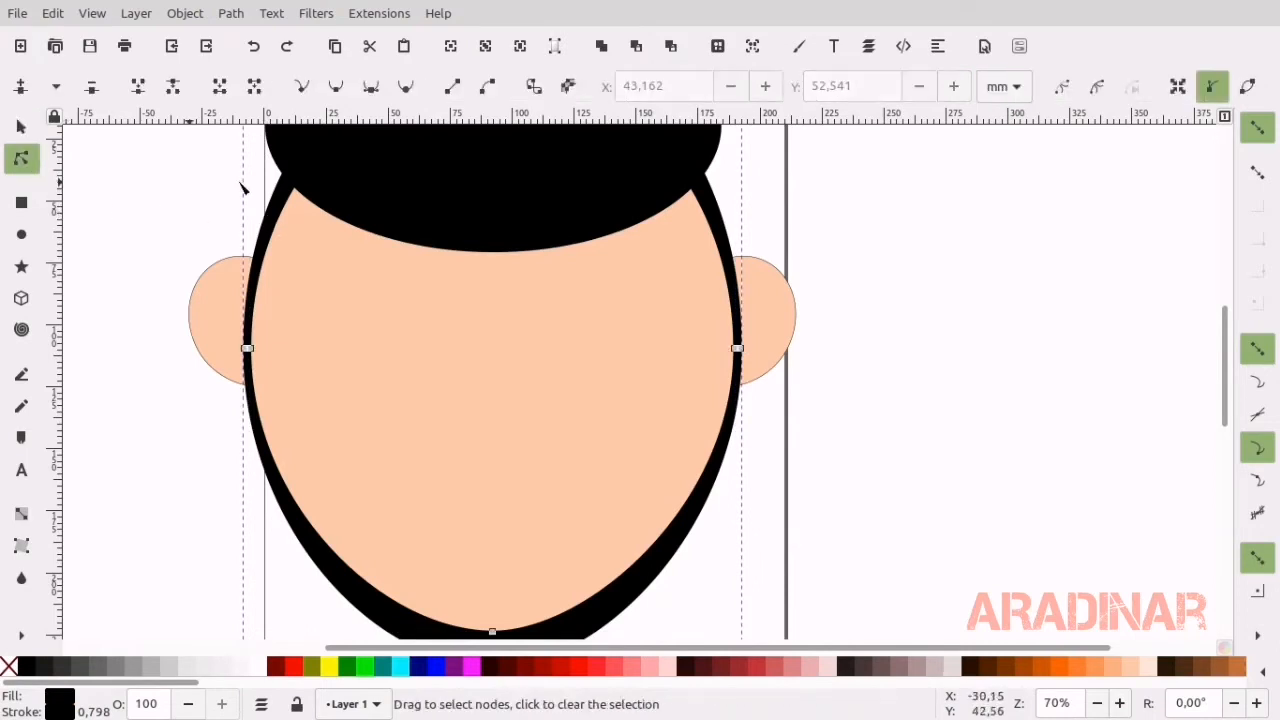
left_click_drag(292, 238, 297, 234)
key("ctrl+z")
Try adding a node on the ring's inner left edge and moving it to about X 10 mm, Y 62 mm, then undo both edits.
double_click(277, 222)
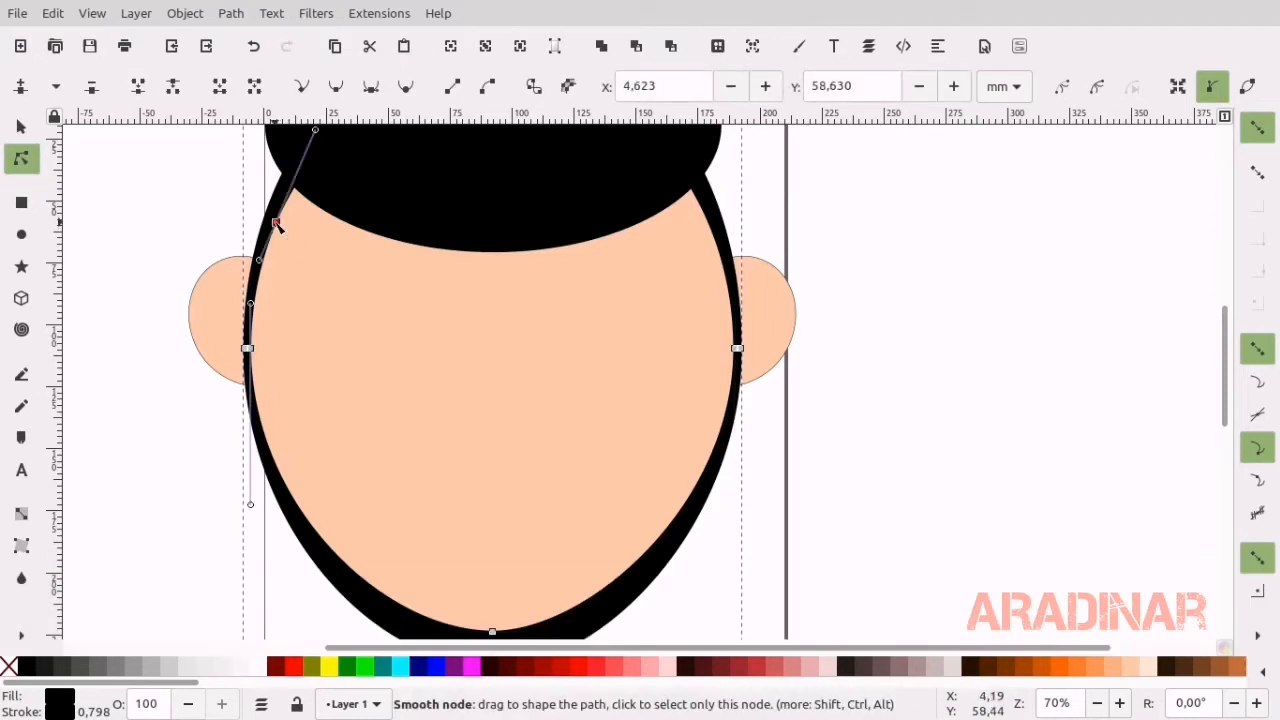
left_click_drag(277, 223, 290, 235)
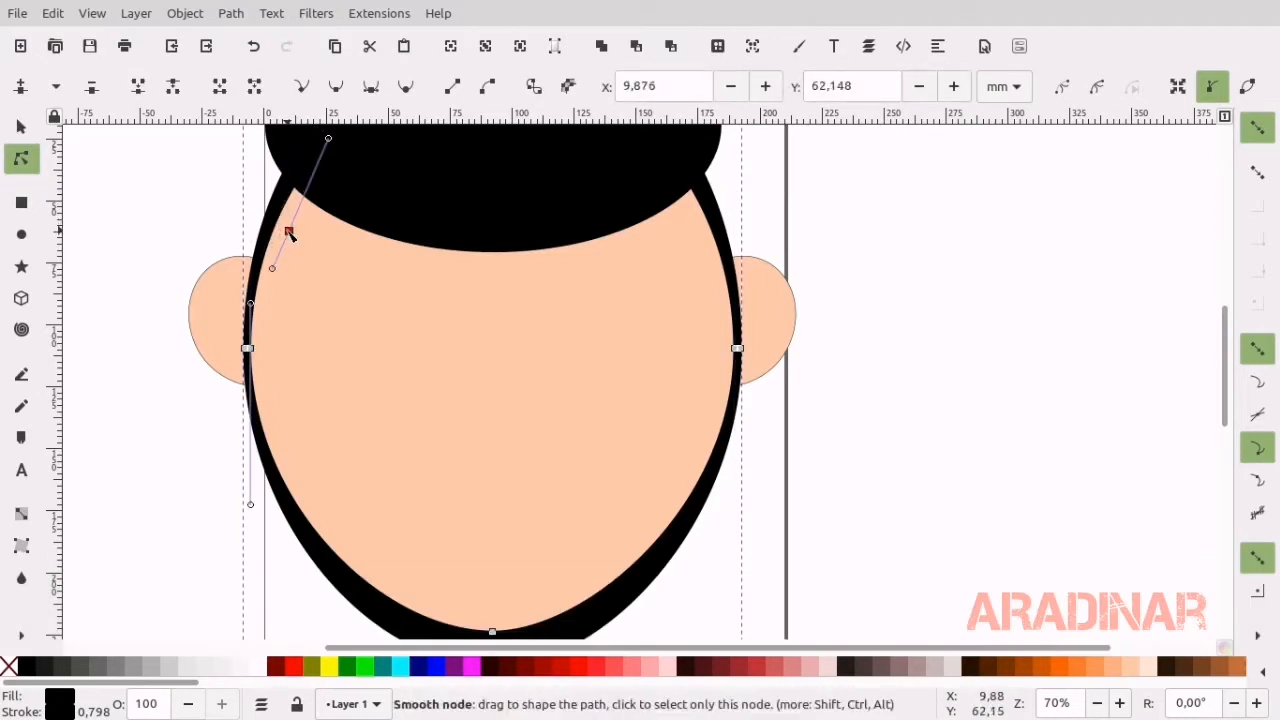
key("ctrl+z")
key("ctrl+z")
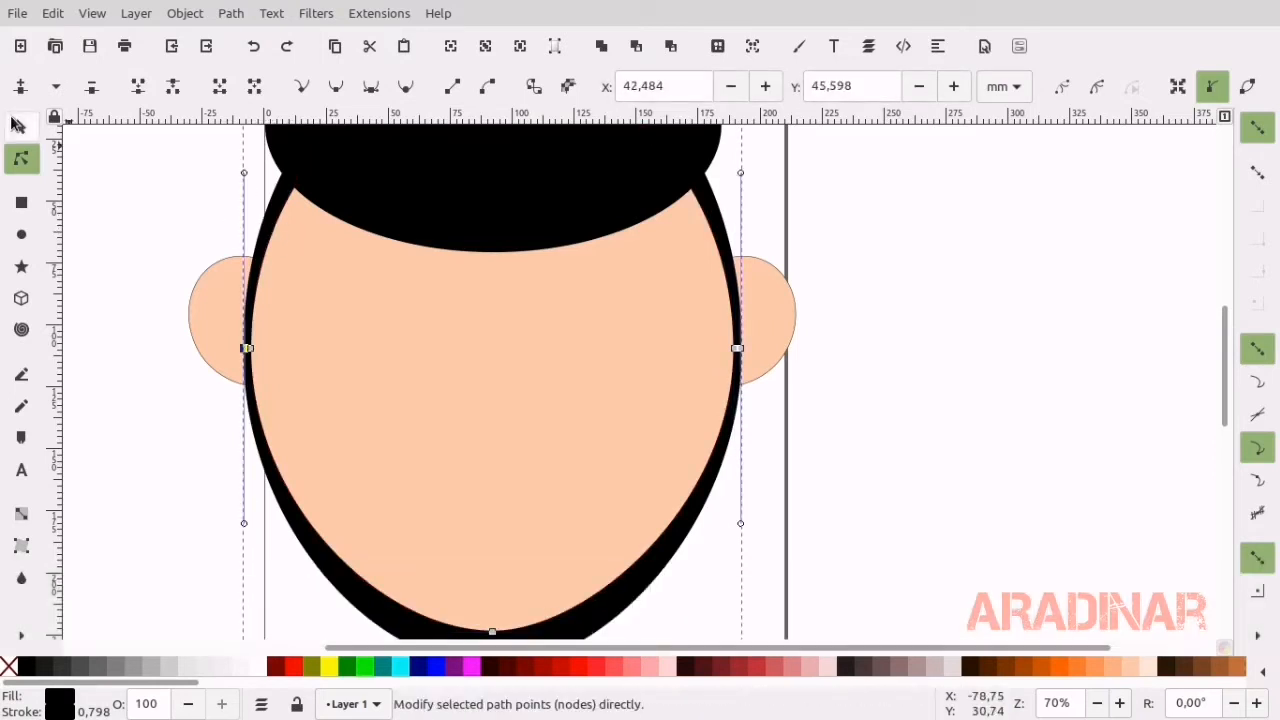
Try moving the head aside from the black ring, and undo the move.
key("s")
left_click_drag(271, 257, 403, 247)
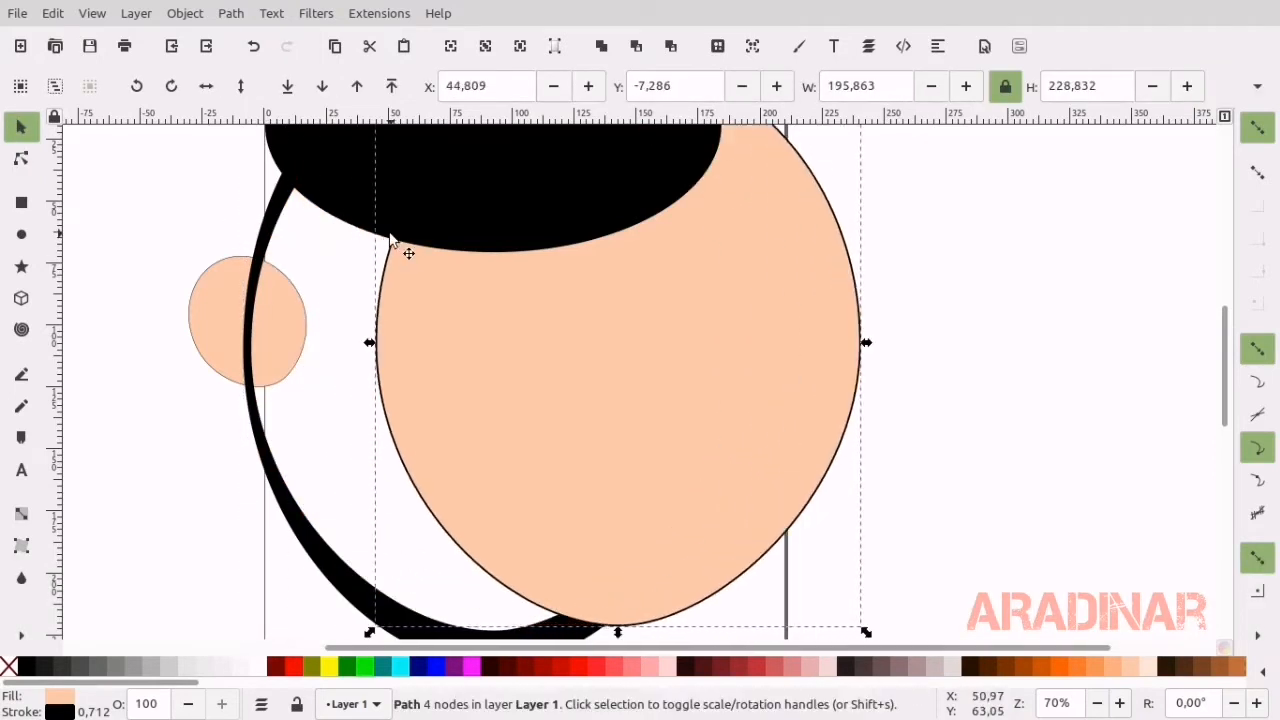
key("ctrl+z")
Undo a trial node edit at the left temple and move the head aside to about X 65 mm, clear of the ring's left side.
left_click(267, 207)
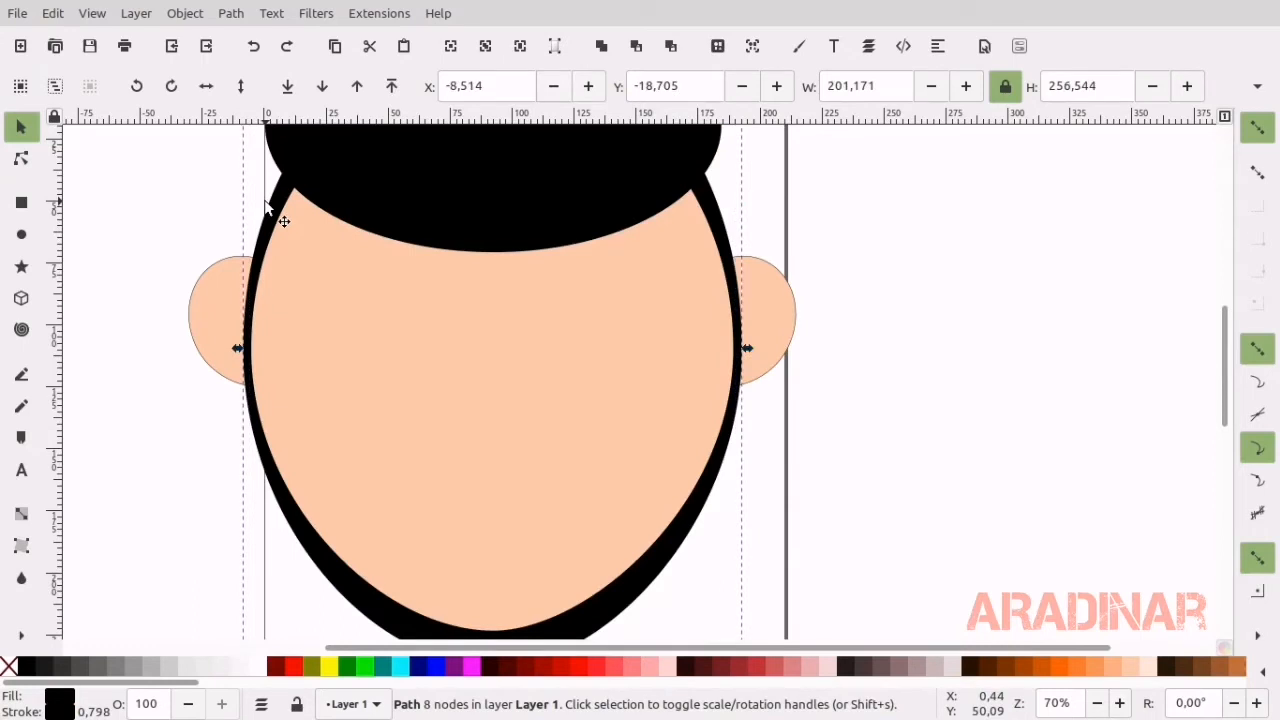
key("n")
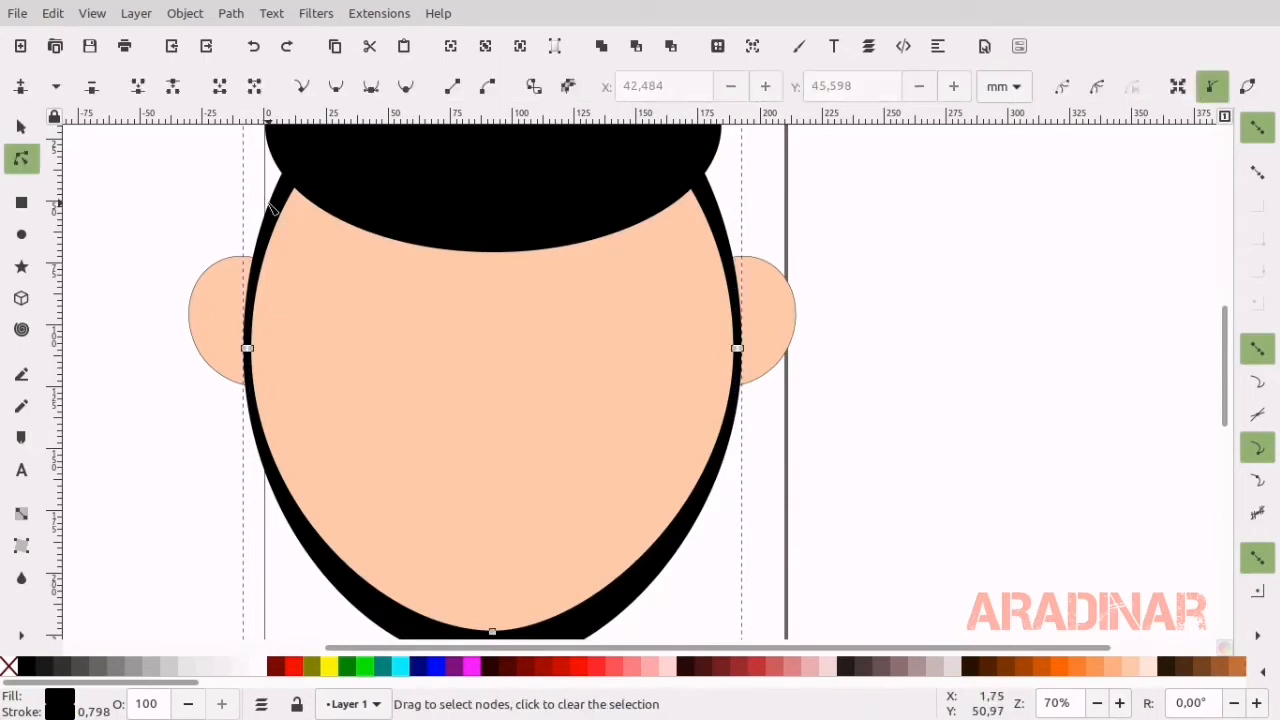
left_click(533, 86)
double_click(281, 212)
left_click_drag(283, 213, 434, 221)
key("ctrl+z")
key("ctrl+z")
key("s")
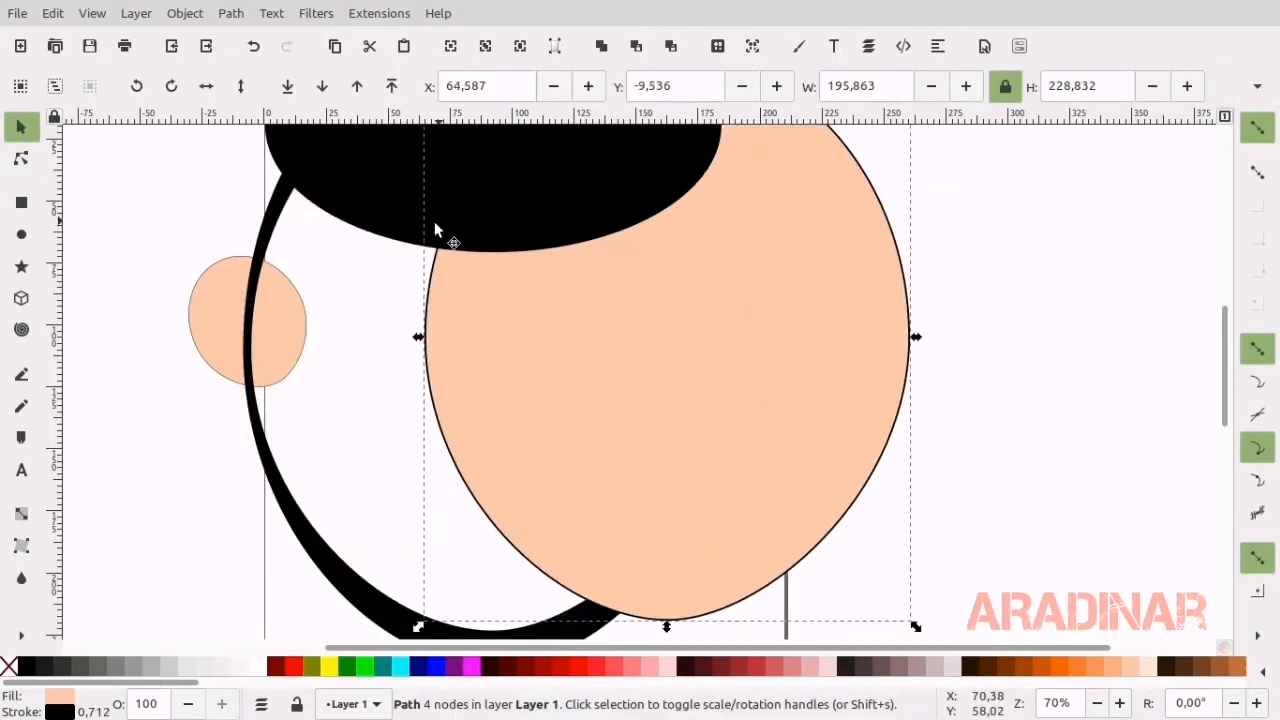
Insert a node on the ring's inner left edge beside the ear and pull it inward to about X 3 mm, Y 79 mm.
left_click(267, 235)
key("n")
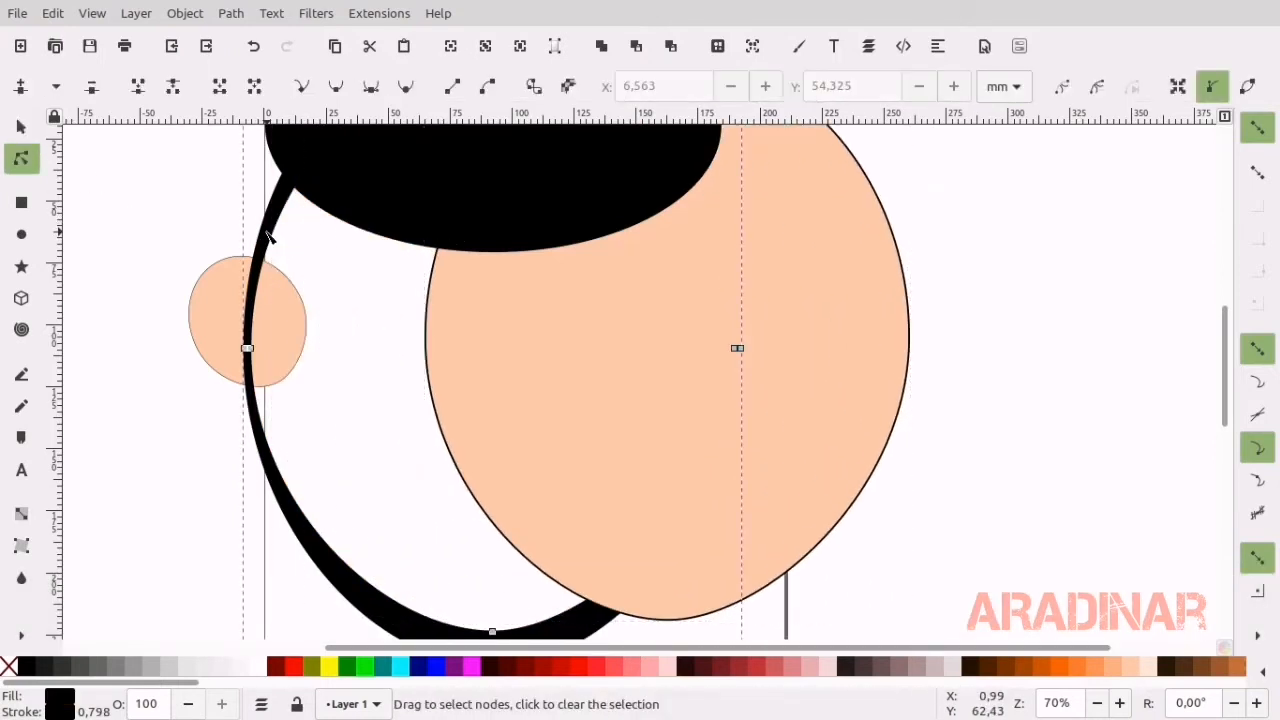
left_click(533, 86)
left_click_drag(277, 231, 302, 251)
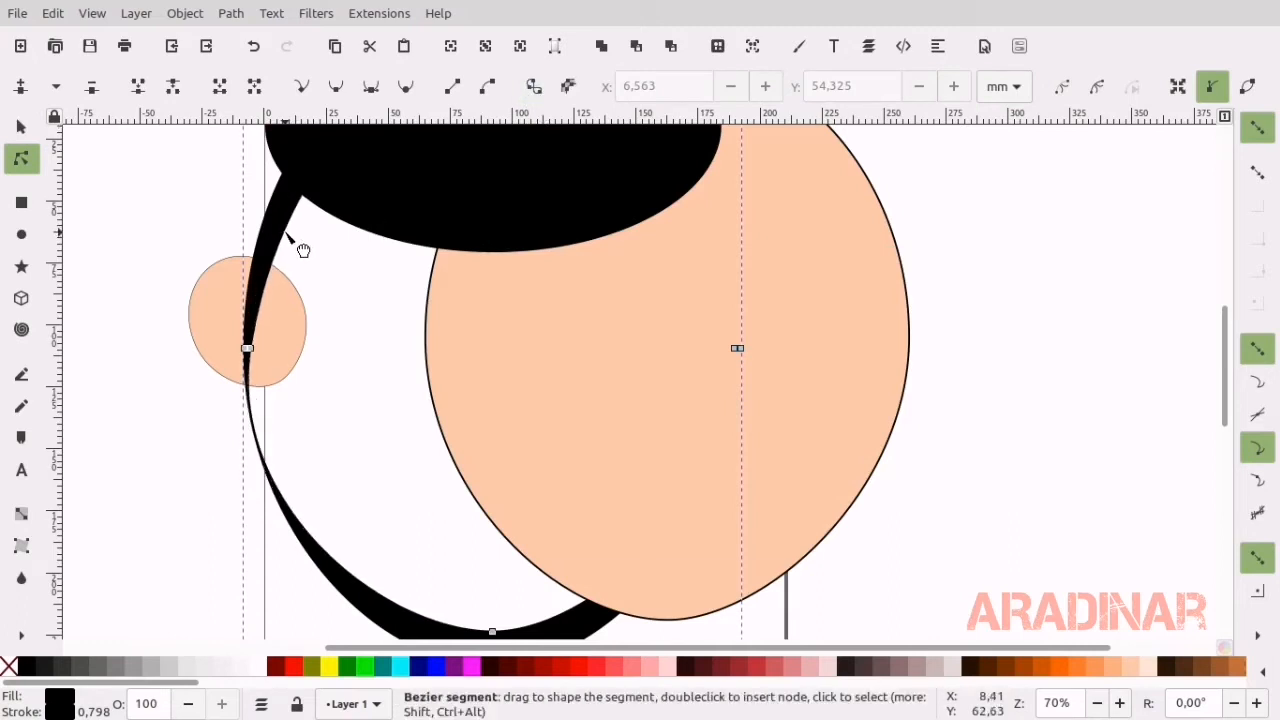
key("ctrl+z")
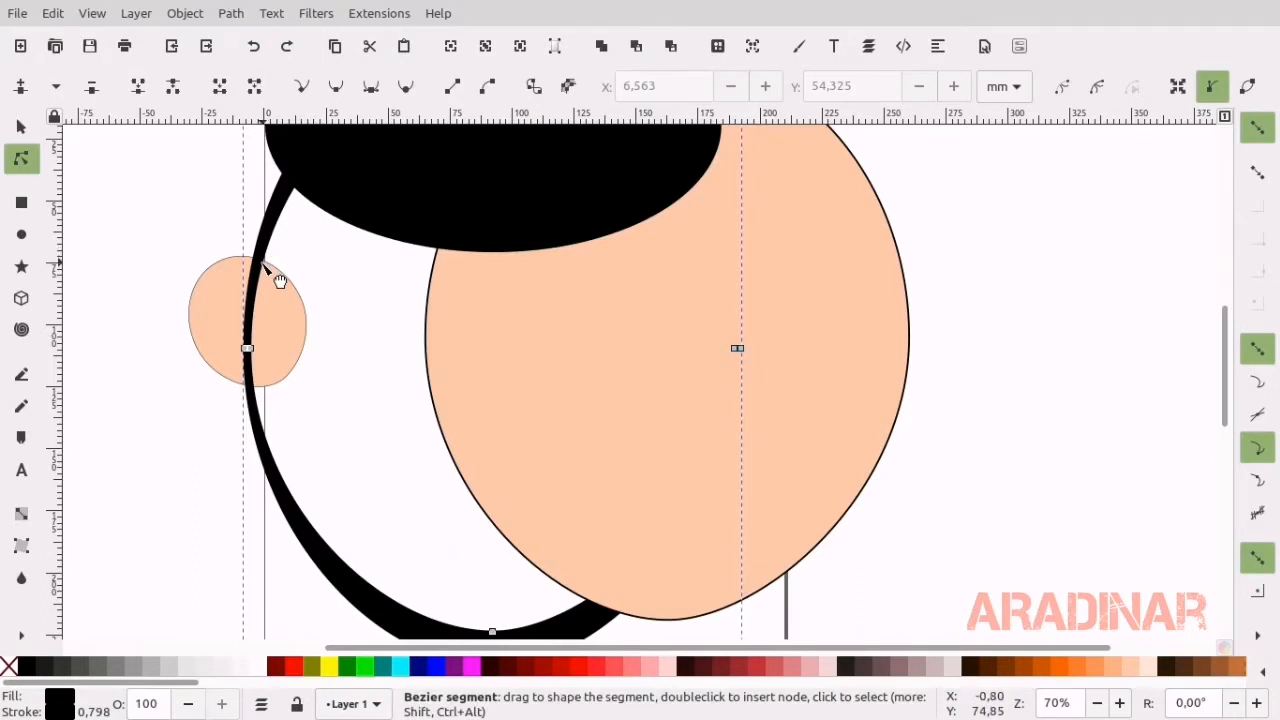
left_click(261, 264)
left_click_drag(262, 265, 275, 284)
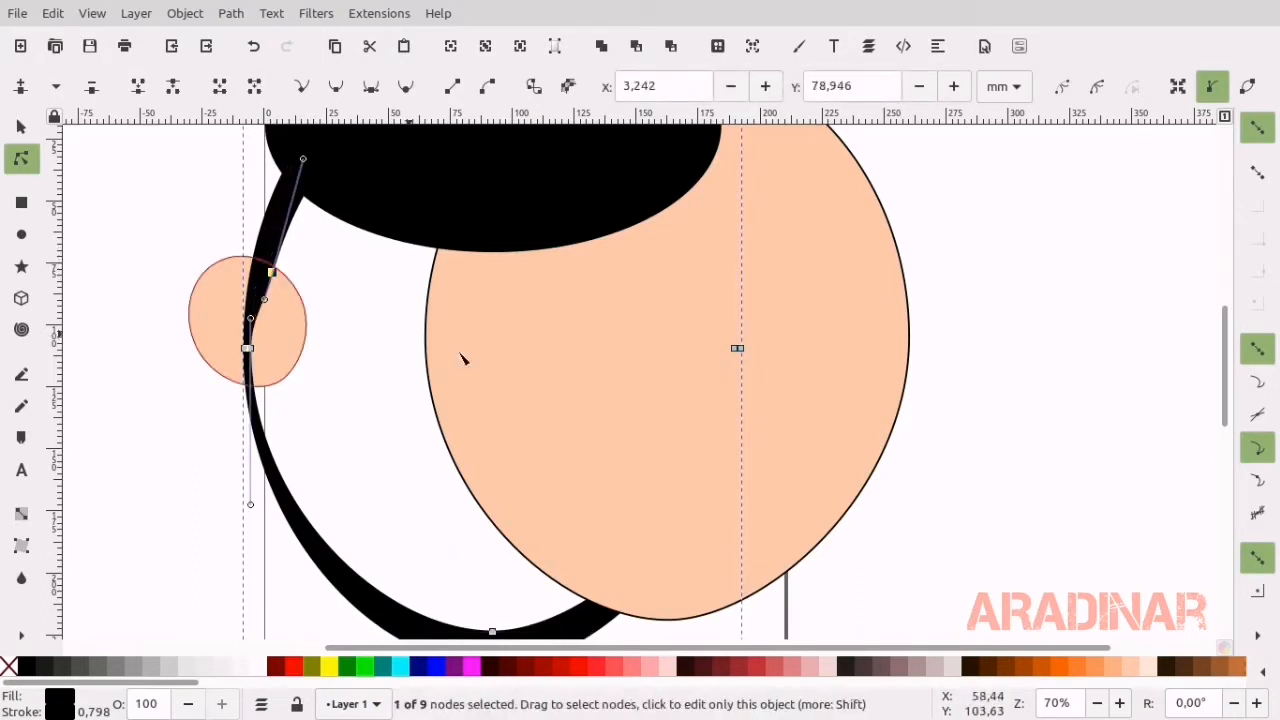
Move the head fully clear to about X 246 mm, and duplicate the black ring, flipping the copy horizontally.
key("s")
left_click_drag(552, 308, 983, 381)
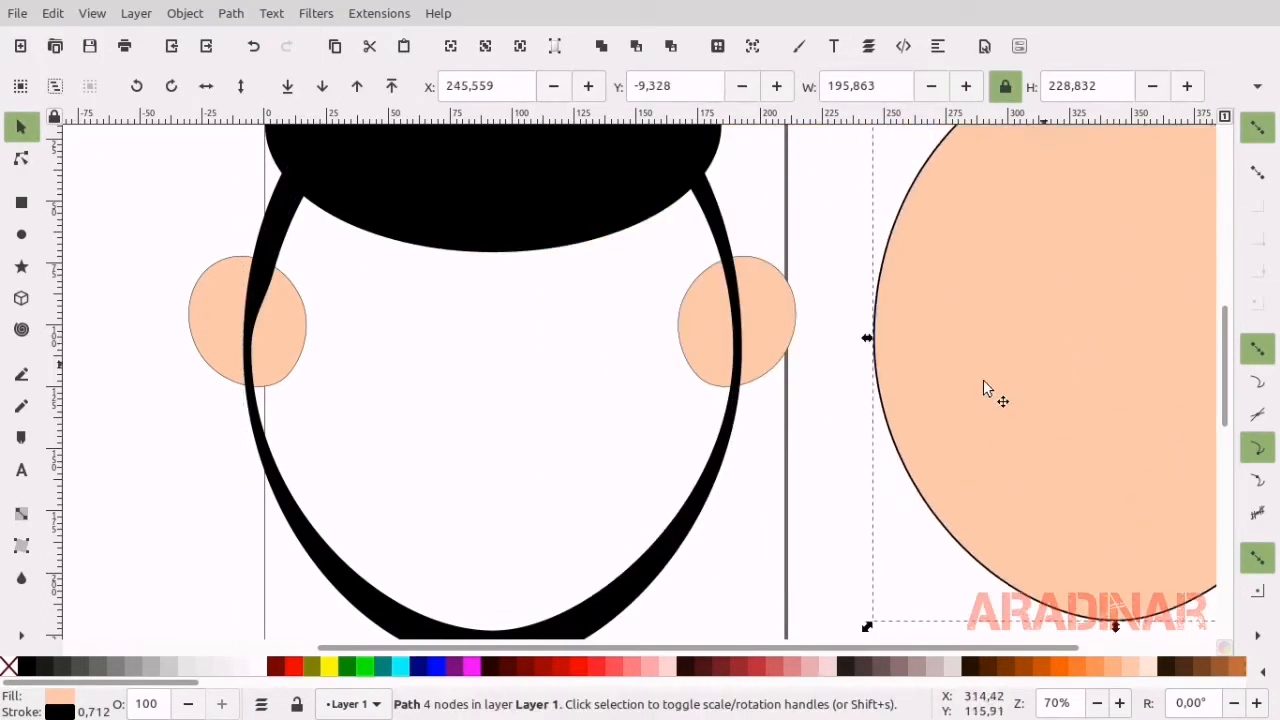
left_click(264, 262)
key("ctrl+d")
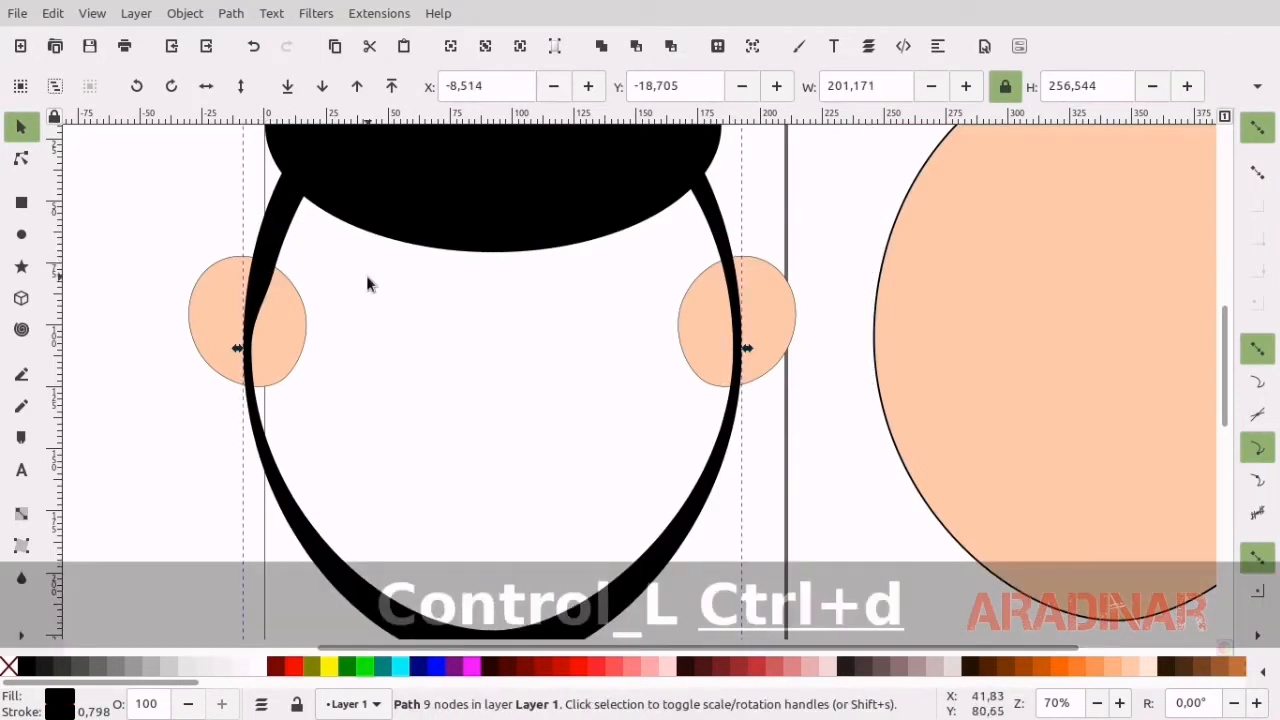
left_click(205, 87)
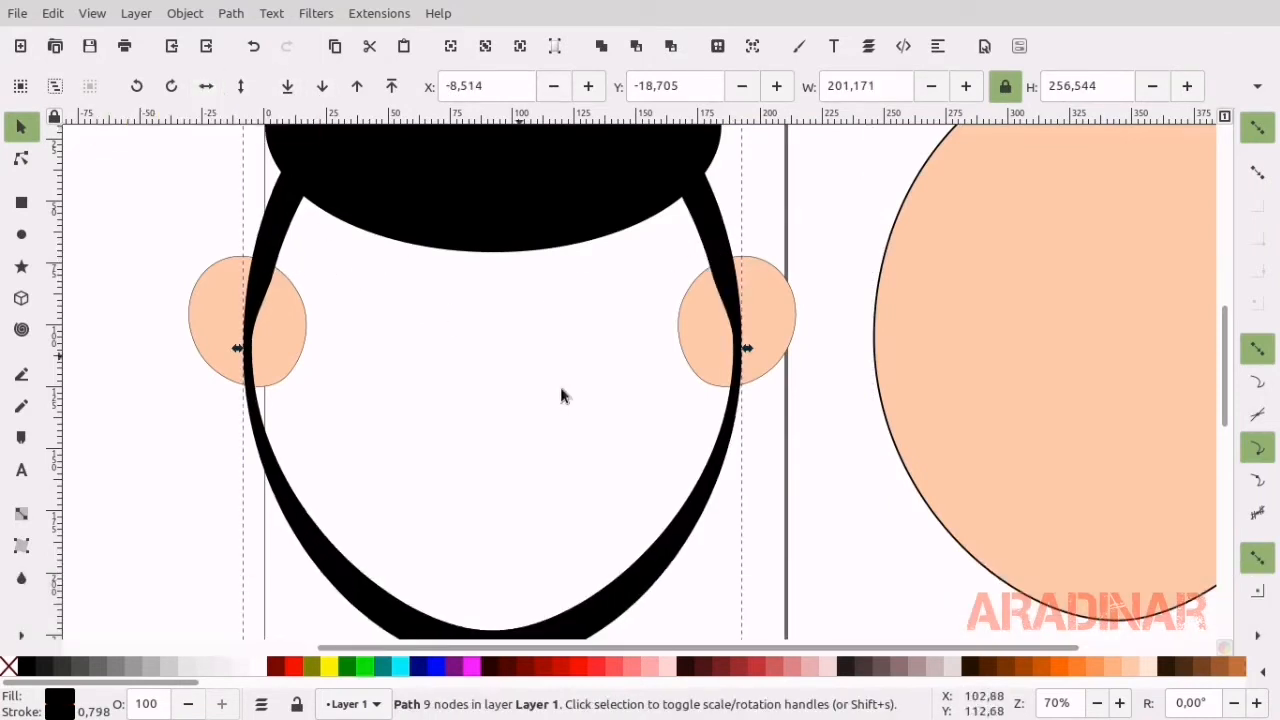
Place the head over the ring to check the fit, and move it away again to about X 255 mm, Y -68 mm.
left_click(792, 533)
left_click_drag(1022, 457, 377, 476)
left_click(859, 534)
left_click_drag(586, 464, 1165, 320)
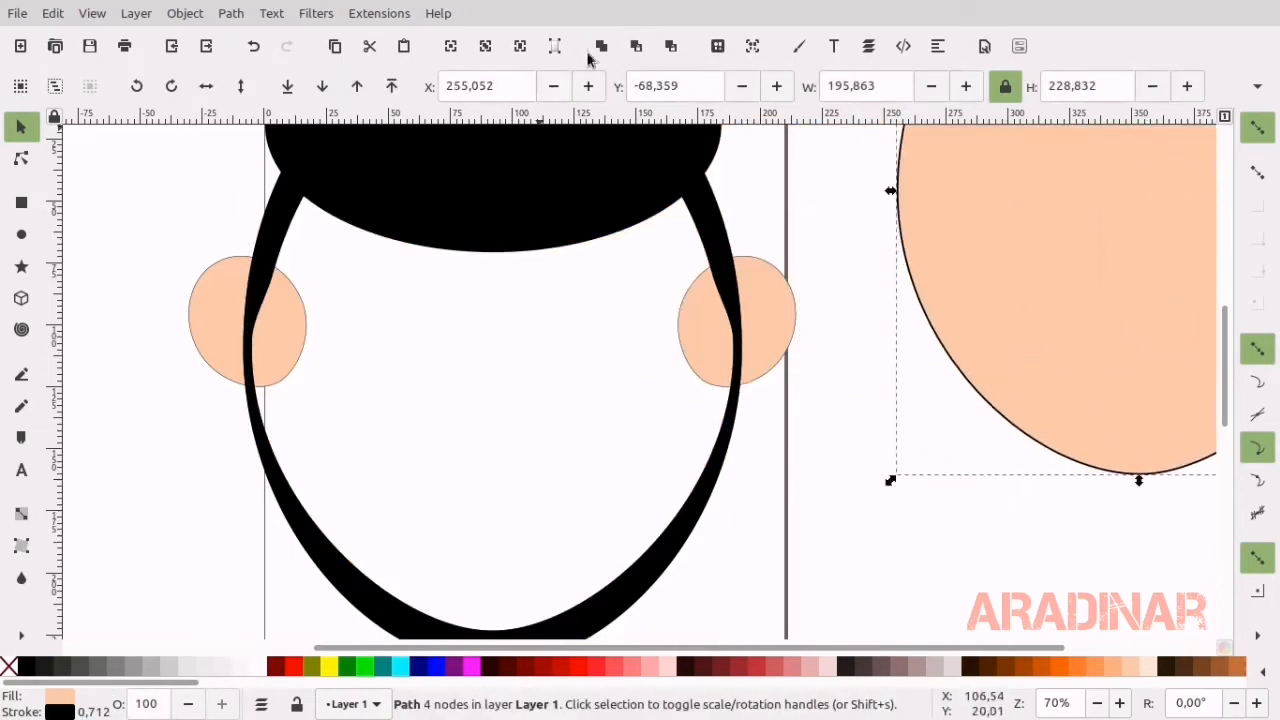
Group the black hair ellipse with the two overlapping ring shapes, leaving out the ears and the head.
left_click(520, 47)
left_click(486, 47)
left_click(520, 47)
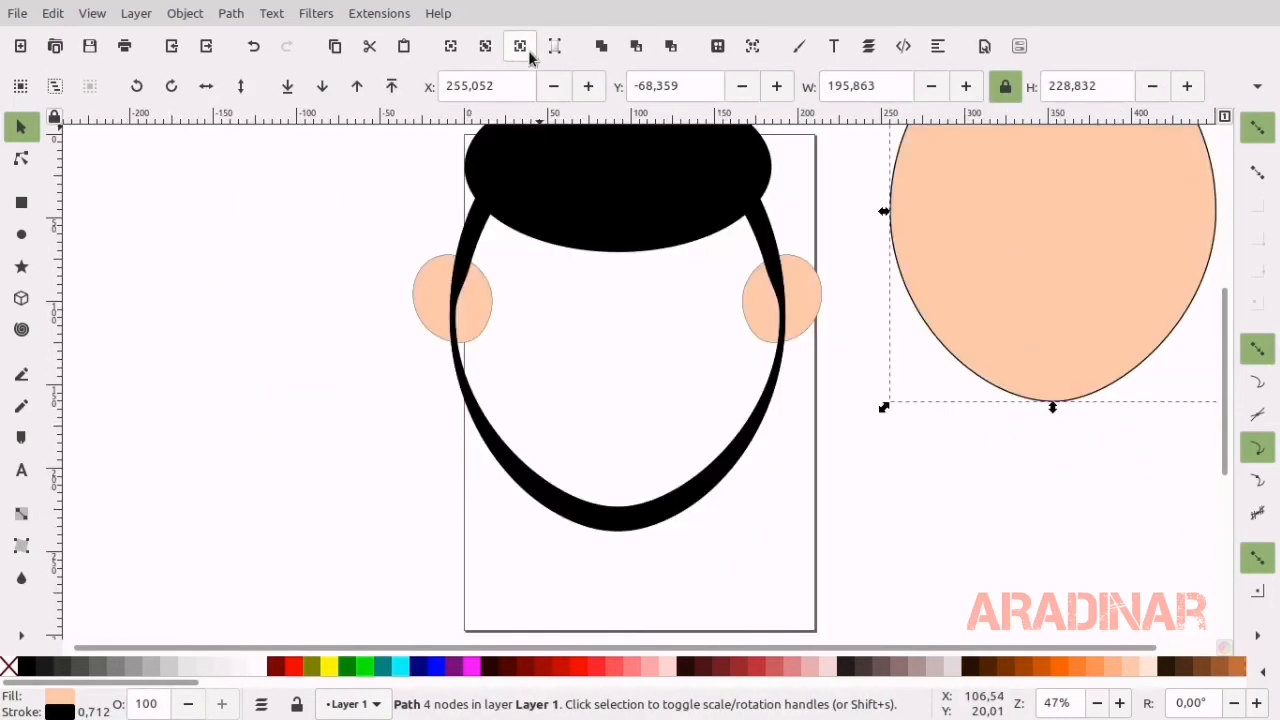
scroll(359, 459, "up", 1)
scroll(359, 459, "down", 2)
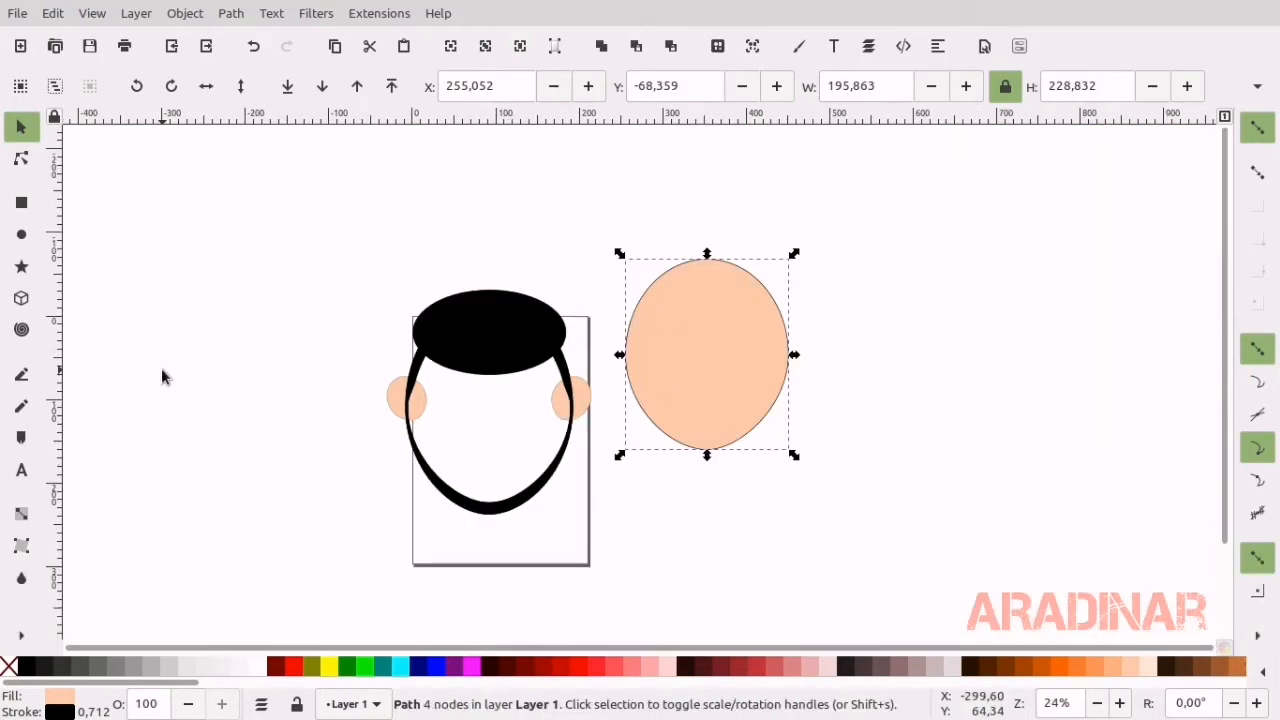
left_click(163, 376)
left_click_drag(379, 262, 580, 549)
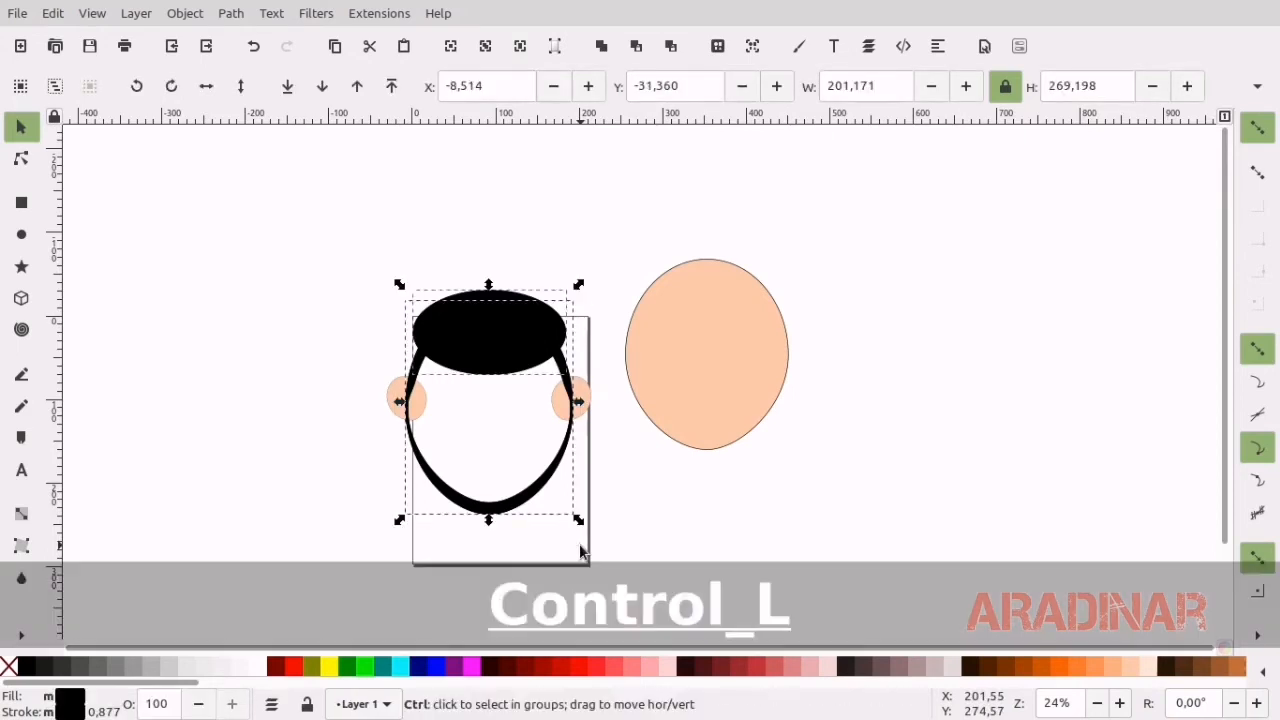
key("ctrl+g")
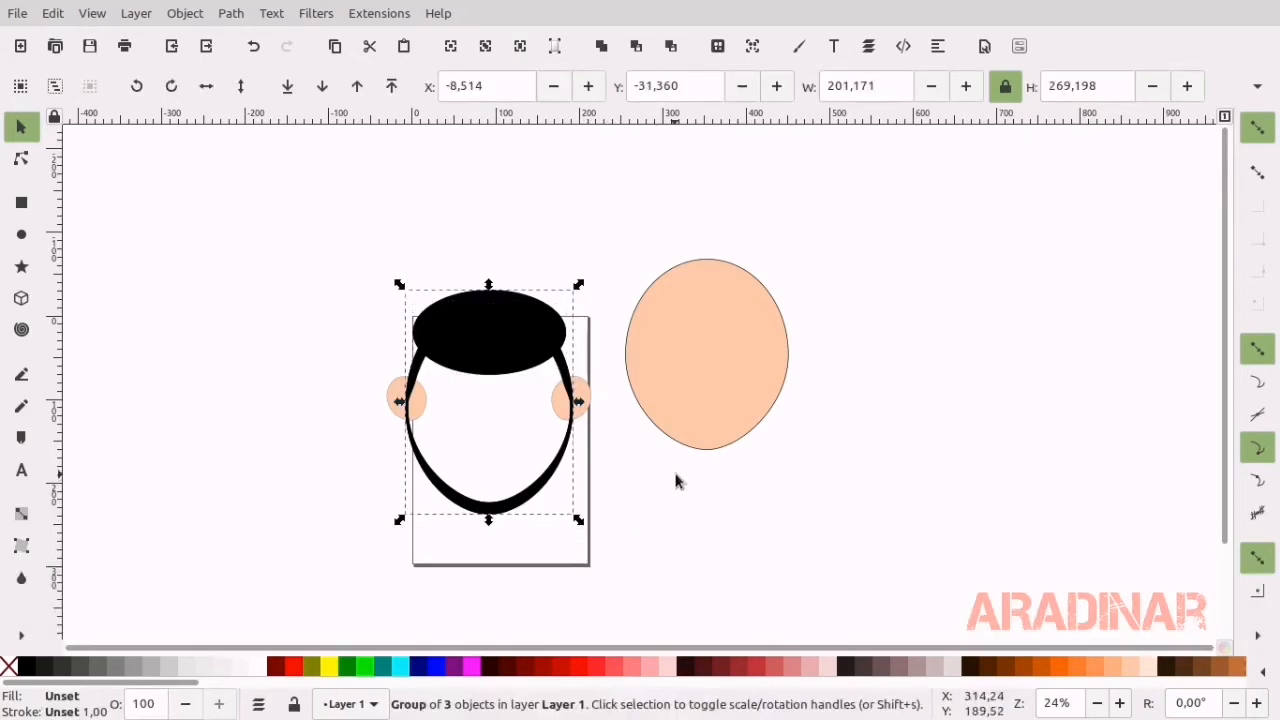
Move the head back between the ears beneath the hair and beard group, at about X -5 mm, Y -2 mm.
left_click(675, 479)
left_click_drag(720, 404, 492, 463)
left_click(672, 465)
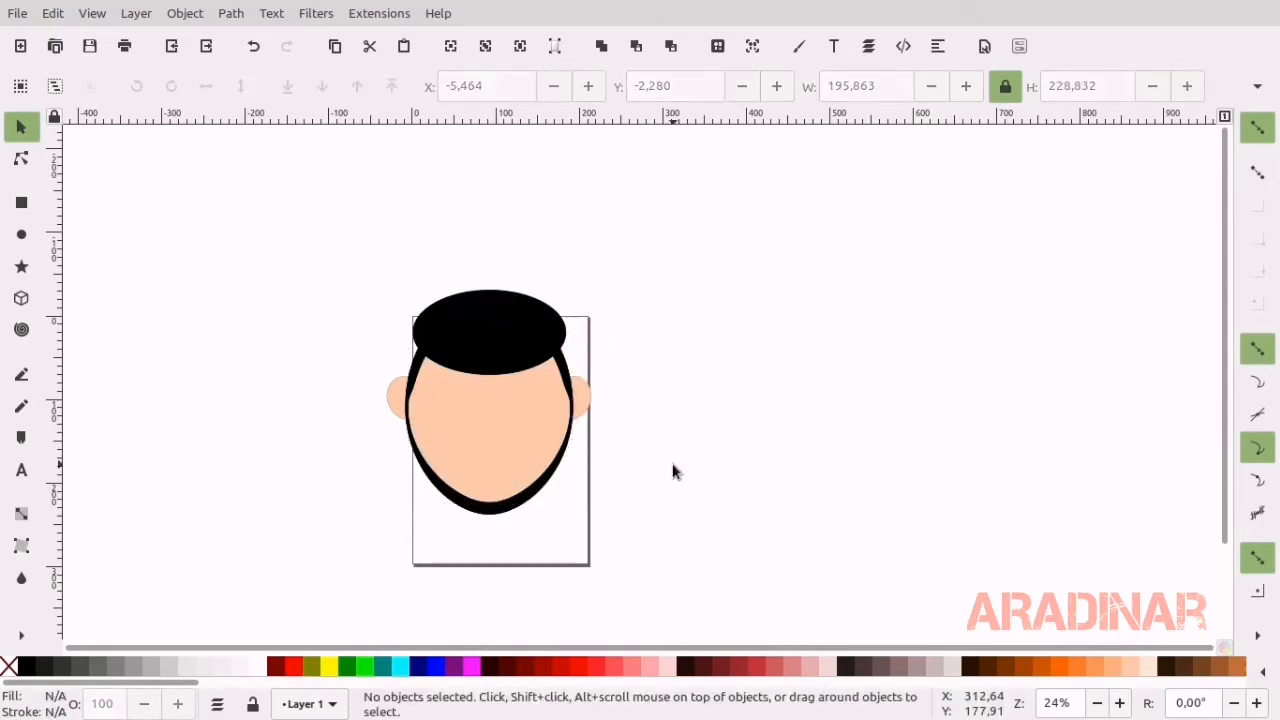
Draw a small black star in the empty area beside the face and set its corners to 3.
left_click(21, 266)
left_click_drag(190, 247, 211, 271)
left_click(250, 86)
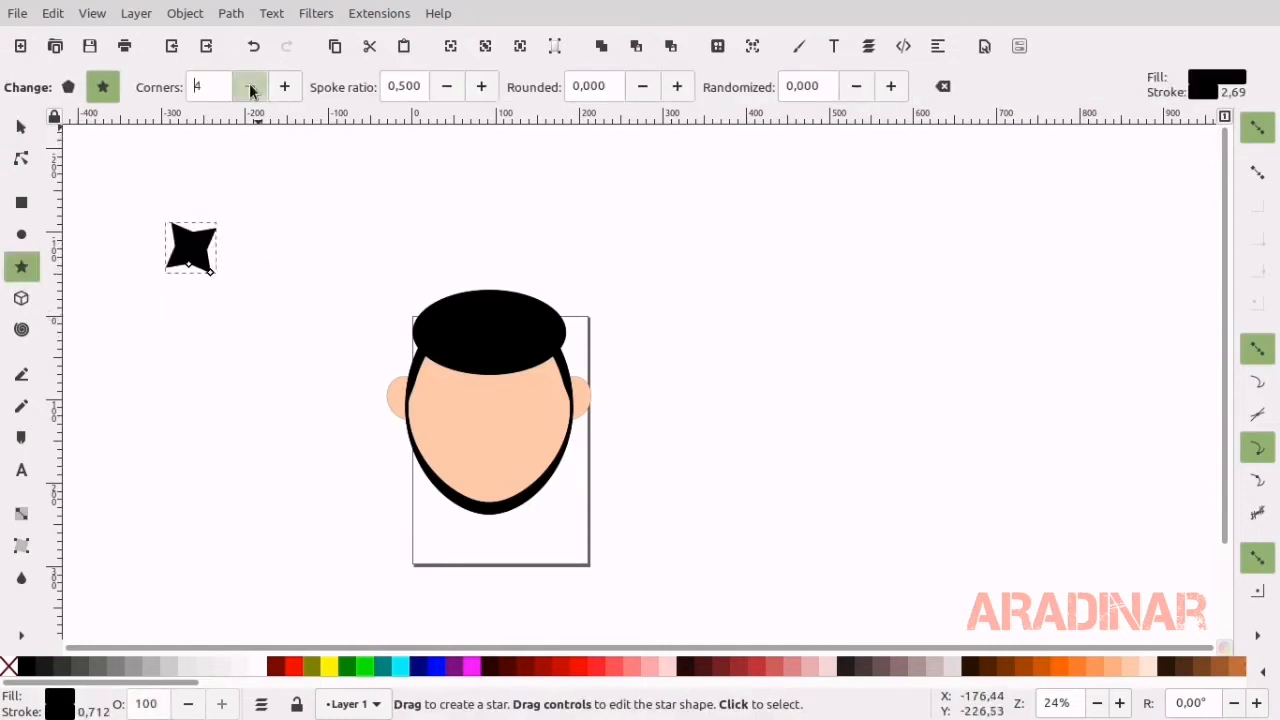
left_click(250, 86)
Rotate the black triangle until it points straight up with a level base, about 67 by 58 mm.
left_click(20, 126)
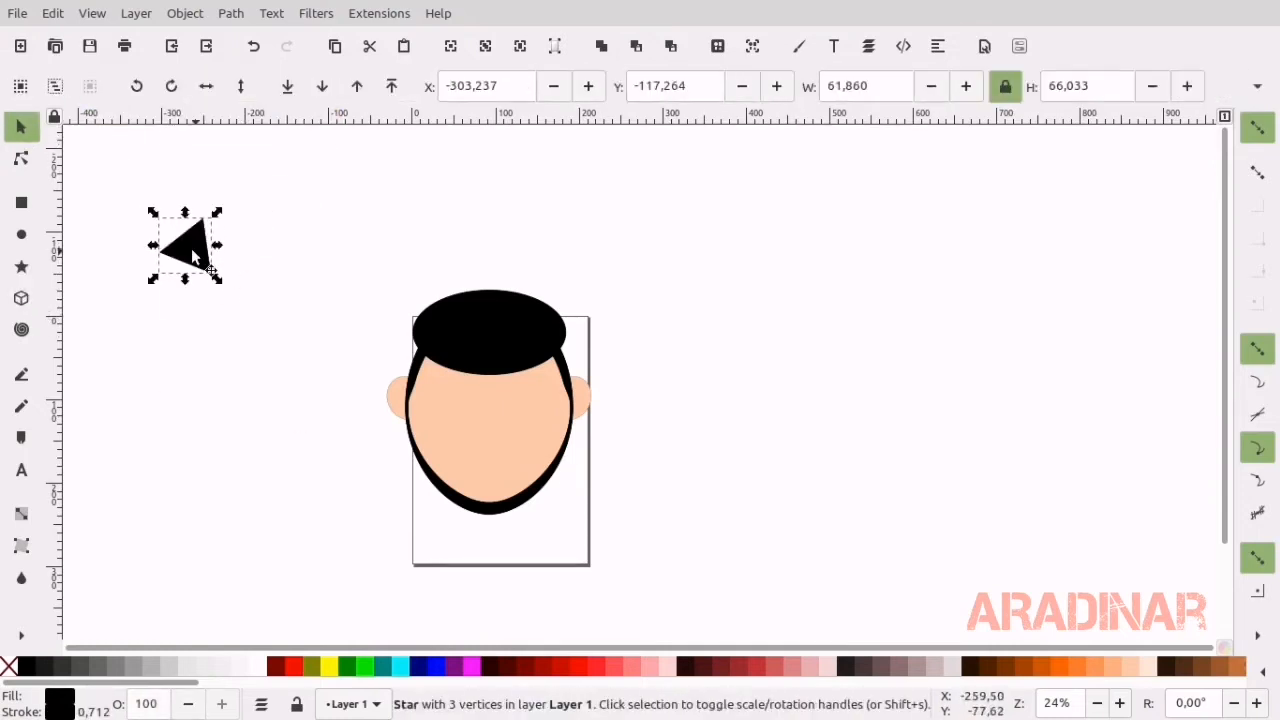
left_click_drag(215, 281, 229, 278)
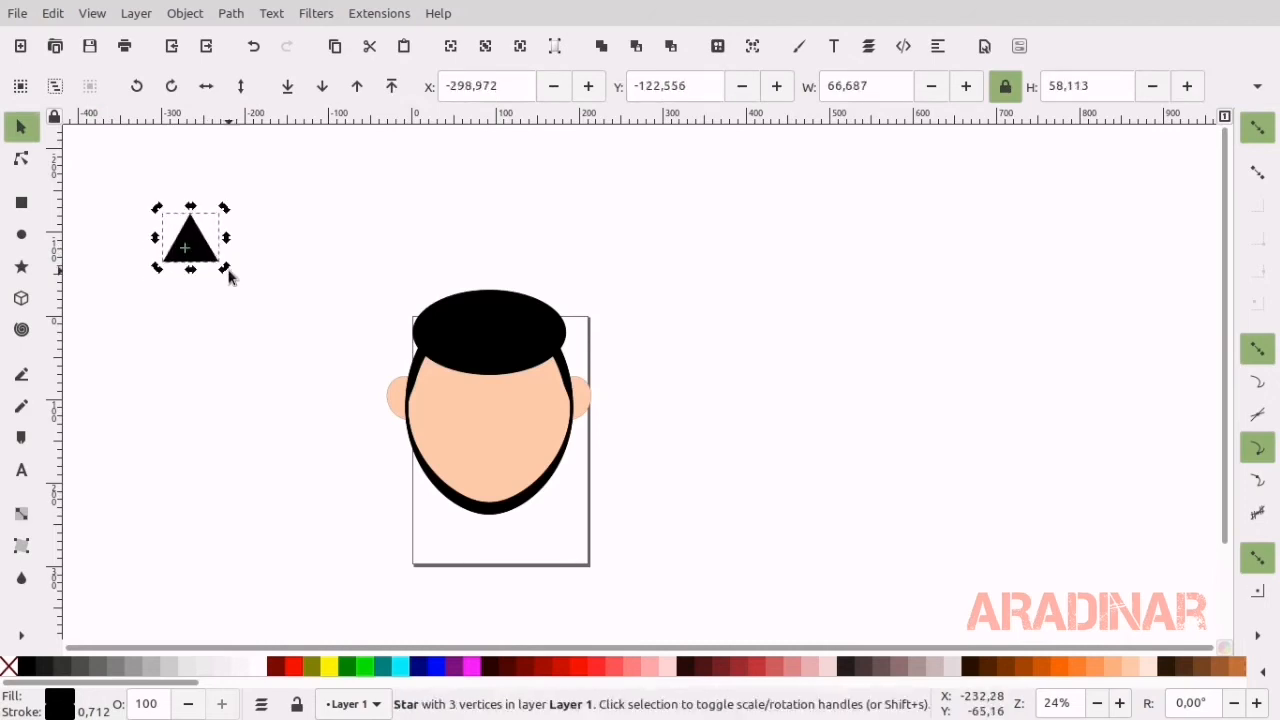
scroll(117, 262, "up", 4, "ctrl")
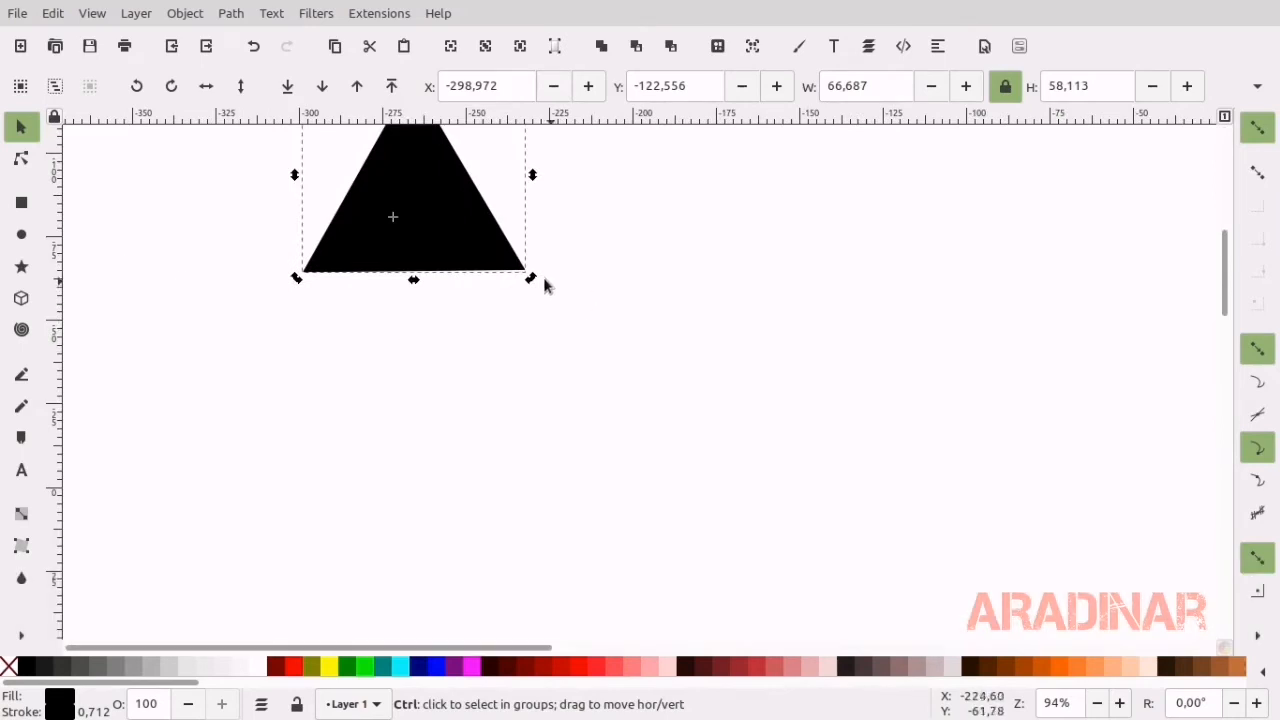
left_click(530, 277)
mouse_move(530, 277)
left_mouse_down()
mouse_move(522, 298)
mouse_move(535, 279)
left_mouse_up()
scroll(563, 357, "up", 4)
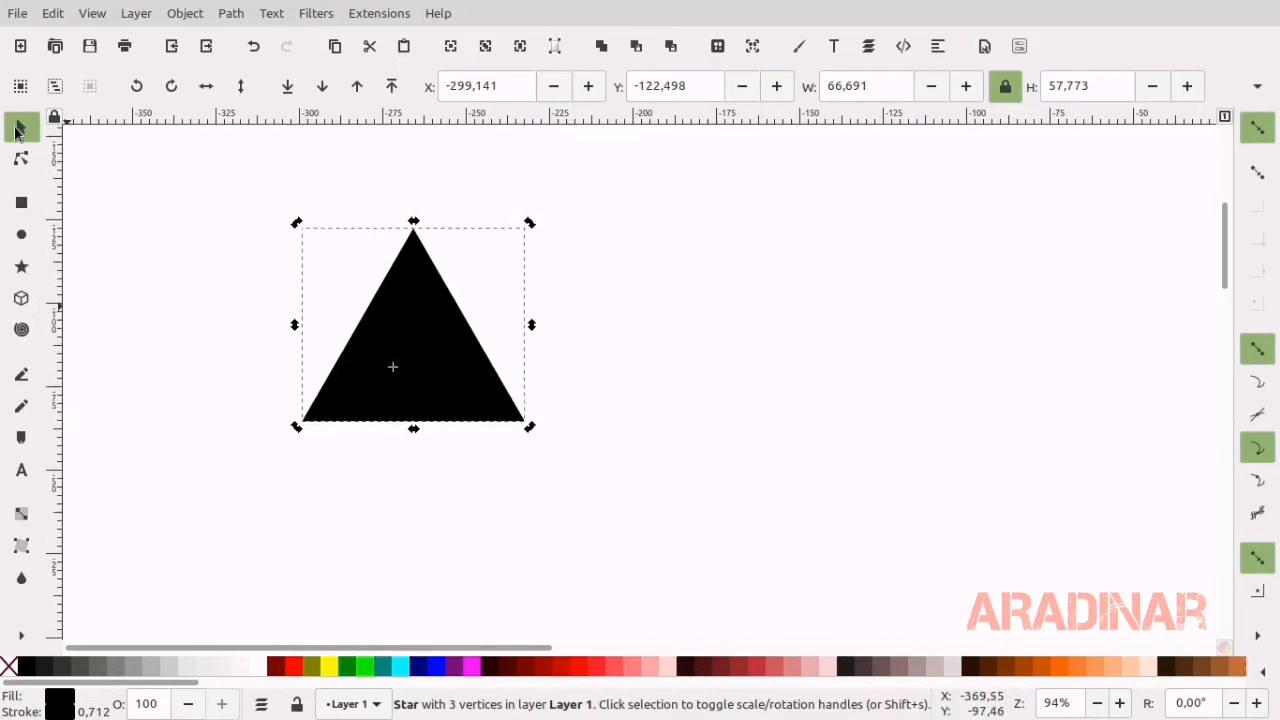
Convert the triangle to a path, delete the midpoint node of its right side and bend that side inward.
left_click(21, 158)
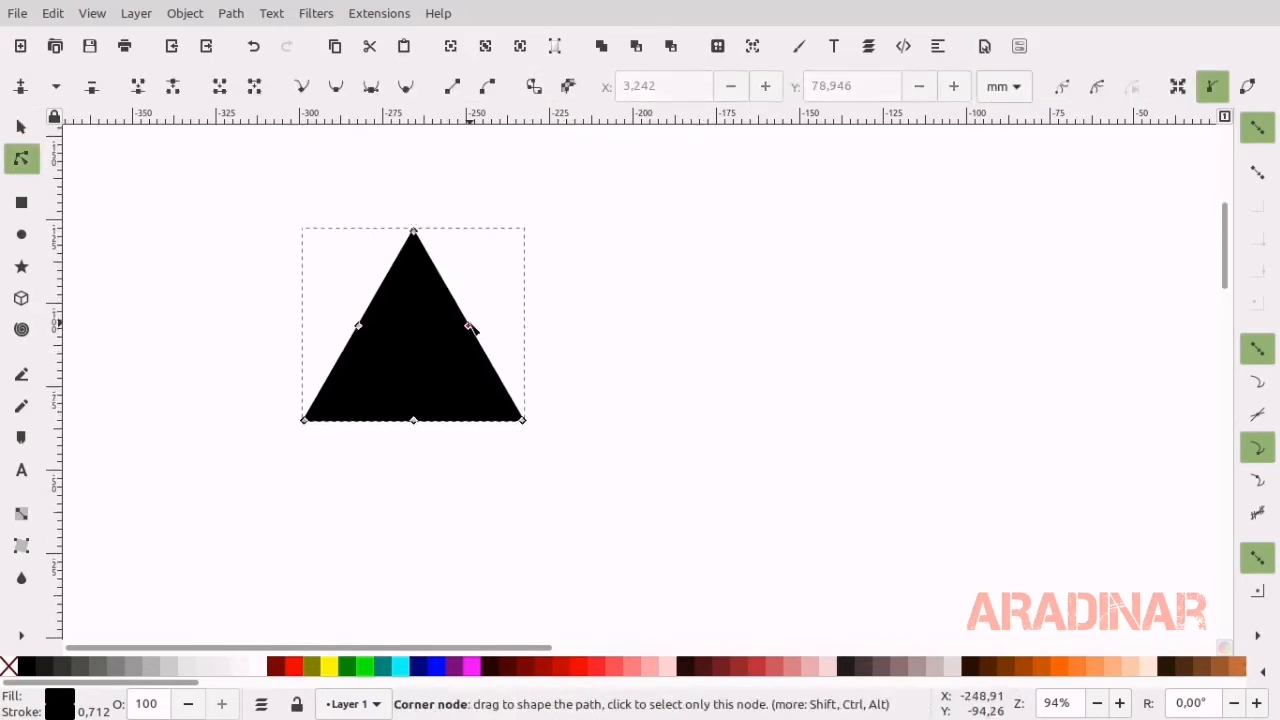
left_click(469, 326)
key("Delete")
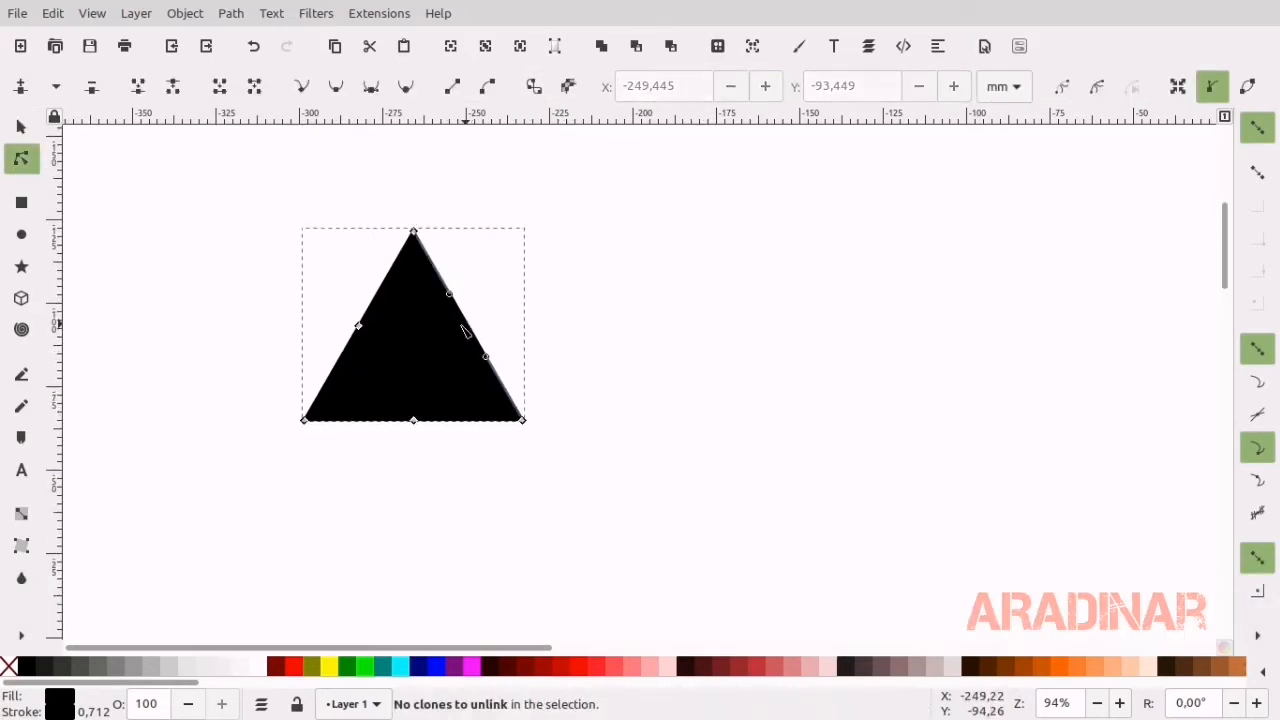
left_click_drag(489, 352, 427, 355)
Delete the midpoint node of the triangle's left side and bend that side slightly outward.
left_click(358, 327)
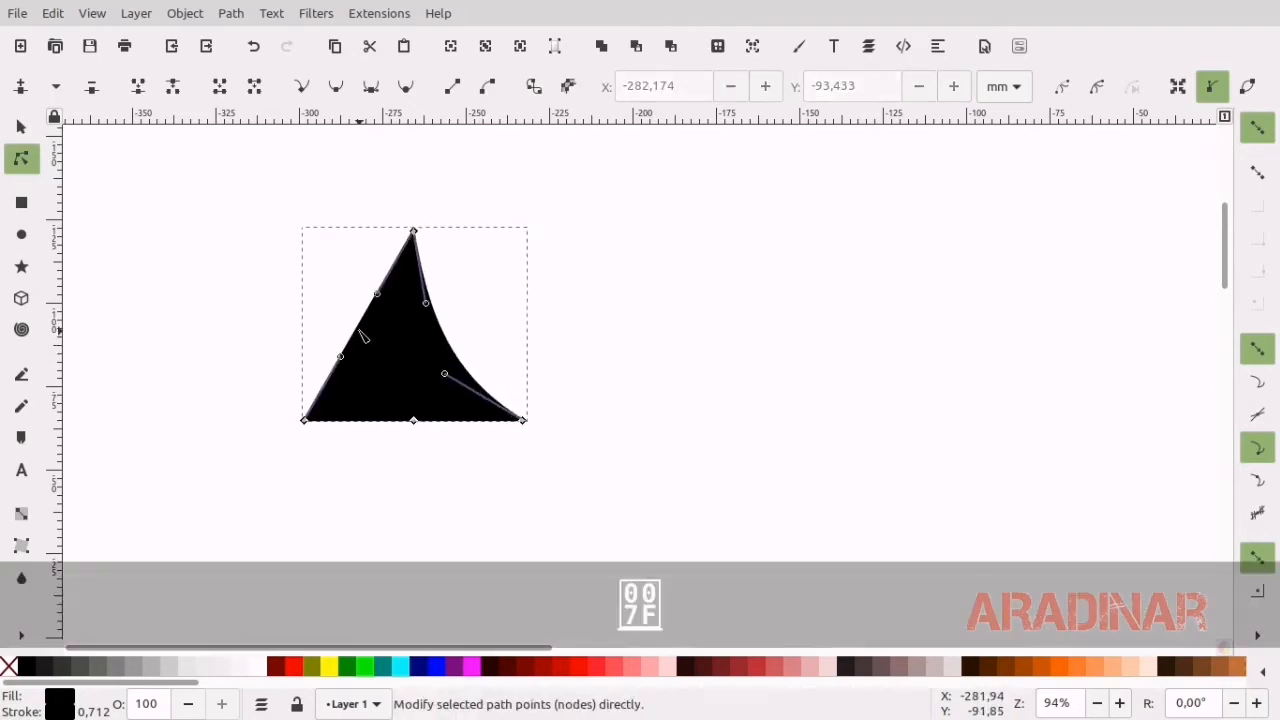
left_click_drag(356, 333, 344, 322)
left_click(20, 127)
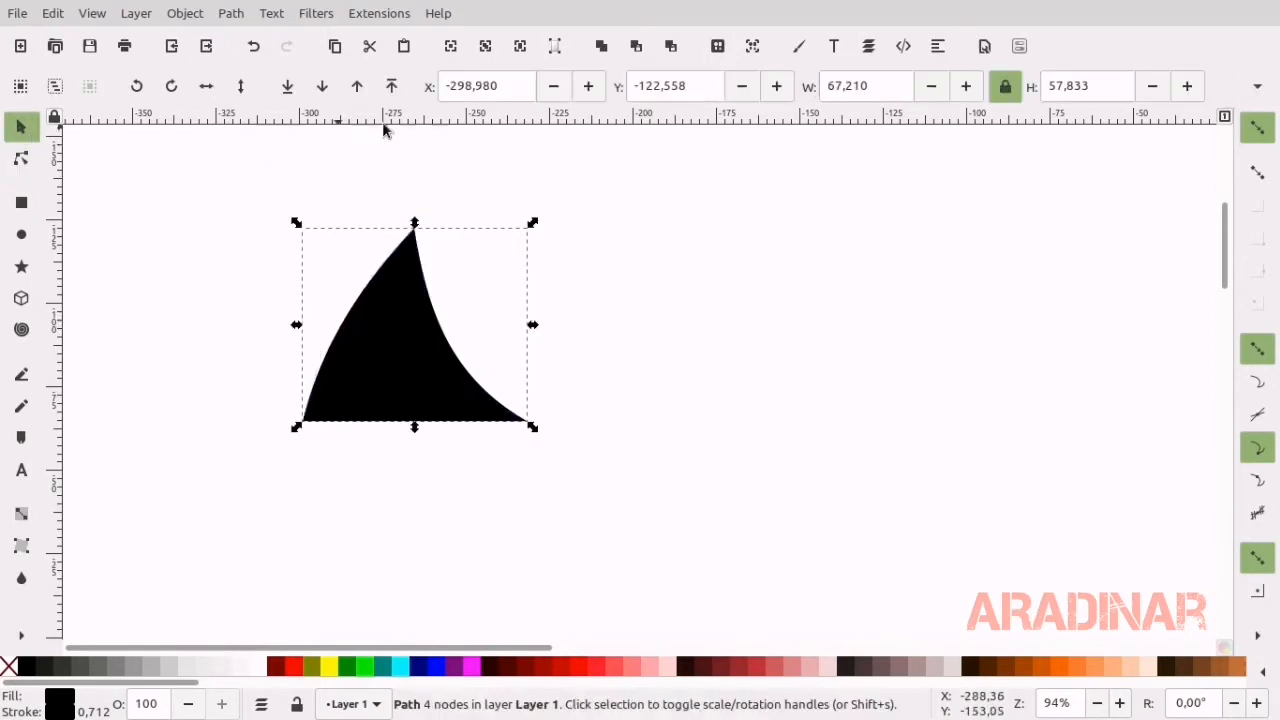
Move the curved black triangle onto the left end of the hair so its tip sticks up as a tuft.
key("5")
scroll(260, 466, "up", 5)
left_click(522, 46)
left_click(485, 46)
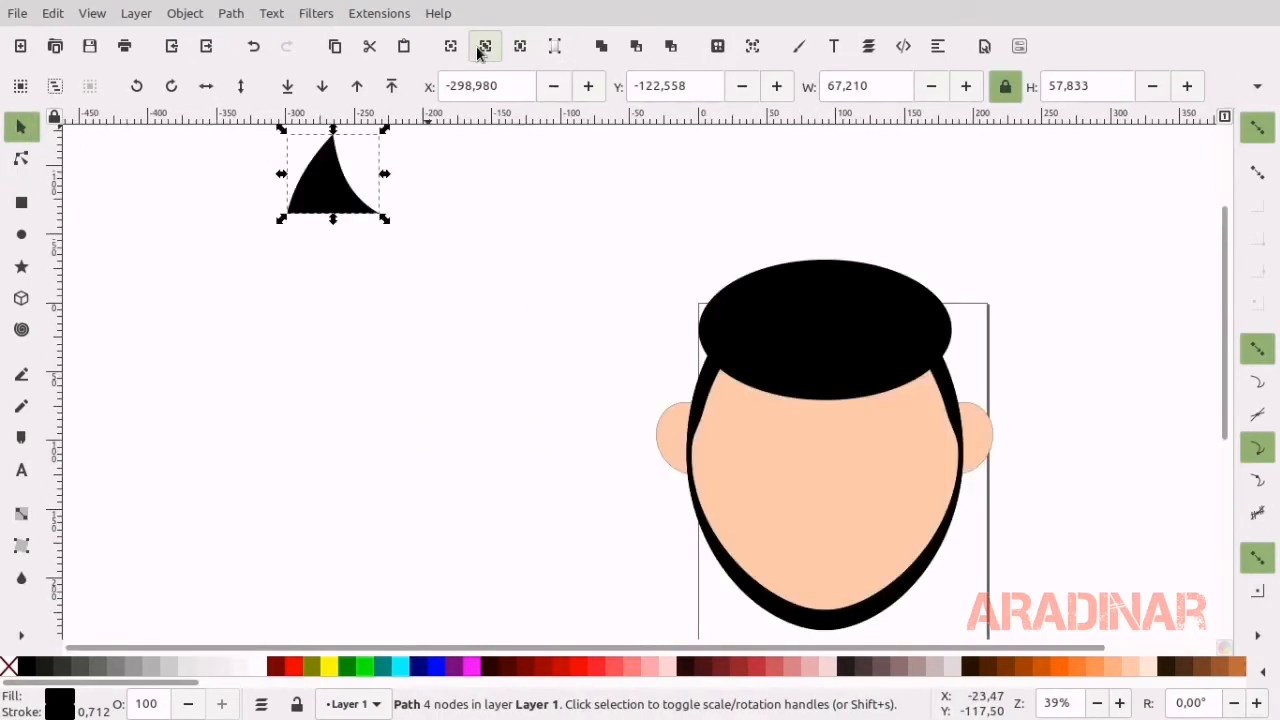
mouse_move(340, 190)
left_mouse_down()
mouse_move(628, 245)
mouse_move(743, 277)
mouse_move(740, 291)
left_mouse_up()
left_click(568, 308)
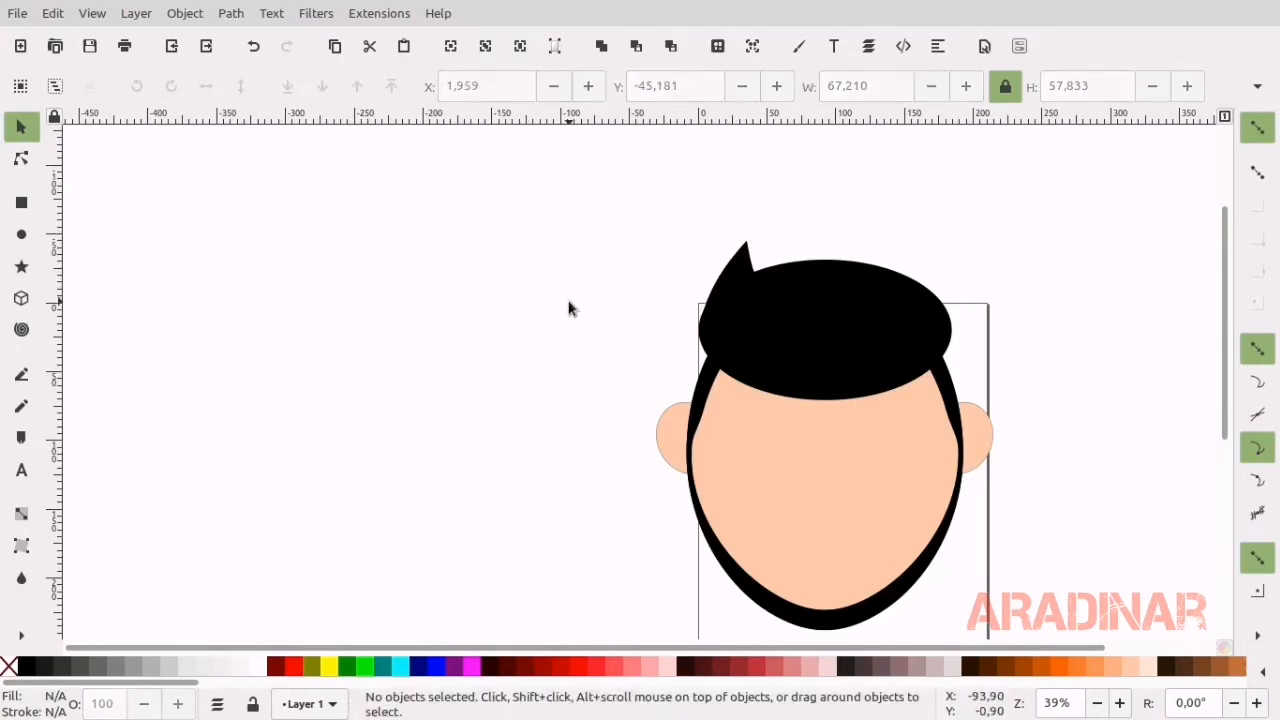
scroll(561, 317, "down", 2)
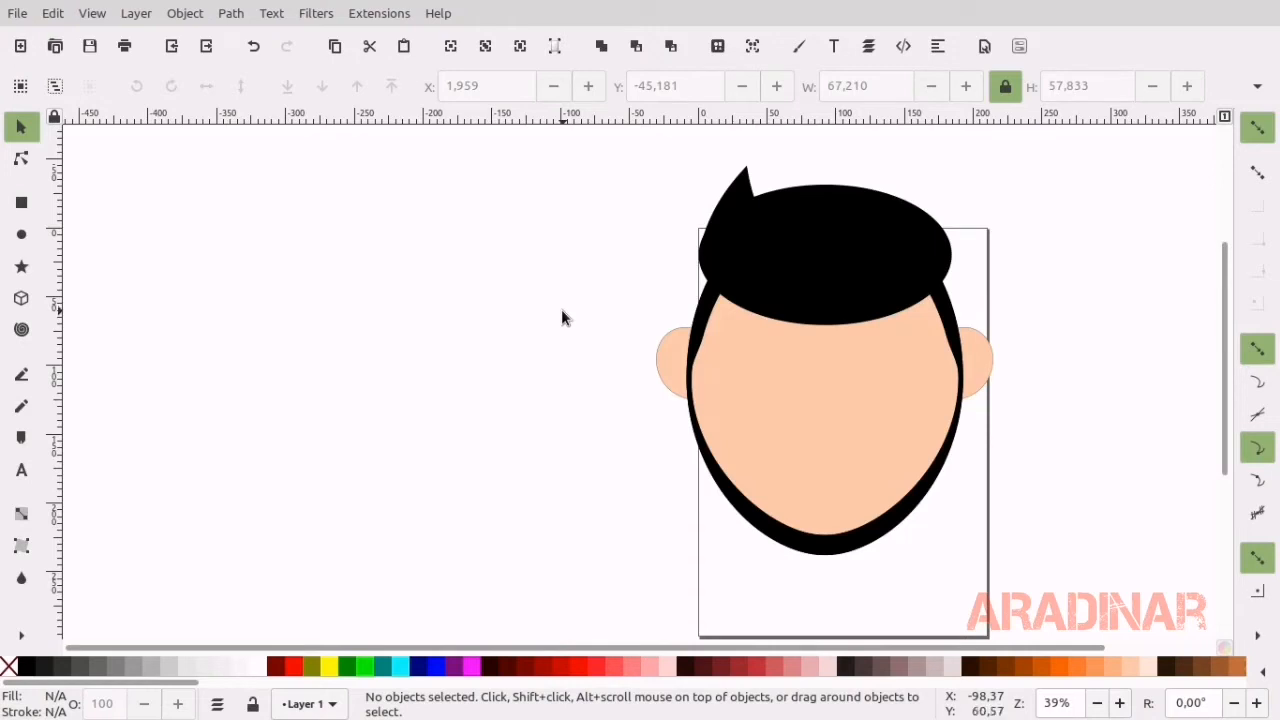
Ungroup the two ears and remove the stroke from the left ear.
left_click(655, 374)
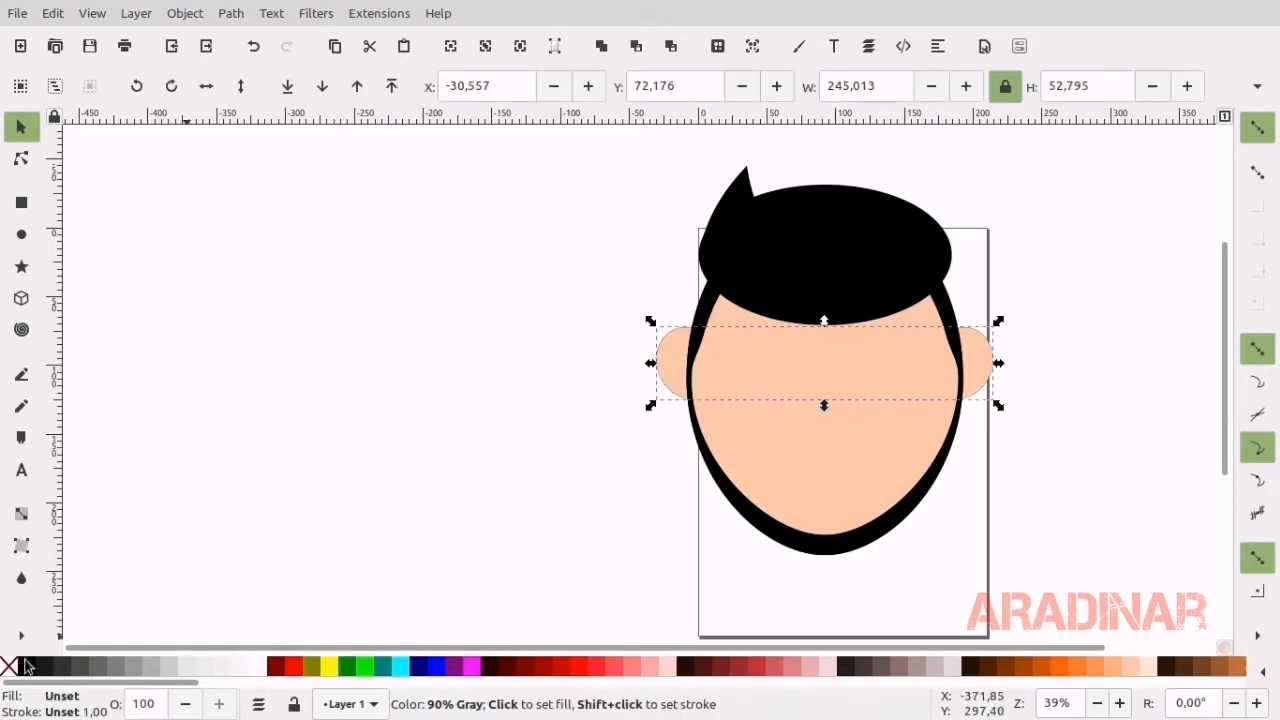
left_click(748, 47)
left_click(483, 337)
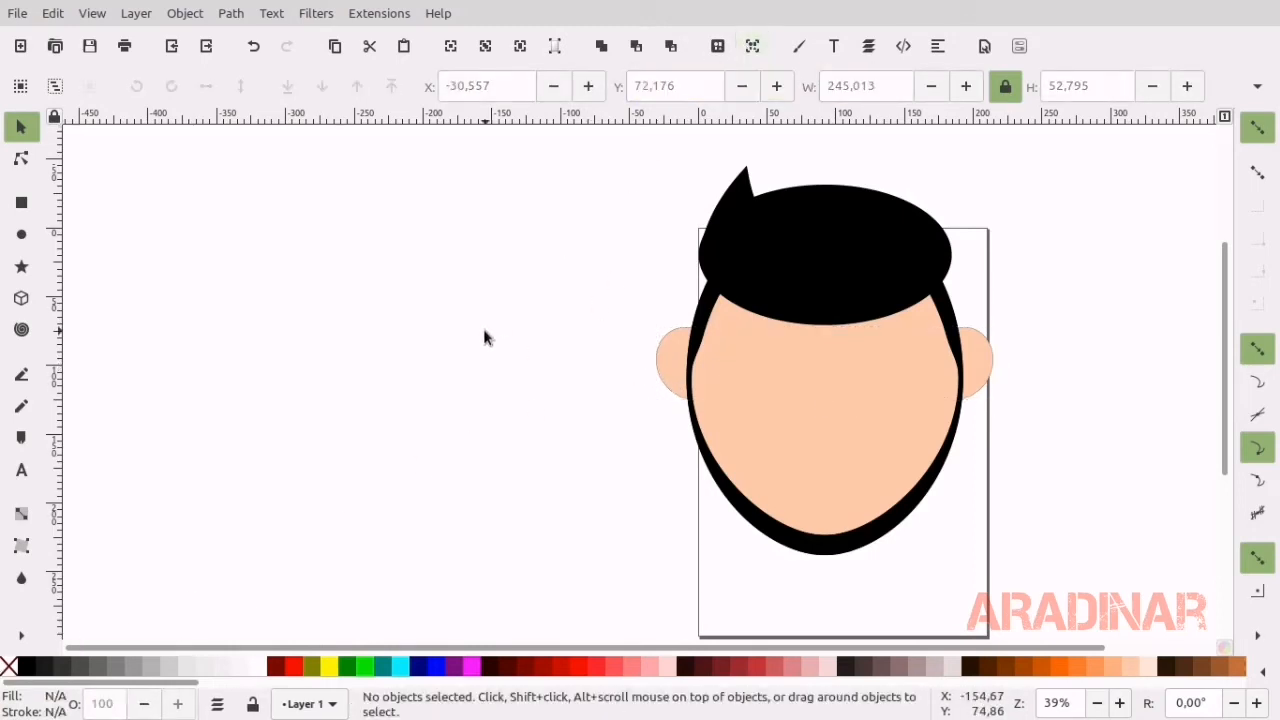
left_click(660, 377)
right_click(60, 712)
left_click(110, 696)
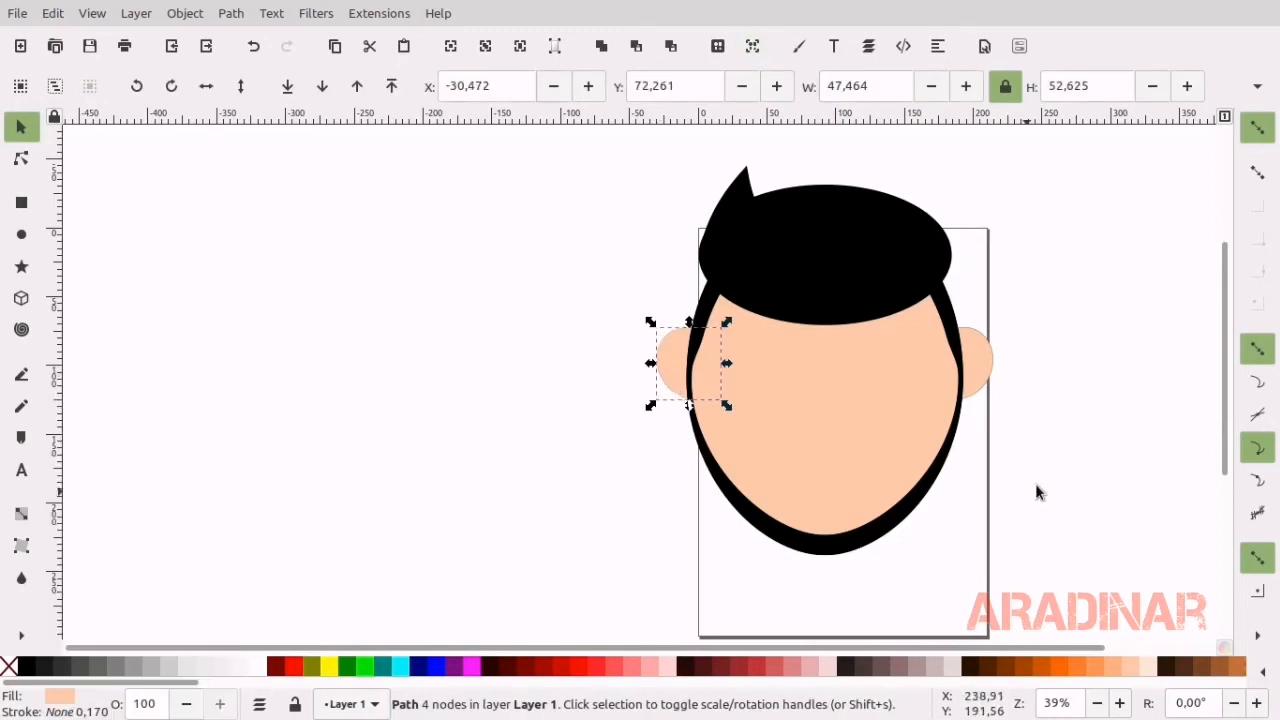
Remove the stroke from the right ear.
left_click(1035, 485)
left_click(985, 380)
right_click(60, 712)
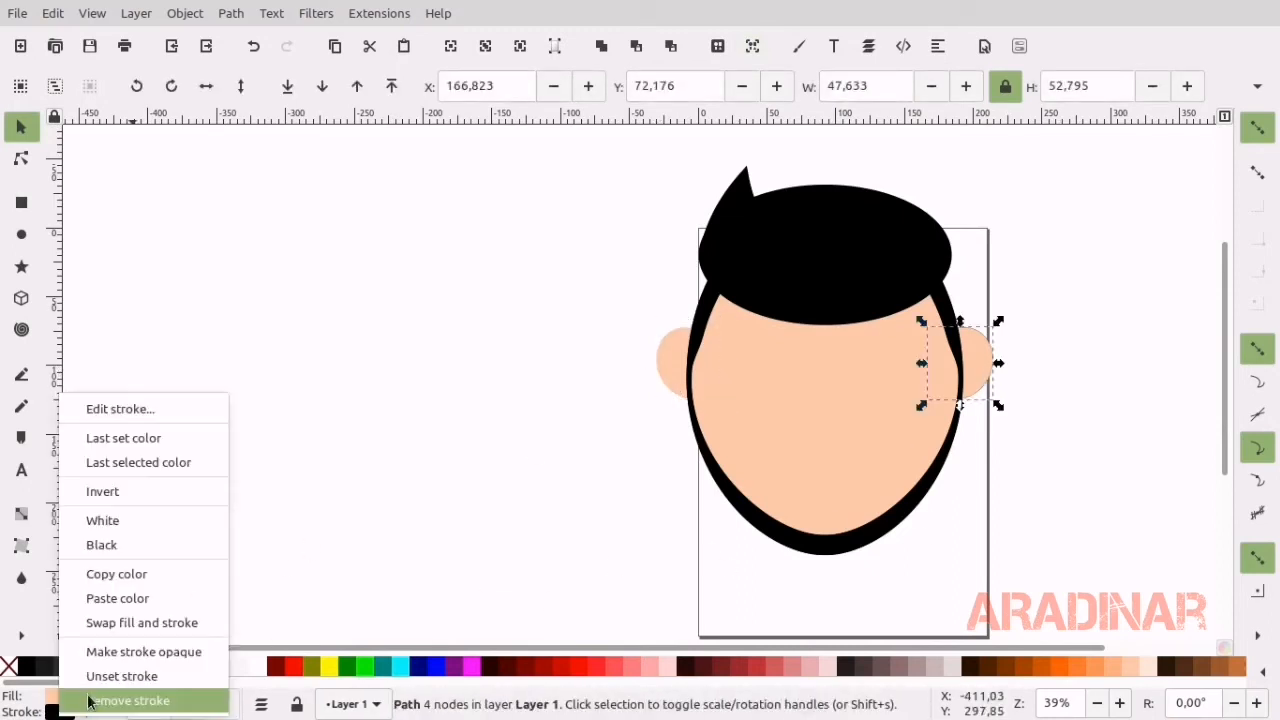
left_click(110, 697)
left_click(323, 429)
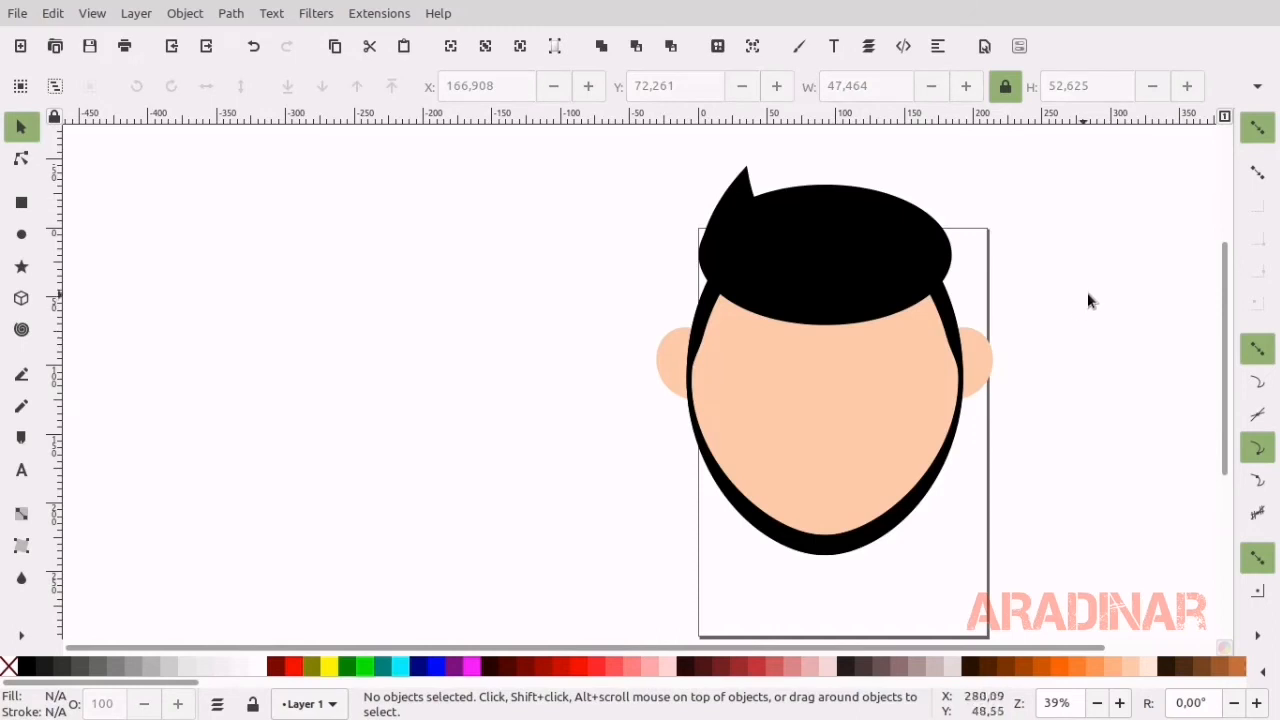
Try to centre all parts of the head on a common vertical axis relative to the selection area.
key("ctrl+a")
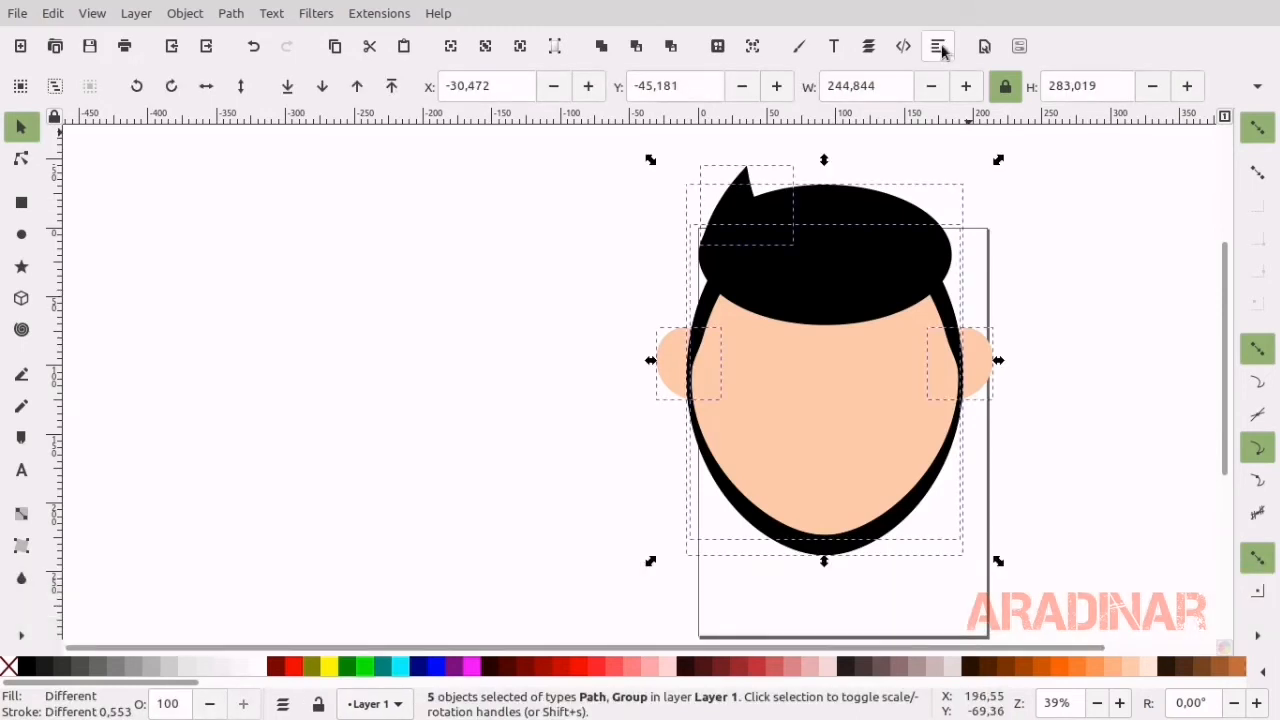
left_click(938, 46)
left_click(1100, 213)
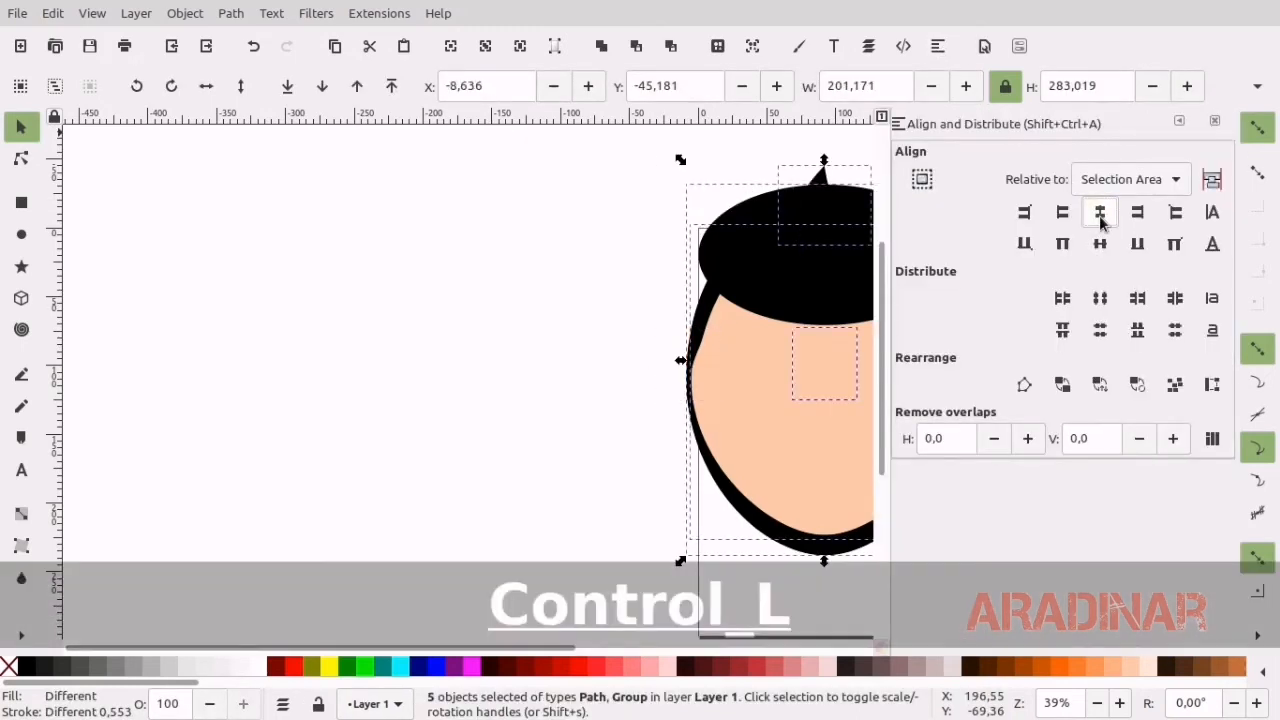
key("ctrl+z")
left_click(1214, 120)
left_click(1115, 286)
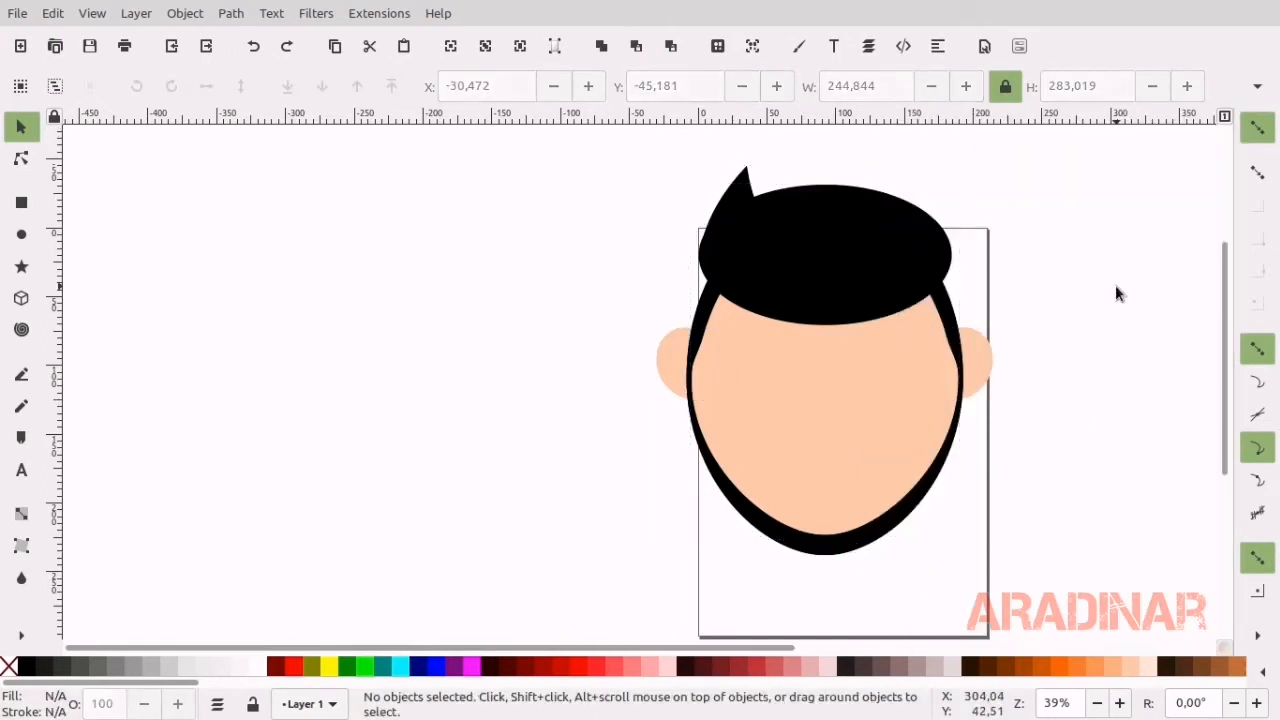
Group the two ears together again.
left_click_drag(1110, 286, 529, 489)
key("ctrl+g")
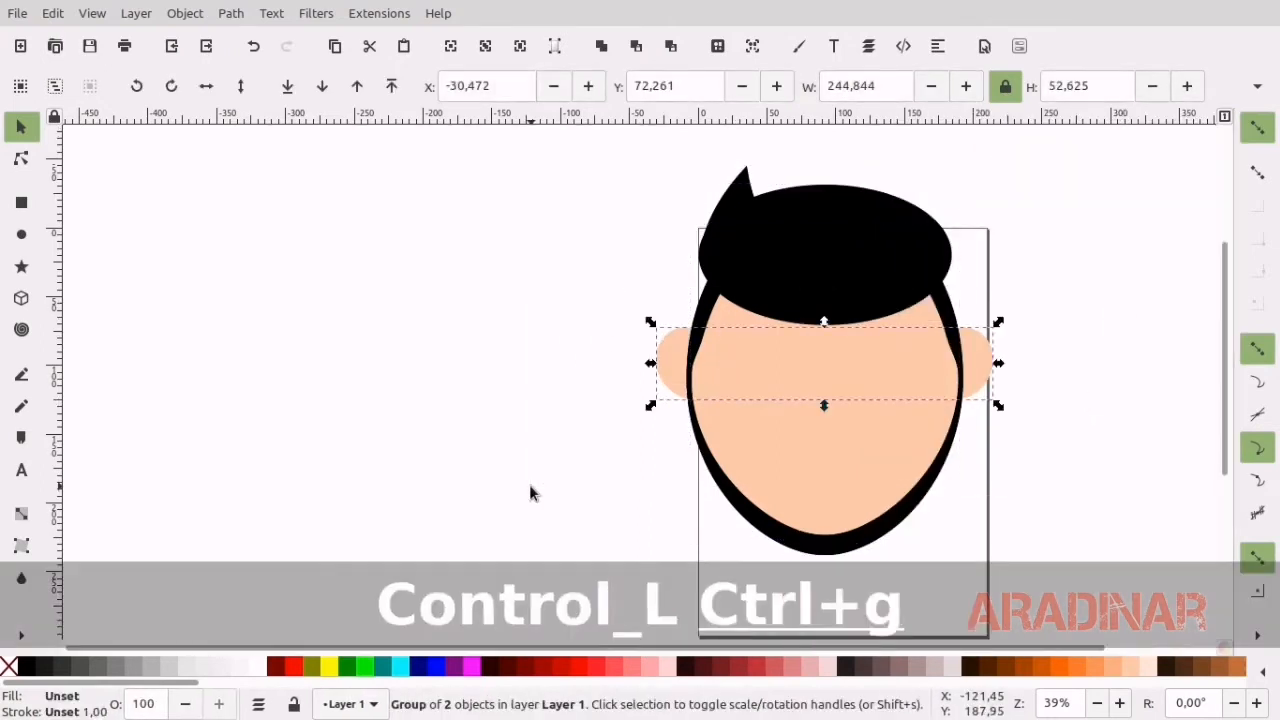
key("ctrl+a")
left_click(1077, 237)
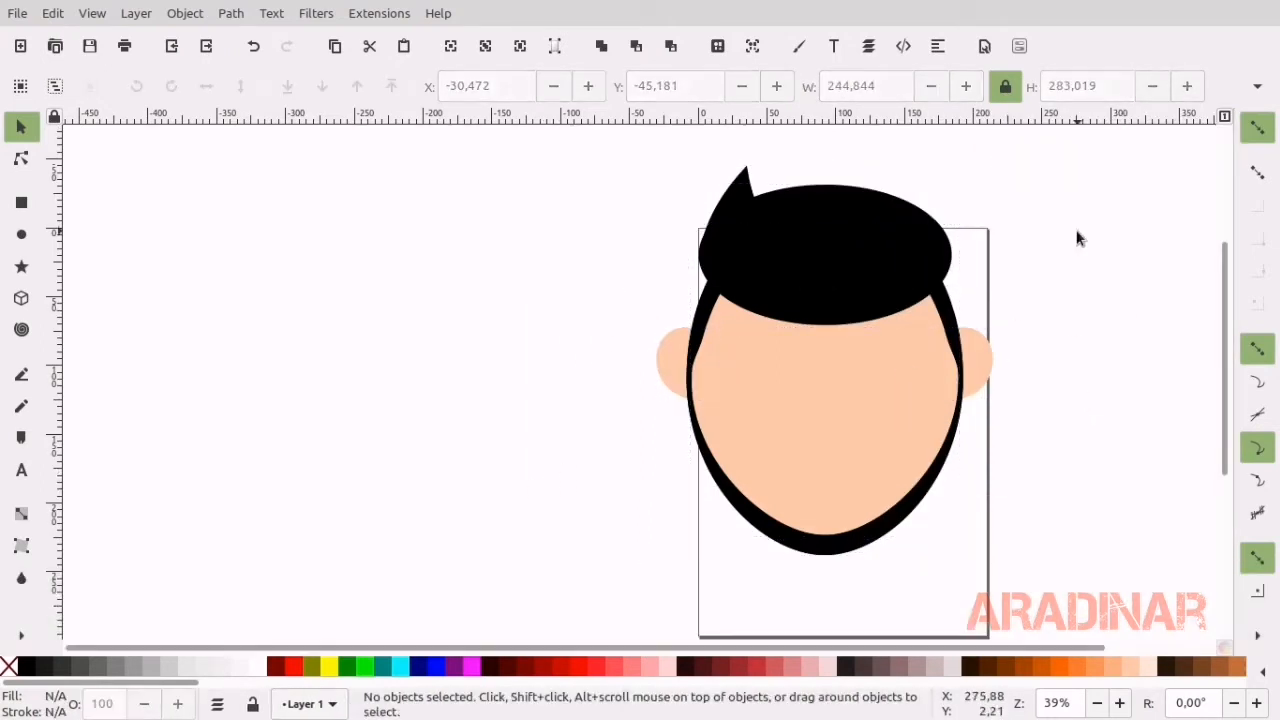
Group the hair tuft with the black hair and beard group.
left_click(757, 251)
left_click(740, 220)
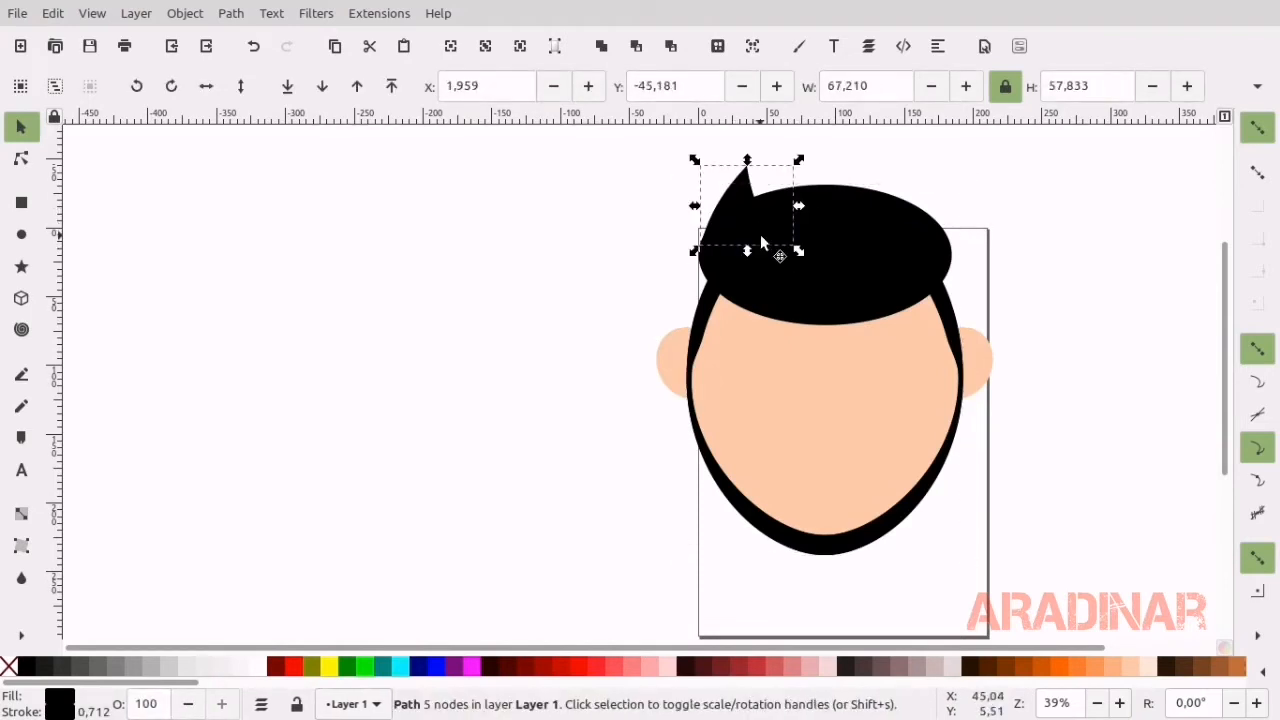
left_click(850, 241)
left_click(639, 283)
left_click(772, 266)
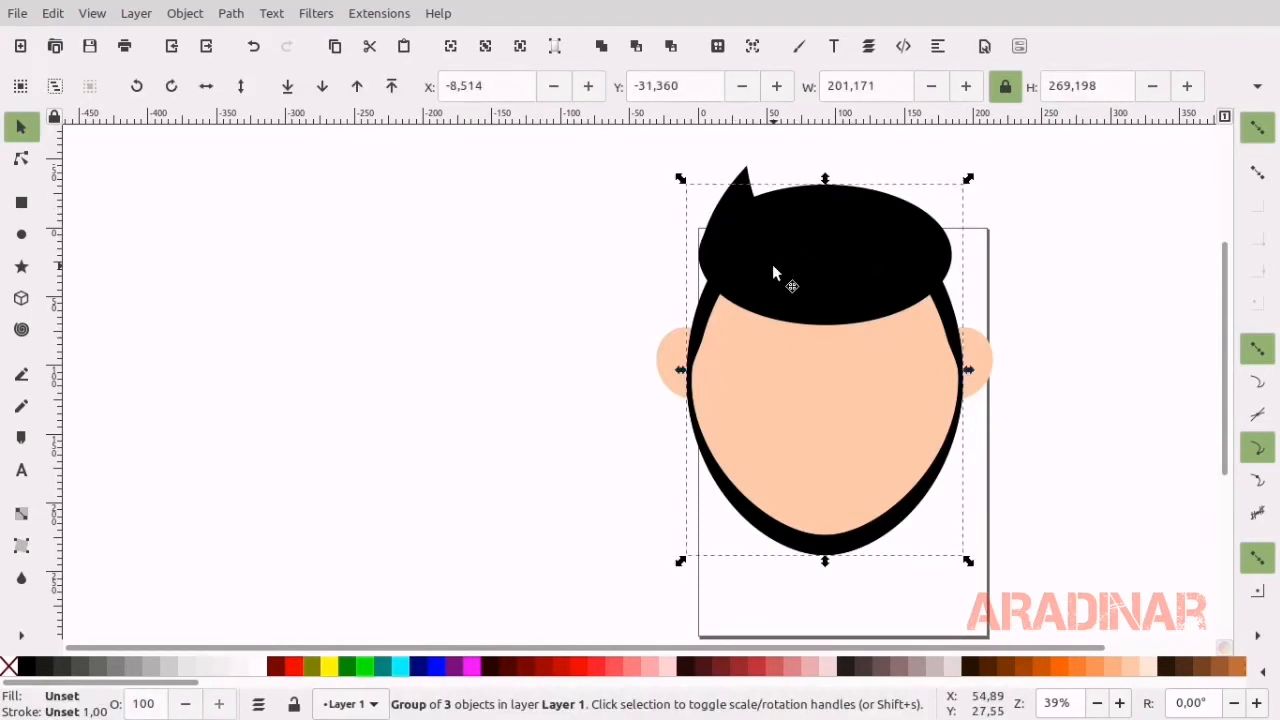
key("shift")
left_click(740, 205, "shift")
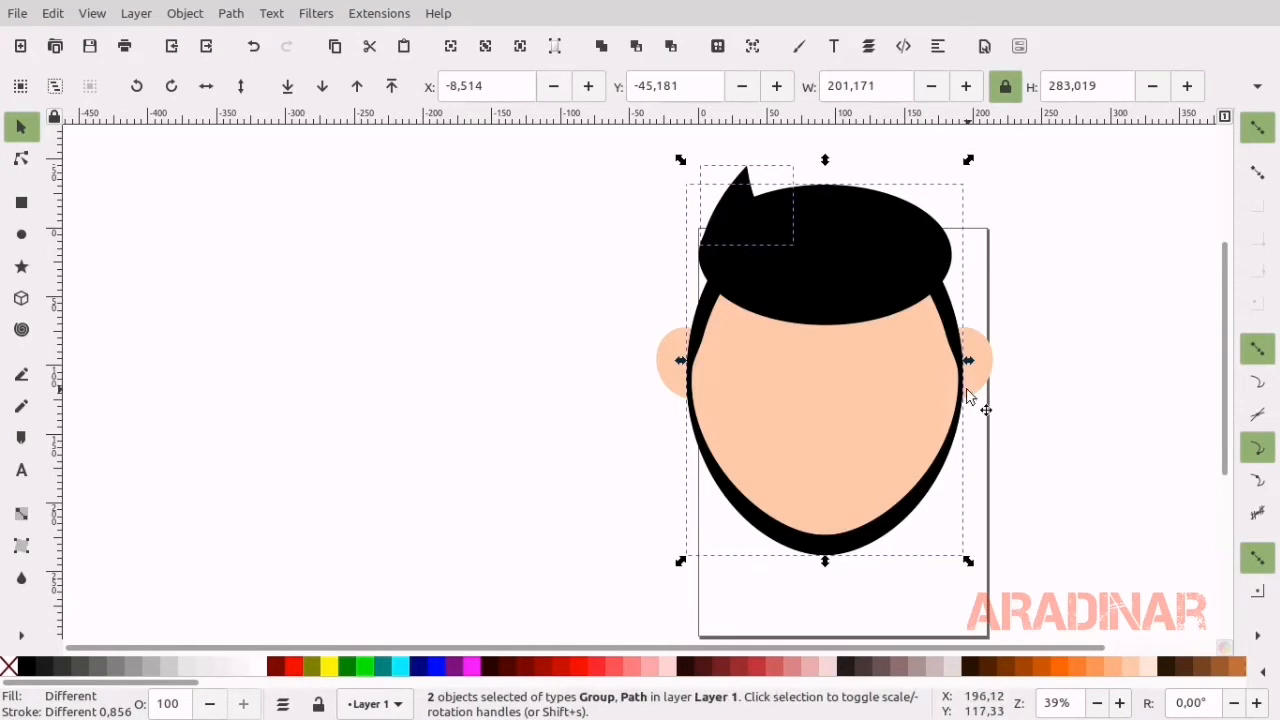
key("ctrl+g")
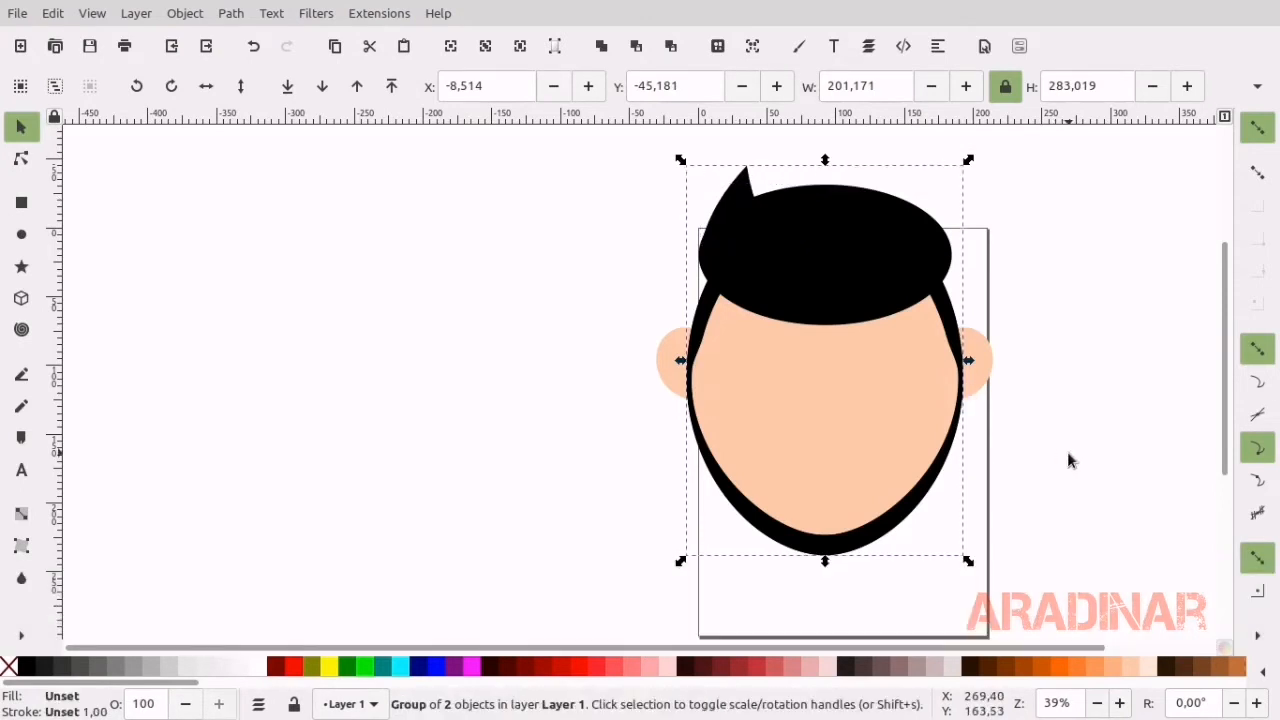
left_click(1067, 451)
key("ctrl+a")
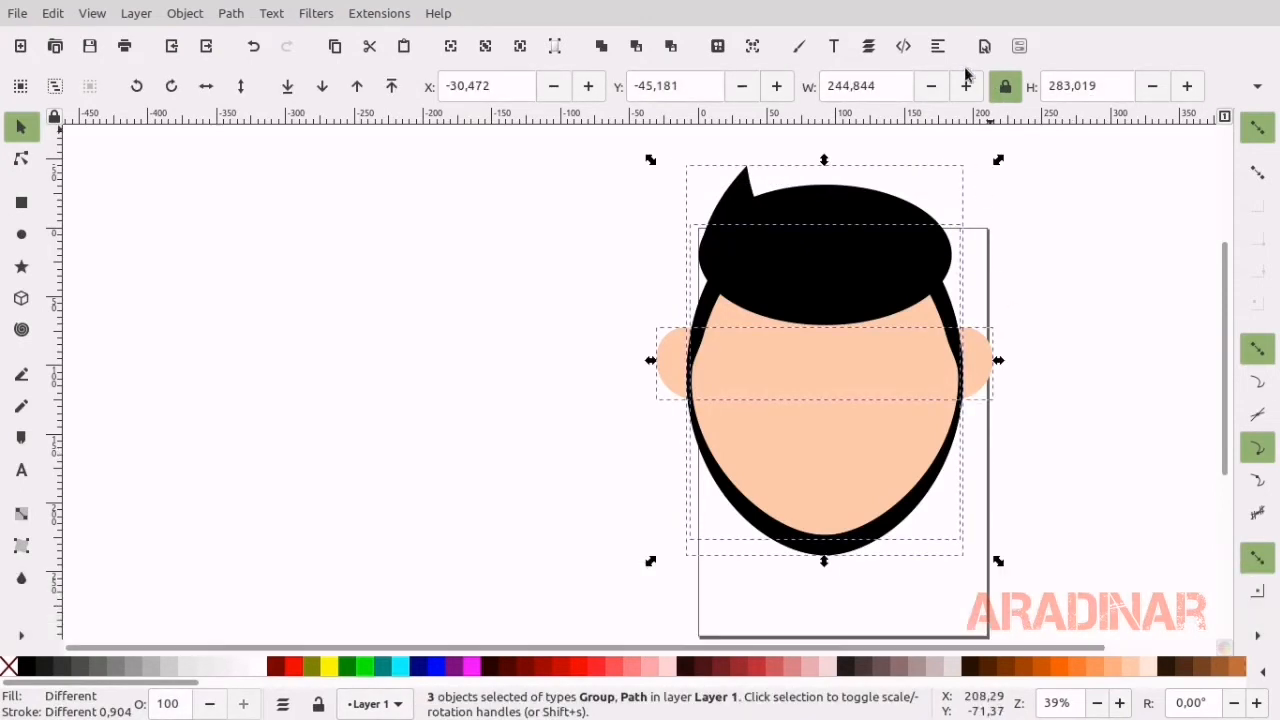
left_click(937, 46)
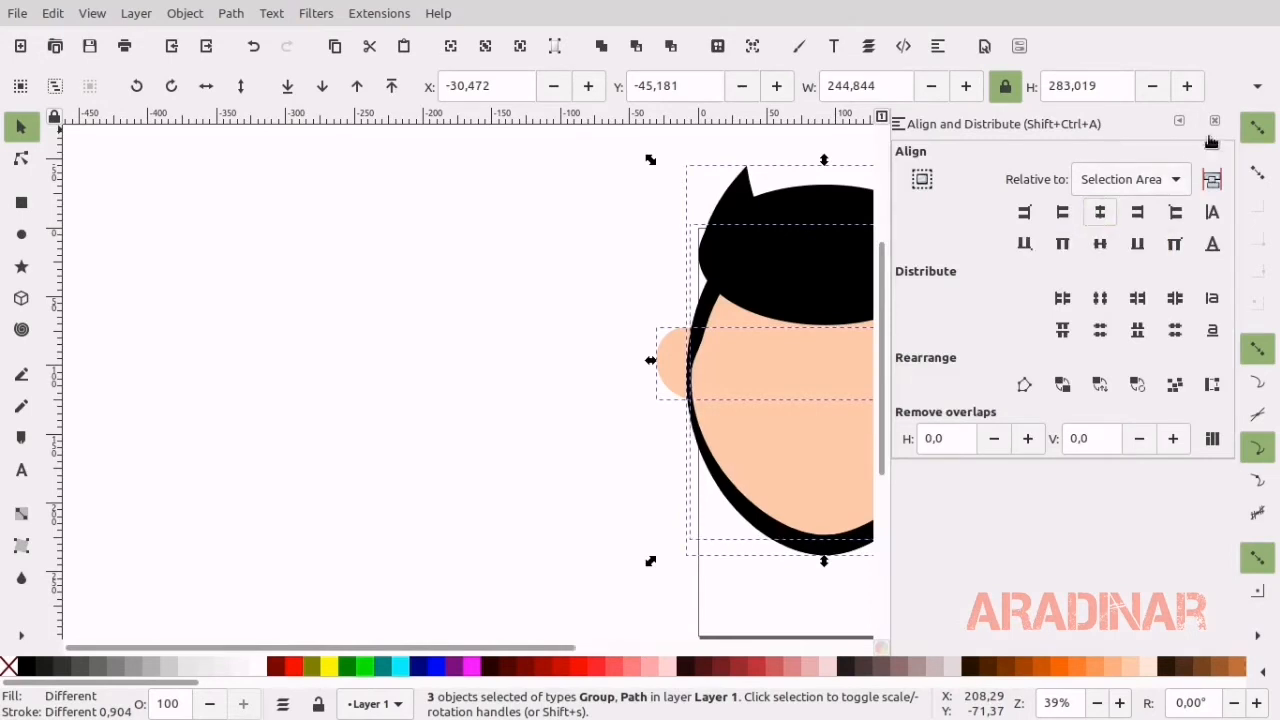
left_click(1214, 121)
left_click(1099, 381)
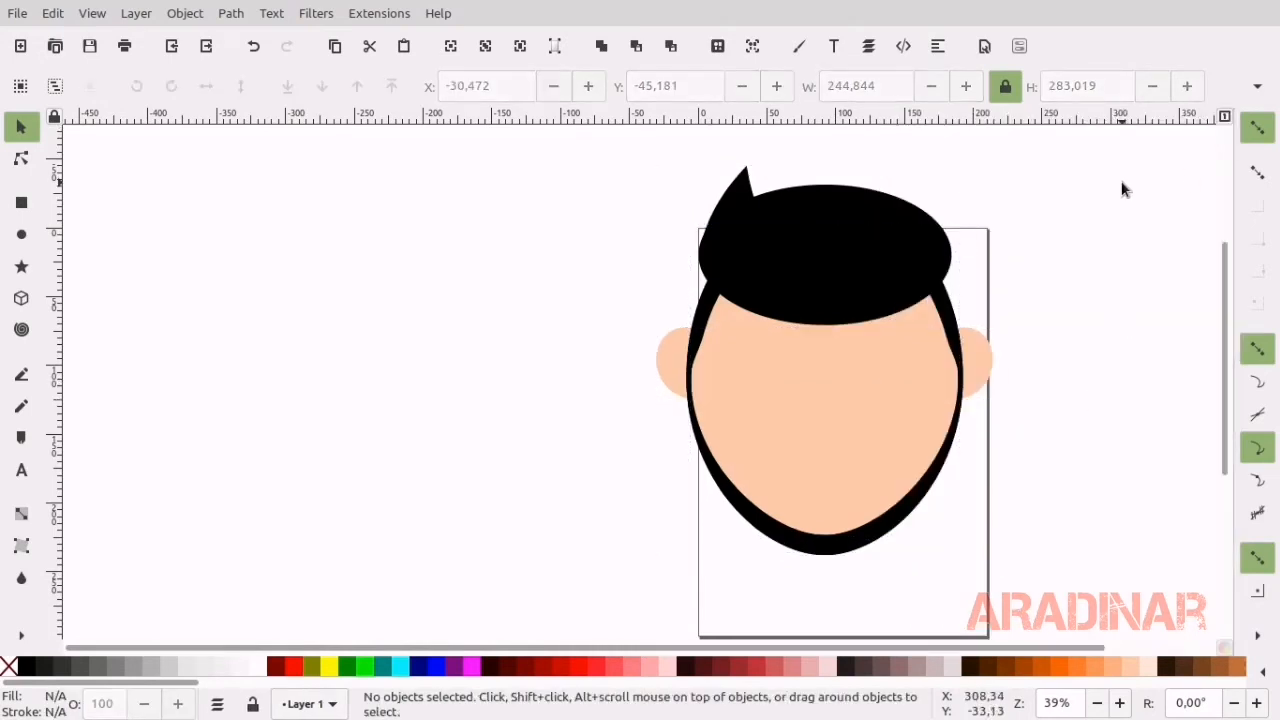
Group all parts of the head and scale it down to about 115 by 133 mm in the page's upper left area.
key("ctrl+a")
key("ctrl+g")
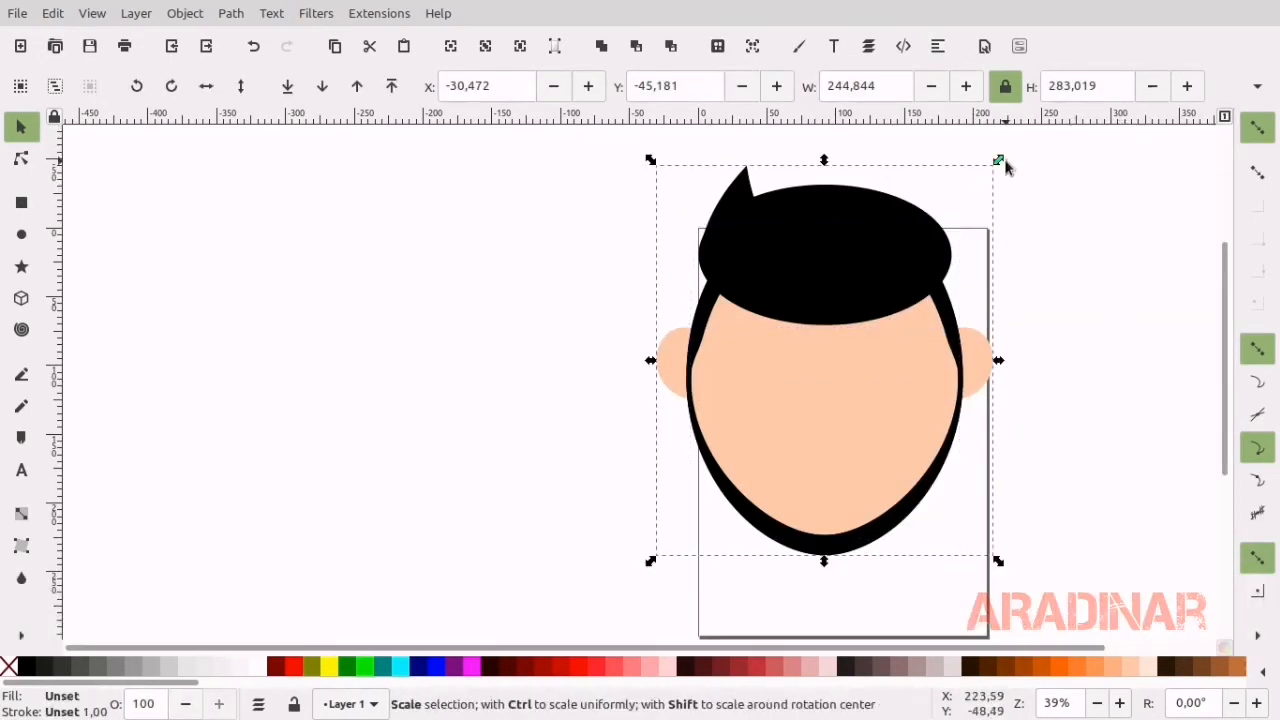
left_click_drag(999, 163, 813, 272)
left_click(485, 46)
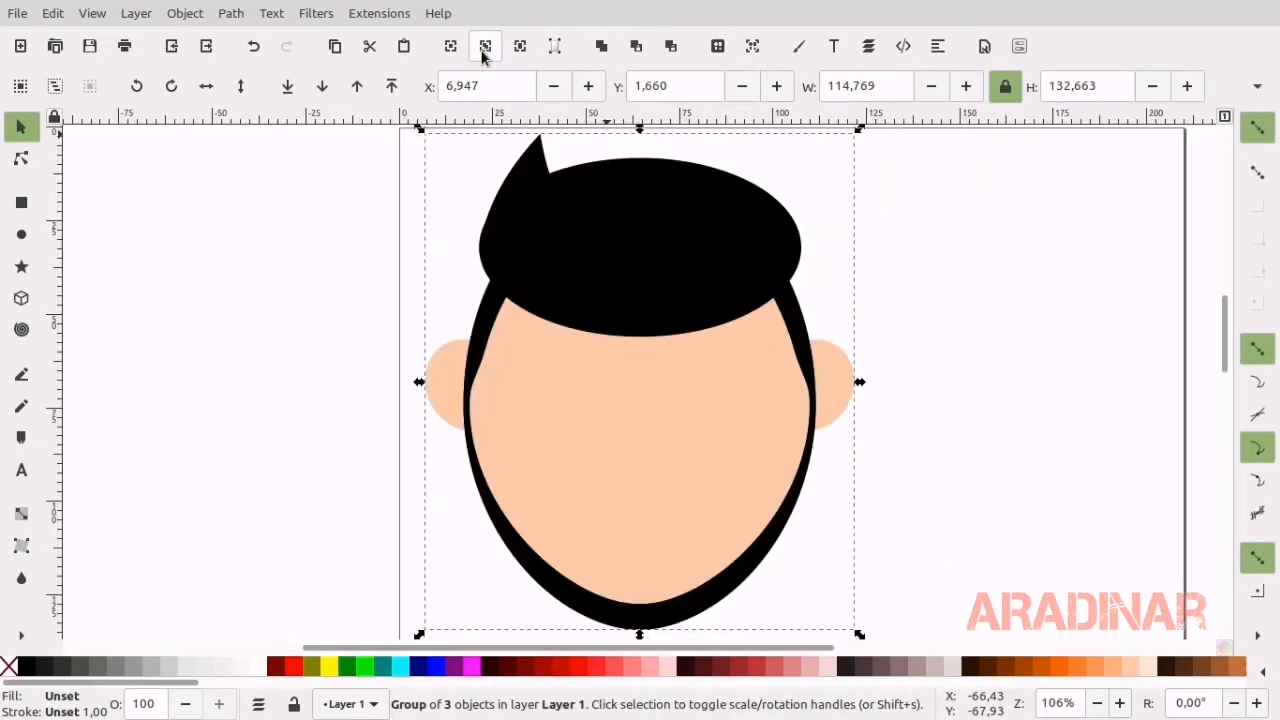
left_click(520, 46)
left_click(769, 467)
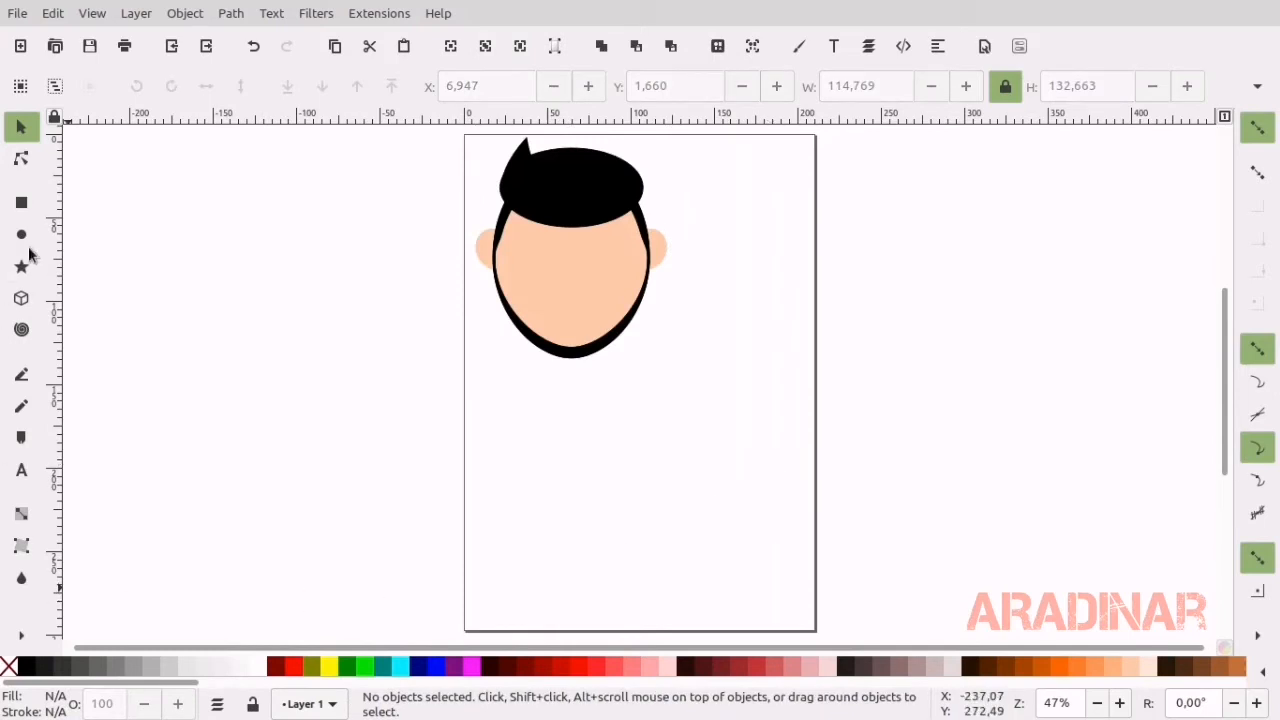
Draw a narrow upright black rectangle about 15 by 39 mm beside the page and fully round its ends.
left_click(21, 203)
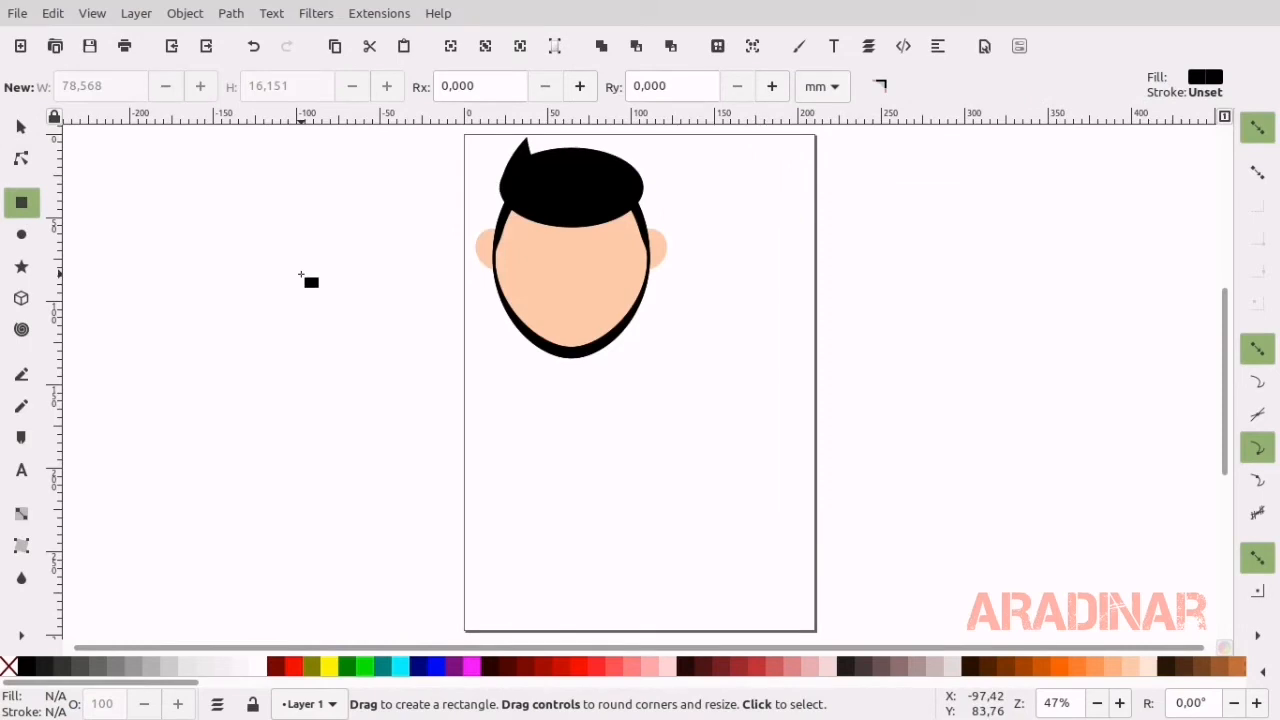
left_click_drag(300, 275, 326, 339)
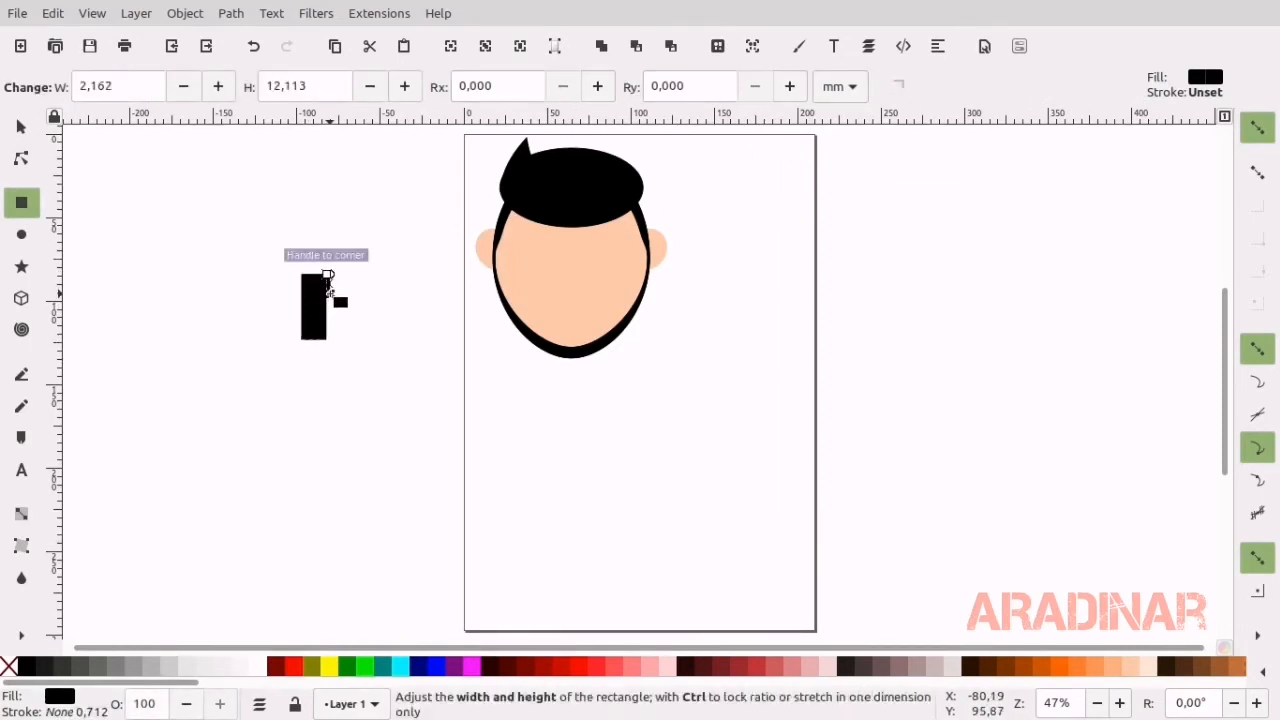
left_click(21, 127)
key("Escape")
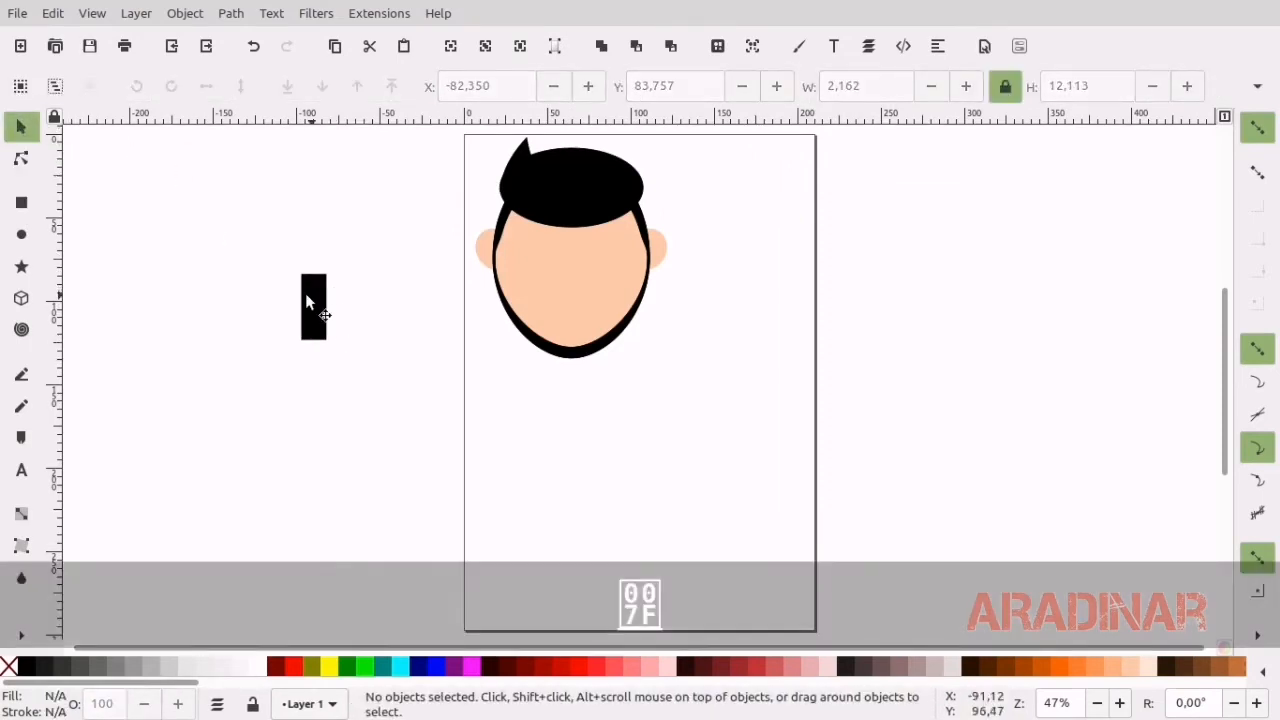
left_click(305, 293)
key("r")
left_click_drag(326, 274, 326, 287)
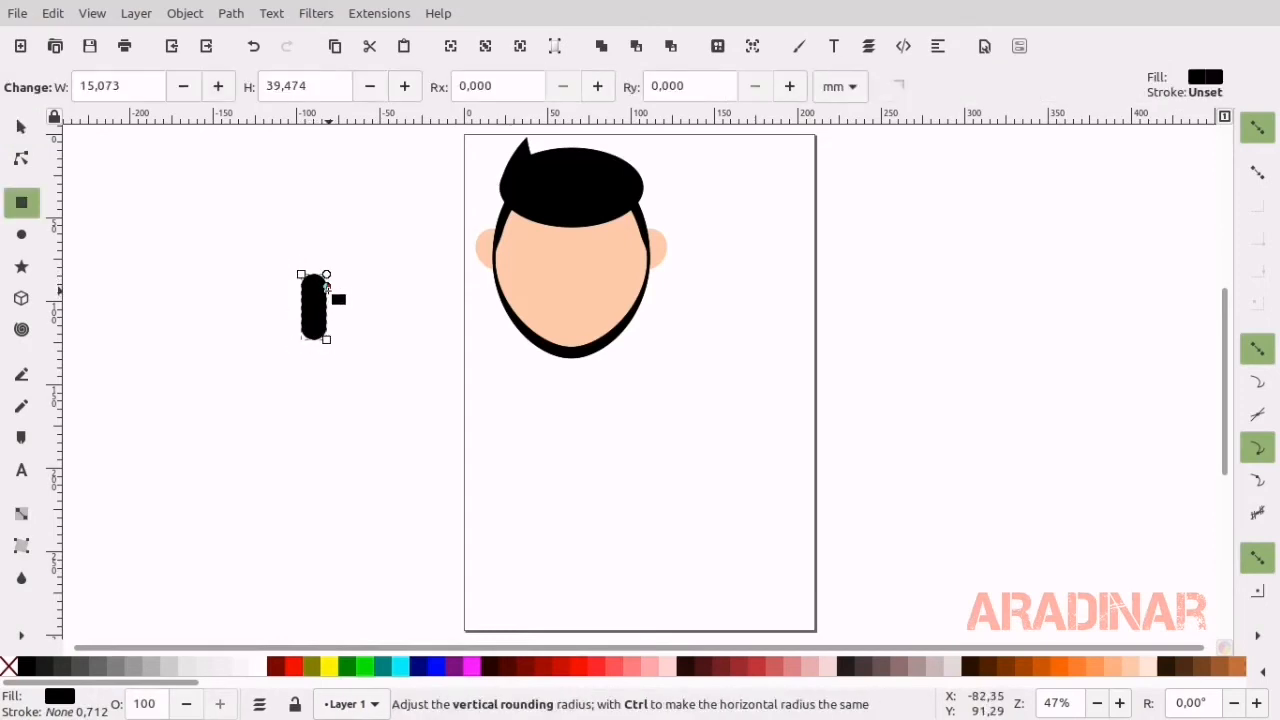
left_click(21, 127)
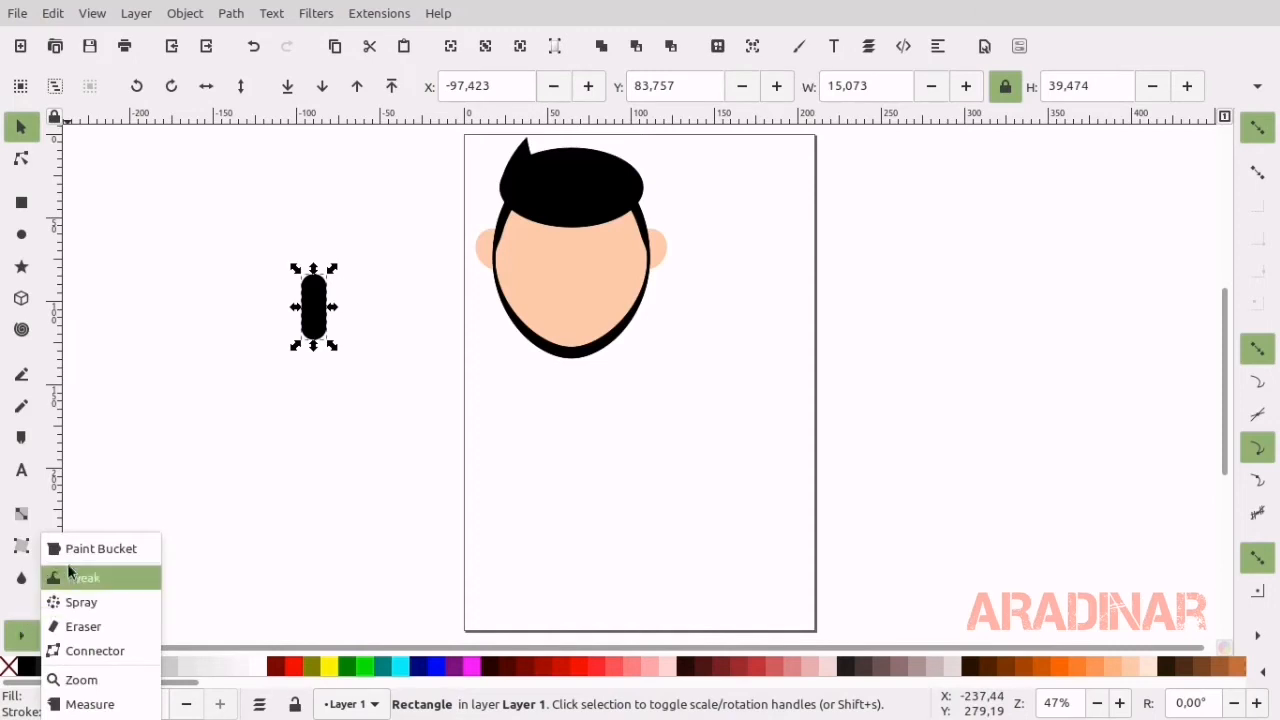
left_click(120, 550)
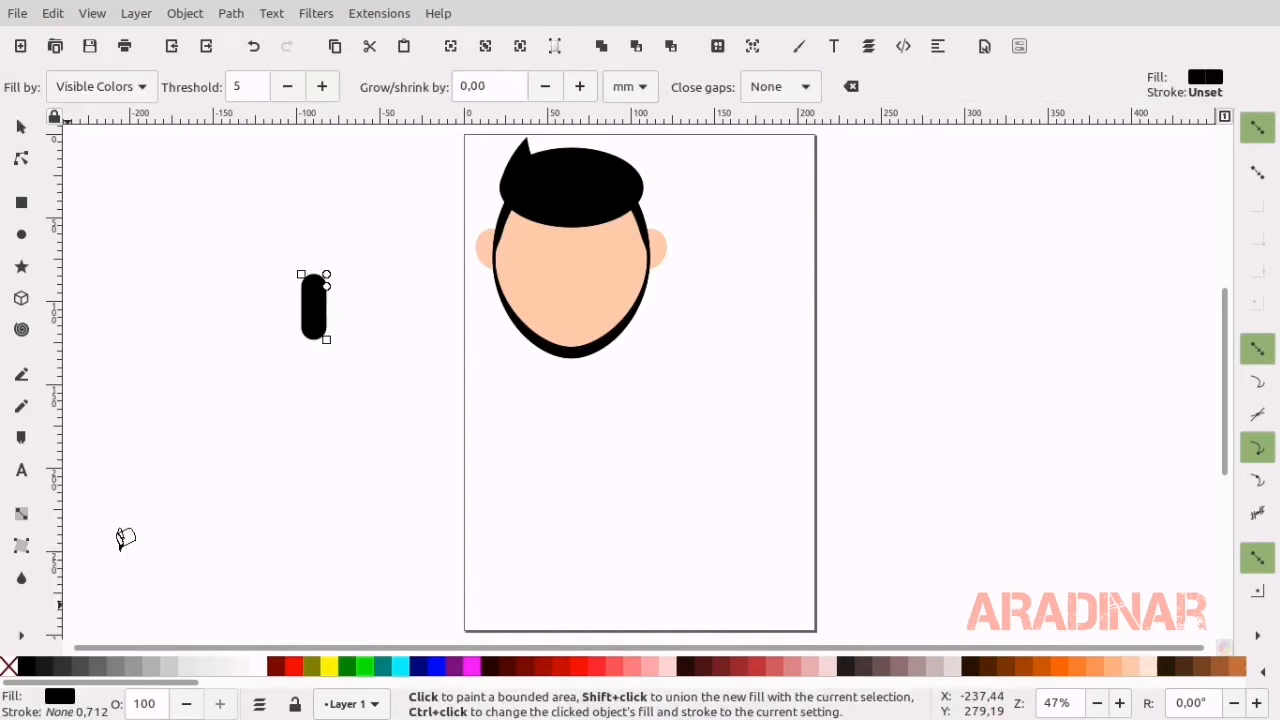
left_click(20, 635)
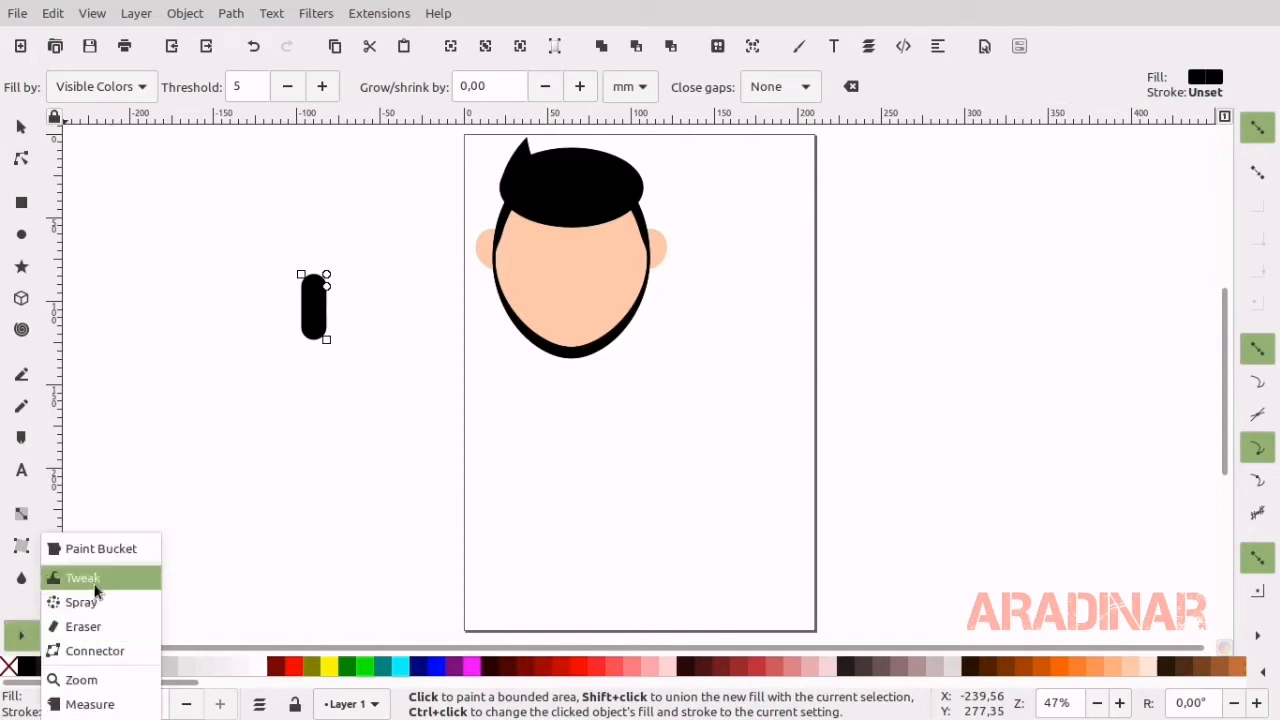
left_click(94, 584)
left_click(20, 127)
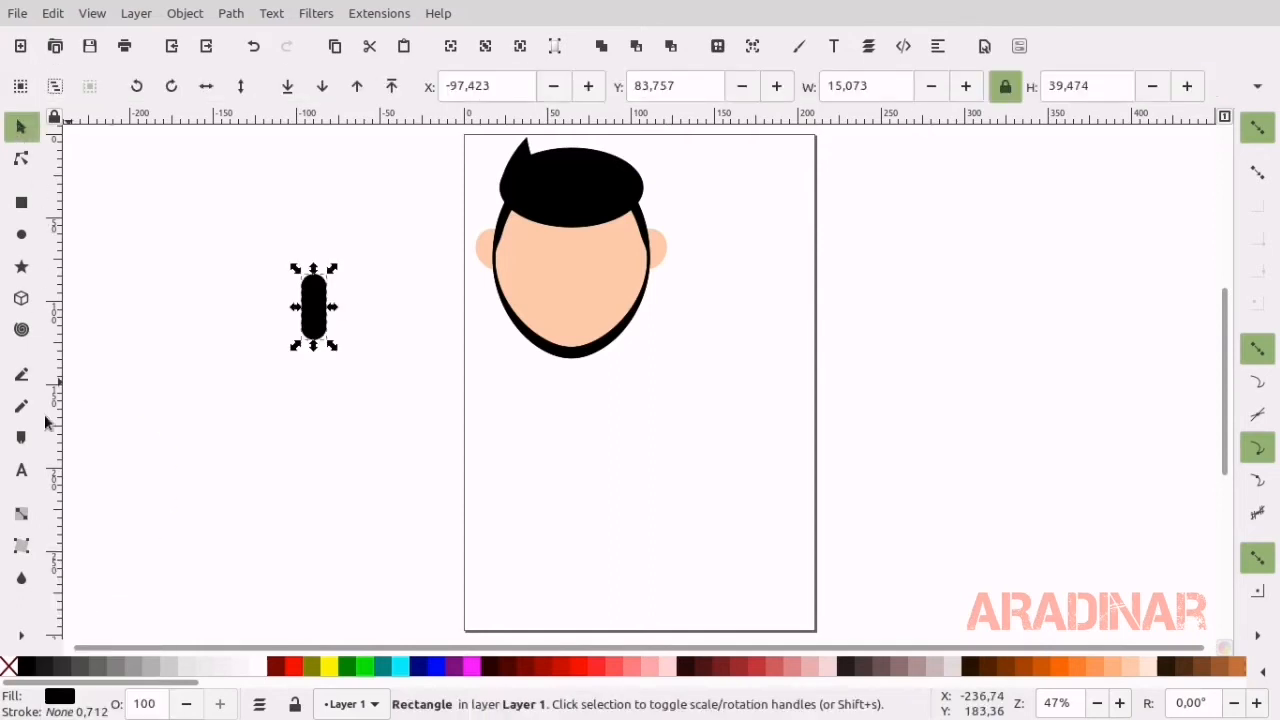
left_click(18, 635)
Fill the rounded rectangle with the skin colour #ffccaa picked from the face.
left_click(21, 577)
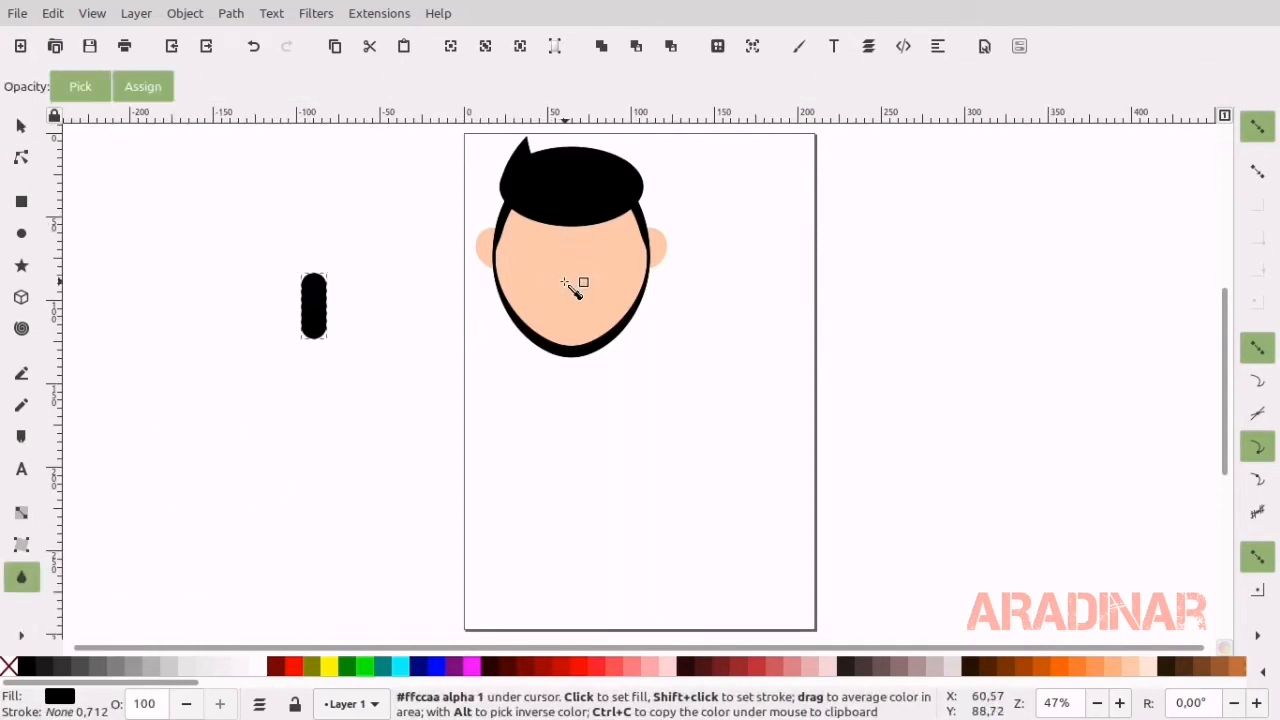
left_click(574, 286)
left_click(20, 127)
Place the skin-coloured rounded rectangle centrally under the chin as a neck and lower it behind the head.
left_click_drag(315, 319, 577, 378)
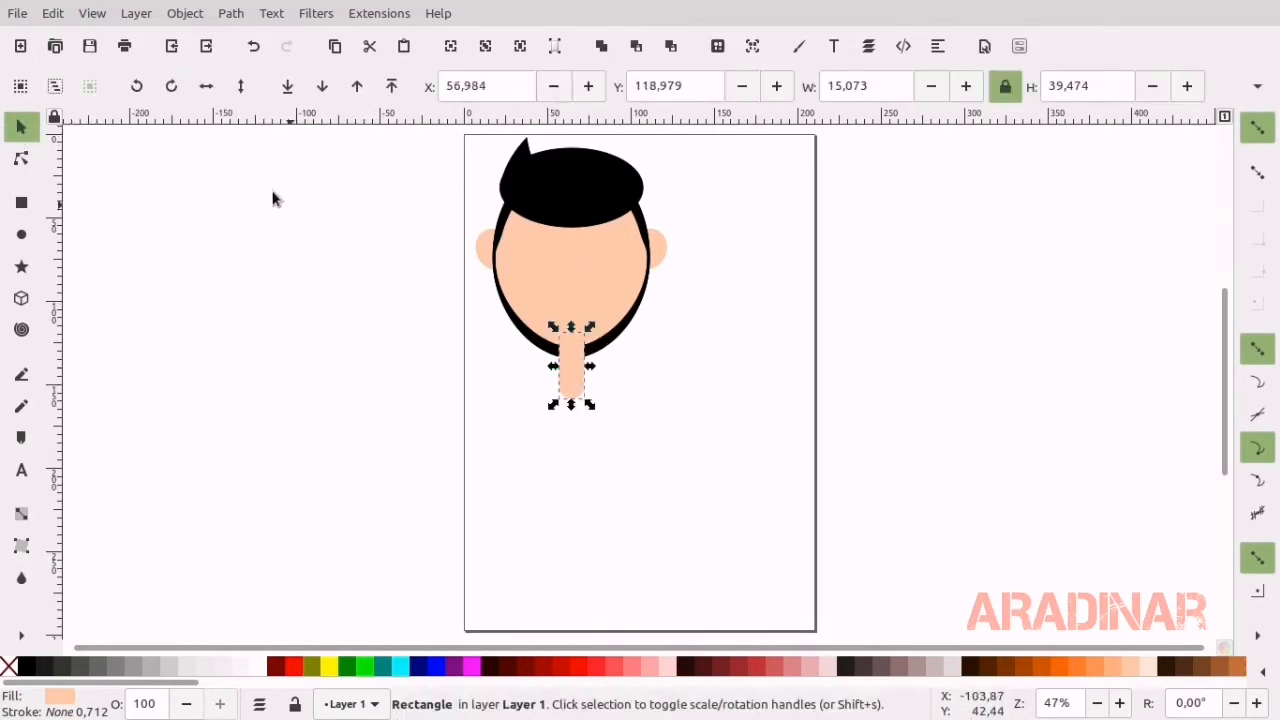
left_click(311, 88)
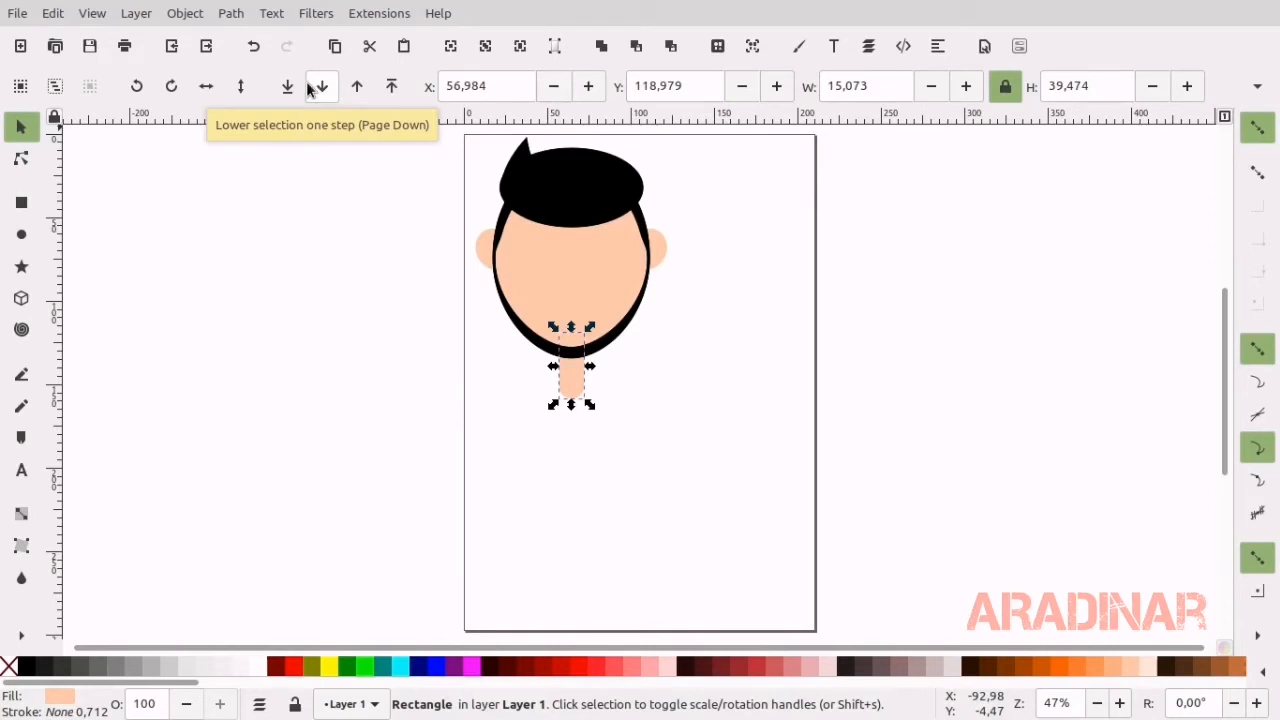
left_click(352, 518)
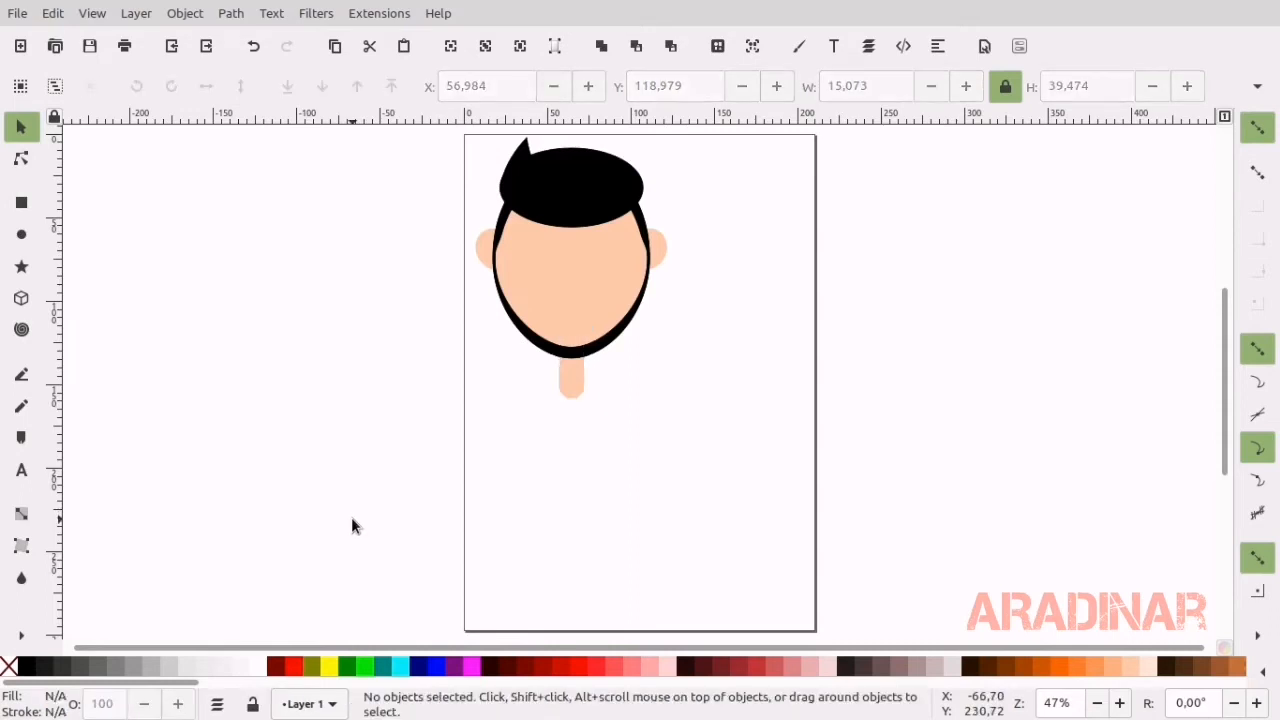
Draw a black rounded rectangle about 78 by 94 mm, place it under the neck as a torso and lower it behind the neck.
left_click(21, 202)
left_click_drag(254, 296, 382, 454)
key("s")
mouse_move(311, 371)
left_mouse_down()
mouse_move(588, 450)
mouse_move(574, 470)
left_mouse_up()
left_click(27, 666)
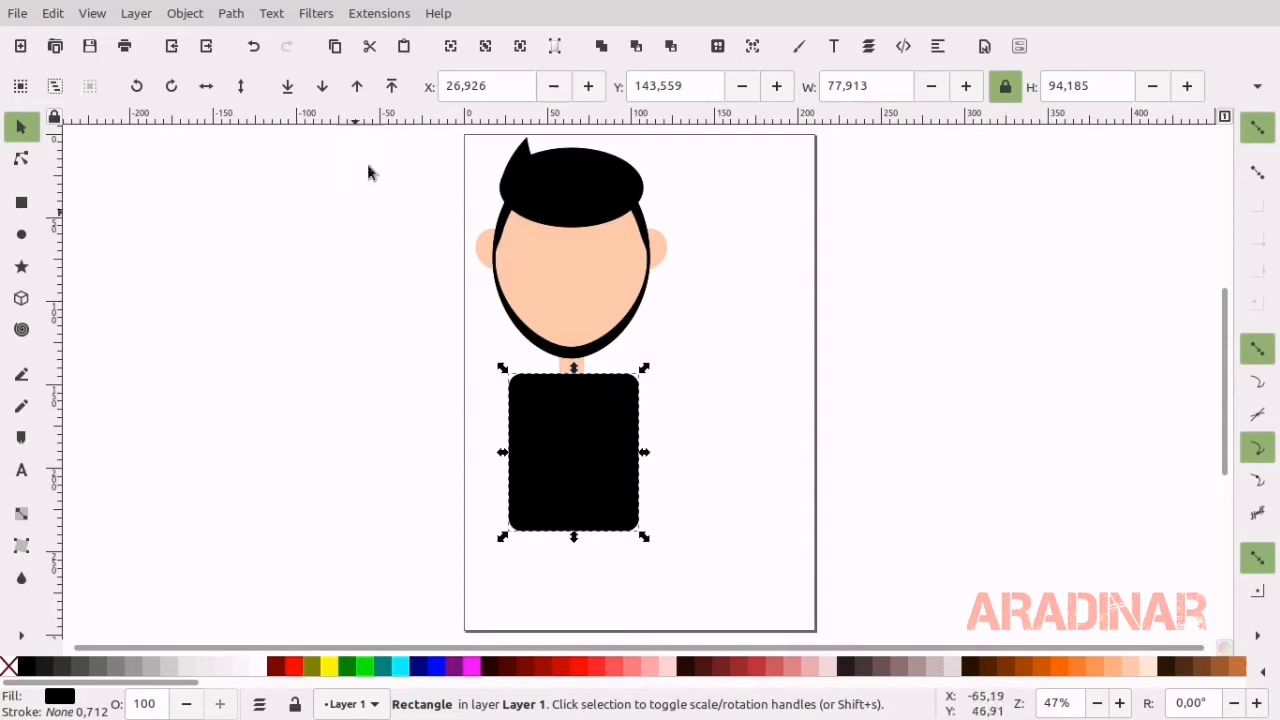
left_click(320, 87)
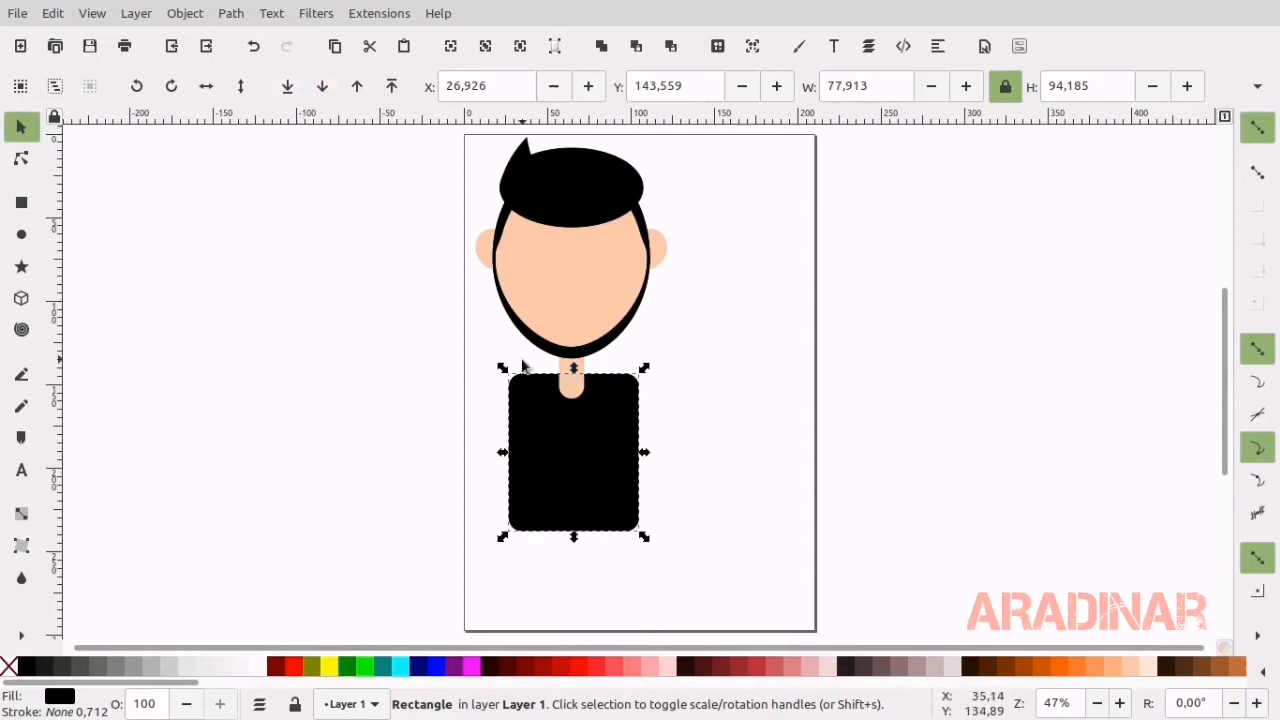
Group the head together with the neck.
left_click(566, 393)
left_click(590, 255)
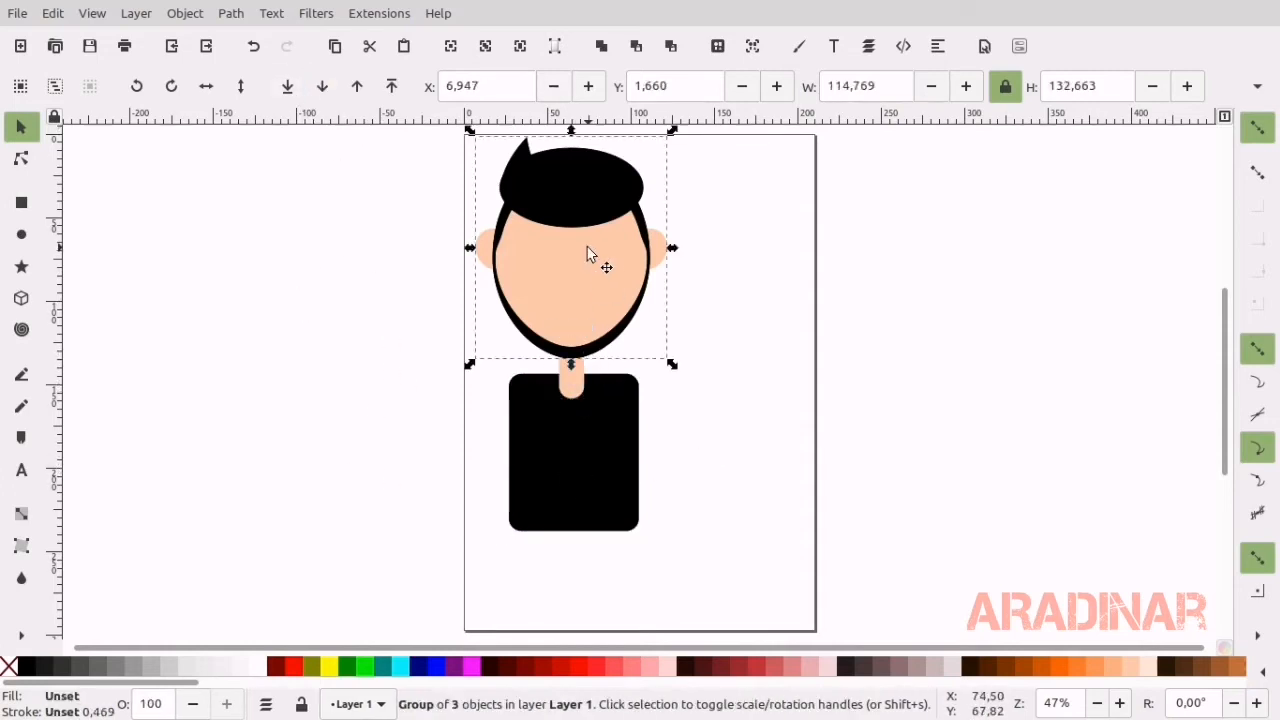
left_click(571, 385, "shift")
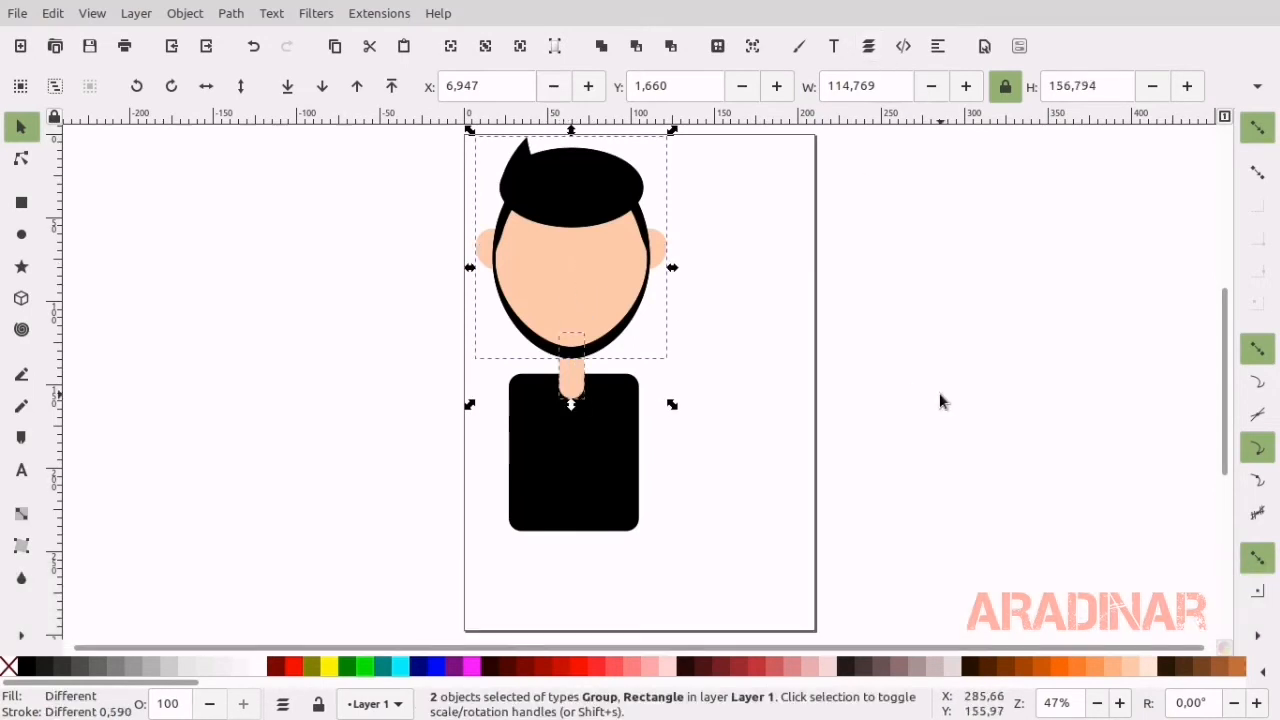
key("ctrl+g")
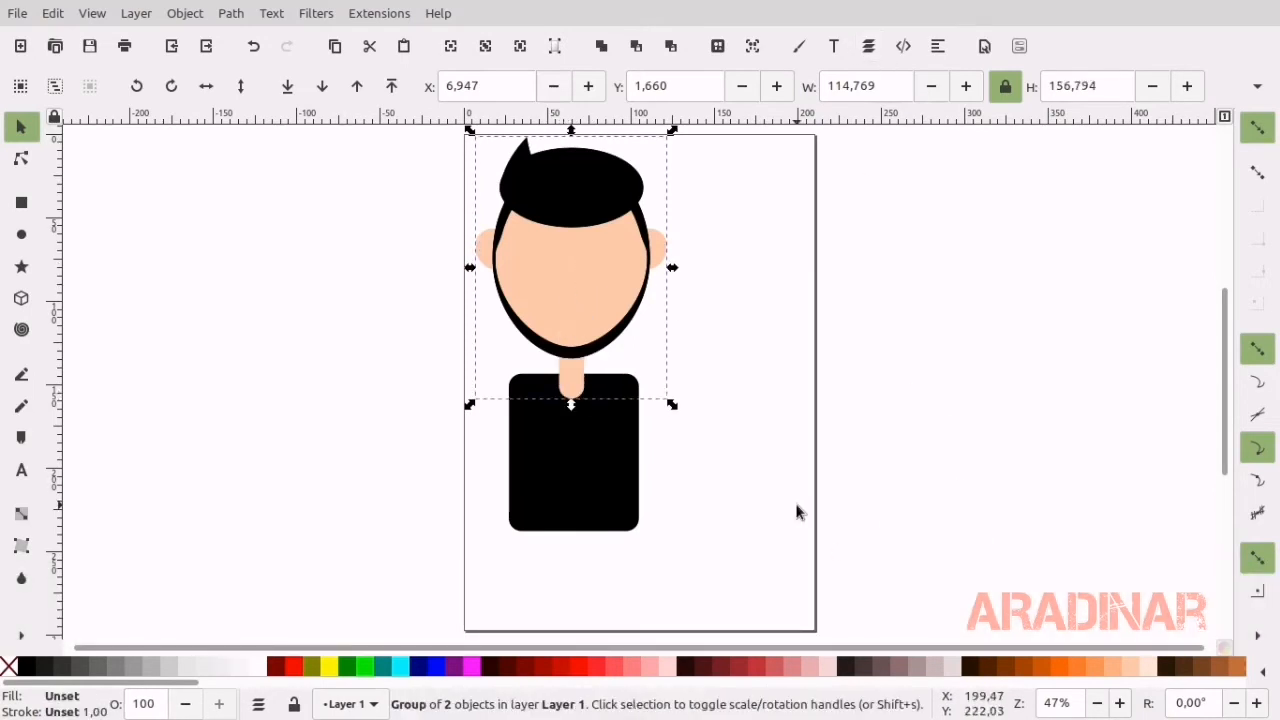
key("ctrl+s")
left_click(1156, 11)
Centre the torso and the head group horizontally on each other, relative to the selection area.
key("ctrl+a")
left_click(938, 46)
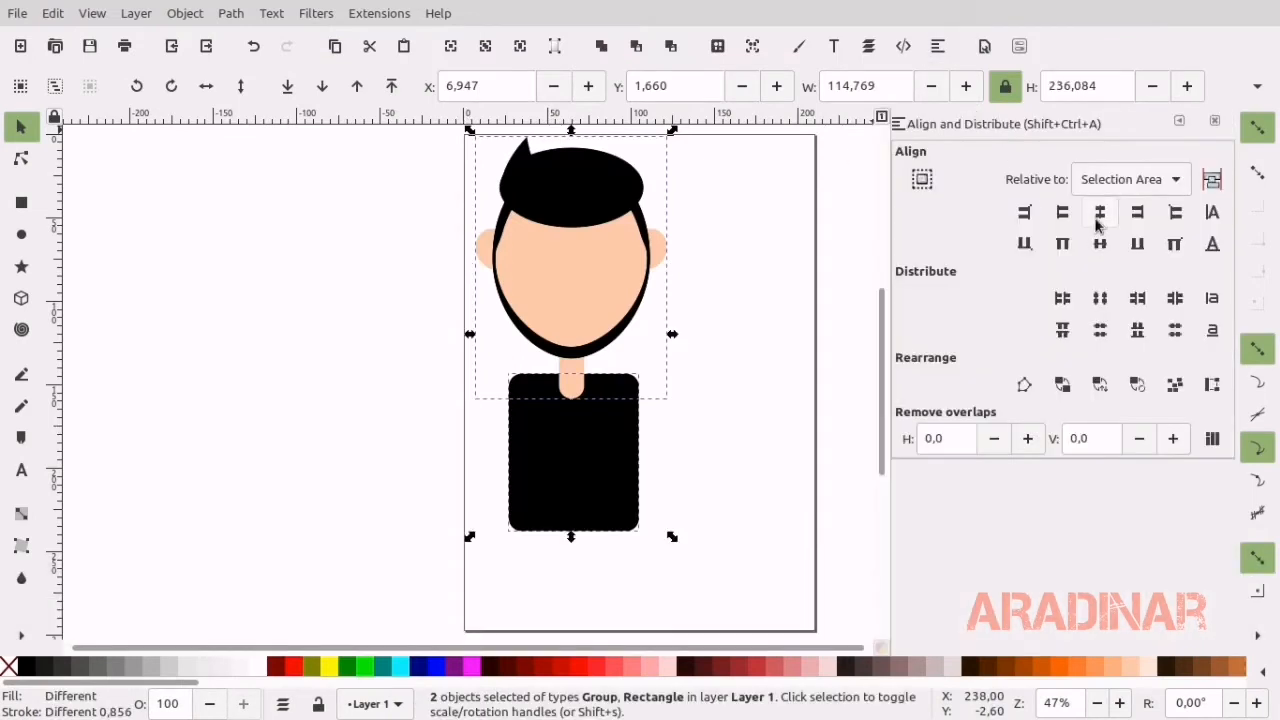
left_click(1099, 213)
left_click(1214, 120)
left_click(961, 395)
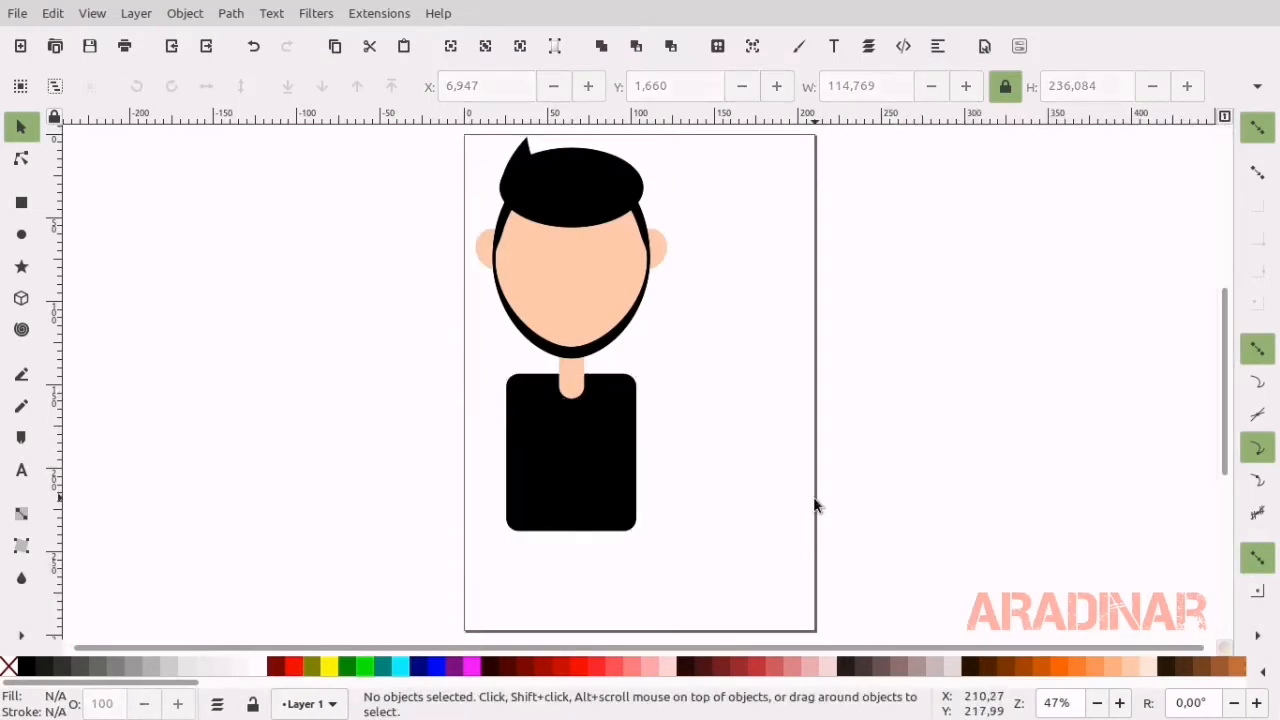
Nudge the black torso slightly to the right and up towards the head.
scroll(813, 496, "up", 1)
left_click(565, 545)
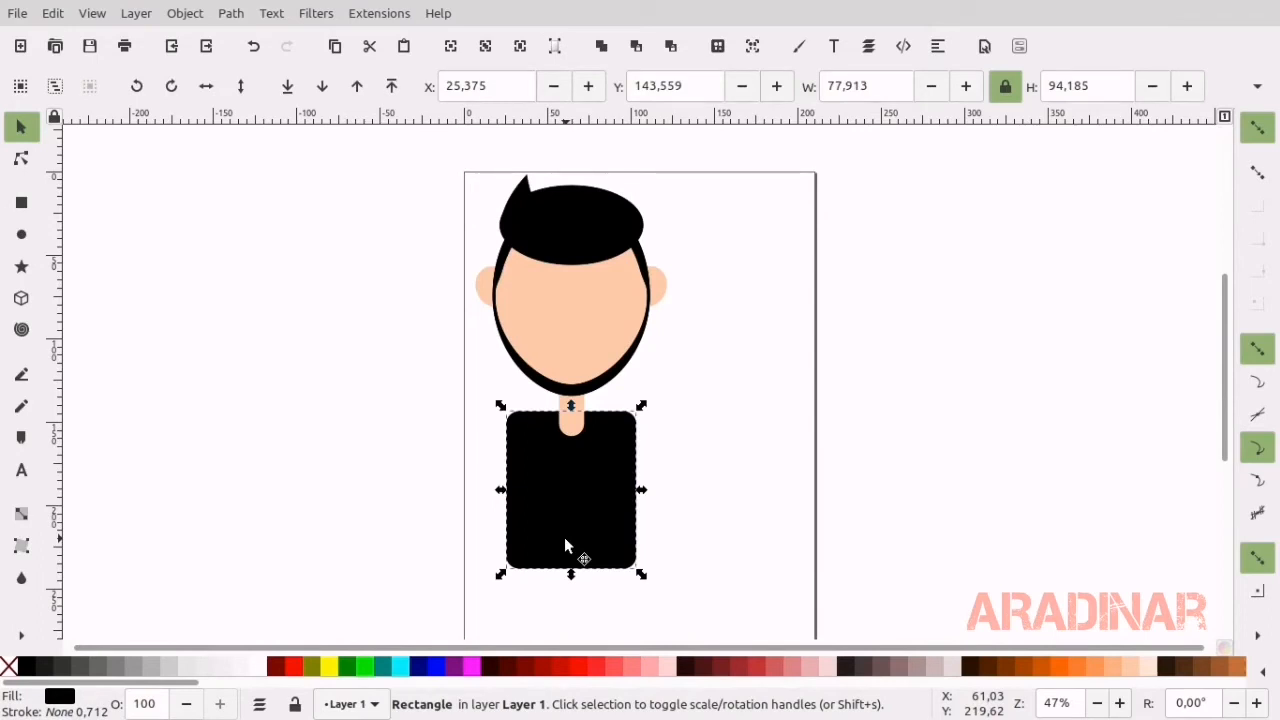
key("Right")
left_click(731, 346)
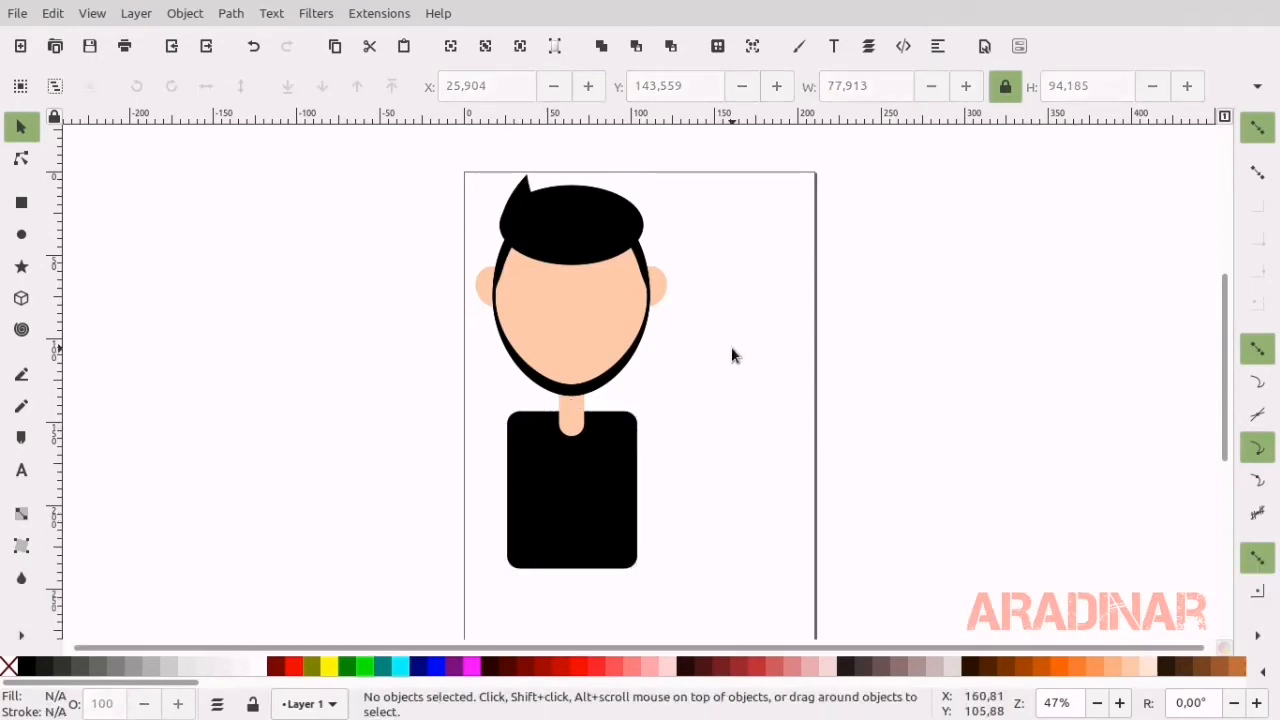
left_click(617, 490)
key("Up")
key("Up")
key("Up")
key("Up")
key("Up")
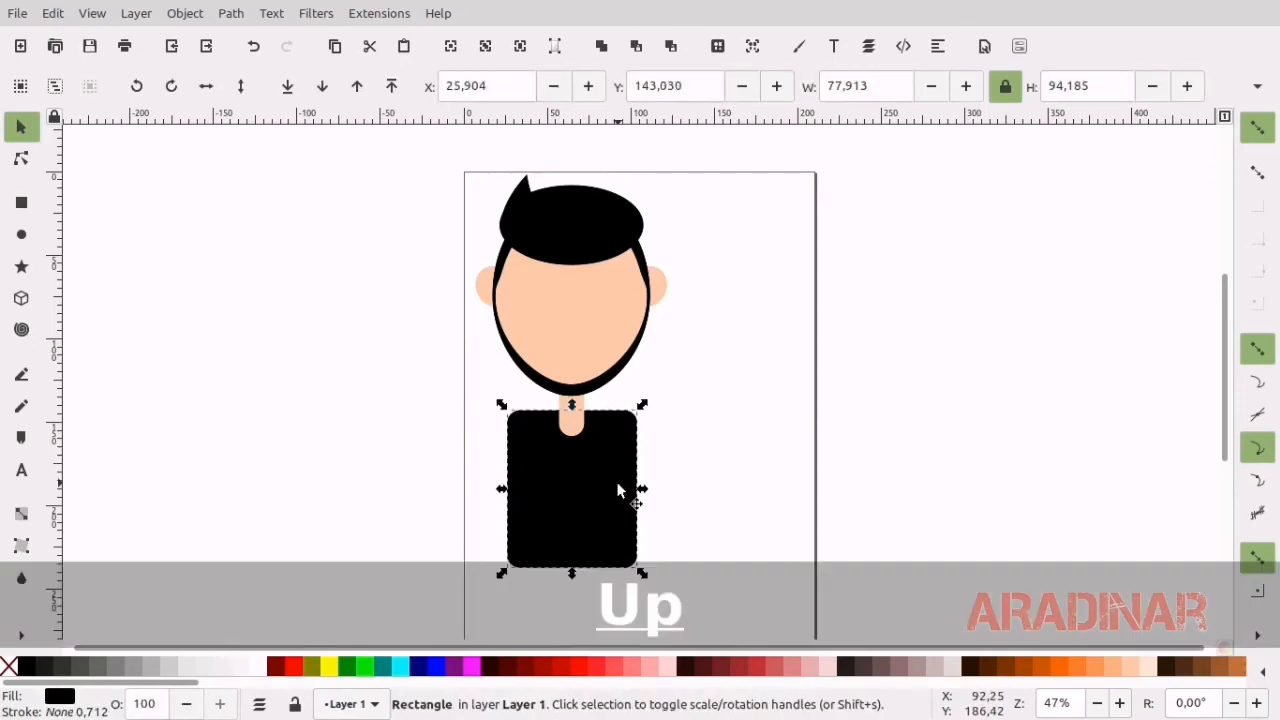
left_click(658, 468)
Shorten the neck inside the group from its lower end to a height of about 34 mm.
left_click(571, 431)
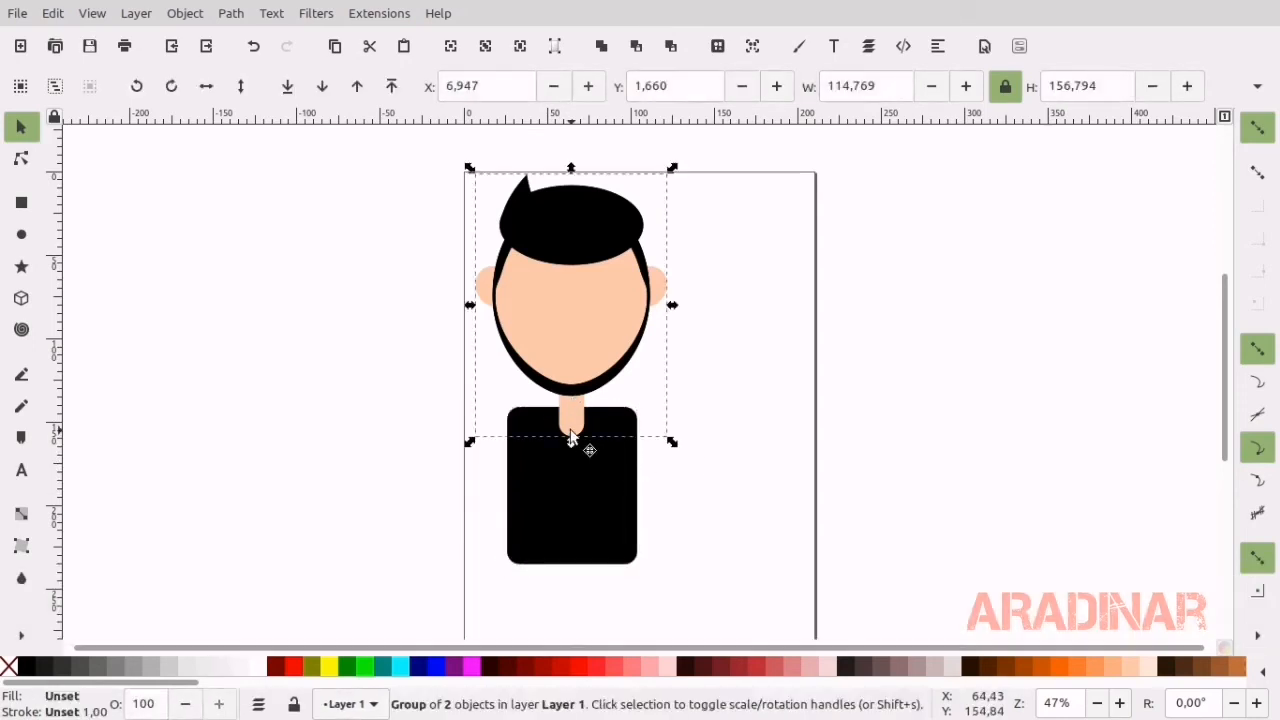
double_click(571, 432)
double_click(571, 432)
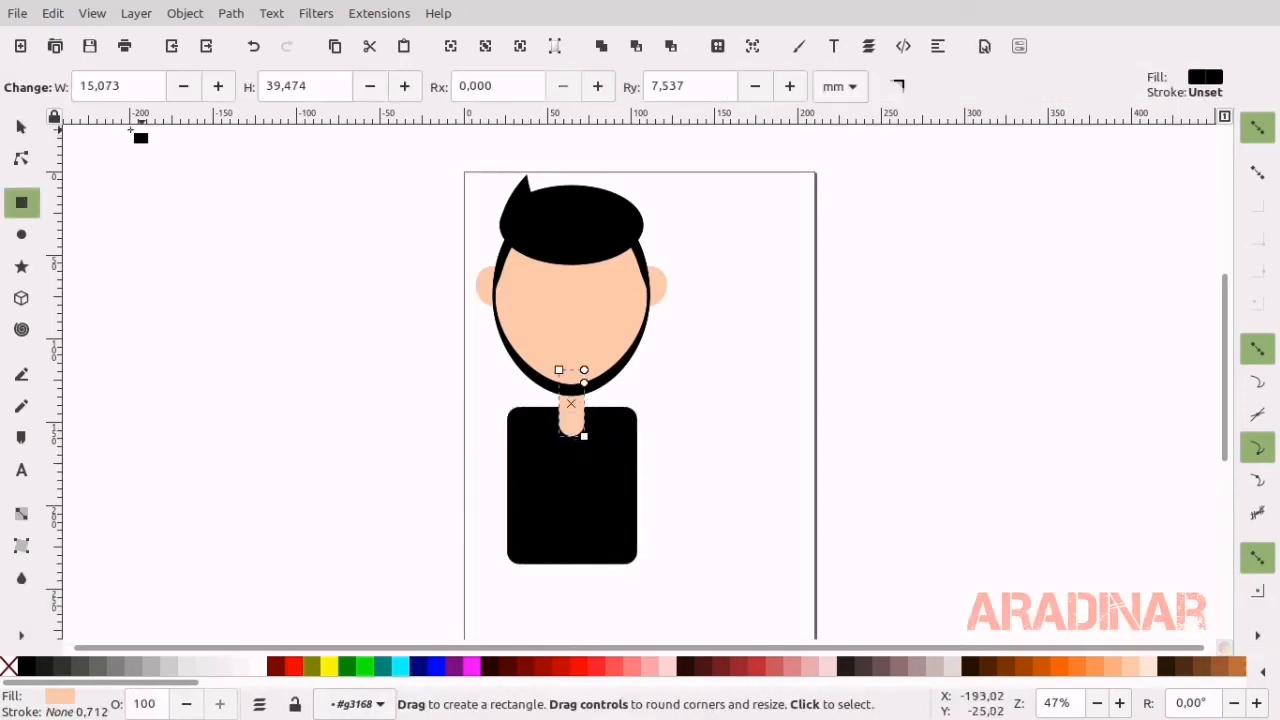
left_click(21, 127)
left_click_drag(572, 443, 573, 441)
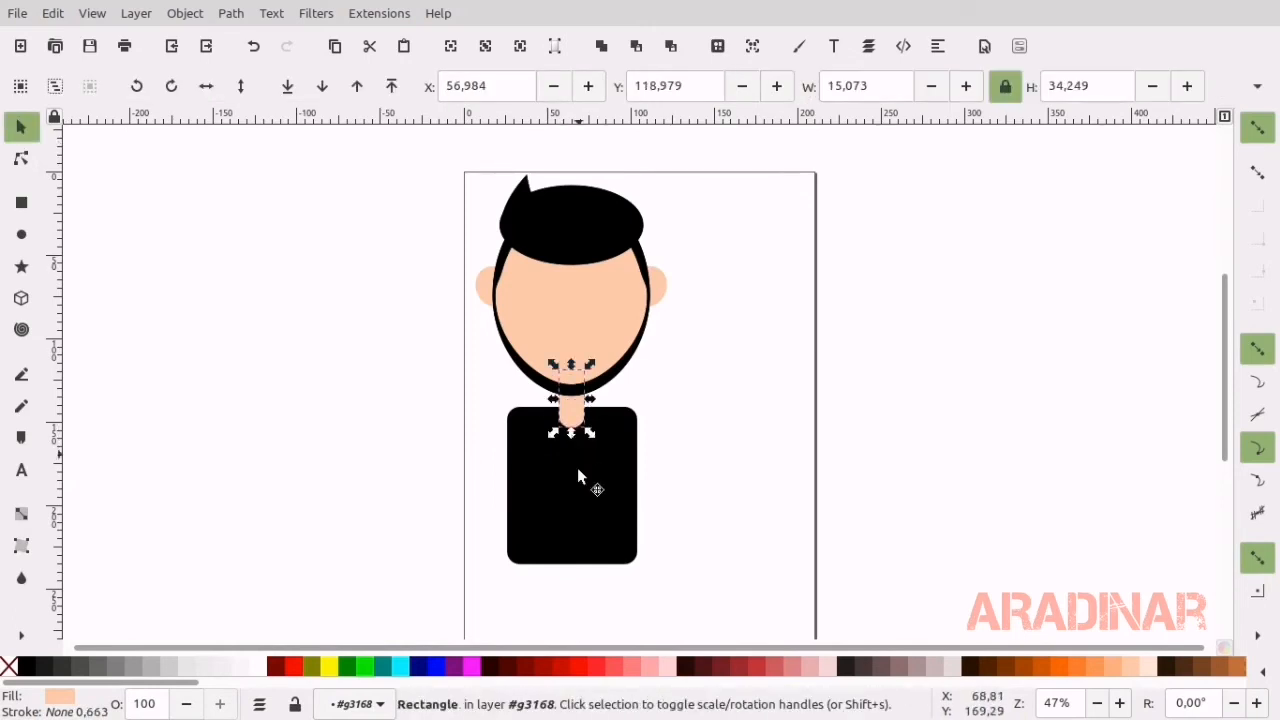
Raise the torso closer to the chin, to a Y position of about 138.8 mm.
left_click(577, 502)
key("Up")
key("Up")
key("Up")
key("Up")
key("Up")
key("Up")
key("Up")
key("Up")
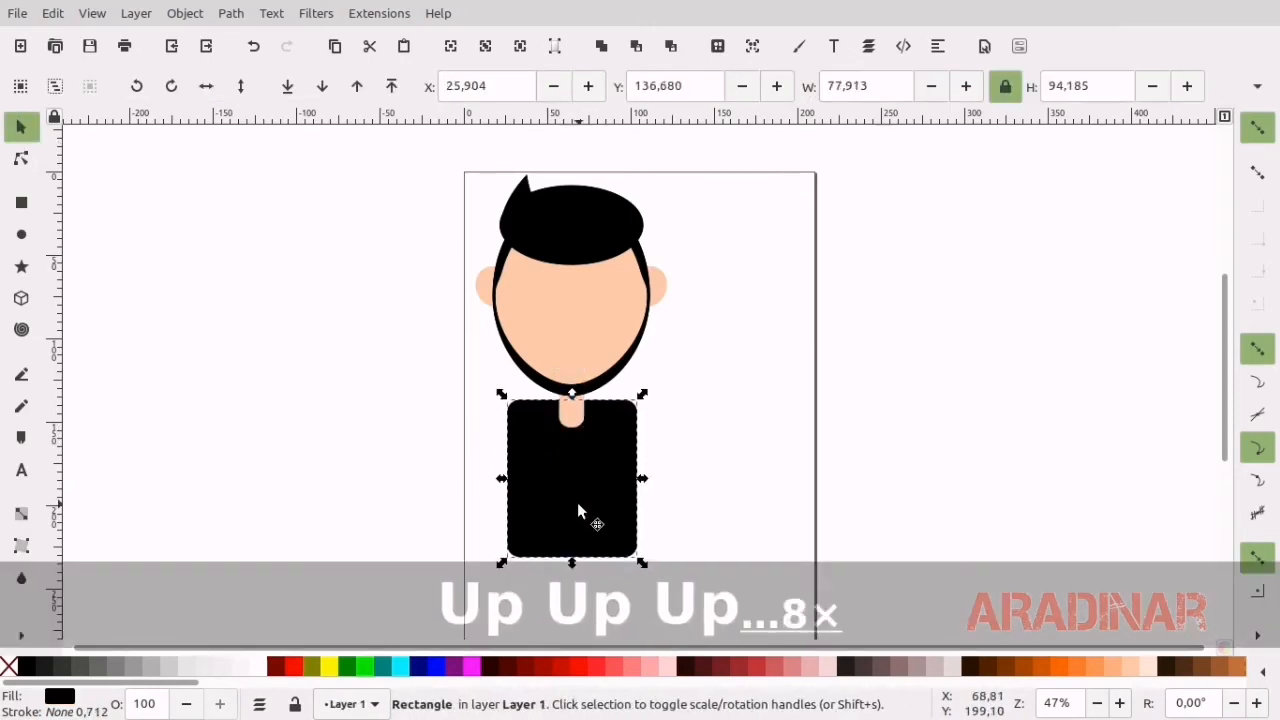
key("Down")
key("Down")
key("Down")
key("Down")
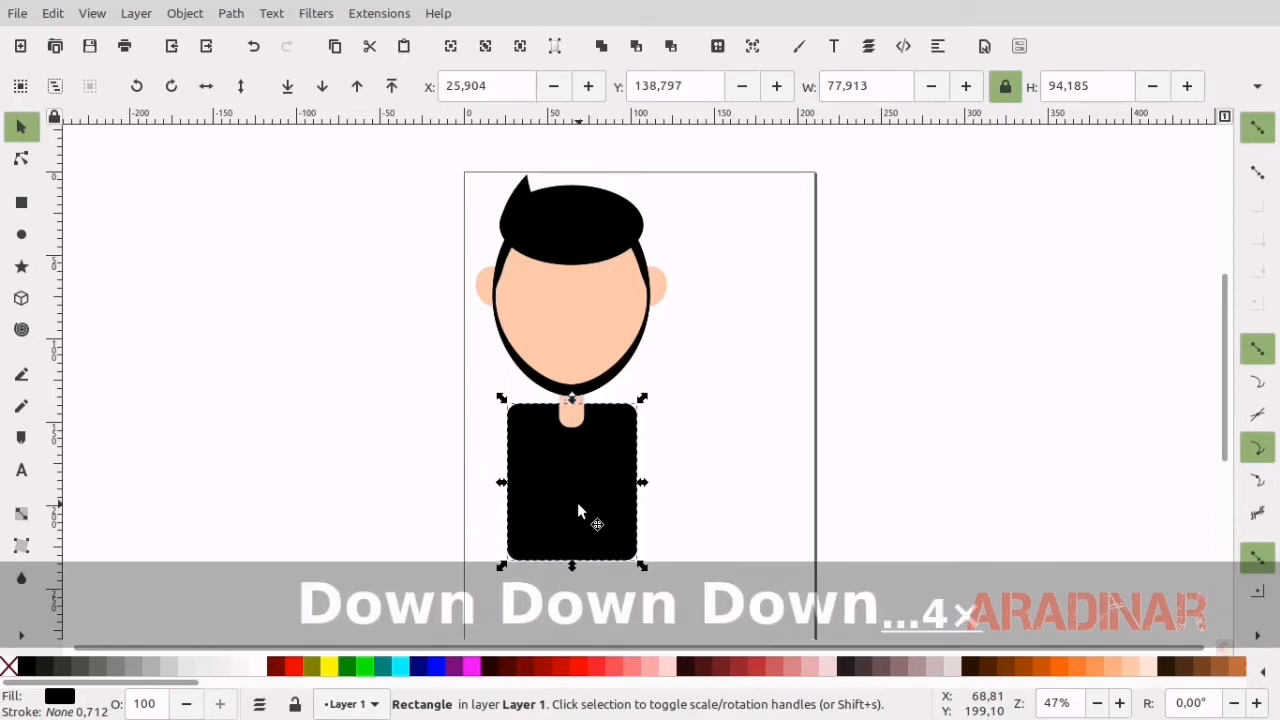
left_click(726, 499)
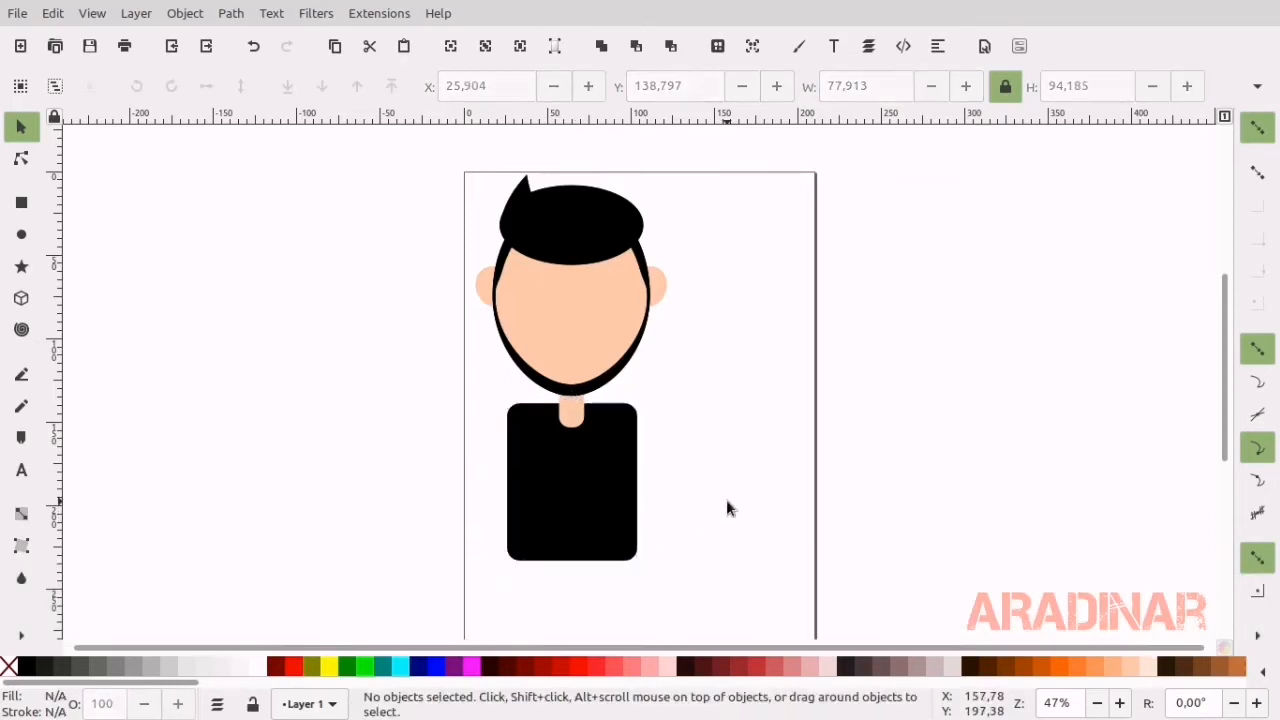
Draw a black circle beside the page and cut off its upper half with a rectangle, leaving a half-disc about 28 by 14 mm.
left_click(21, 234)
left_click_drag(110, 263, 323, 197)
key("s")
left_click(21, 204)
left_click(21, 127)
left_click_drag(268, 270, 260, 282)
left_click_drag(366, 166, 130, 408)
left_click(219, 15)
left_click(262, 144)
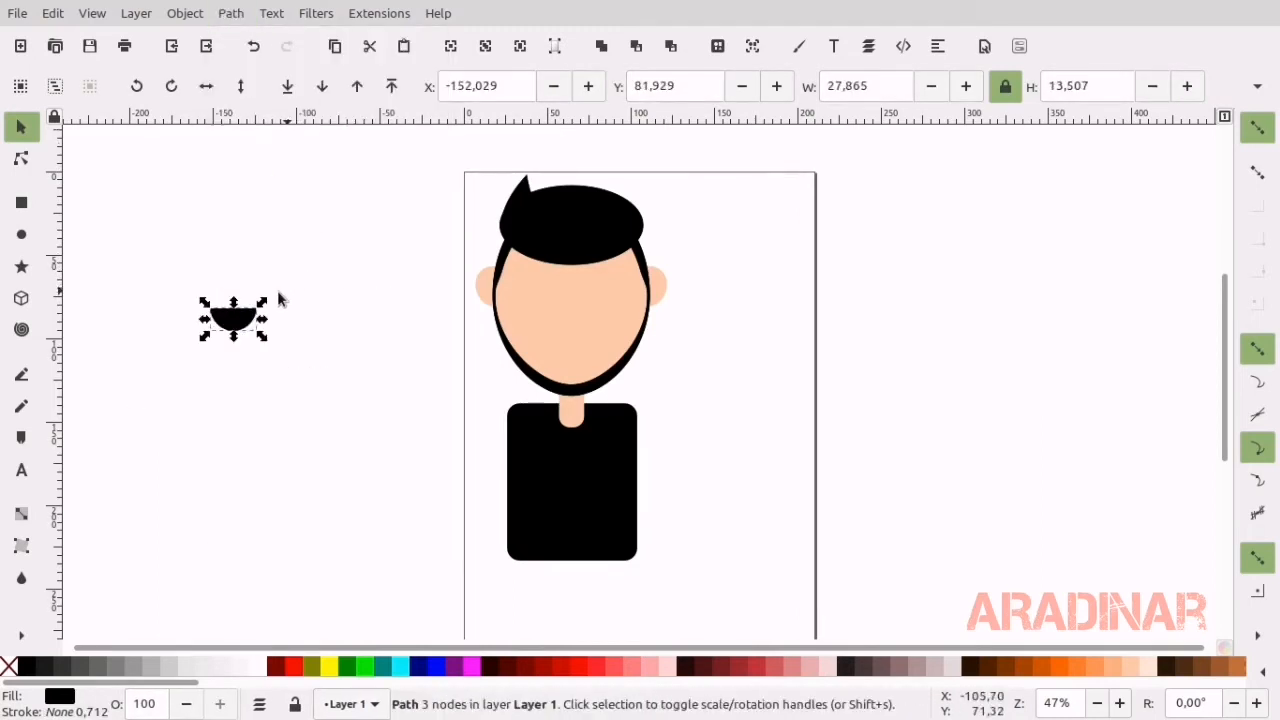
Fill the half-disc with the face's skin colour and place it at the torso's top centre as a neckline.
left_click(21, 578)
left_click(571, 329)
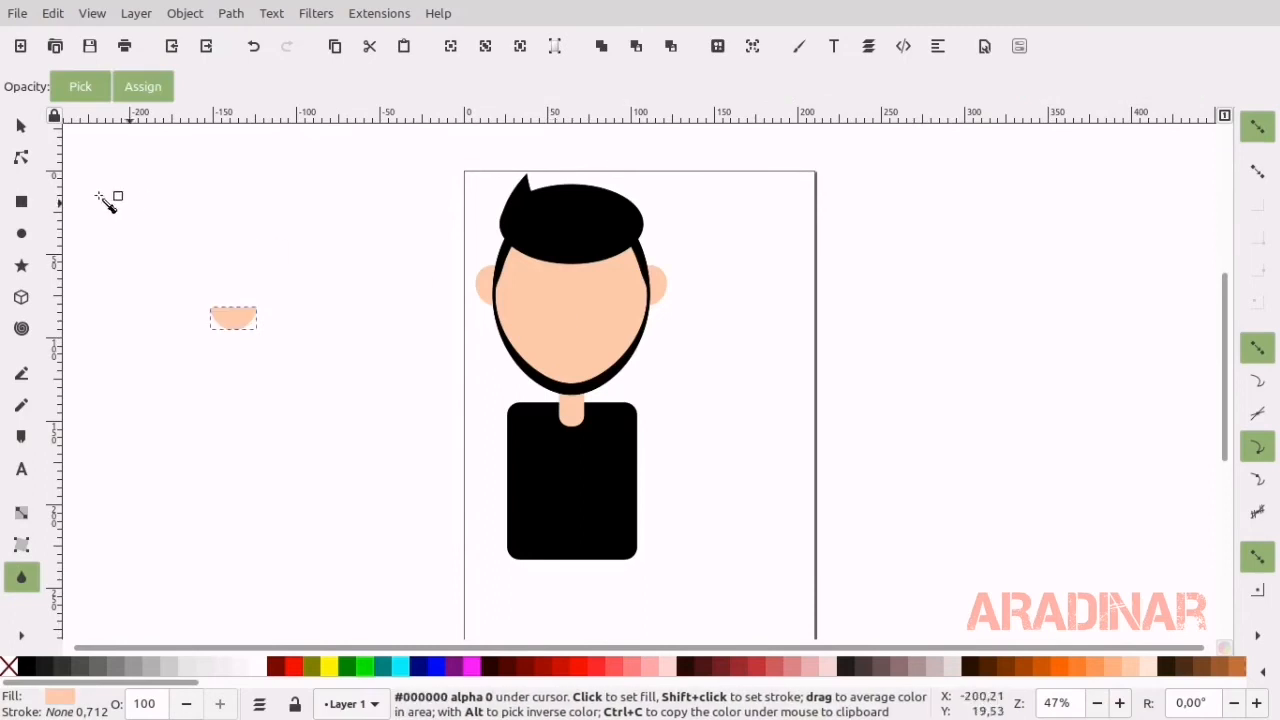
left_click(21, 127)
left_click_drag(228, 340, 578, 418)
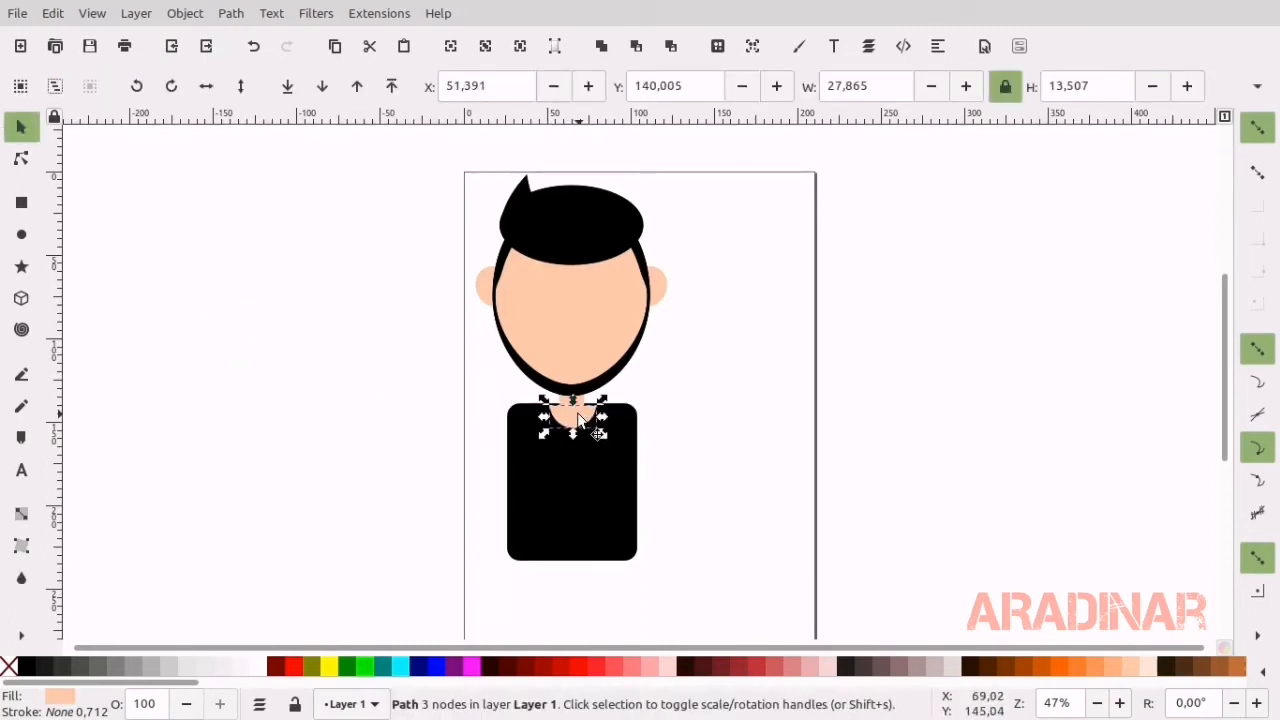
key("Up")
key("Up")
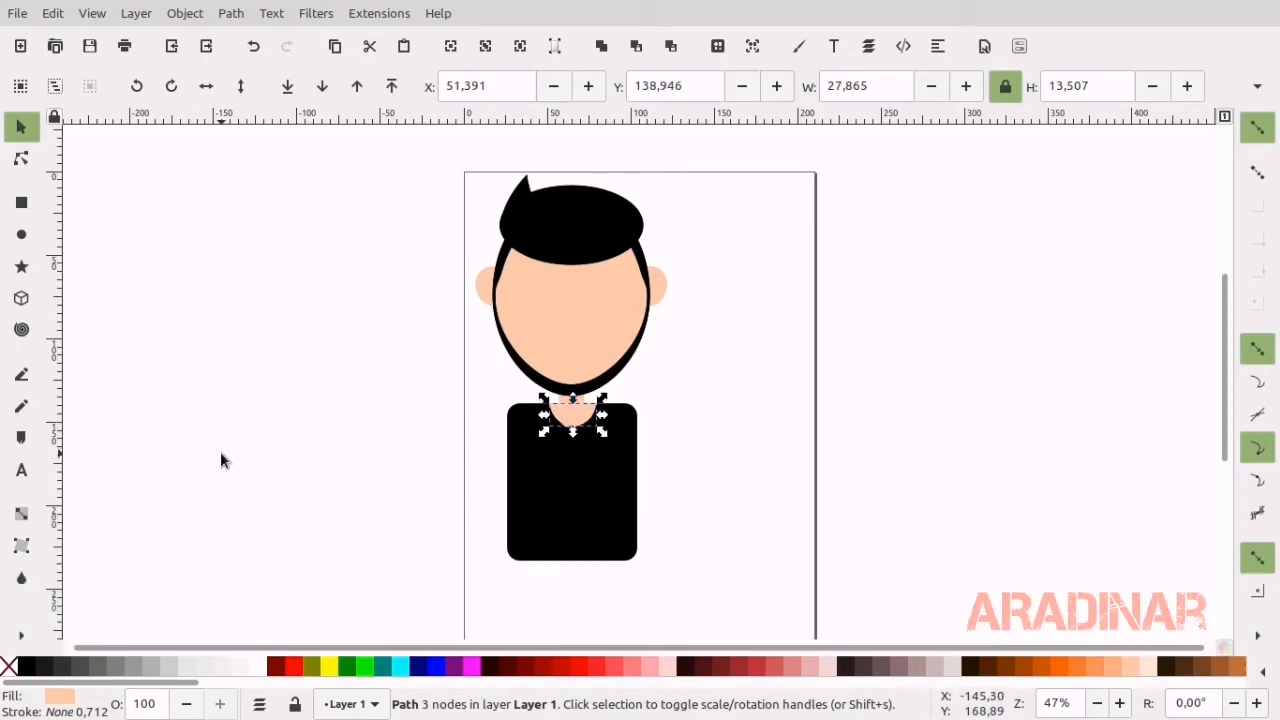
Lower the skin-coloured half-disc one level in the stacking order.
left_click(220, 451)
left_click(577, 423)
left_click(394, 443)
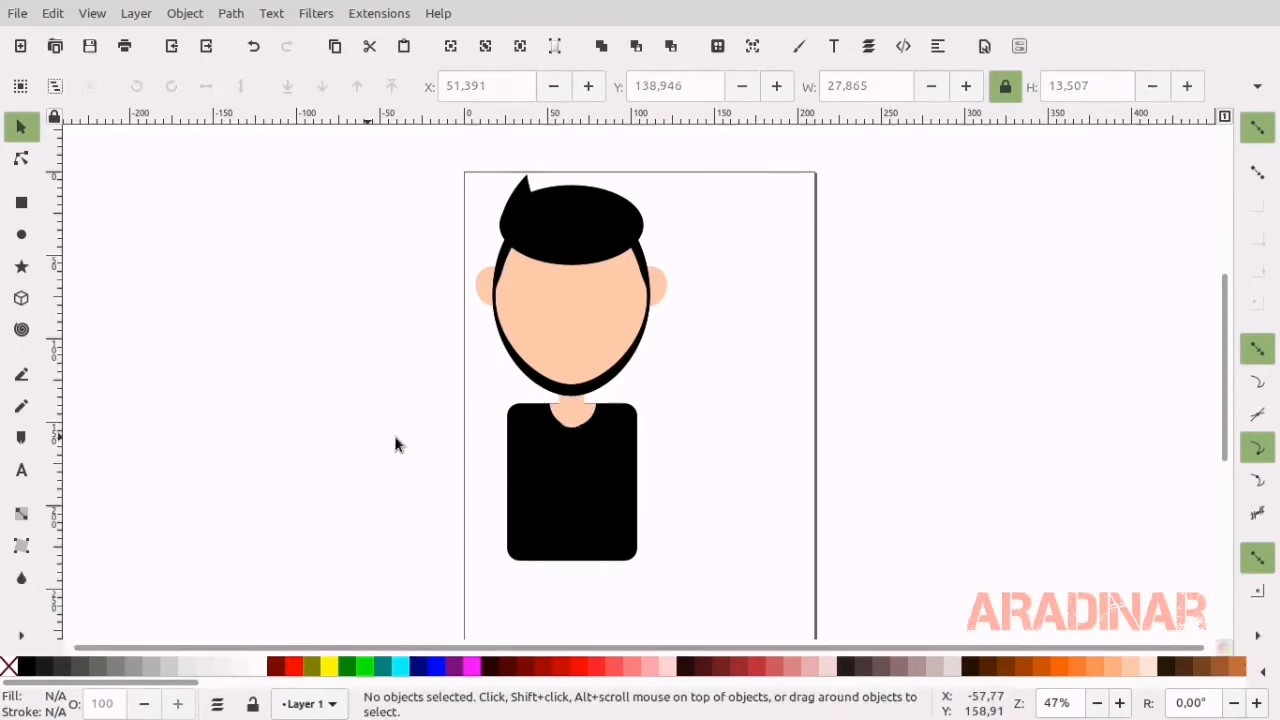
left_click(587, 429)
left_click(322, 87)
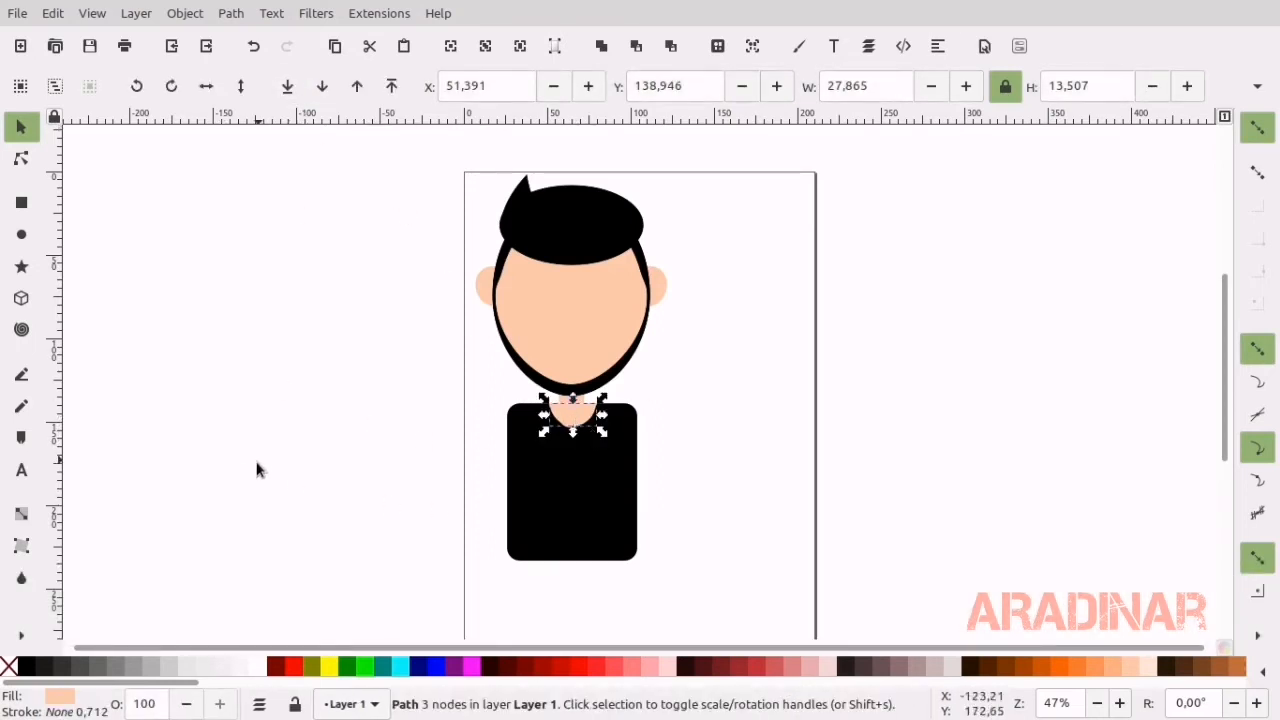
left_click(257, 466)
Ungroup the head and neck, including the nested head group.
left_click(573, 430)
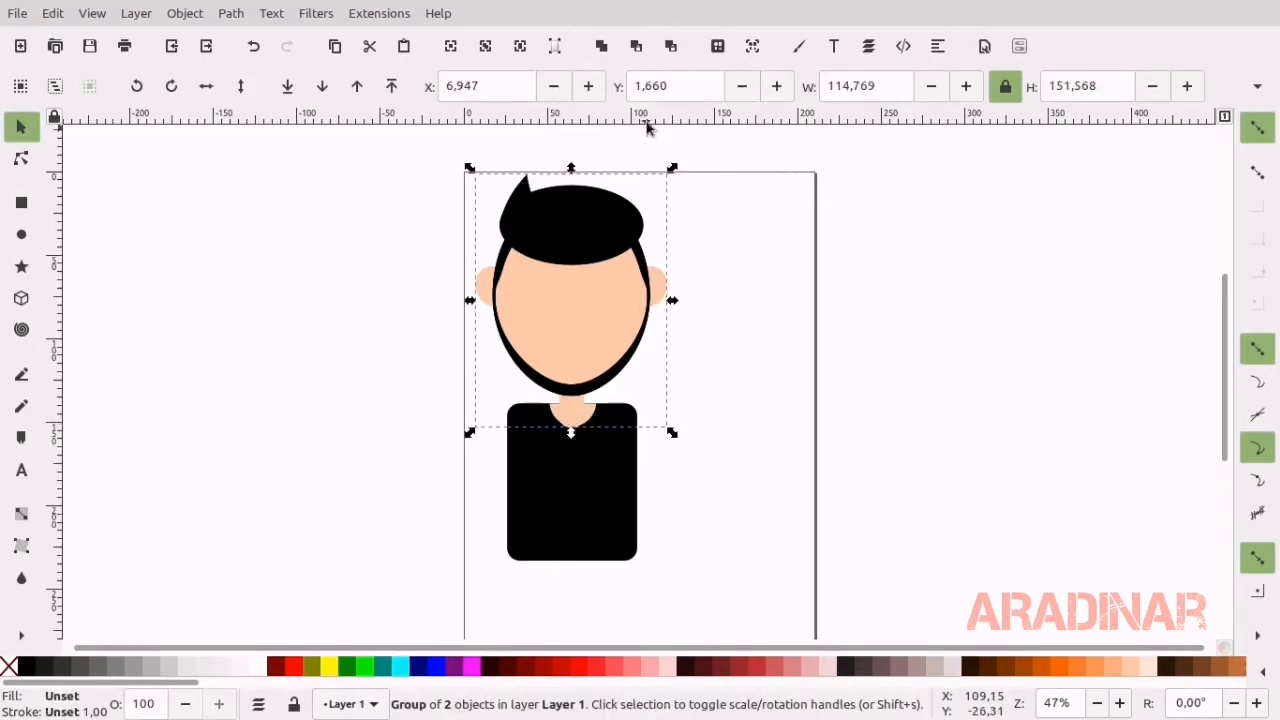
left_click(750, 47)
left_click(750, 47)
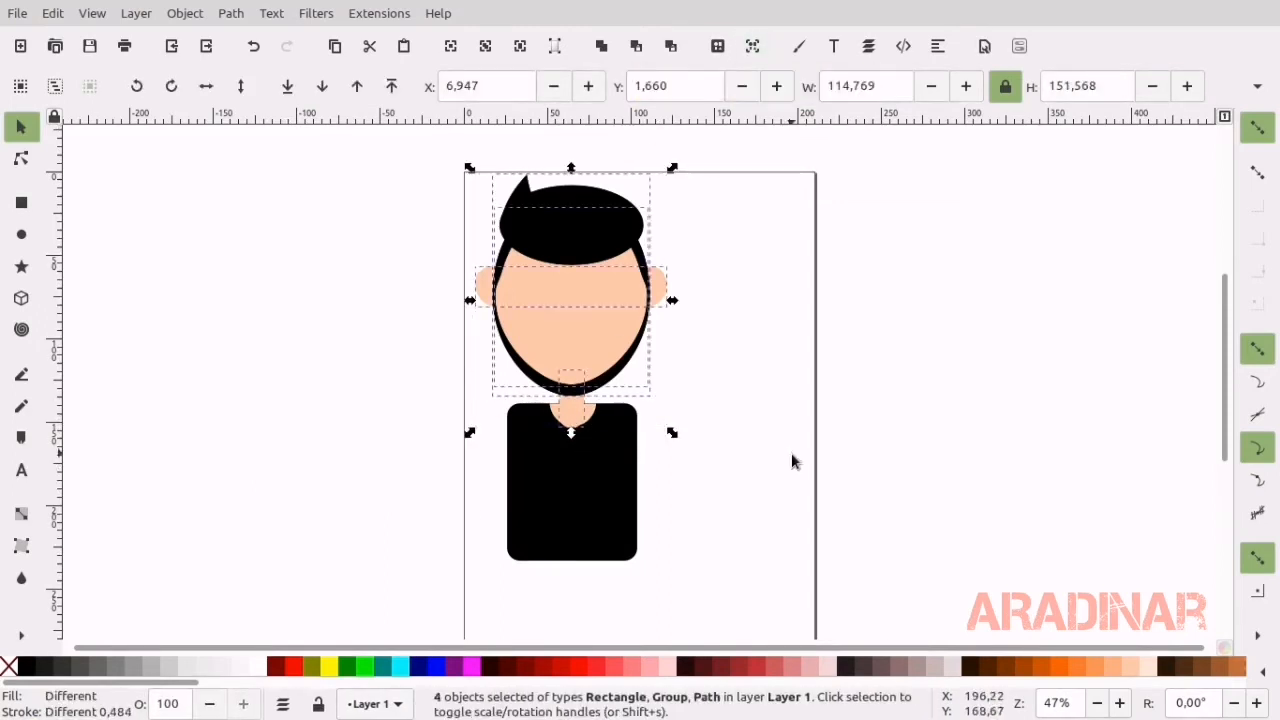
left_click(791, 457)
Nudge the neck rectangle up to a Y position of about 116.9 mm so its lower end stays within the half-disc.
left_click(577, 418)
key("Up")
key("Up")
key("Up")
key("Up")
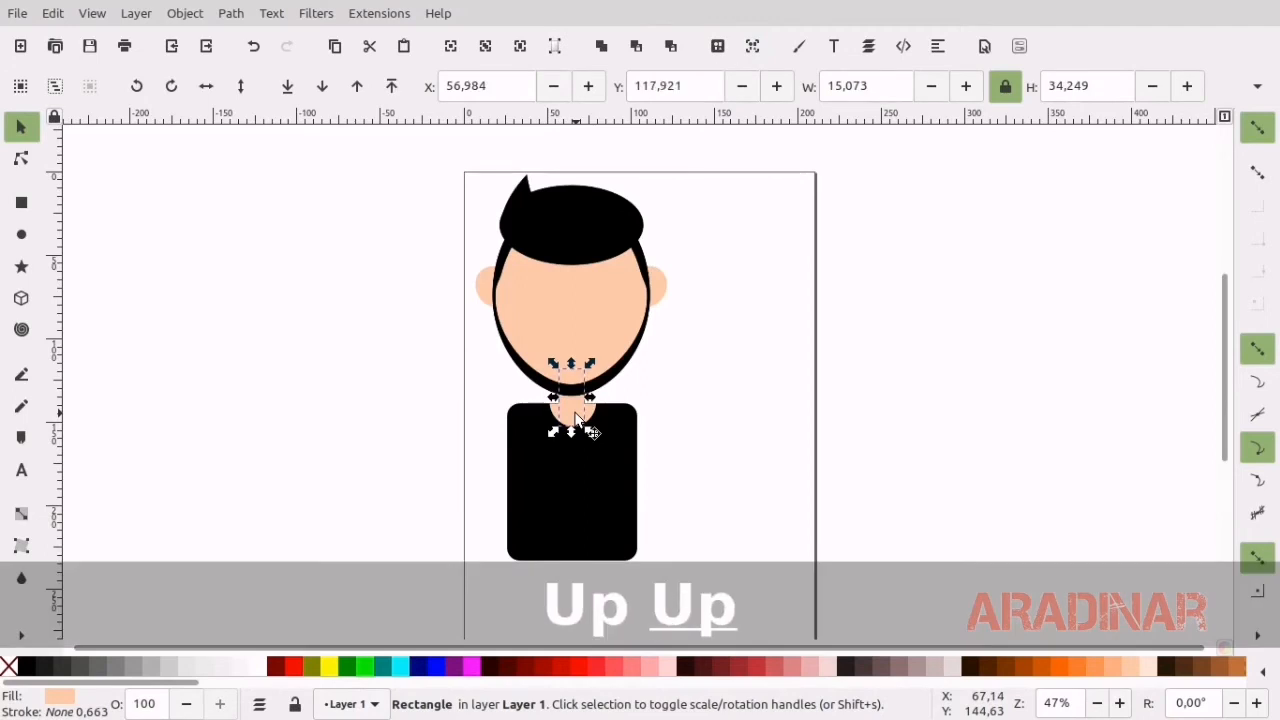
left_click(715, 404)
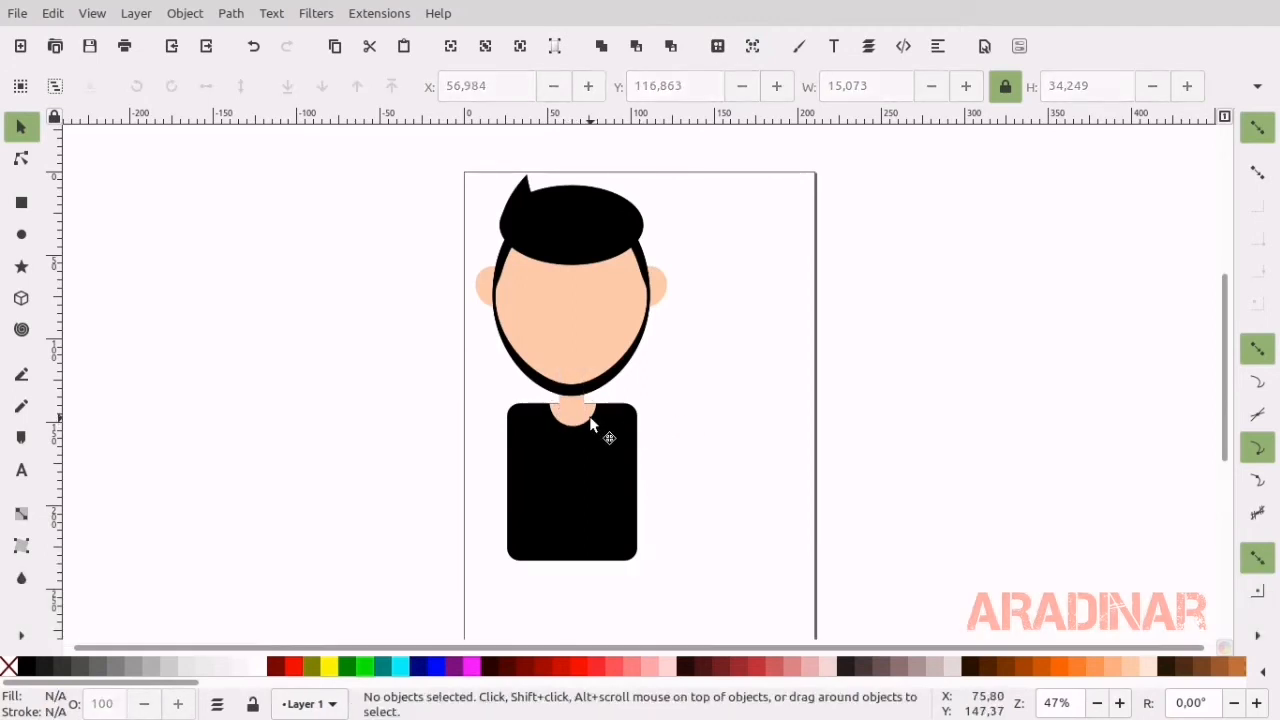
left_click(590, 425)
left_click(426, 433)
Adjust the half-disc vertically to a Y position of about 138.8 mm, with its flat edge flush with the torso's top edge.
key("ctrl")
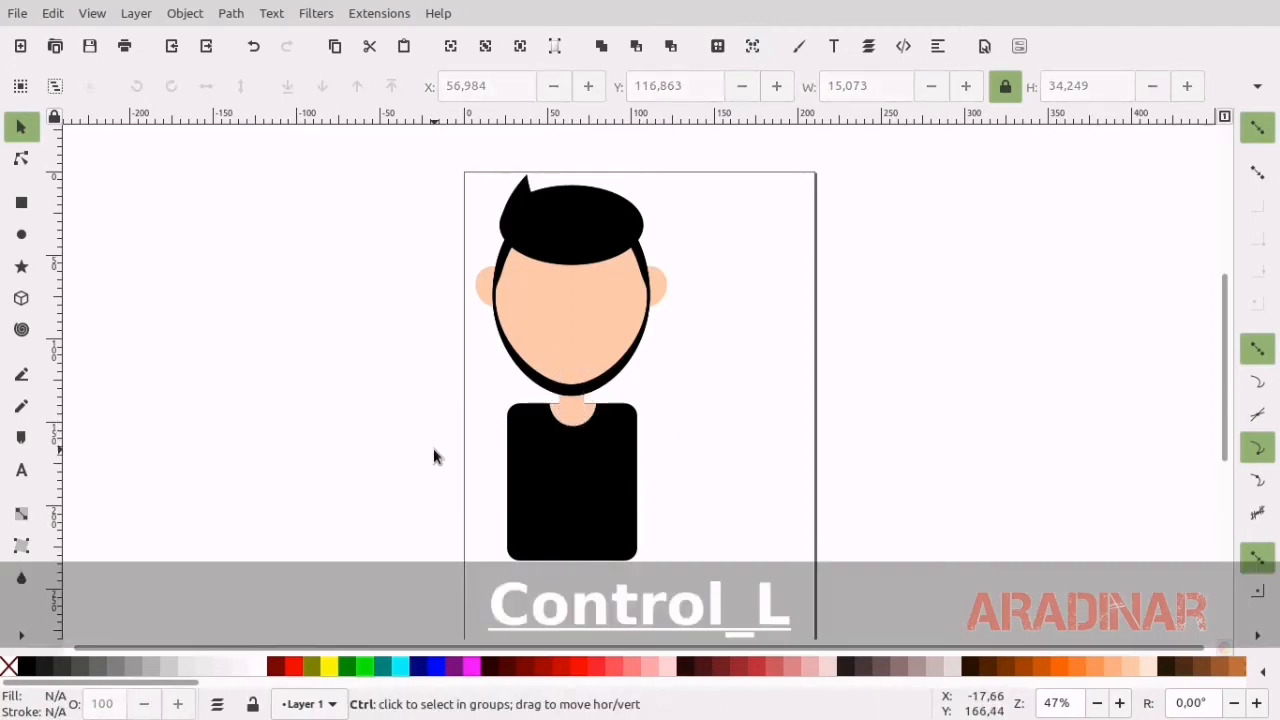
scroll(433, 456, "up", 3)
left_click(837, 371)
left_click(876, 340)
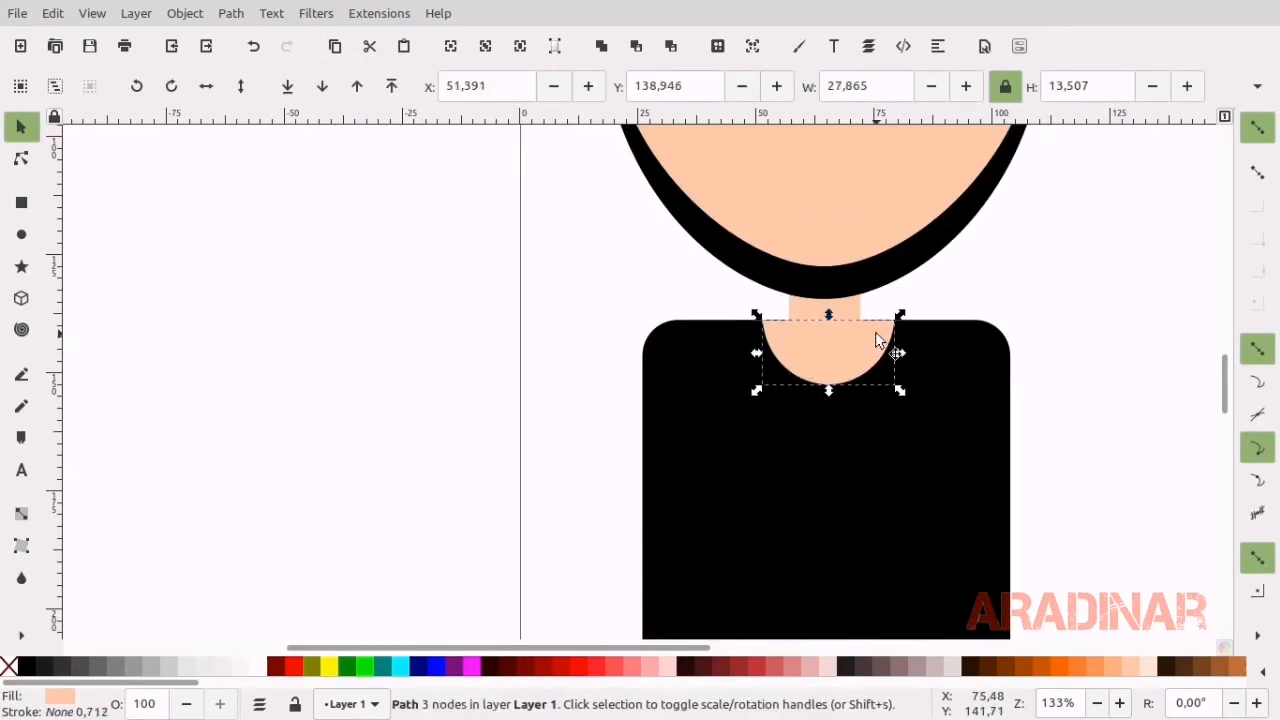
key("Up")
left_click(953, 279)
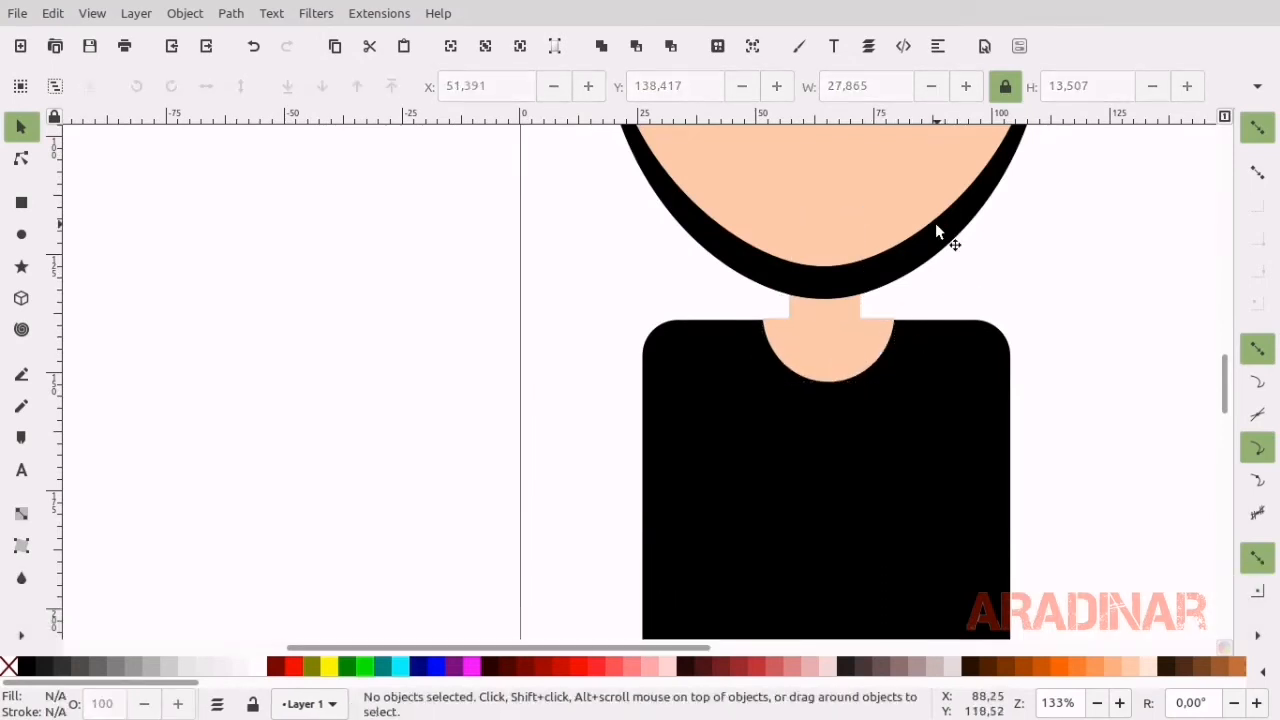
scroll(948, 398, "up", 2)
scroll(935, 420, "up", 5)
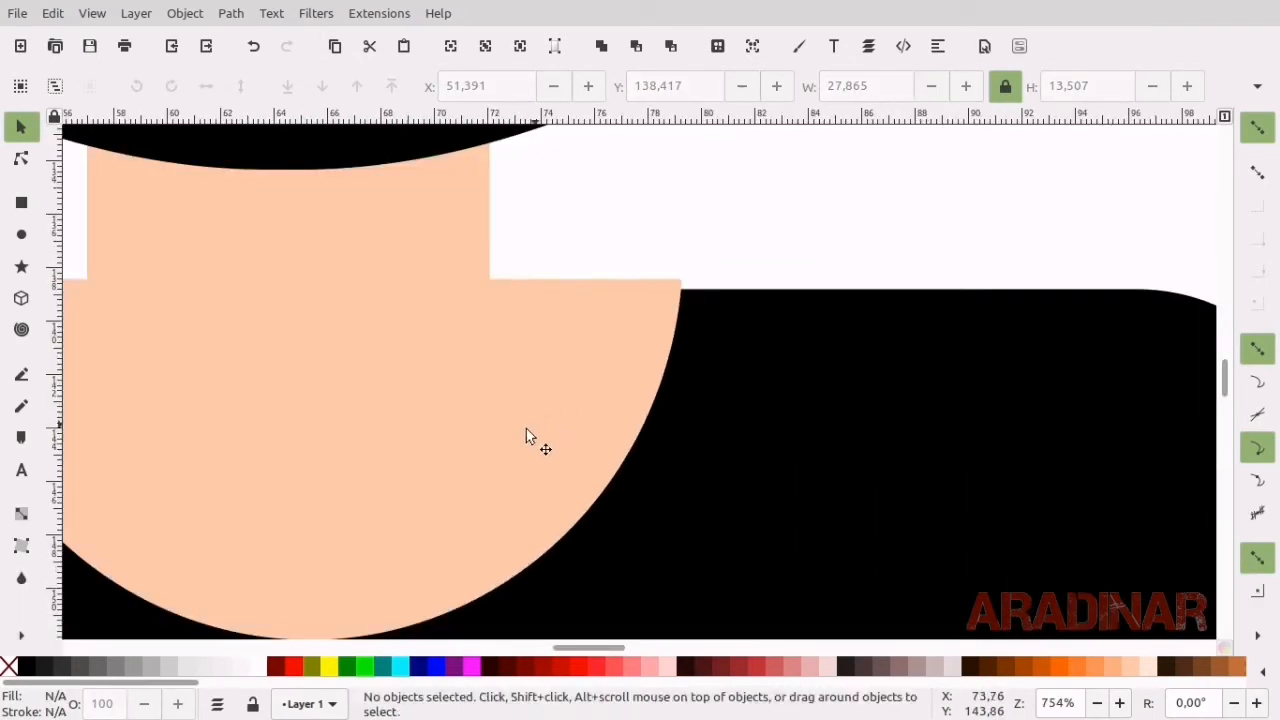
left_click(519, 432)
key("Down")
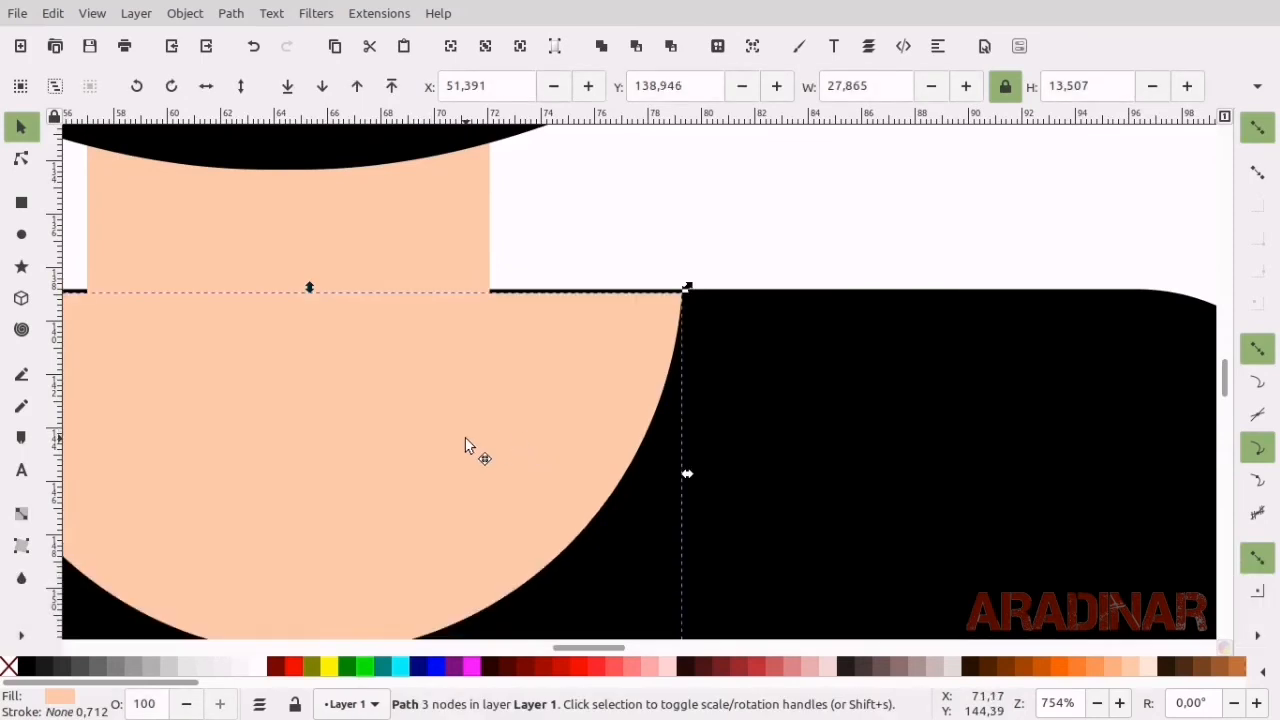
left_click(466, 440)
left_click(542, 407)
left_click_drag(538, 426, 537, 422)
left_click(600, 276)
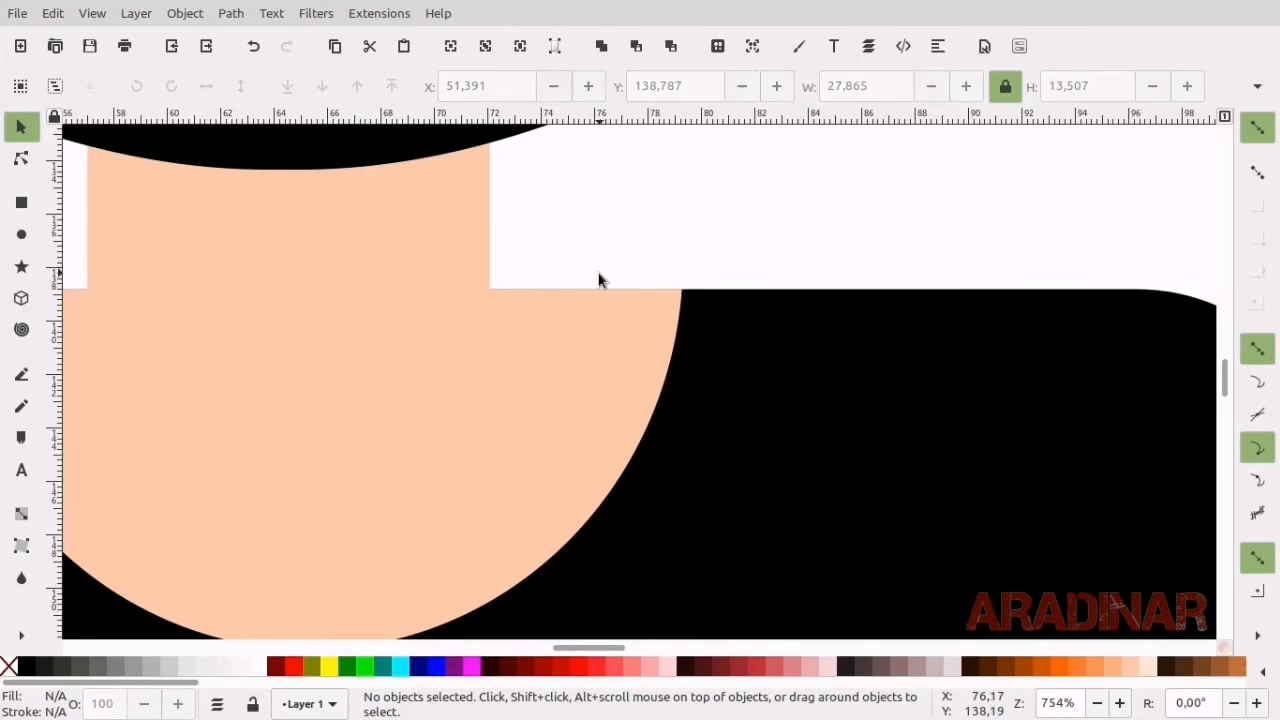
Nudge the half-disc left to an X position of about 50.9 mm to centre it under the neck.
scroll(600, 278, "down", 4, "ctrl")
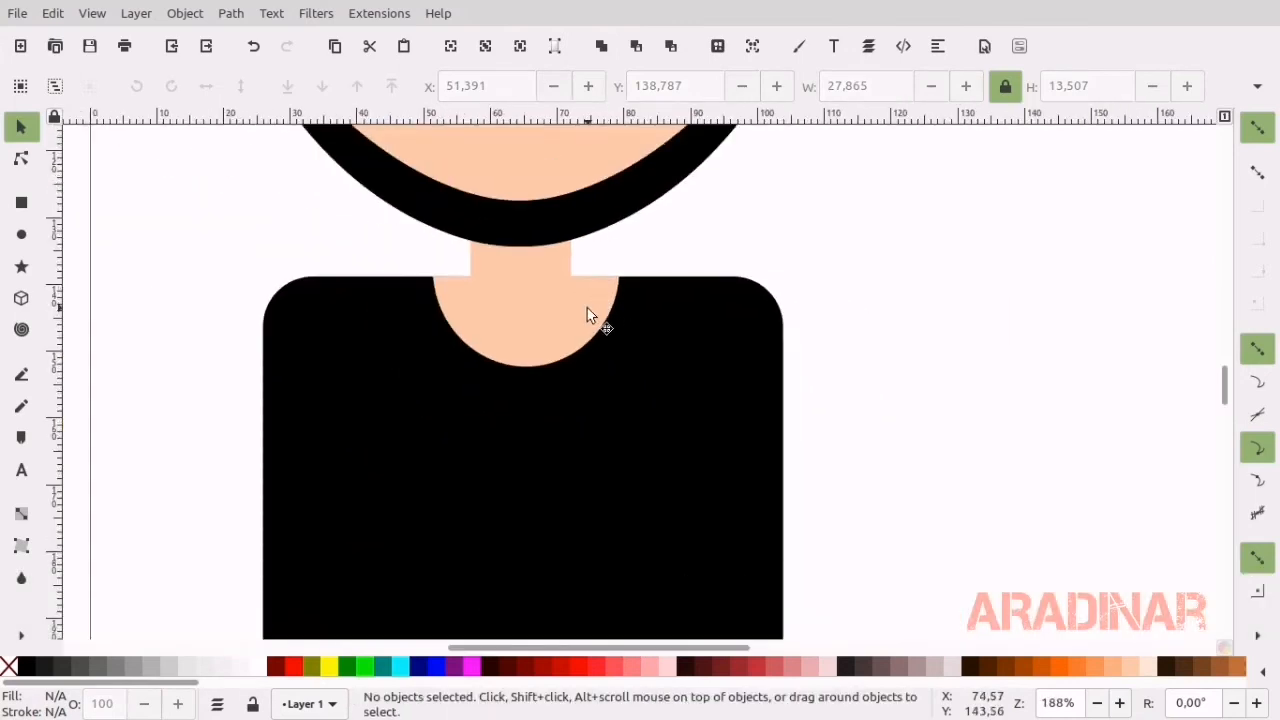
left_click(601, 309)
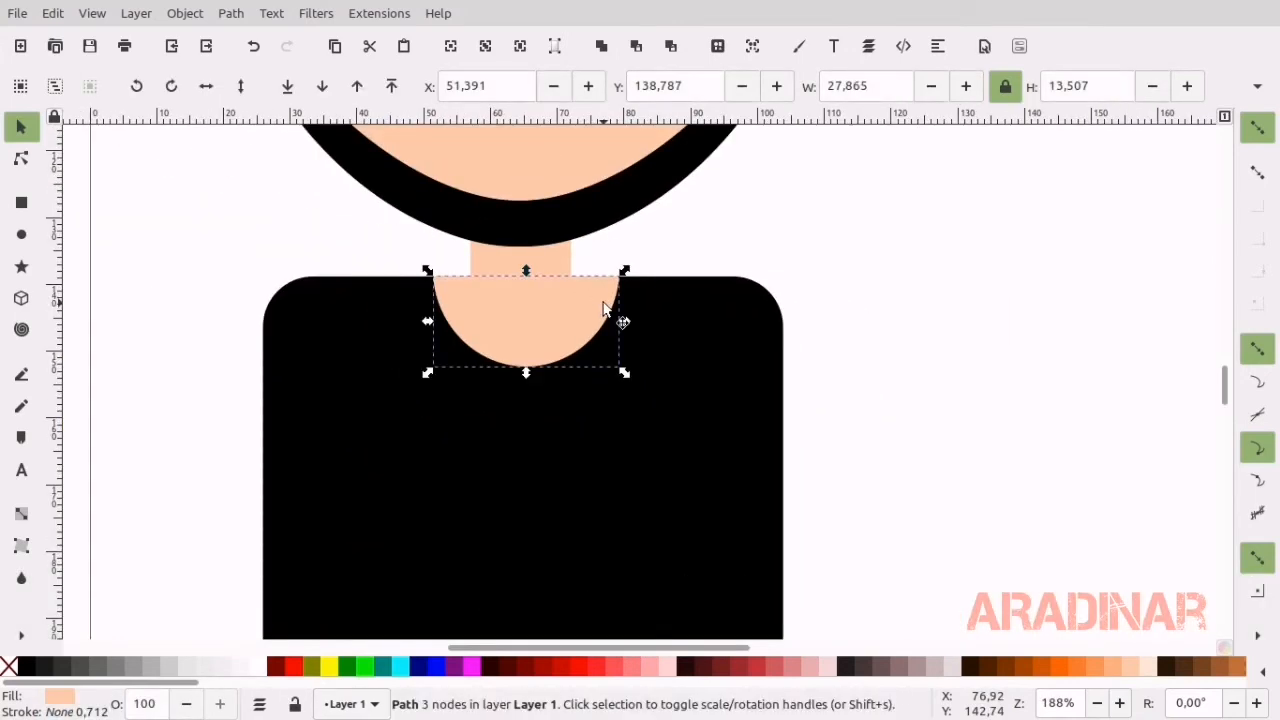
key("Left")
left_click(645, 247)
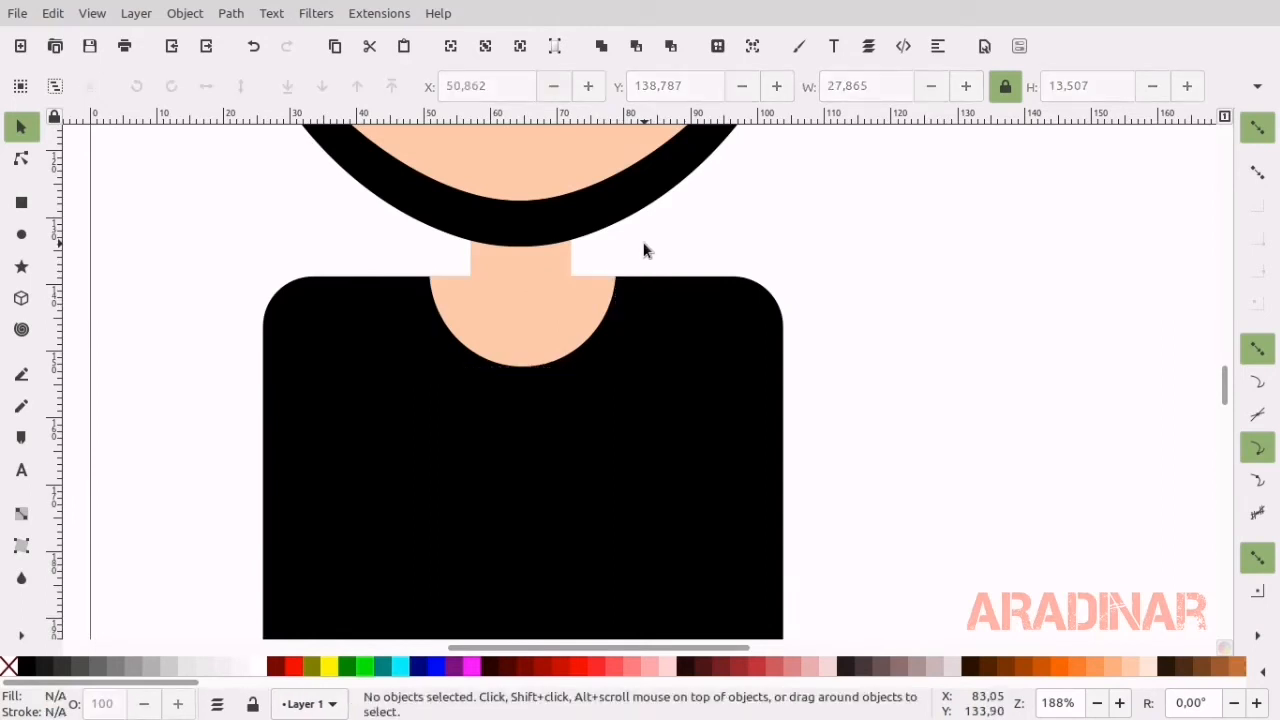
Draw a rectangle about 149.3 × 37.7 mm in the empty area left of the page and move it down beside the torso.
scroll(644, 250, "down", 4, "ctrl")
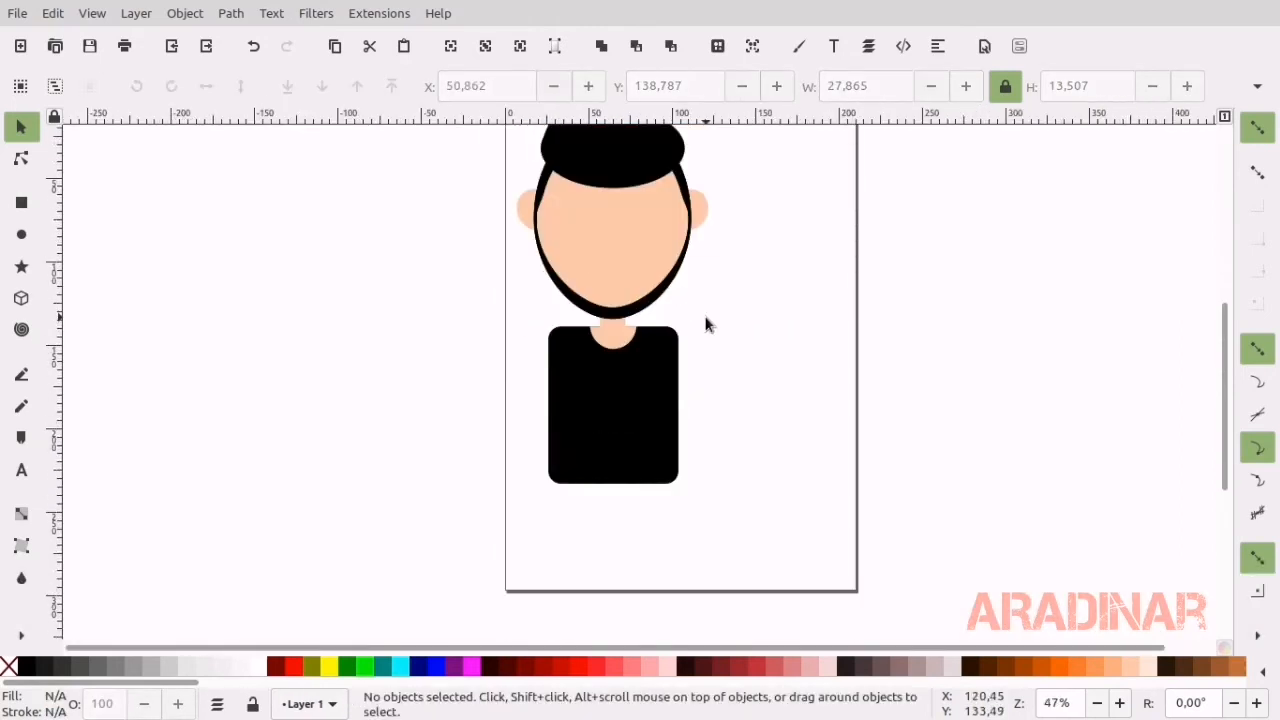
scroll(740, 333, "up", 2)
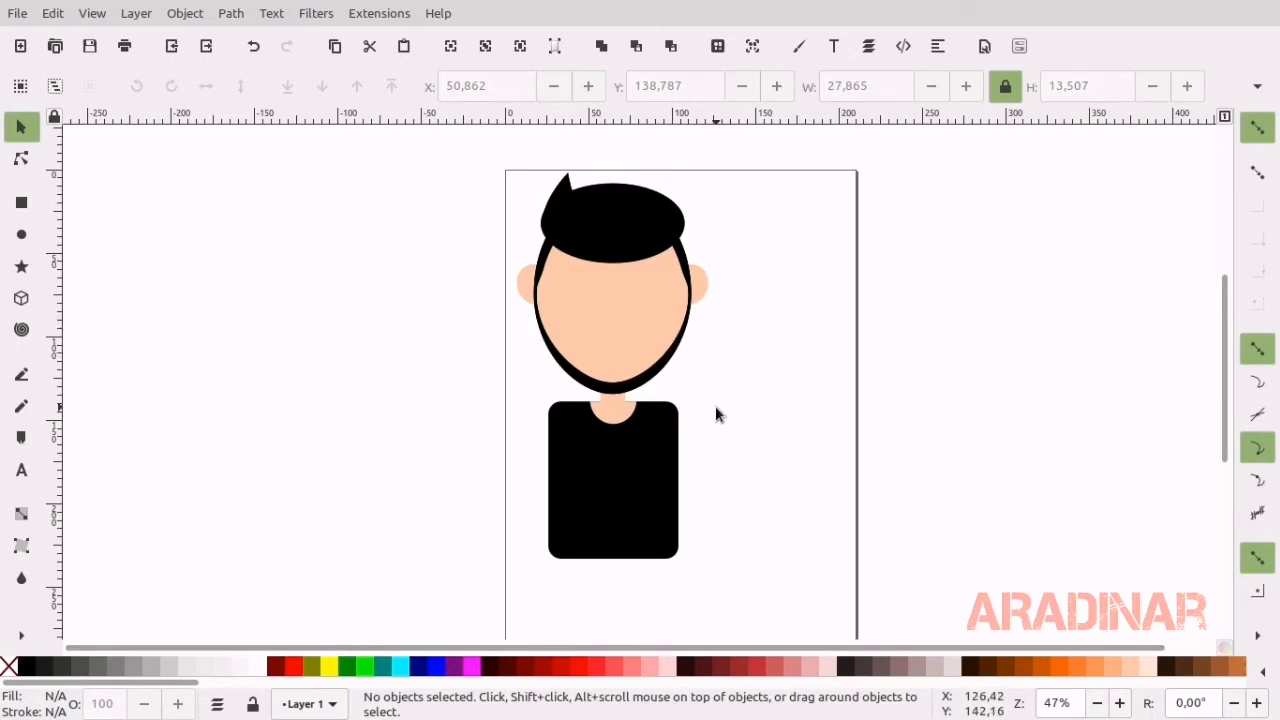
left_click(21, 204)
left_click_drag(112, 303, 360, 366)
left_click_drag(361, 316, 364, 270)
left_click(18, 124)
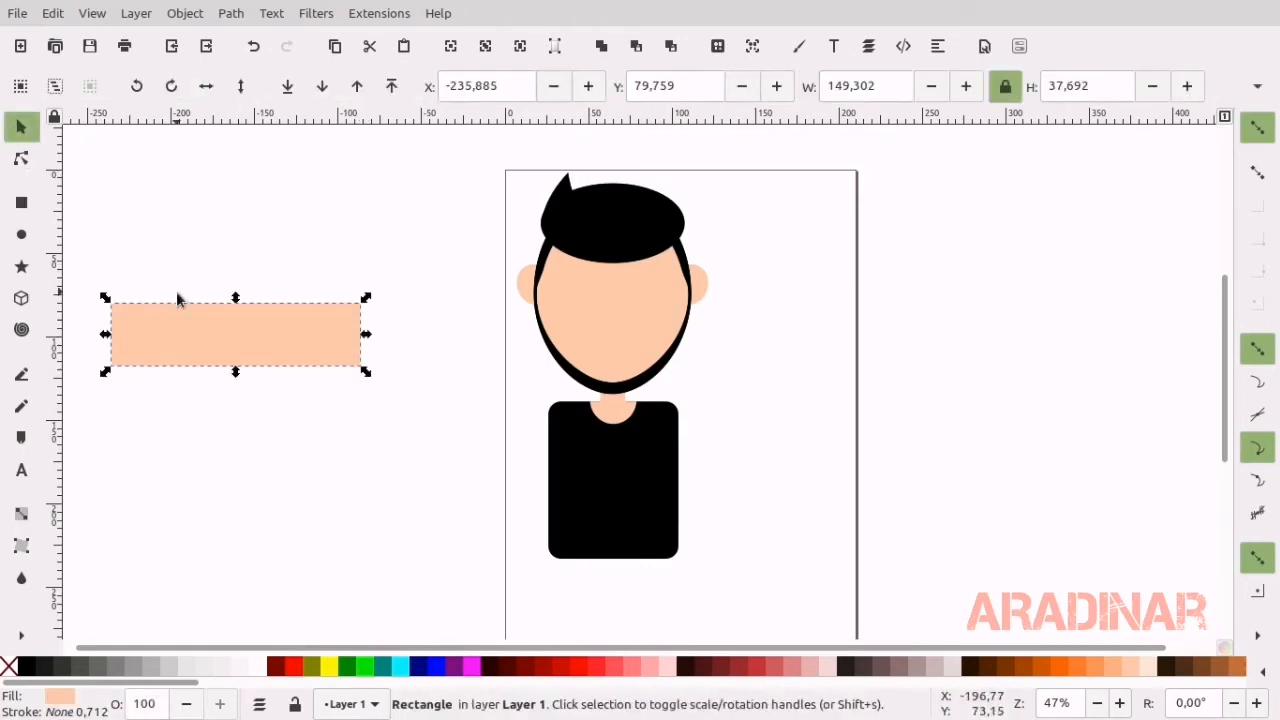
left_click_drag(208, 353, 258, 444)
Round the rectangle's corners to a vertical radius of about 7.3 mm and fill it with medium grey.
key("r")
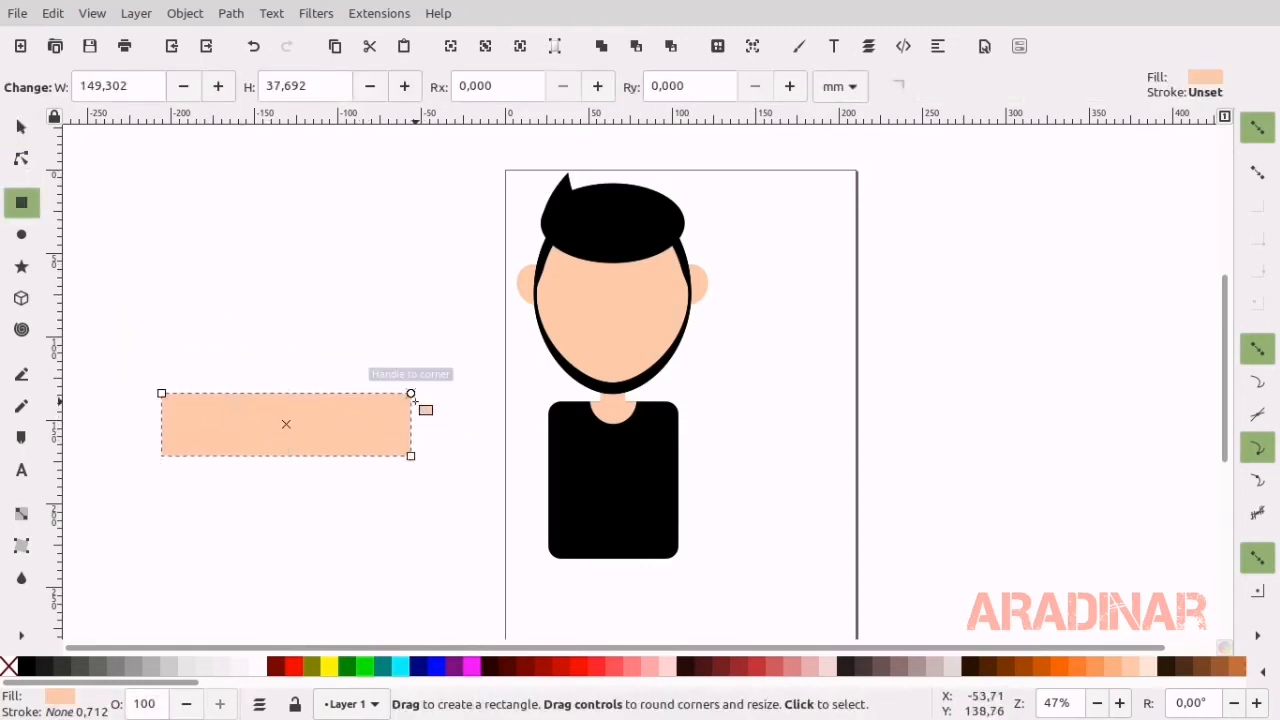
left_click_drag(410, 394, 410, 406)
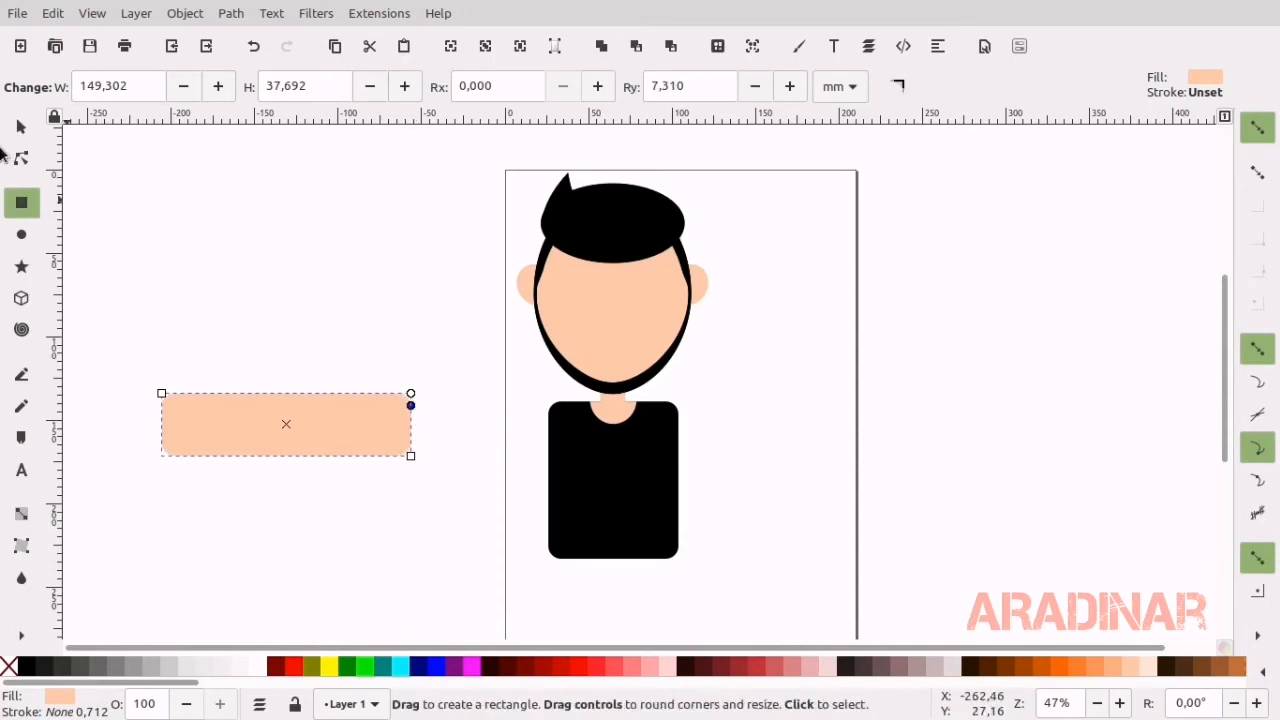
left_click(21, 126)
left_click(112, 661)
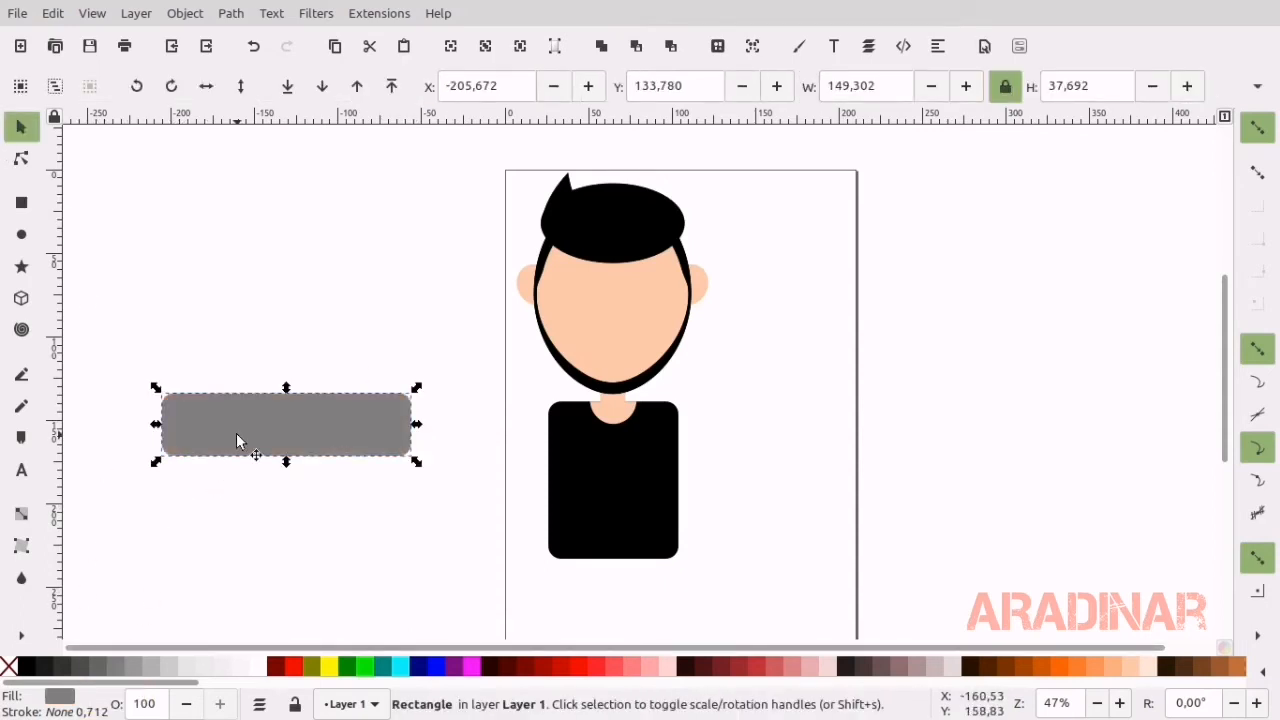
Duplicate the grey rounded rectangle and give the copy a white stroke with no fill.
key("ctrl+d")
right_click(27, 665)
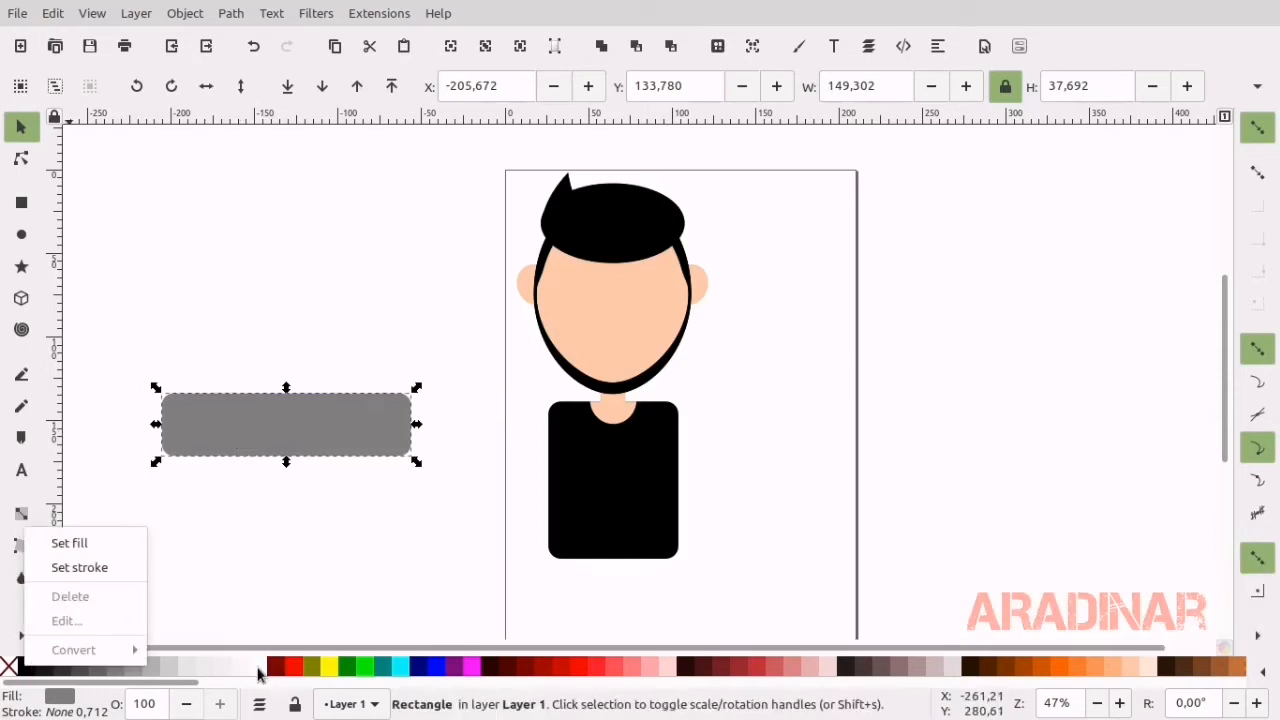
right_click(258, 668)
right_click(260, 666)
left_click(285, 566)
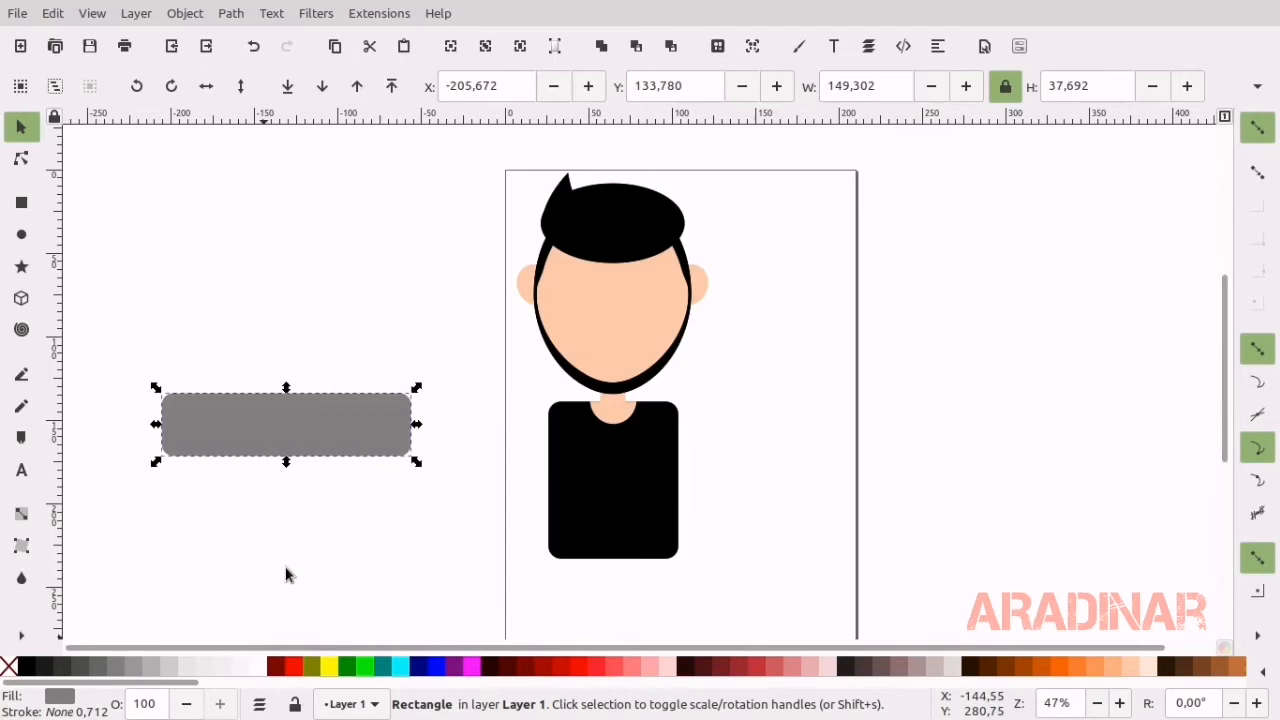
right_click(60, 700)
left_click(115, 677)
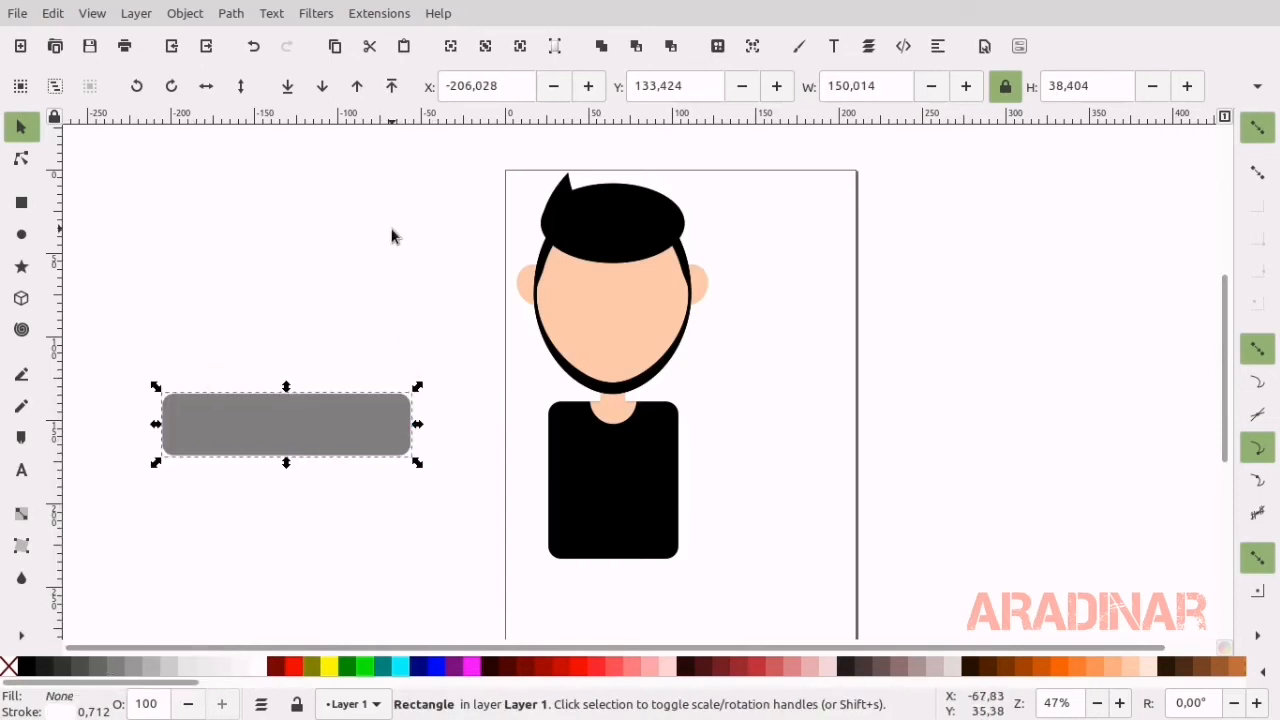
Scale the white outline copy down to about 141.5 × 36.2 mm so it fits inside the grey rectangle.
scroll(326, 380, "up", 3, "ctrl")
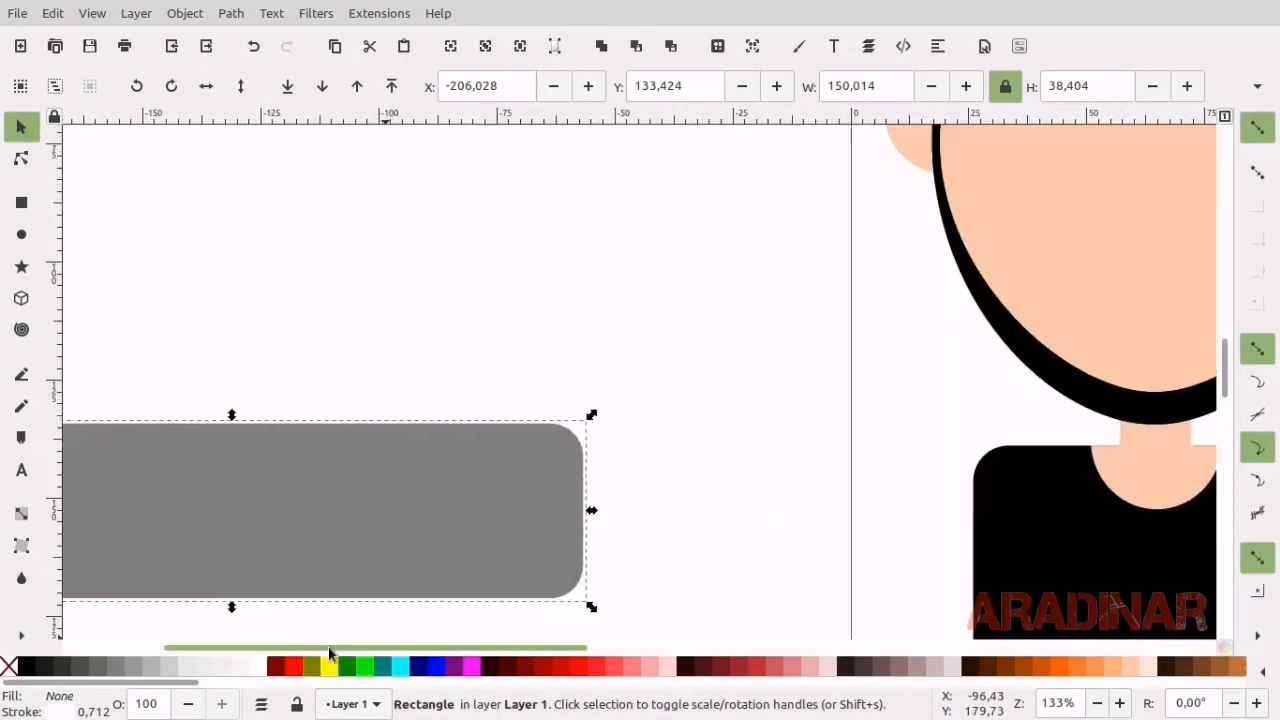
scroll(329, 652, "left", 6)
scroll(520, 429, "down", 7)
scroll(509, 443, "up", 5)
key("ctrl")
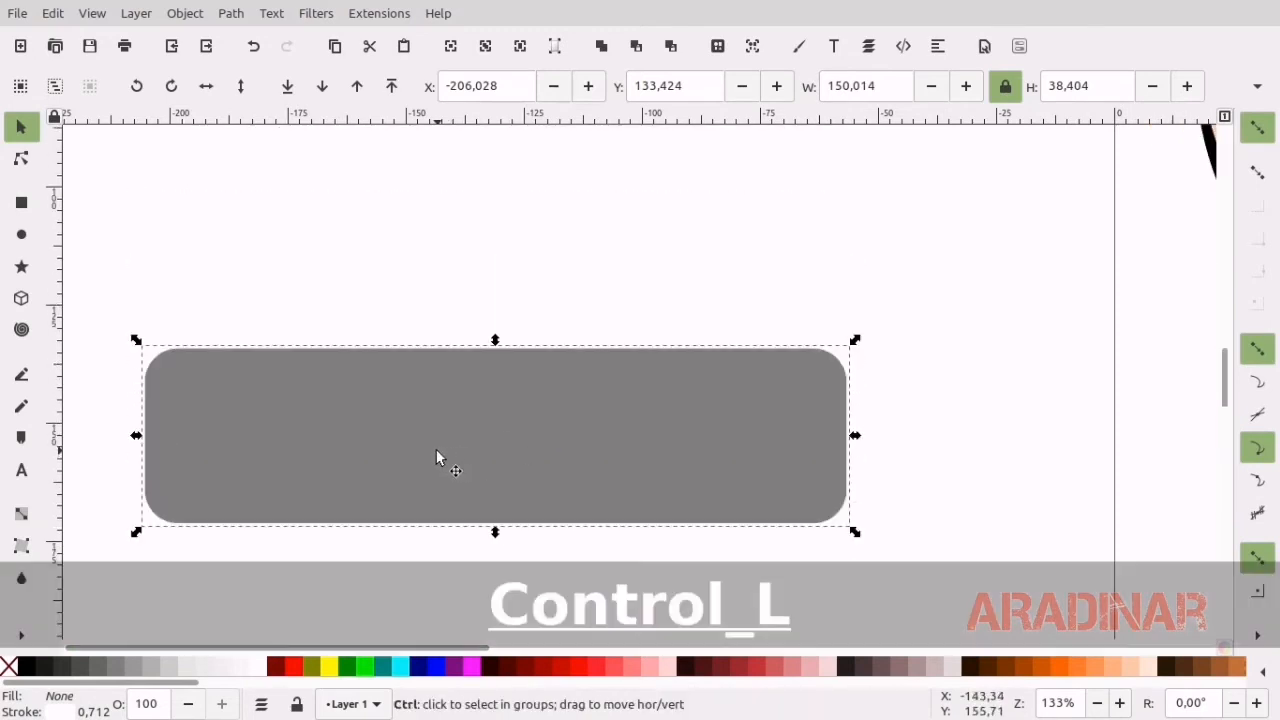
scroll(436, 457, "up", 2, "ctrl")
scroll(436, 457, "down", 3)
scroll(443, 472, "down", 1, "ctrl")
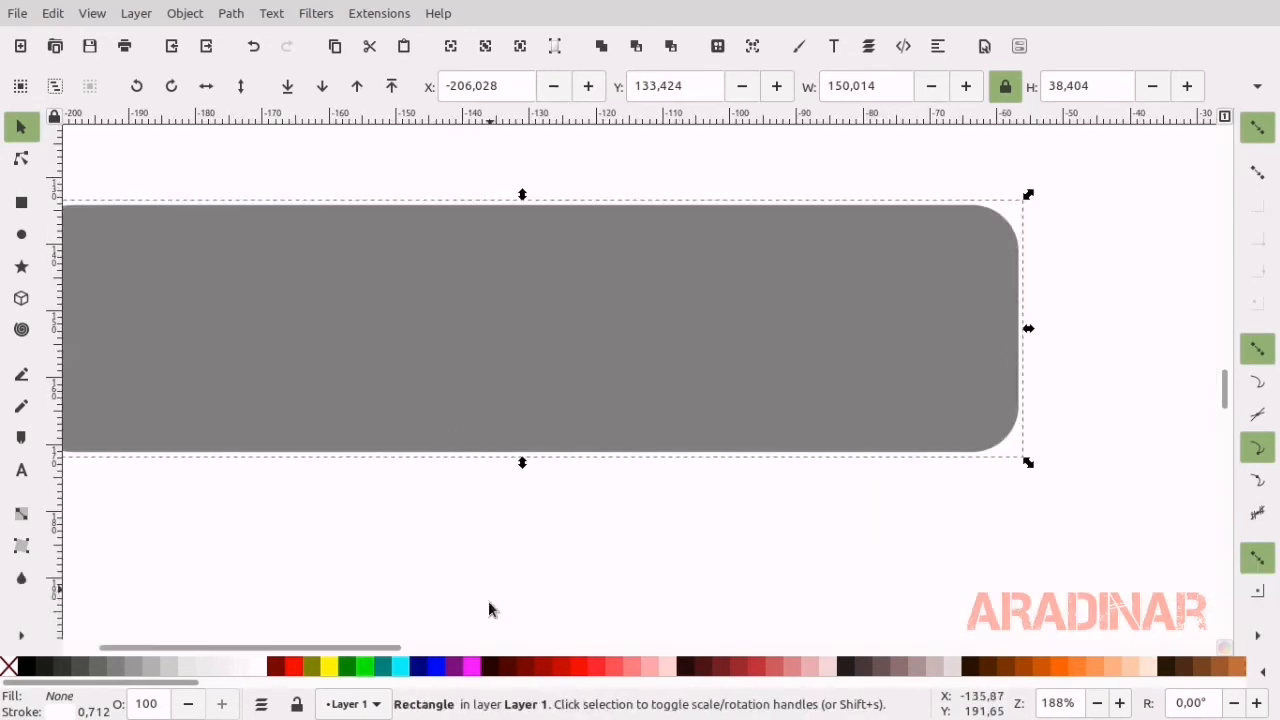
scroll(420, 645, "left", 3)
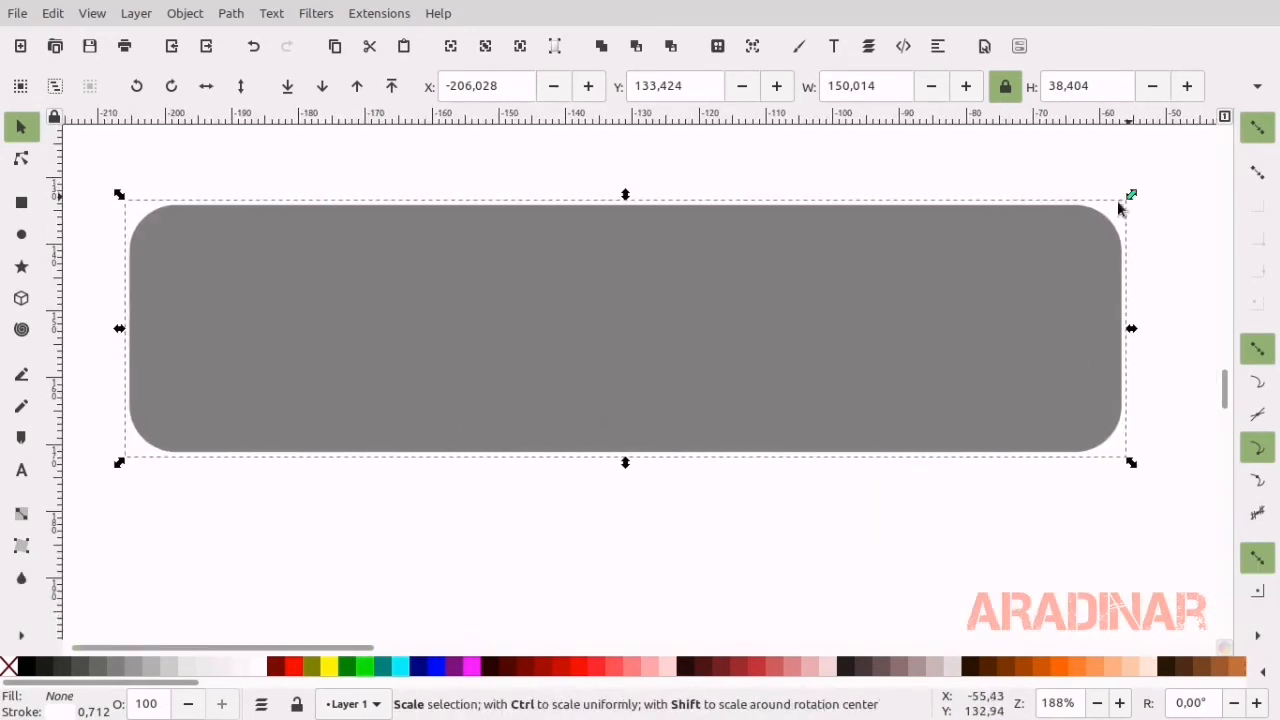
left_click_drag(1119, 202, 1102, 210)
Nudge the white outline up and right to about X -203.4, Y 134.5 mm within the grey rectangle.
key("Up")
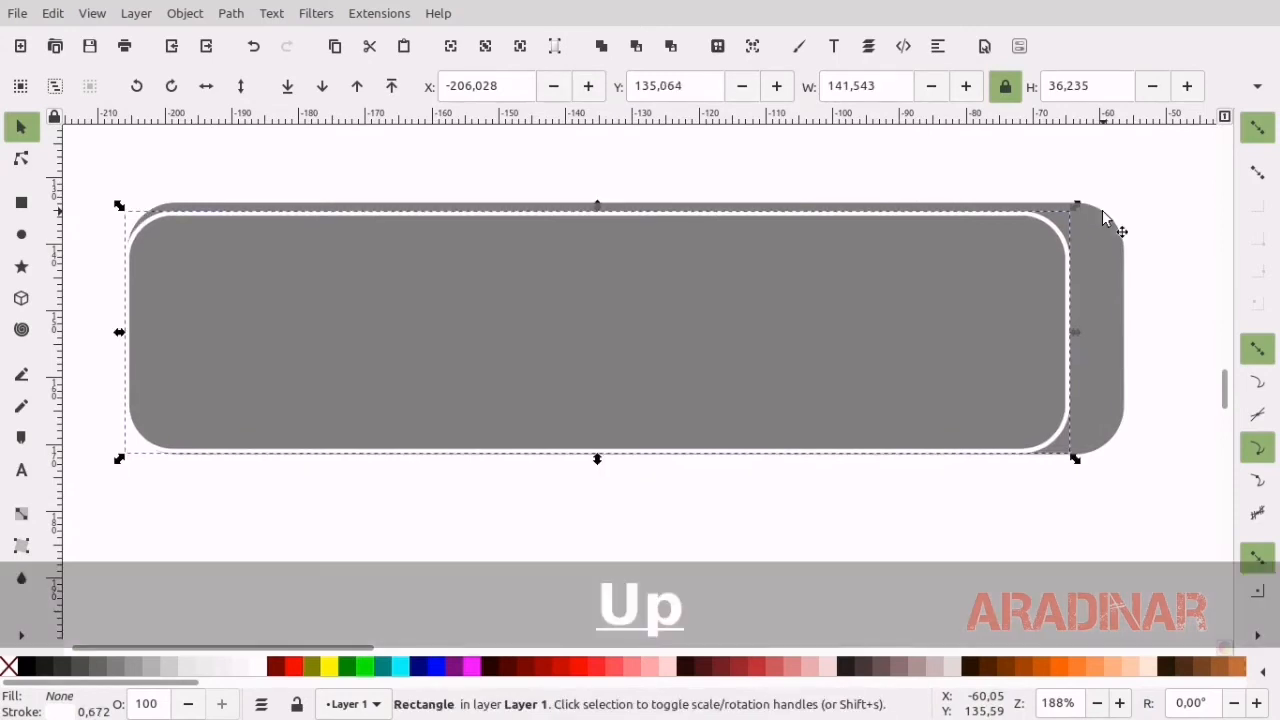
key("Up")
key("Right")
key("Right")
key("Right")
key("Right")
key("Right")
left_click(1162, 208)
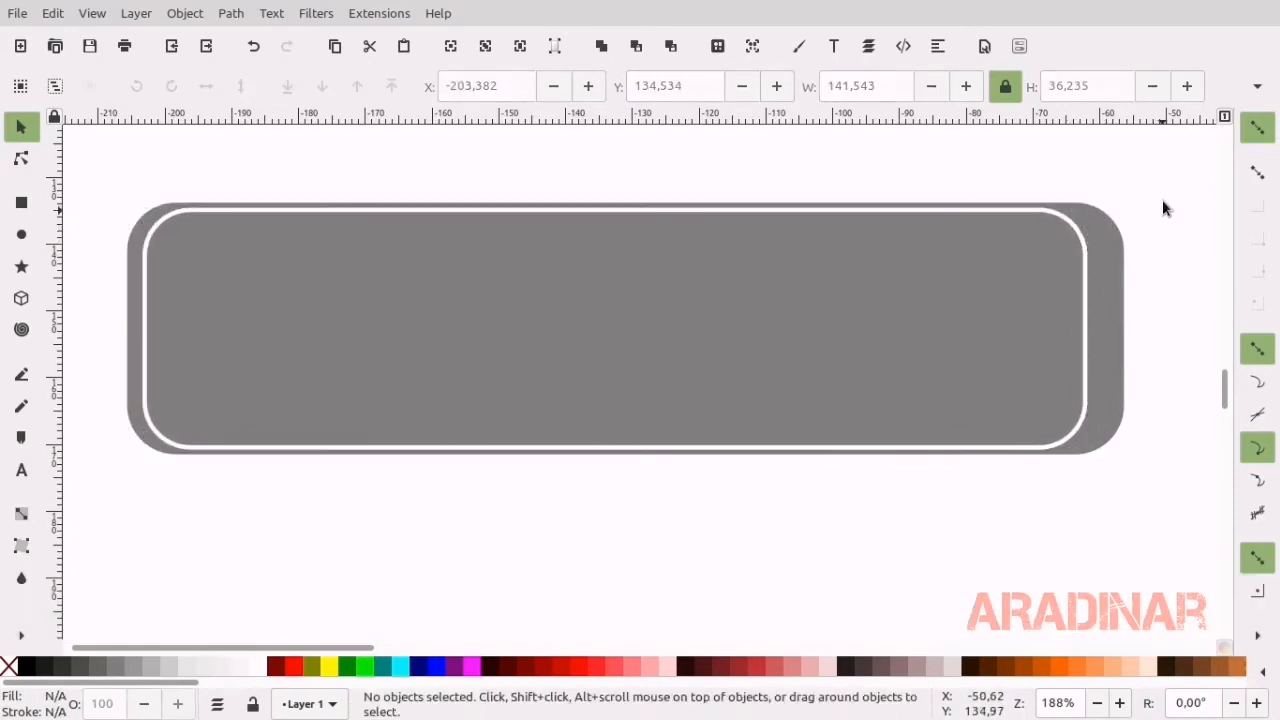
Centre the white outline and the grey rectangle on each other, both horizontally and vertically.
left_click_drag(1170, 150, 60, 530)
left_click(936, 47)
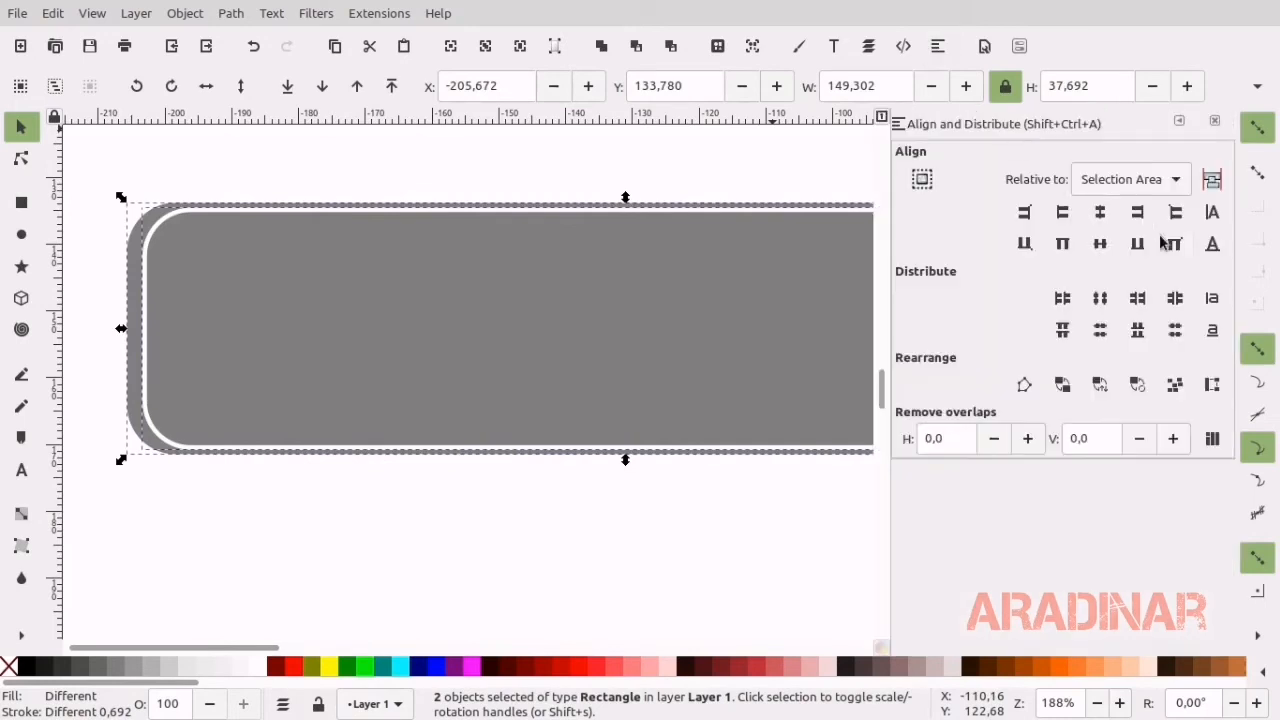
left_click(1099, 212)
left_click(1099, 243)
left_click(1215, 121)
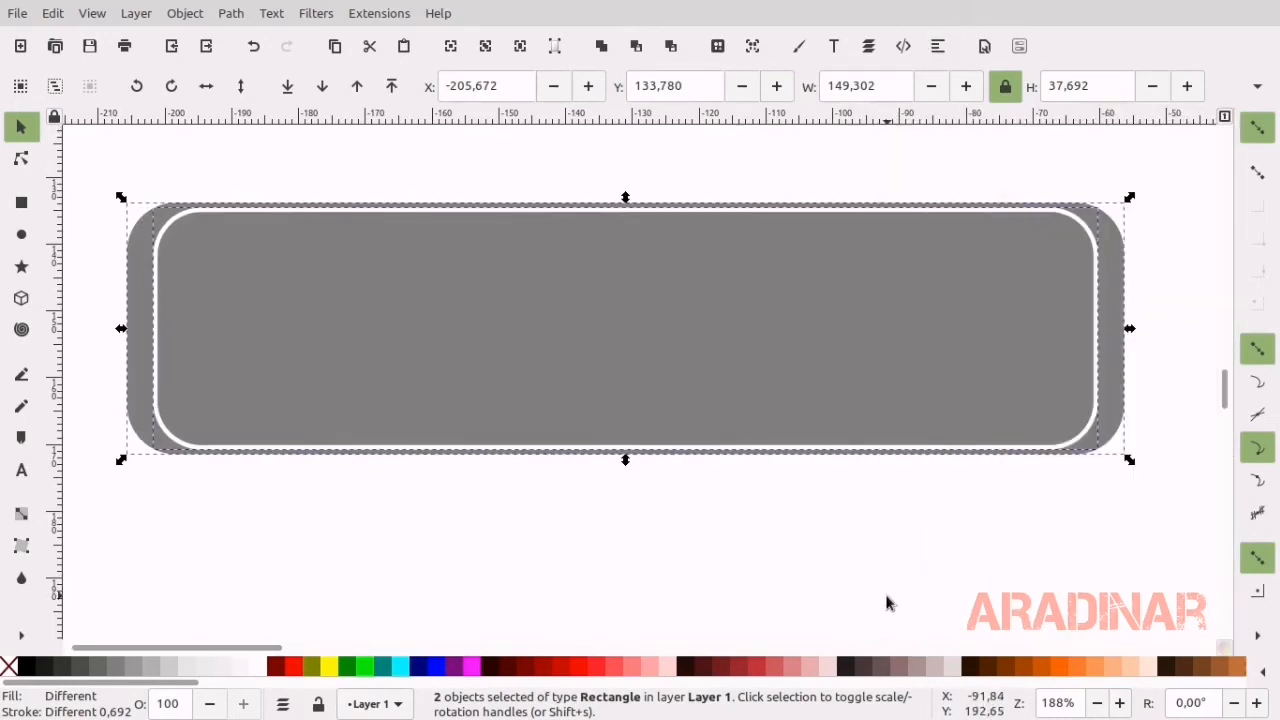
Group the grey rectangle with its white outline.
left_click(884, 592)
left_click_drag(94, 157, 1099, 603)
key("ctrl+g")
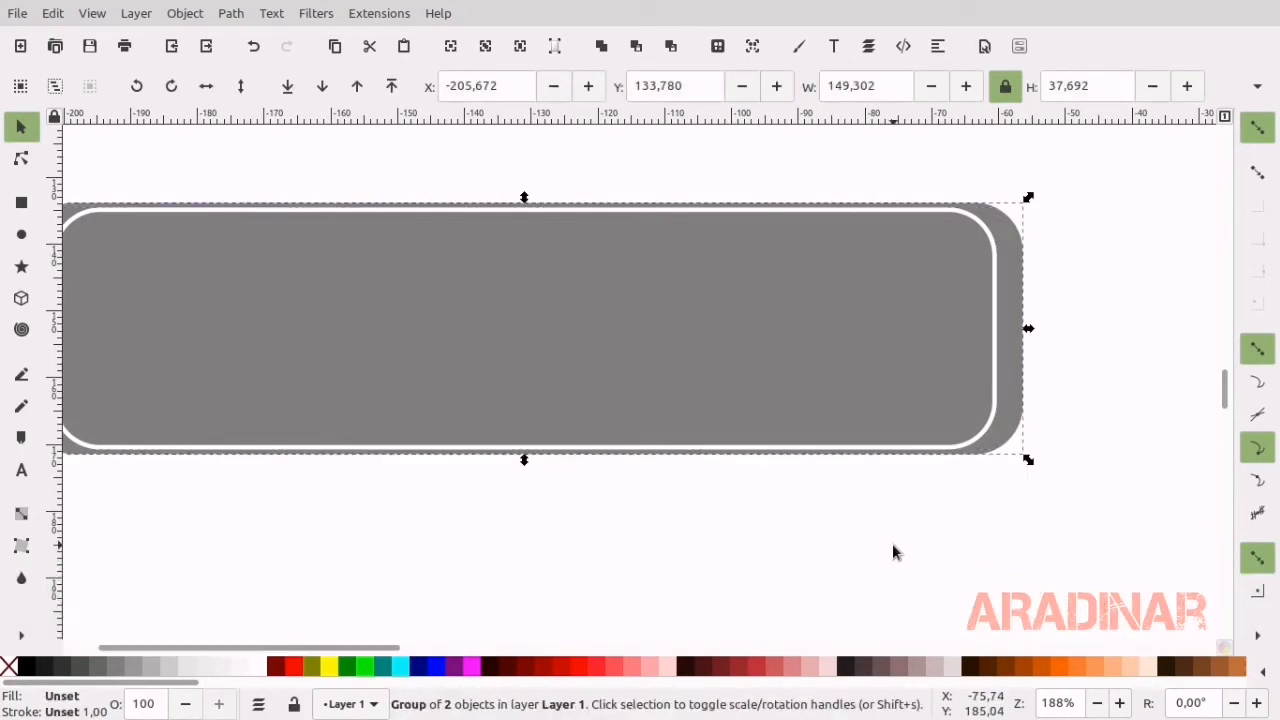
Draw a square-cornered dark grey rectangle about 48.2 × 14.3 mm just below the grouped rounded rectangle.
left_click(21, 201)
left_click_drag(351, 484, 675, 582)
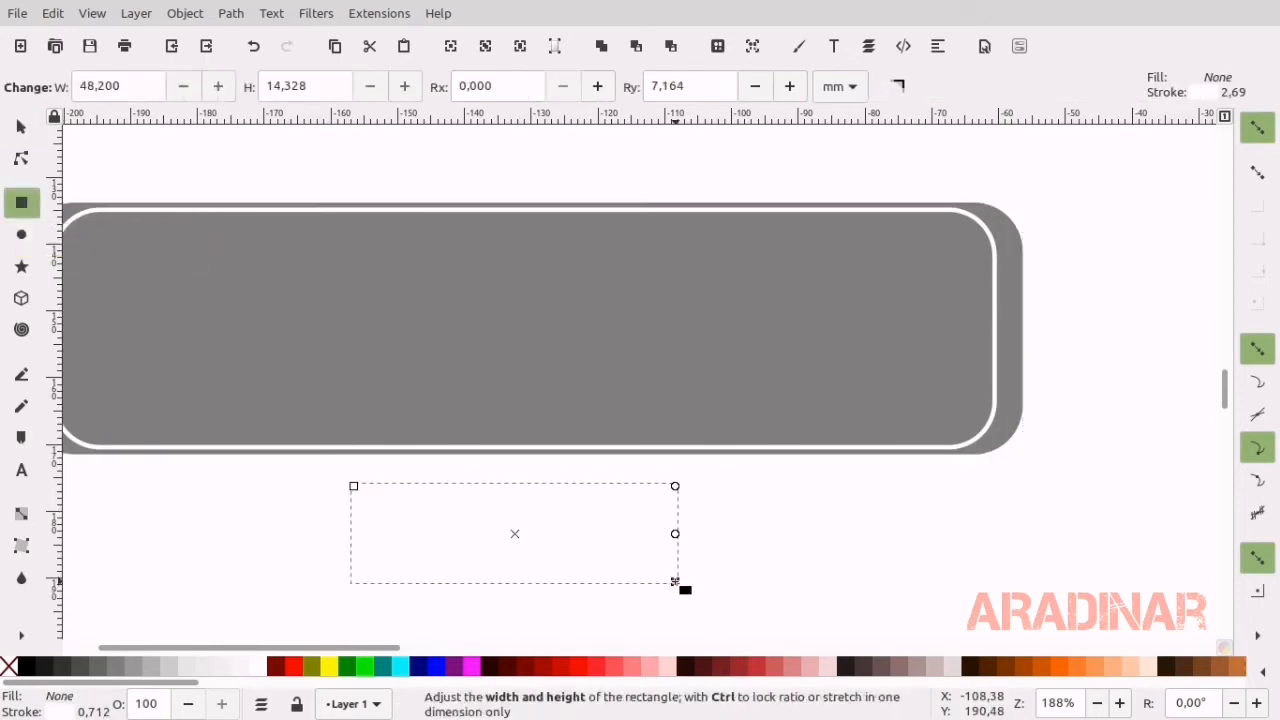
left_click(88, 668)
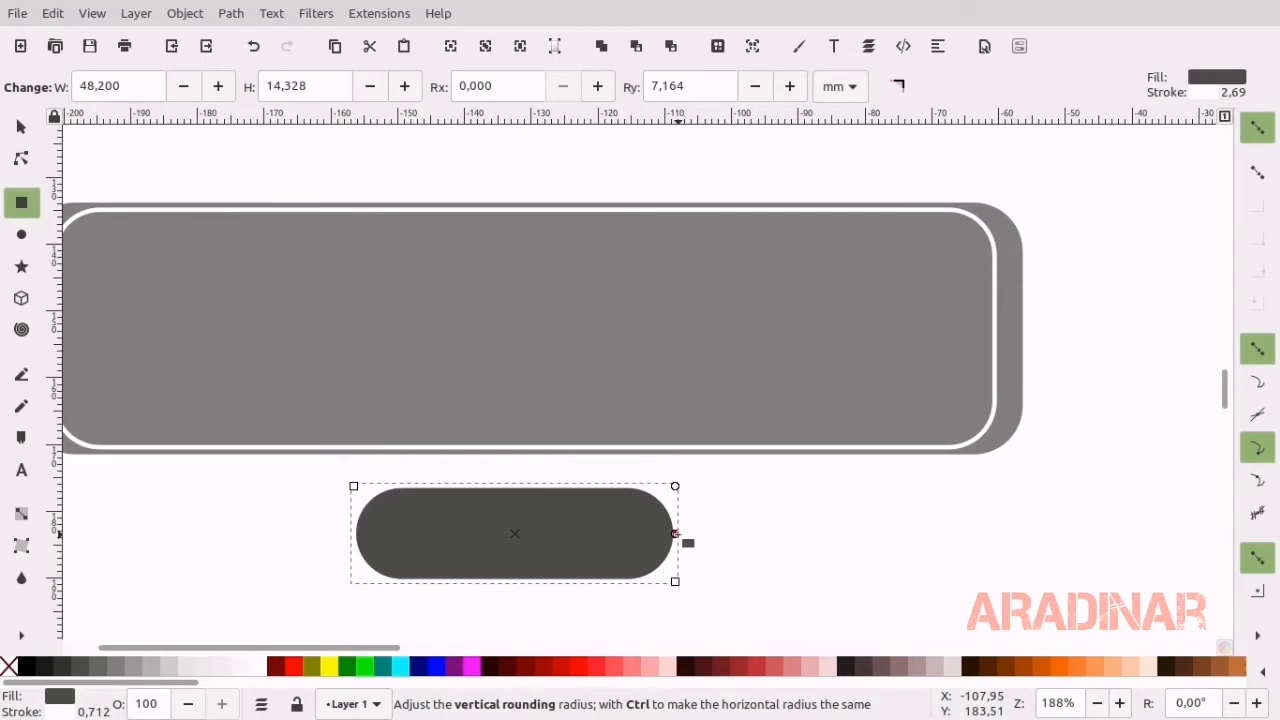
left_click_drag(675, 533, 676, 486)
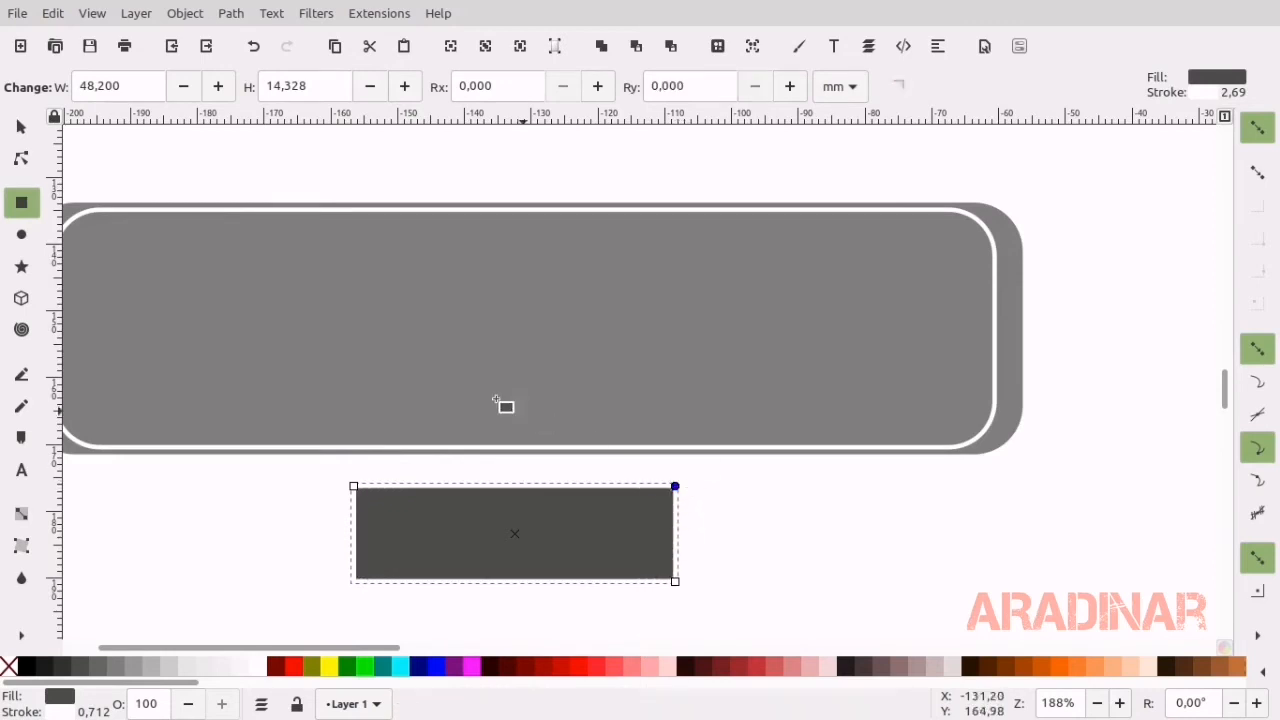
left_click(24, 128)
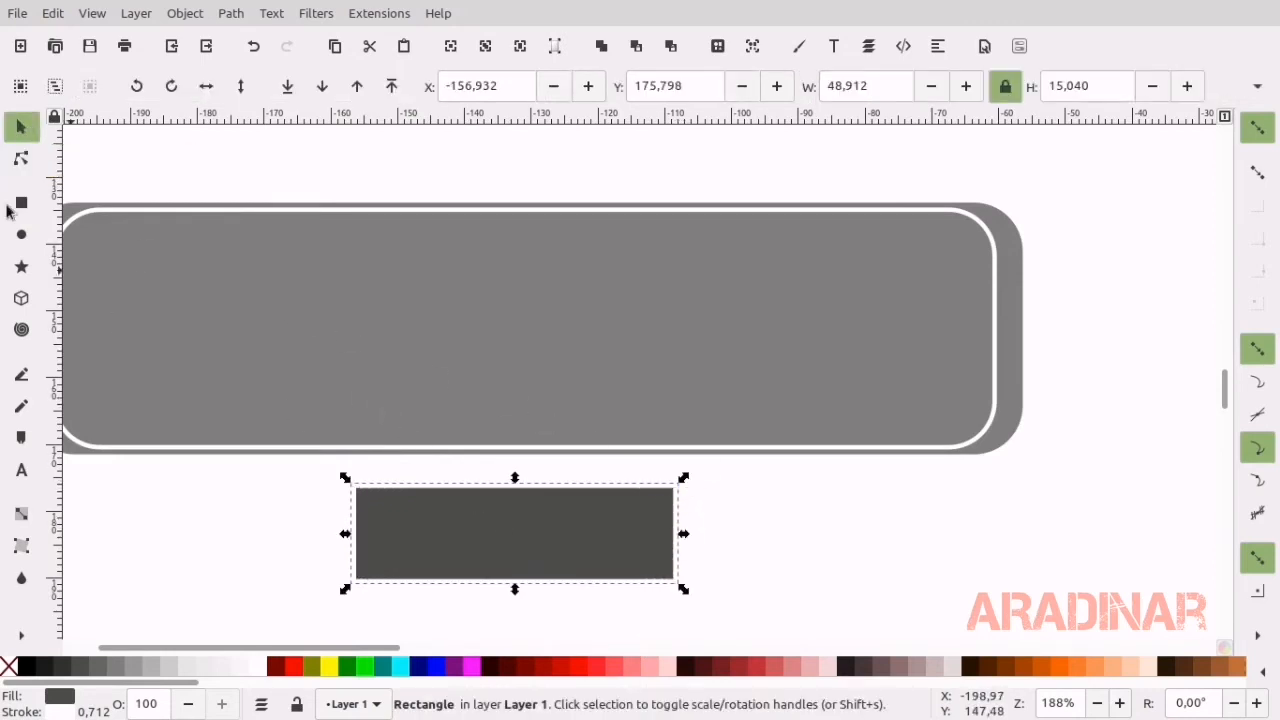
Cut a ribbon notch in the dark rectangle by adding a node midway on its right edge and moving it about 4.7 mm inward.
left_click(21, 157)
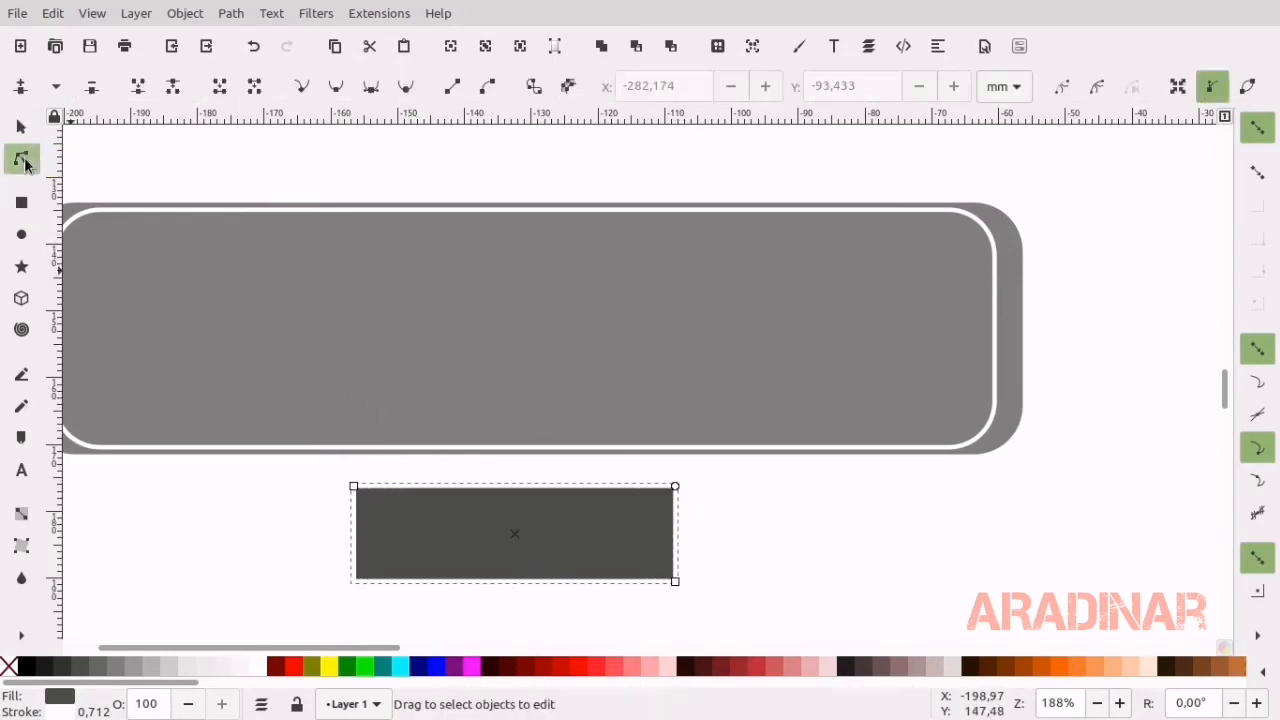
double_click(675, 540)
left_click_drag(675, 540, 643, 540)
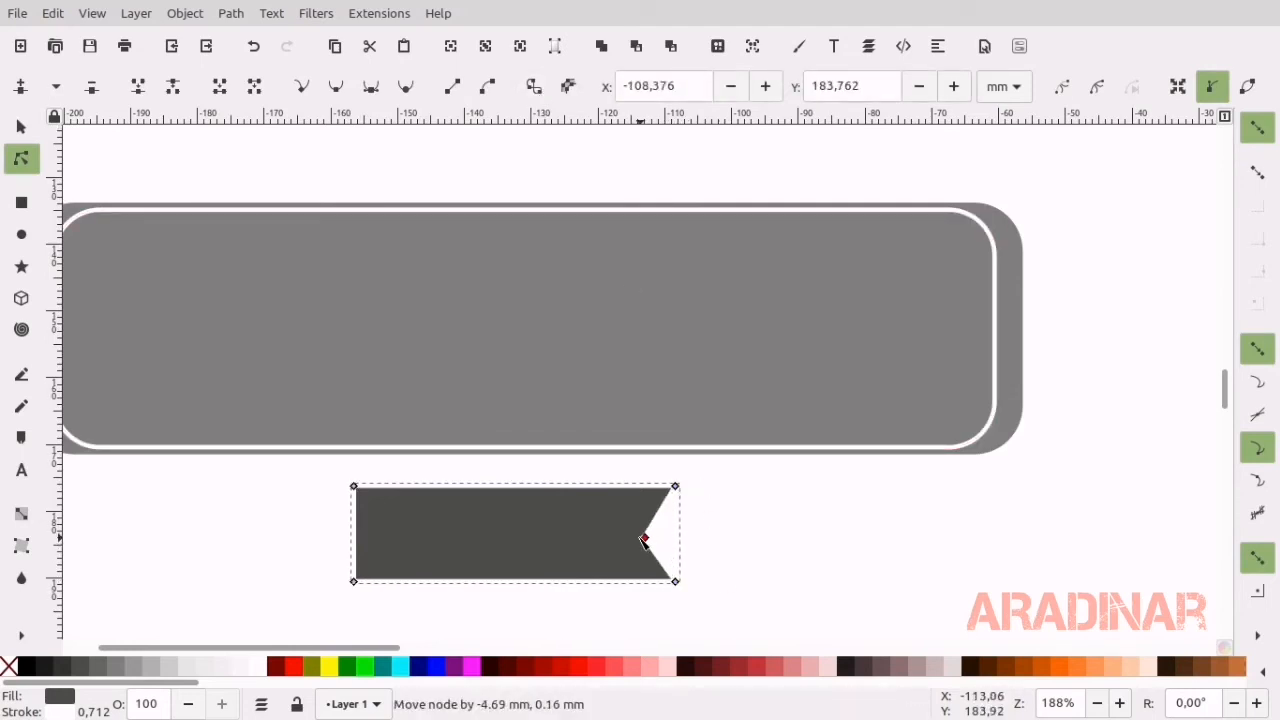
left_click(21, 127)
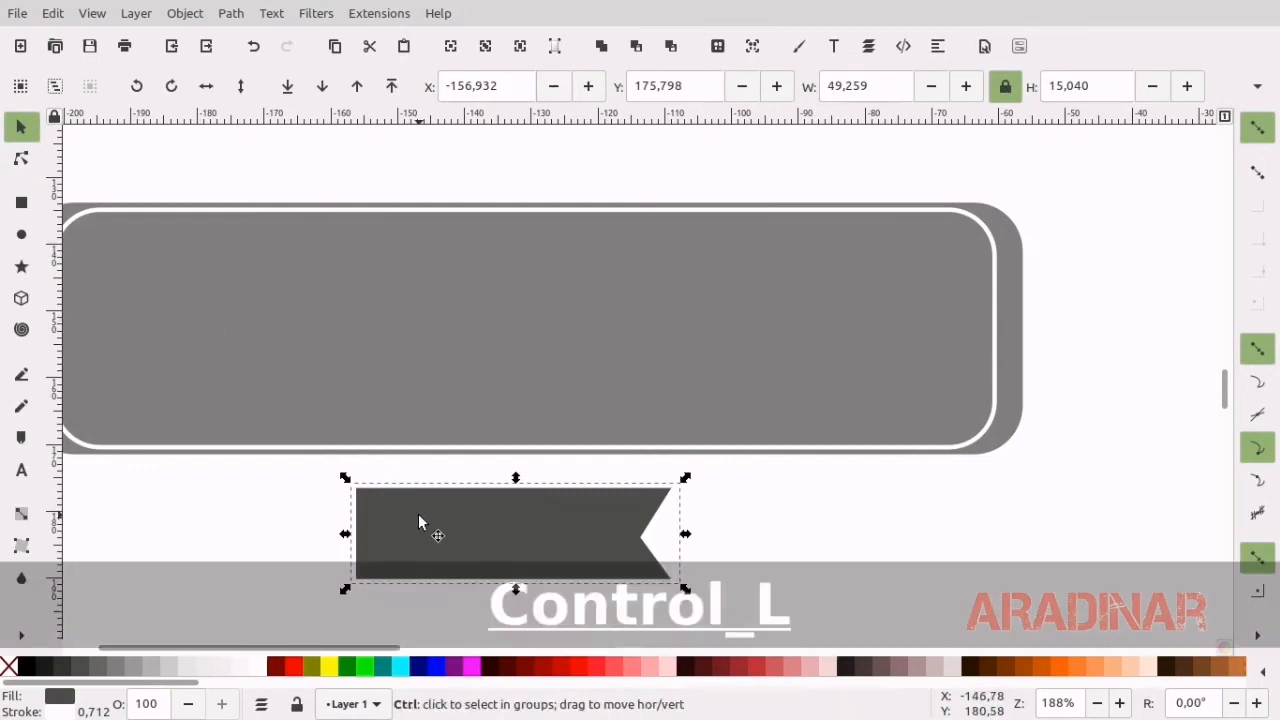
Duplicate the dark ribbon and give the copy a white stroke with no fill.
key("ctrl+d")
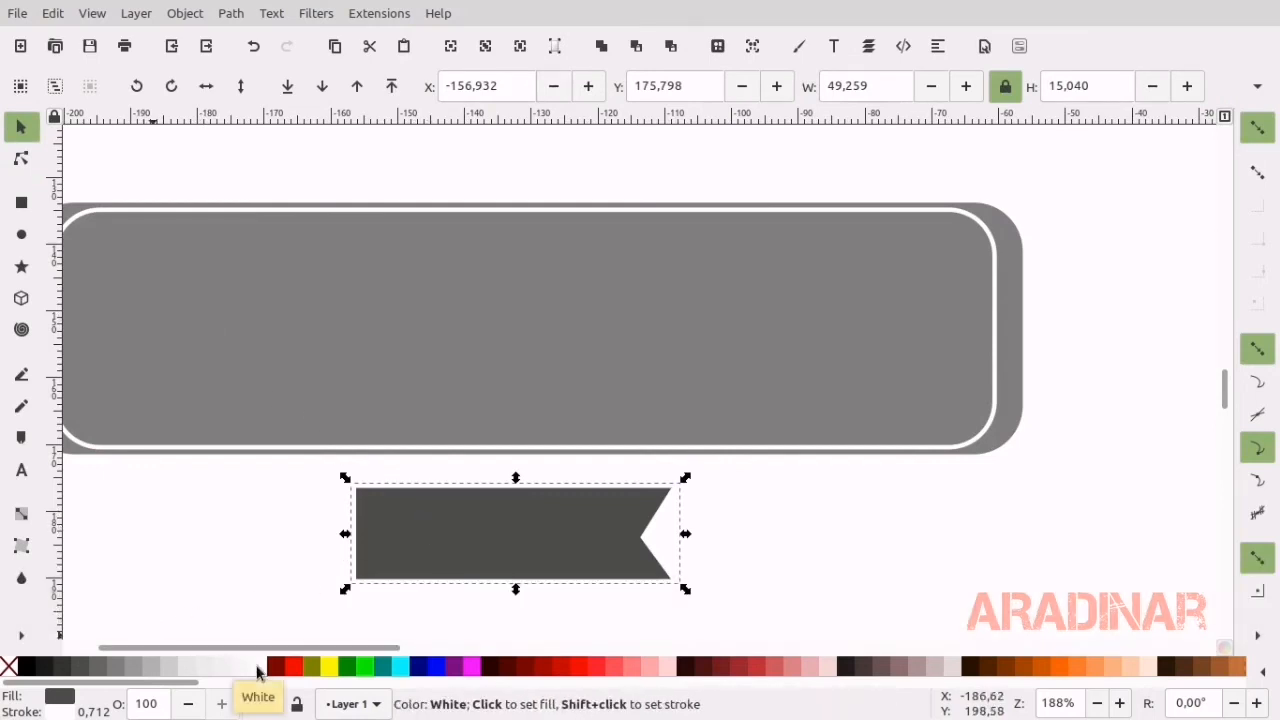
right_click(258, 666)
left_click(282, 568)
right_click(60, 700)
left_click(117, 685)
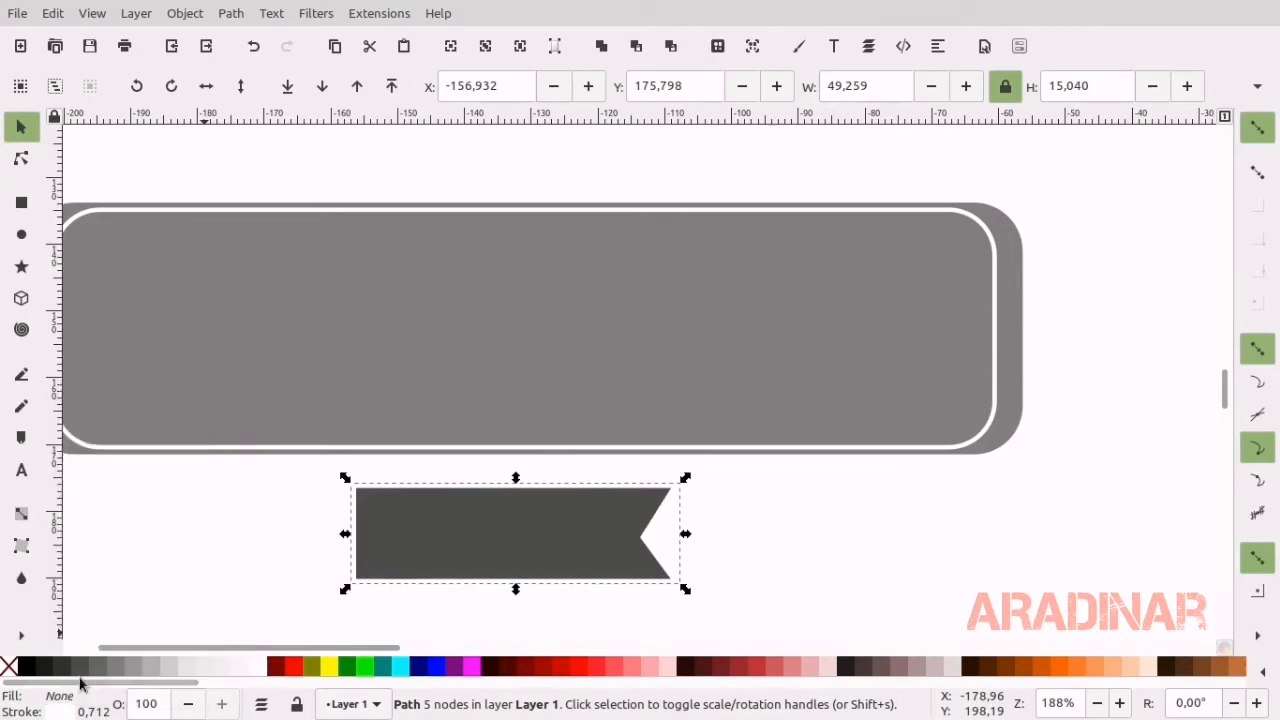
Scale the white ribbon outline down to about 41 × 12.5 mm so it fits inside the dark ribbon.
left_click_drag(686, 590, 667, 582)
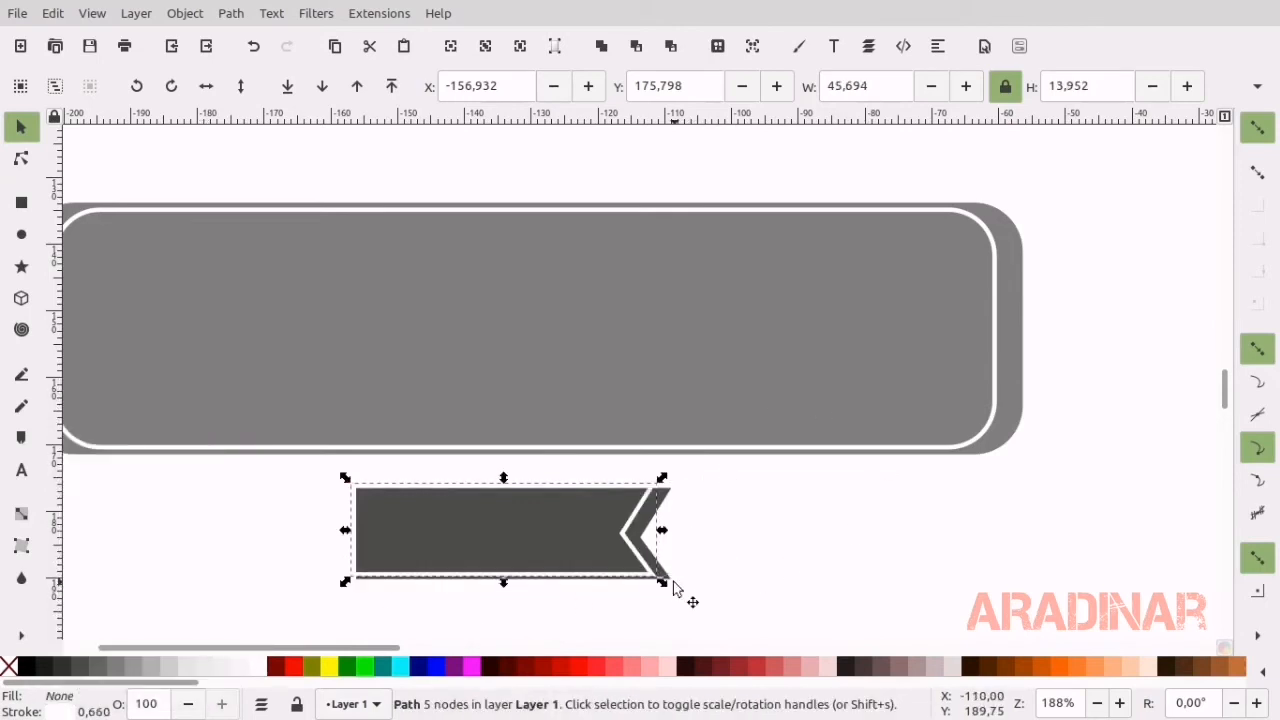
left_click(669, 579)
left_click(601, 551)
key("n")
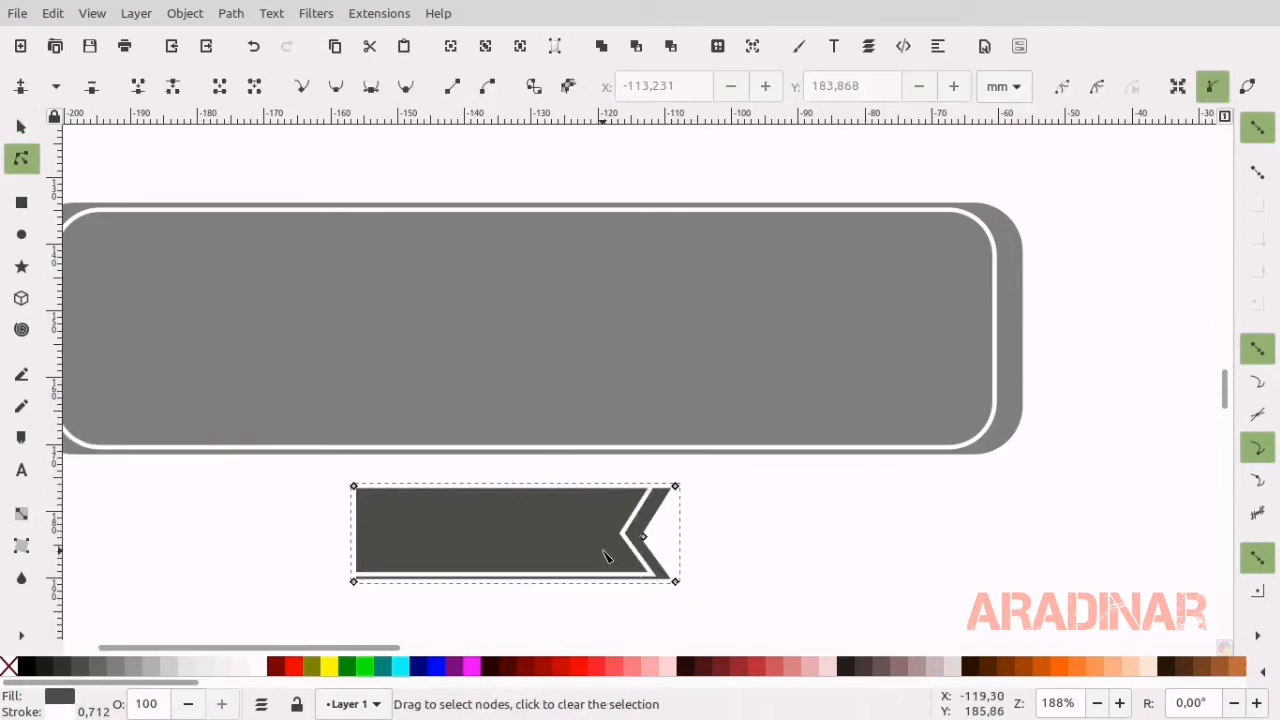
left_click(392, 576)
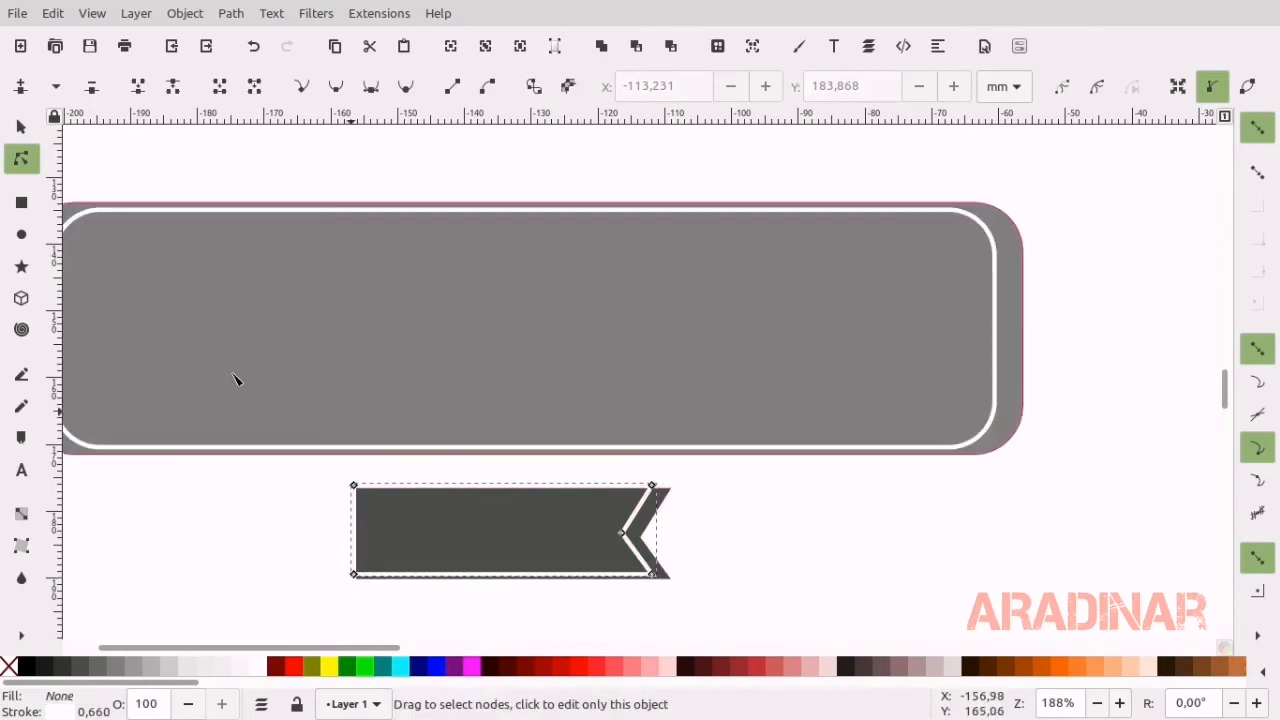
left_click(20, 126)
left_click_drag(660, 483, 625, 490)
Nudge the ribbon outline right towards the notch and stretch its left edge to a total width of about 44.2 mm.
key("Right")
key("Right")
key("Right")
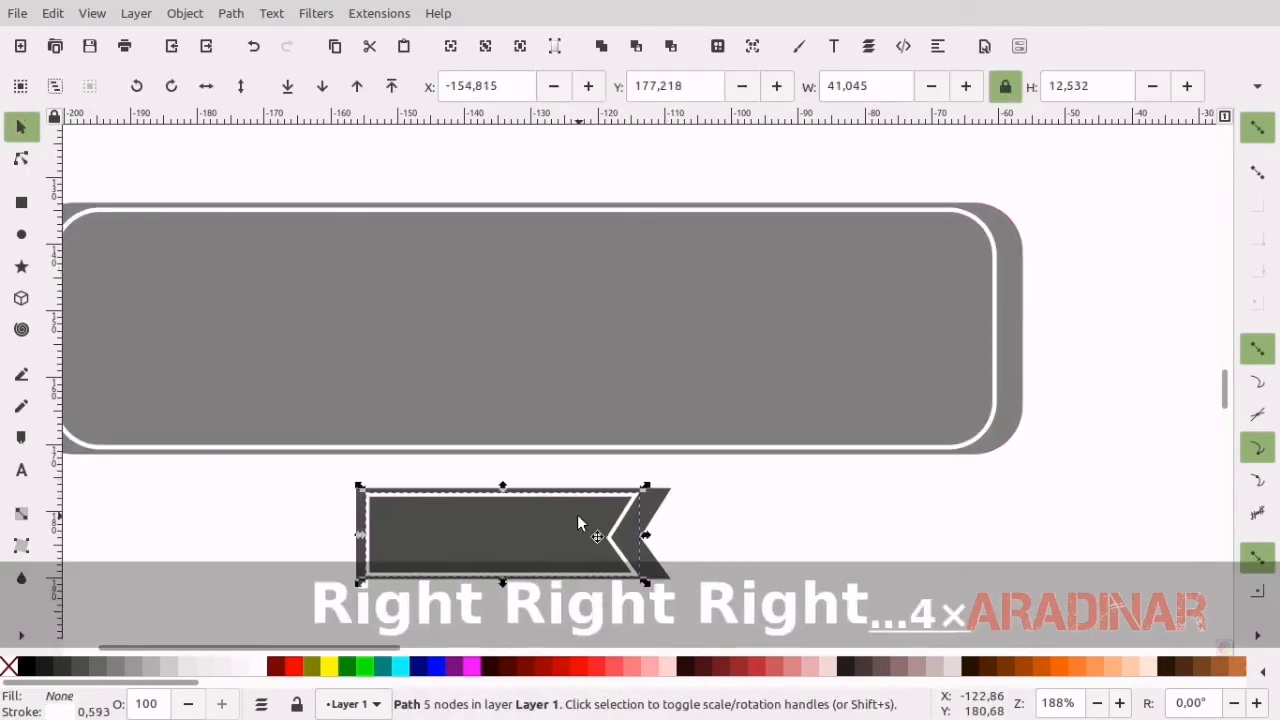
key("Right")
key("Right")
key("Right")
key("Right")
key("Right")
key("Right")
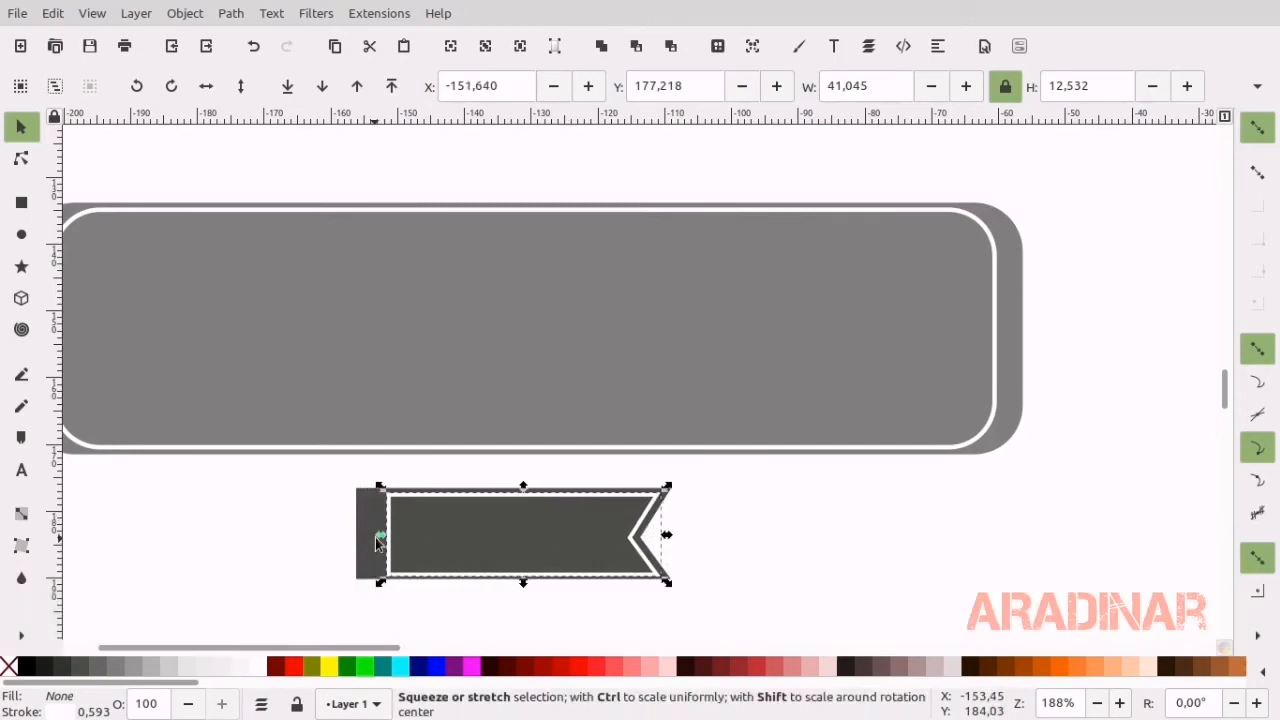
left_click_drag(380, 535, 362, 543)
left_click(305, 559)
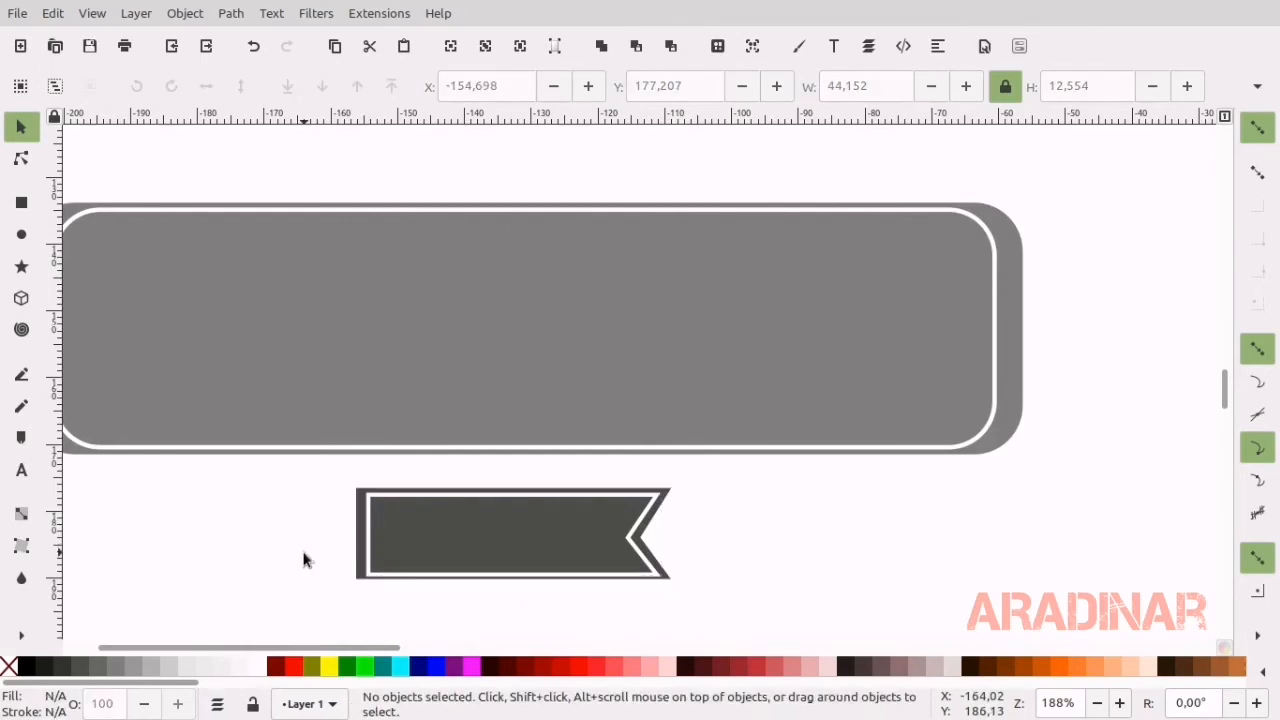
Centre the white ribbon outline and the dark ribbon on each other, both horizontally and vertically.
left_click_drag(323, 480, 760, 637)
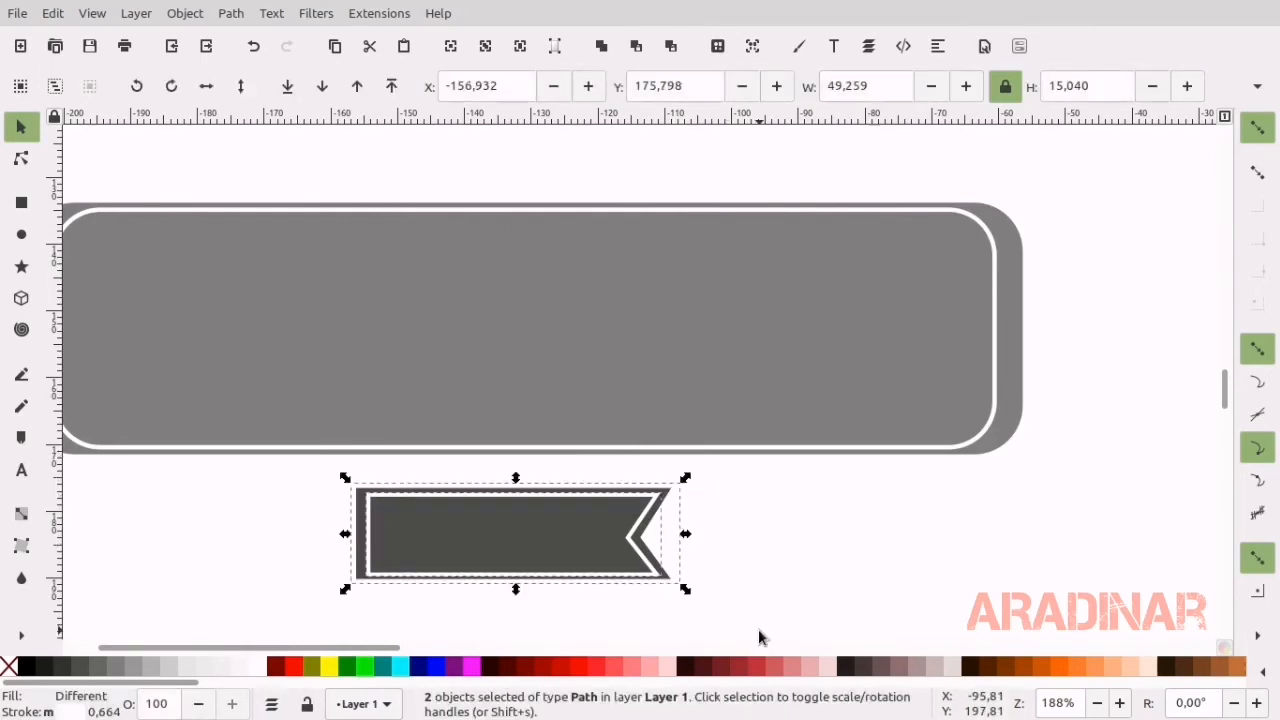
left_click(937, 46)
left_click(1100, 244)
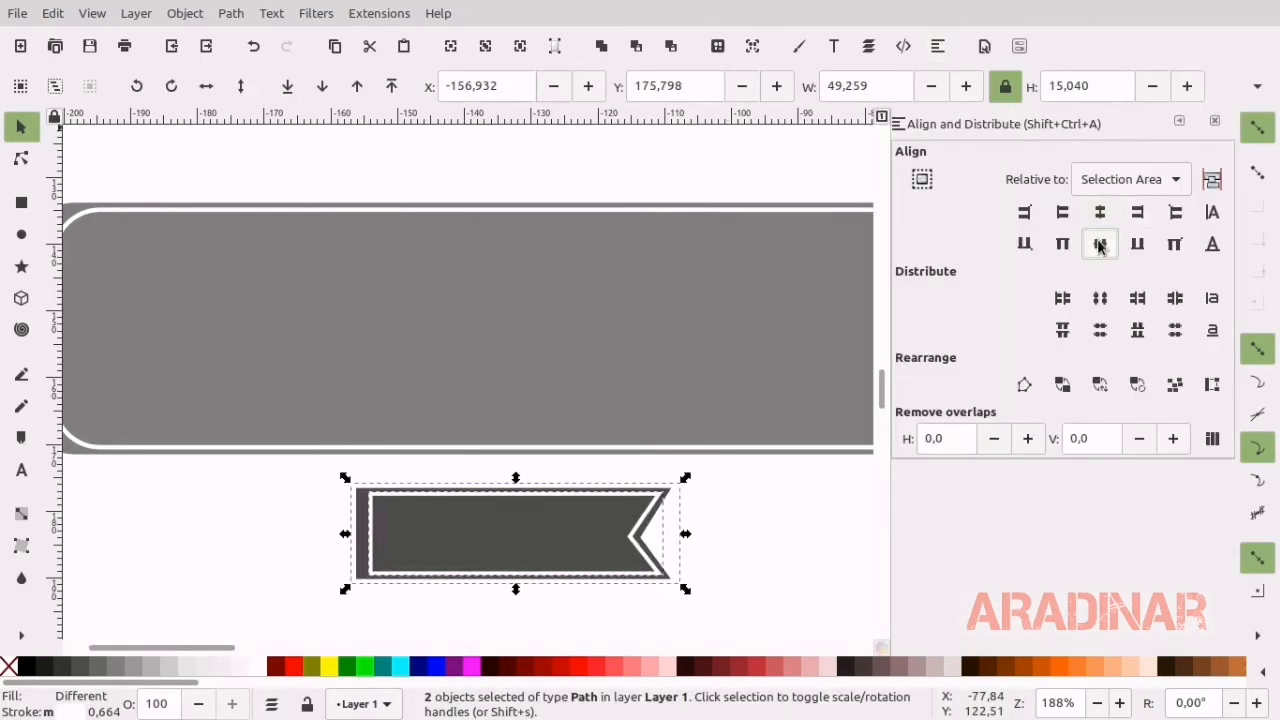
Group the dark ribbon with its white inner outline.
left_click(1214, 121)
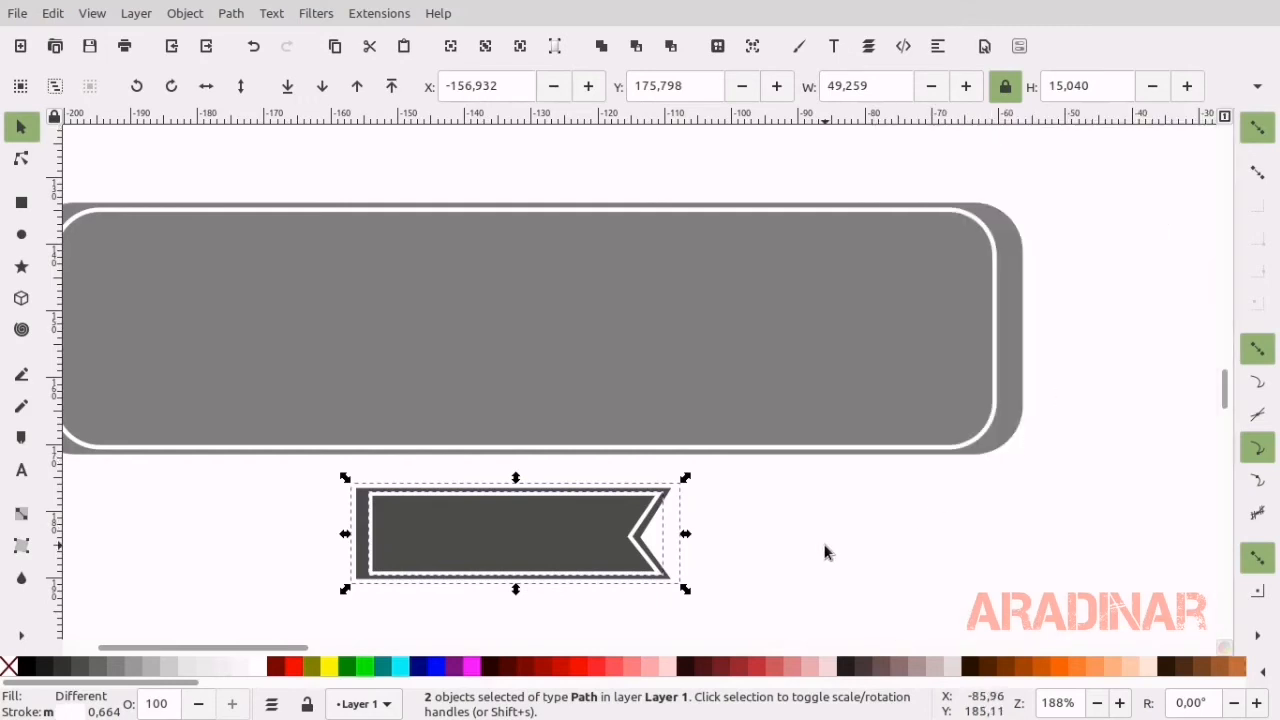
key("ctrl+g")
key("ctrl+d")
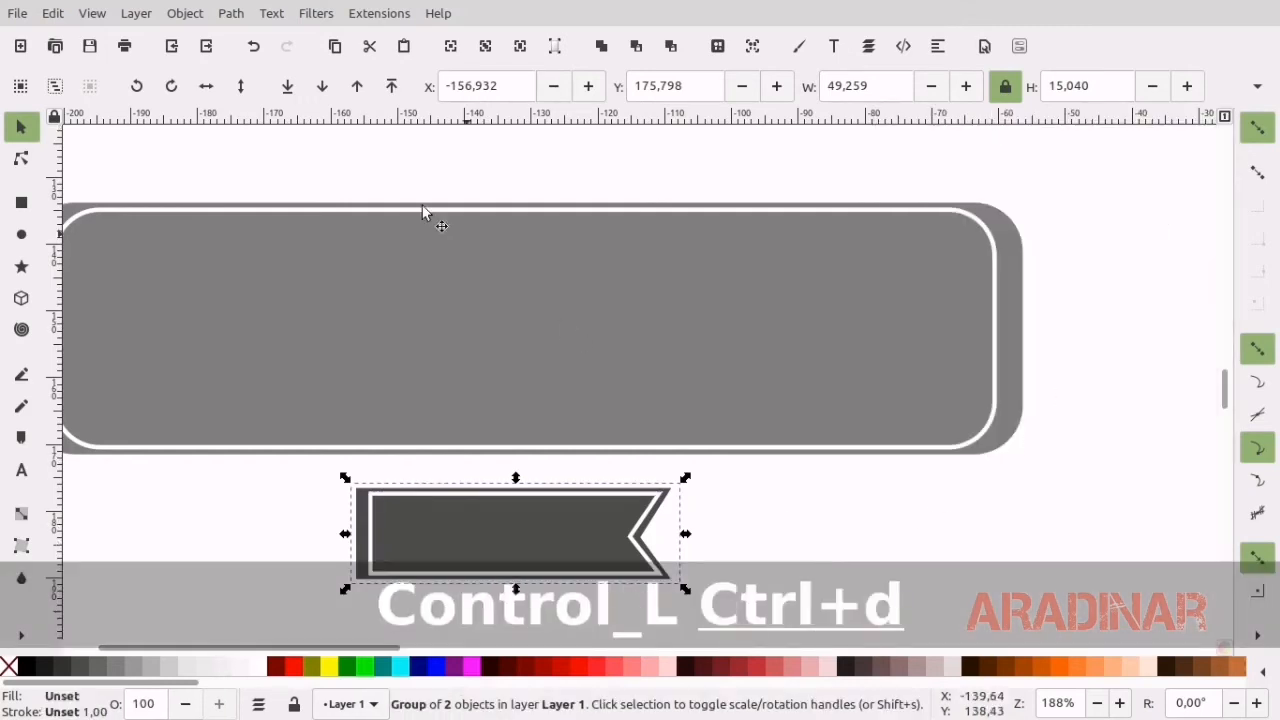
left_click(207, 88)
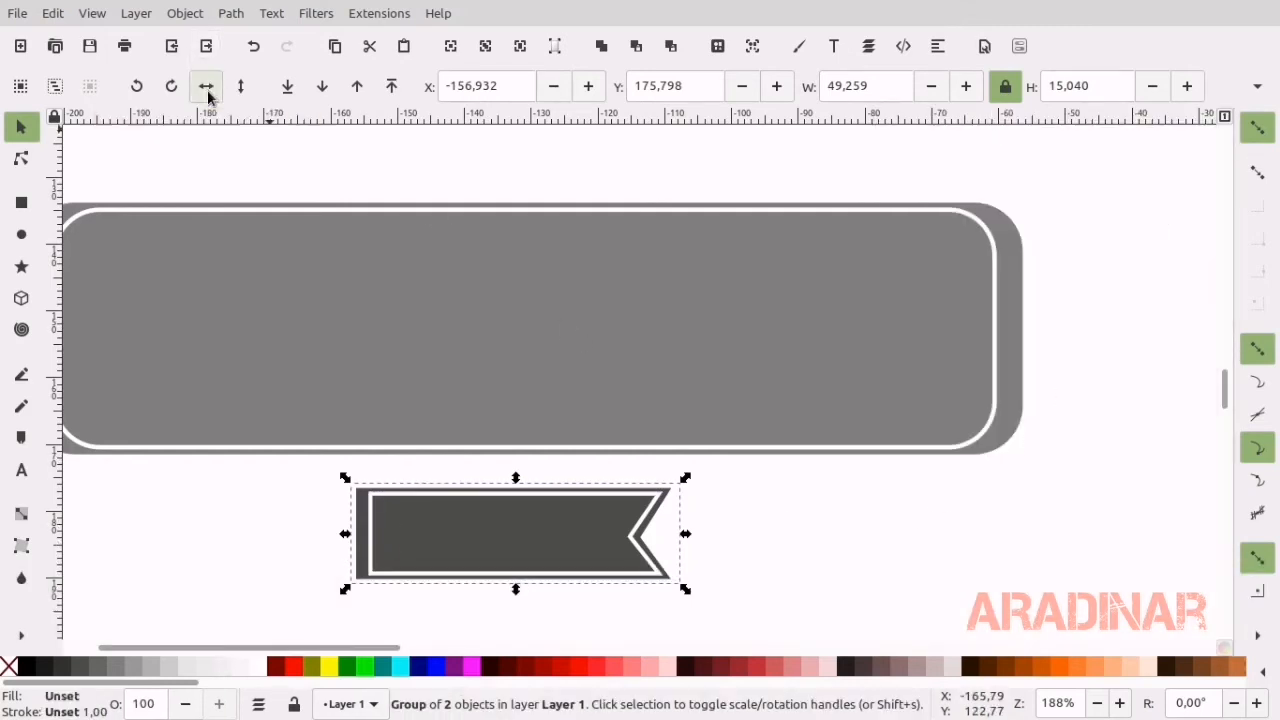
left_click_drag(597, 556, 415, 556)
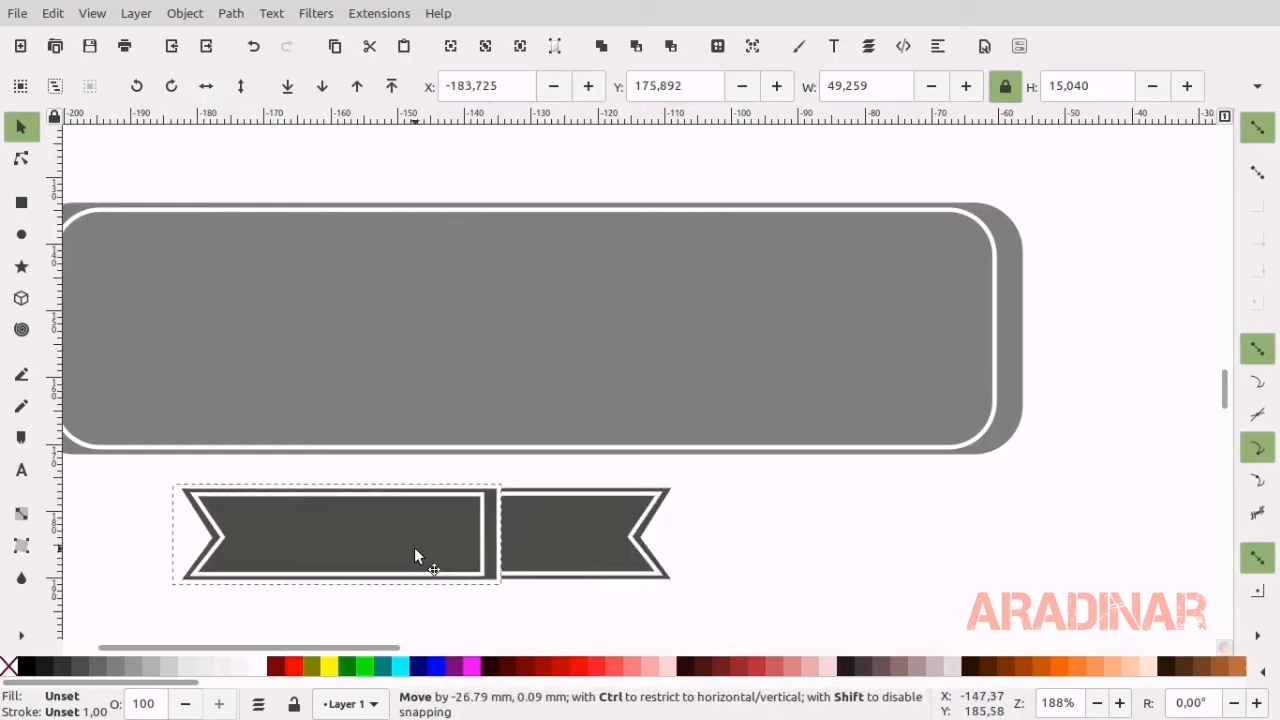
key("Delete")
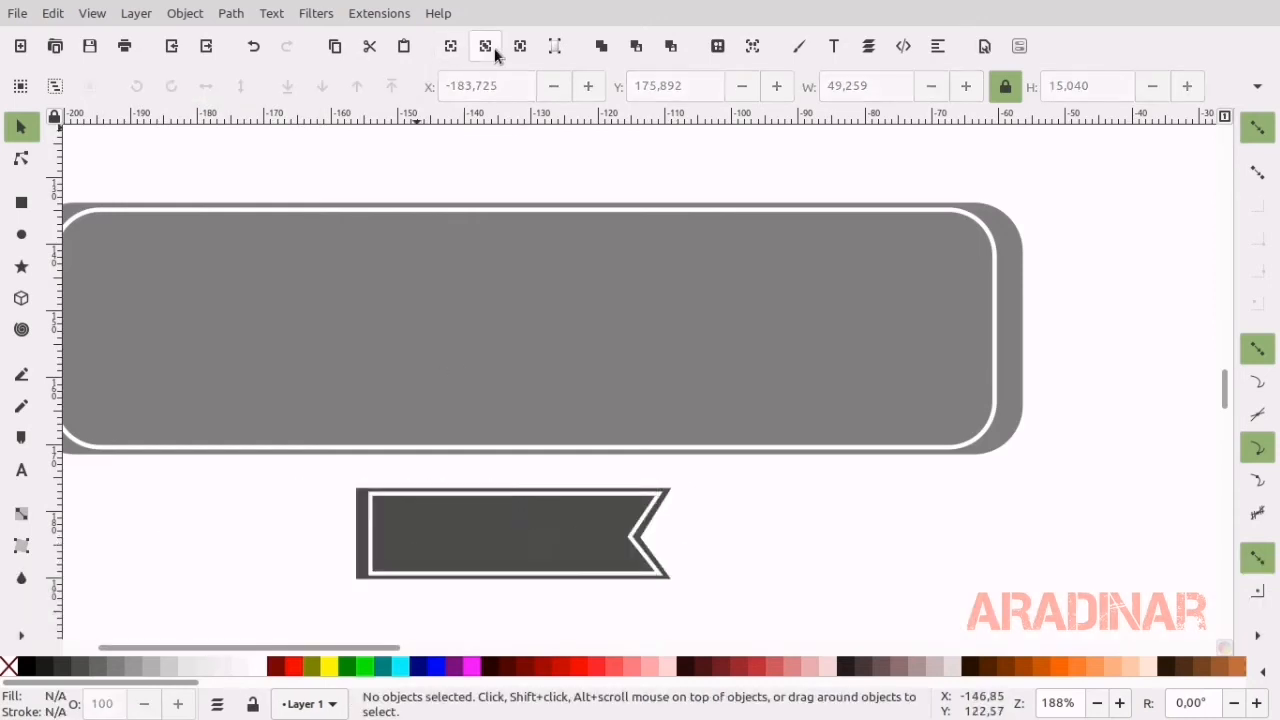
Enlarge the ribbon group, narrow it to about 88 × 37.4 mm, and place it over the grey banner's right end.
left_click(486, 46)
left_click(440, 528)
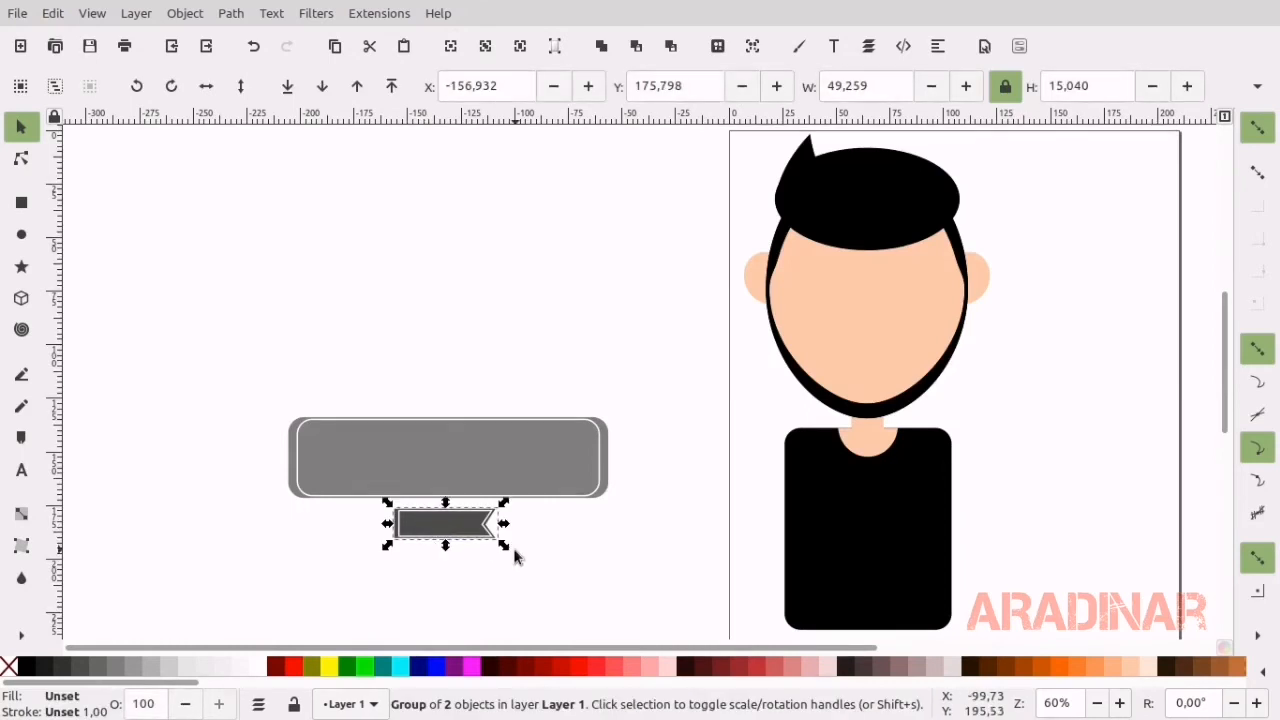
left_click_drag(505, 545, 662, 606)
left_click_drag(564, 566, 689, 484)
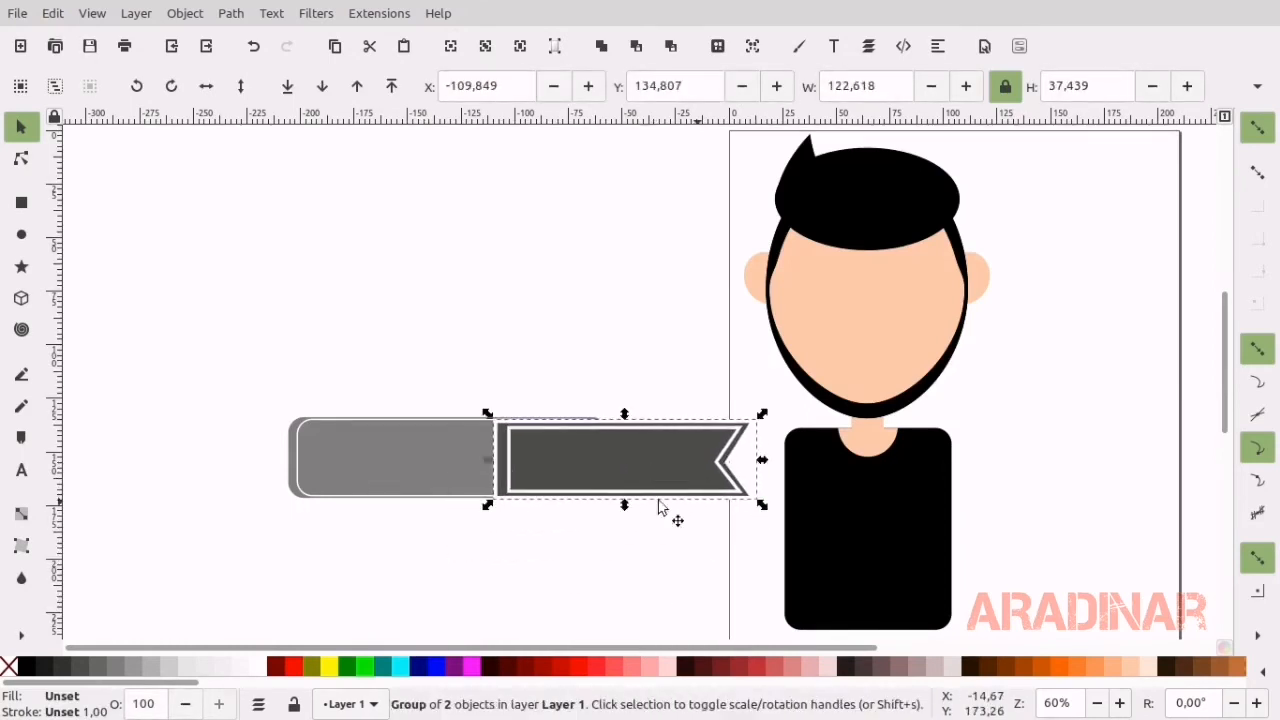
left_click_drag(487, 459, 572, 462)
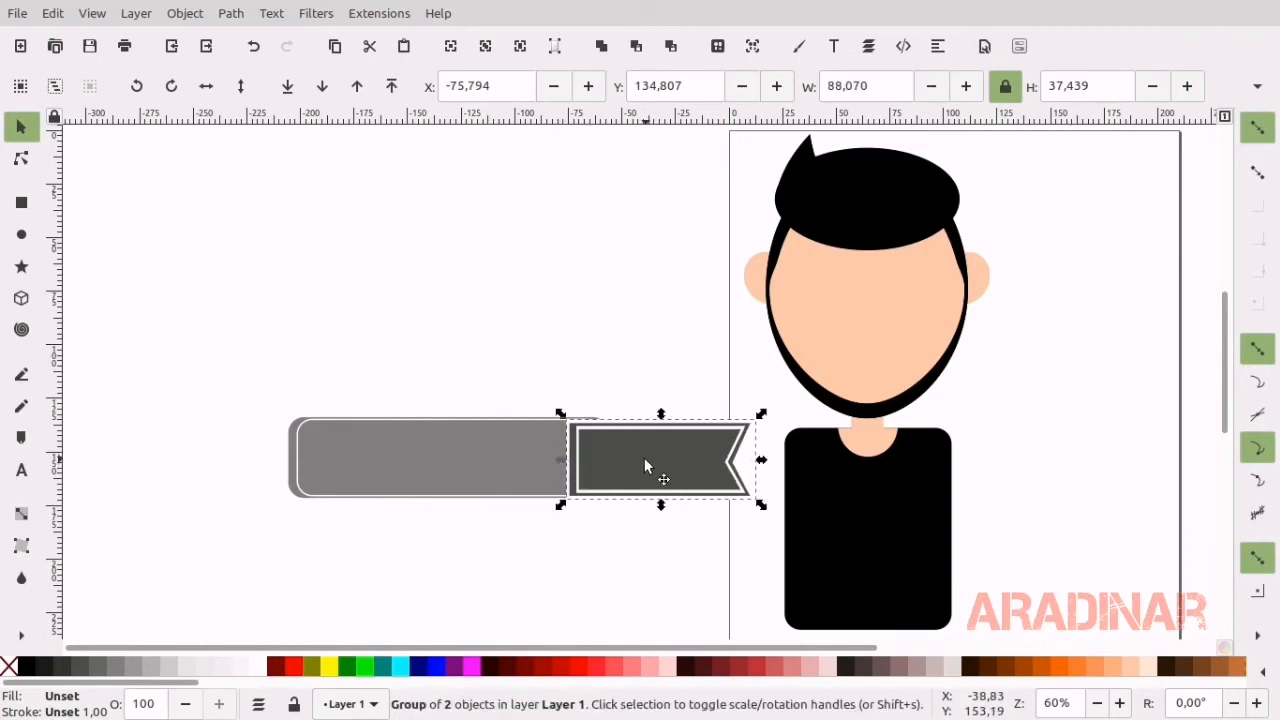
left_click_drag(649, 466, 620, 467)
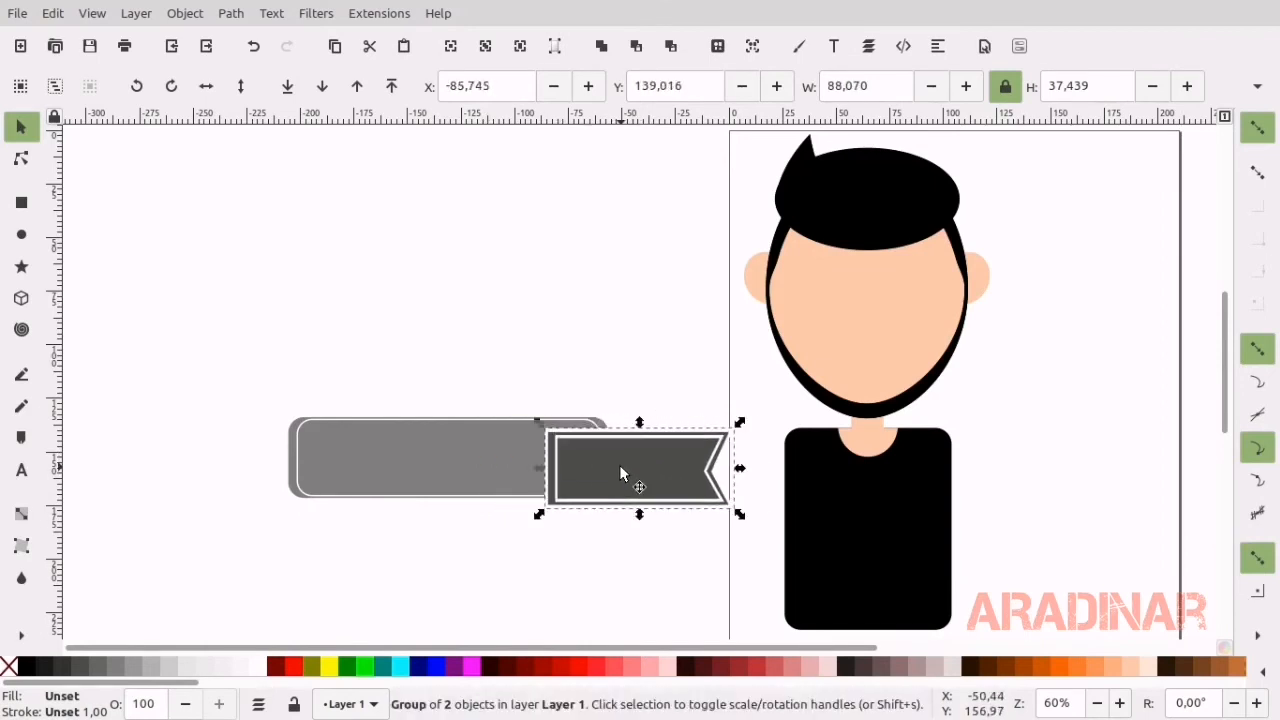
Send the ribbon group behind the grey banner and nudge it down to Y about 140.6 mm.
left_click(287, 87)
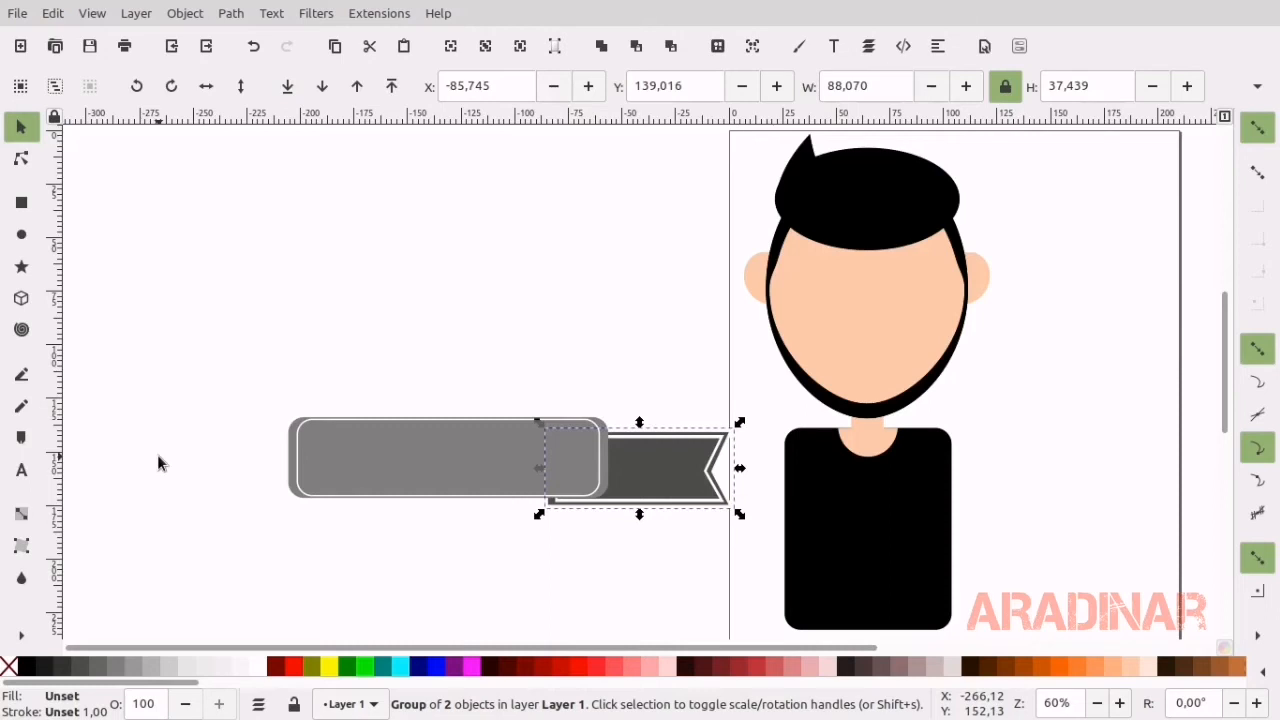
key("Down")
key("Down")
key("Down")
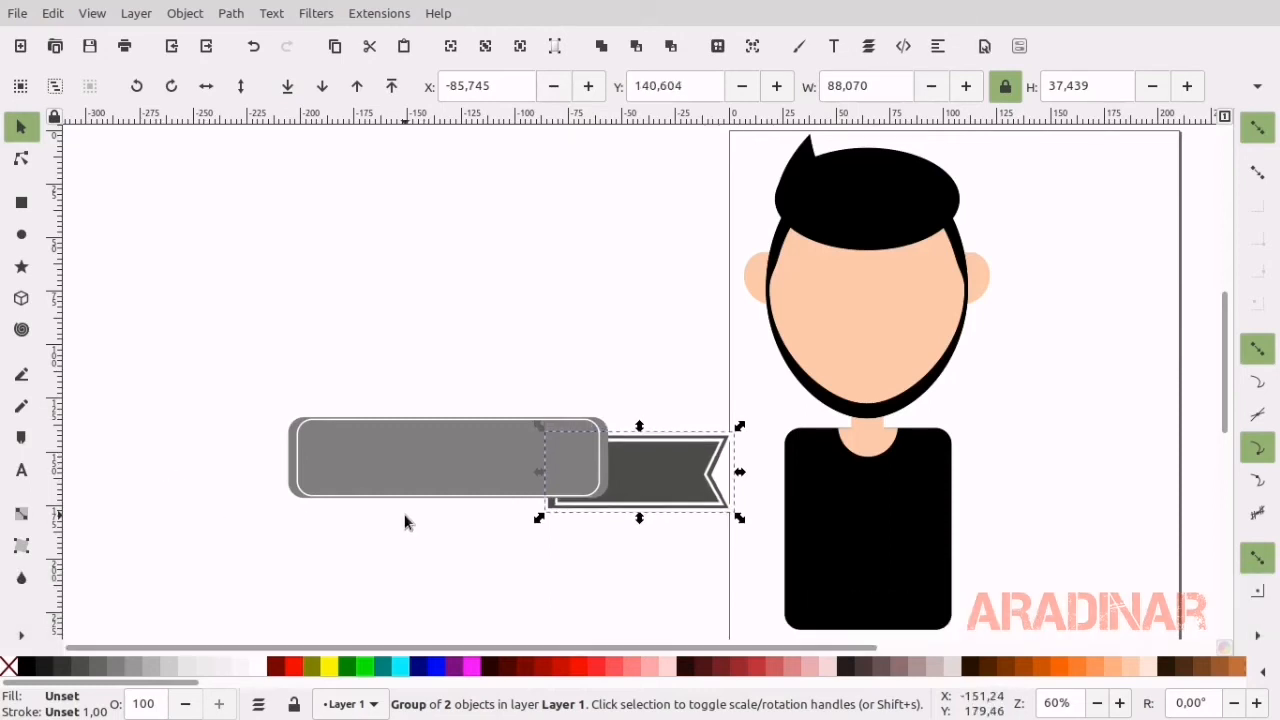
Enter the banner group and remove the corner rounding from its grey rectangle.
left_click(386, 480)
double_click(379, 472)
double_click(380, 473)
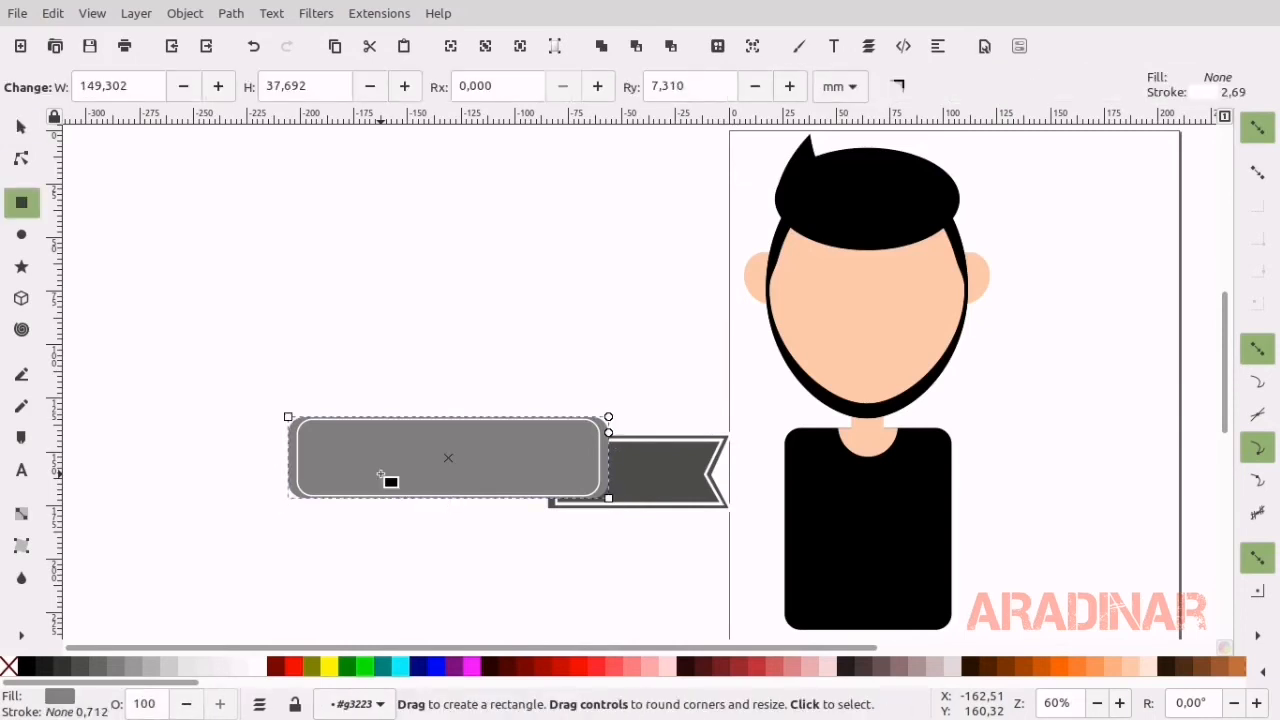
left_click_drag(608, 433, 609, 415)
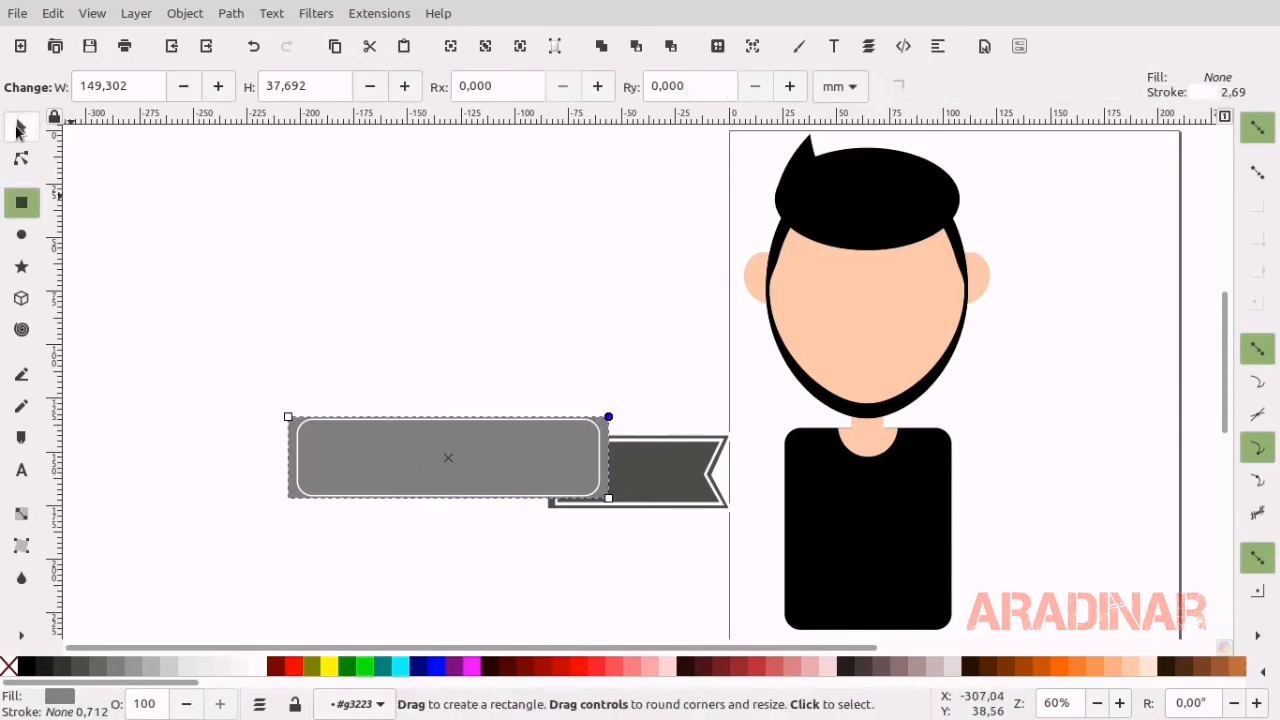
Delete the banner's white rounded outline and select the grey rectangle.
left_click(18, 128)
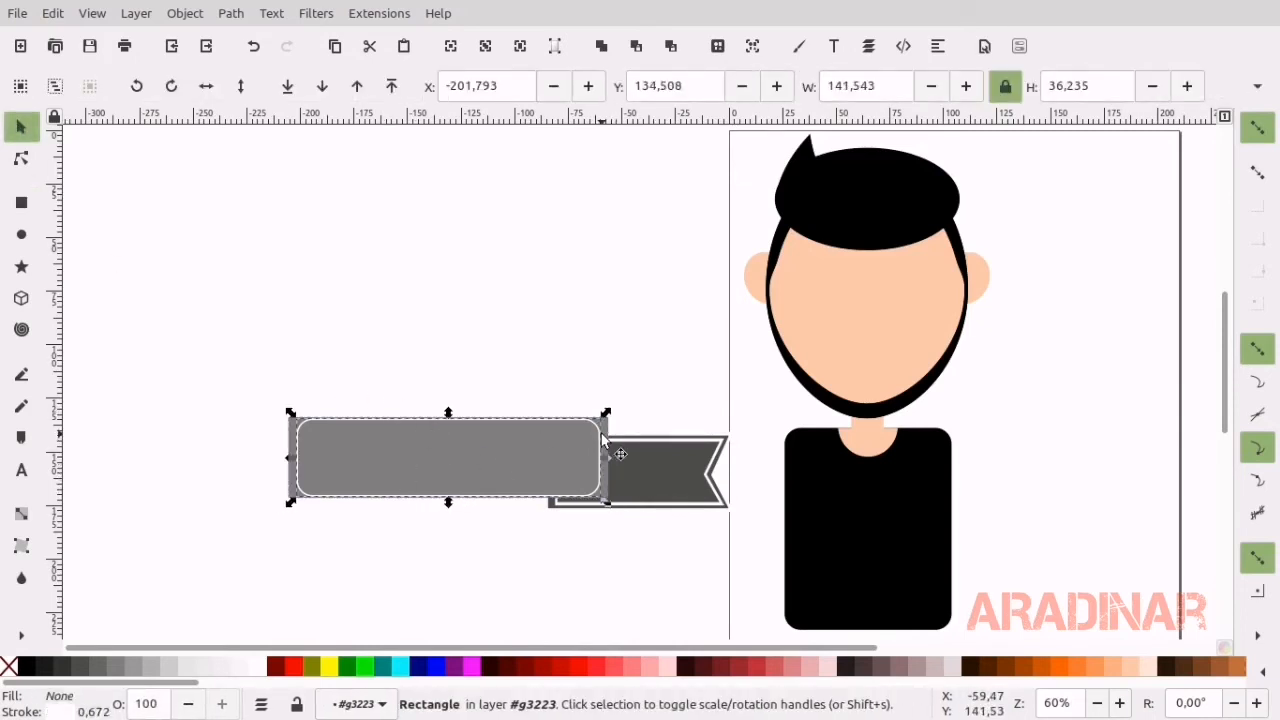
key("Delete")
left_click(601, 435)
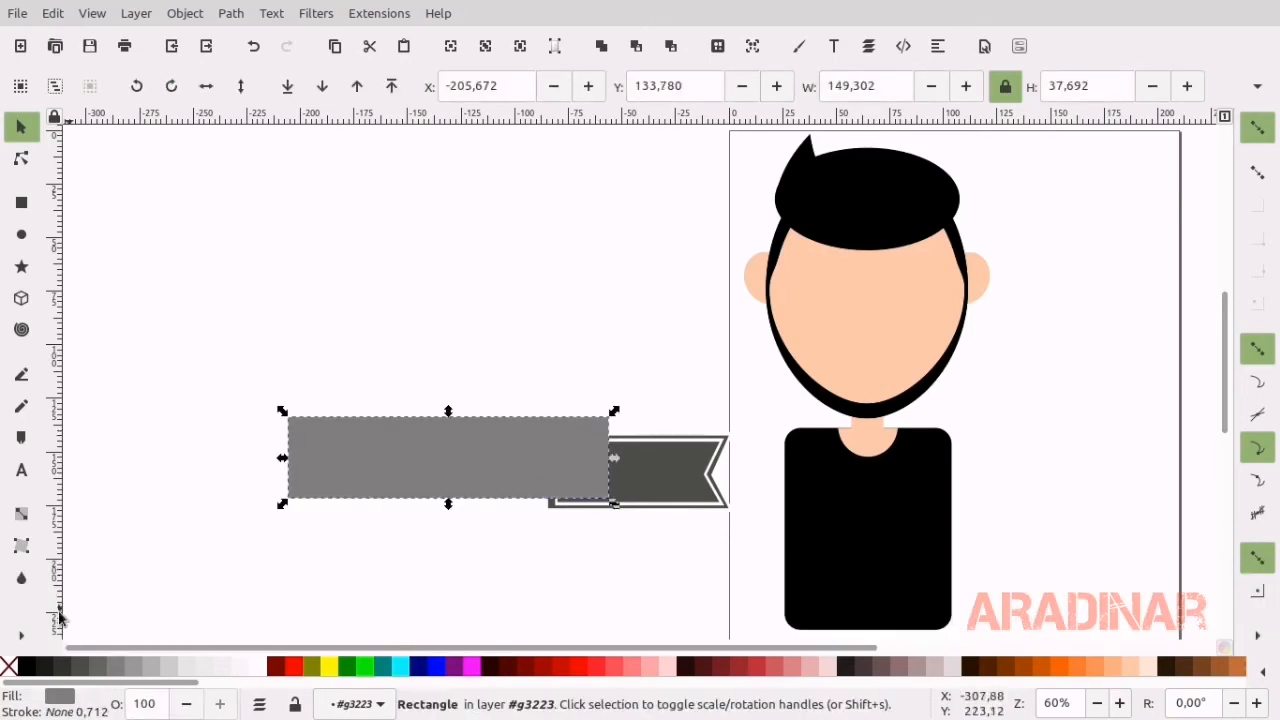
Fill the banner rectangle with the ribbon's dark grey, sampled with the Dropper tool.
left_click(21, 577)
left_click(650, 468)
left_click(20, 128)
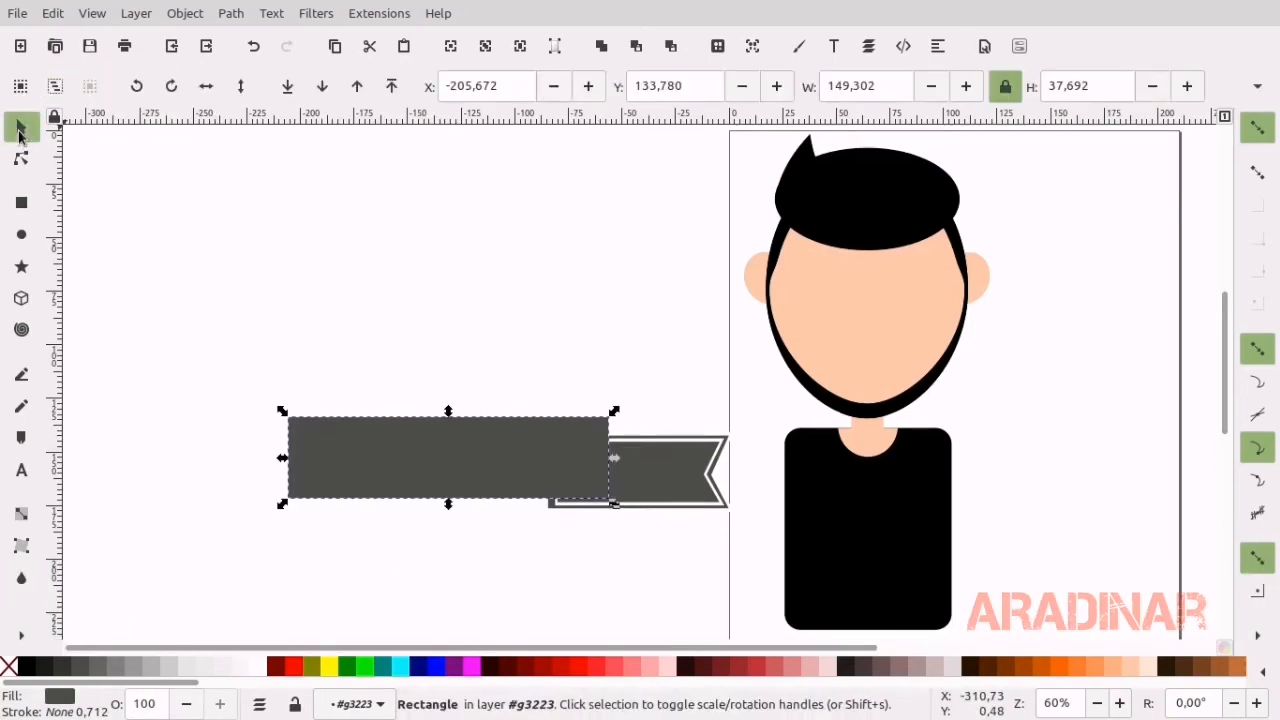
Duplicate the banner rectangle, give the copy a white stroke without fill, and scale it to about 136.6 × 35 mm.
key("ctrl+d")
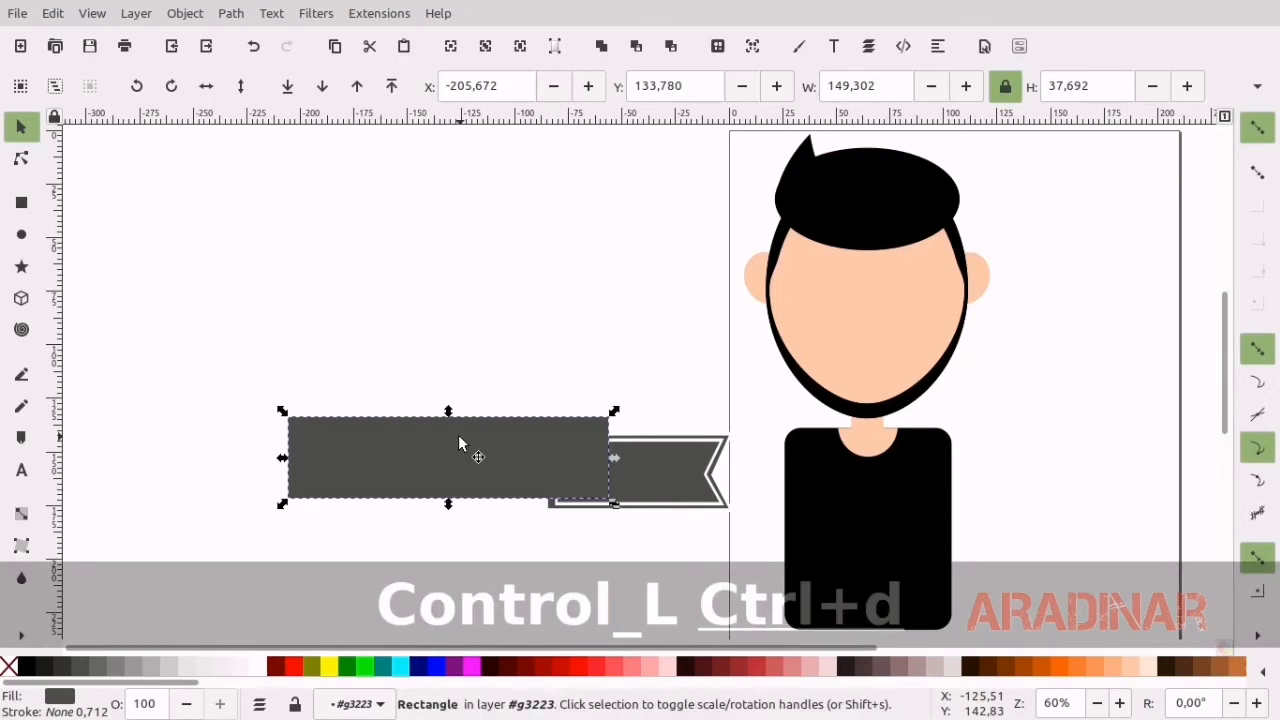
left_click(262, 671, "shift")
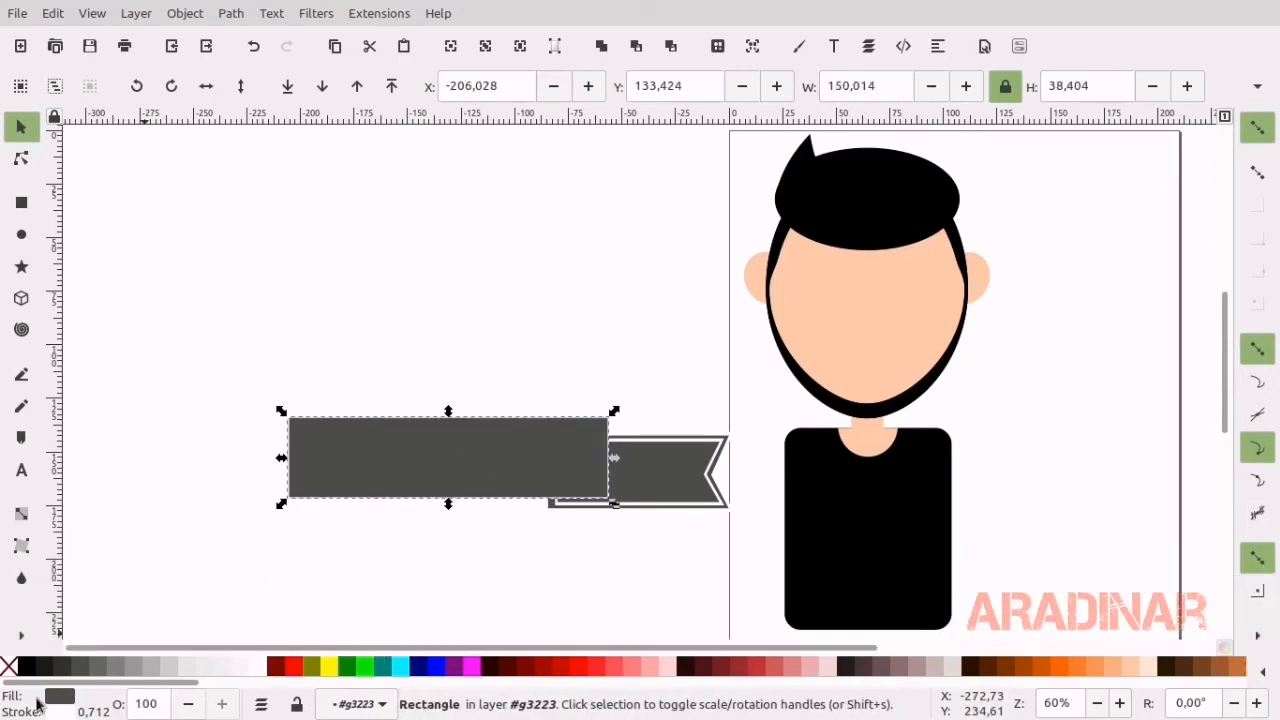
right_click(60, 696)
left_click(110, 680)
left_click_drag(614, 411, 588, 417)
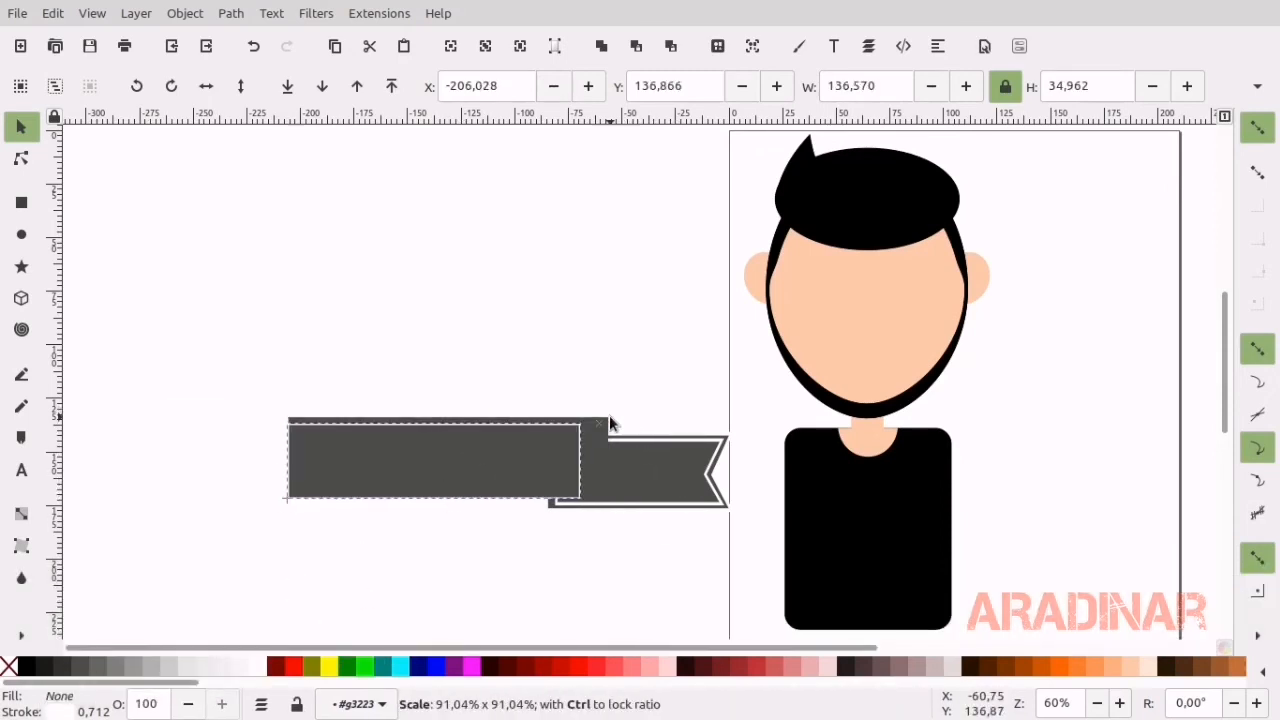
Centre the white outline and the dark banner rectangle on each other, both horizontally and vertically.
left_click(659, 354)
left_click_drag(662, 362, 214, 552)
left_click(937, 46)
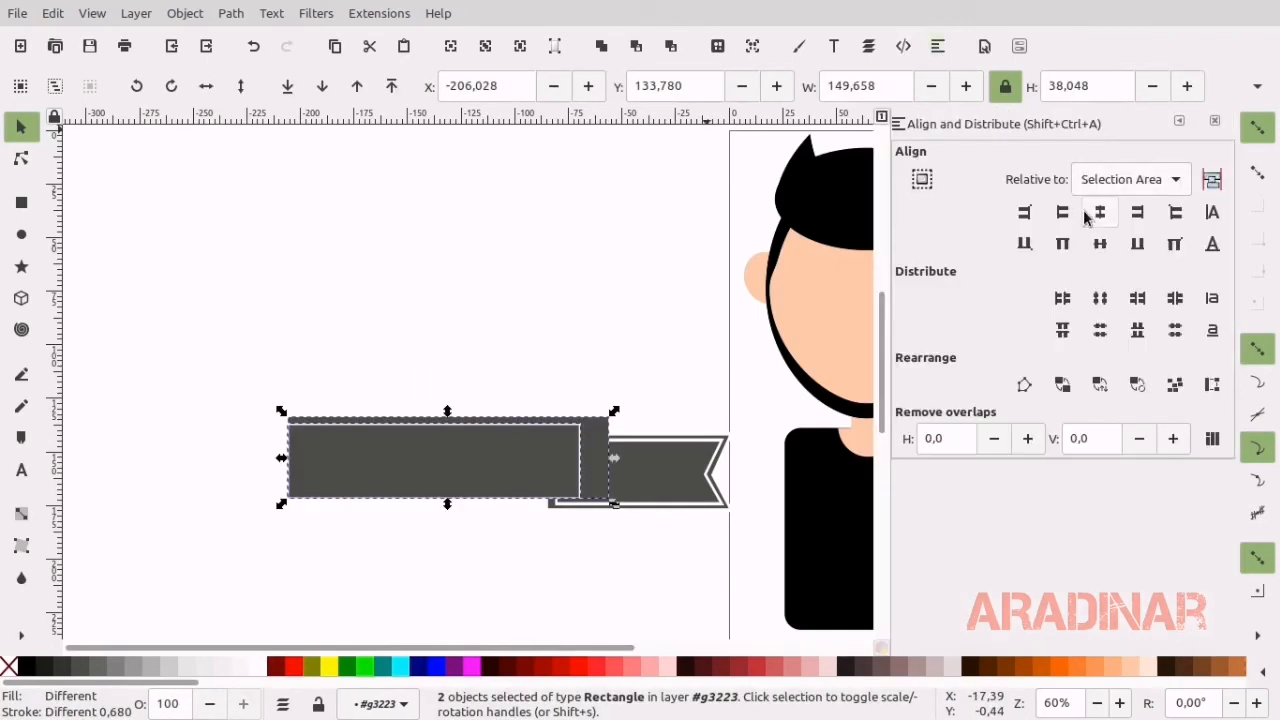
left_click(1100, 212)
left_click(1100, 243)
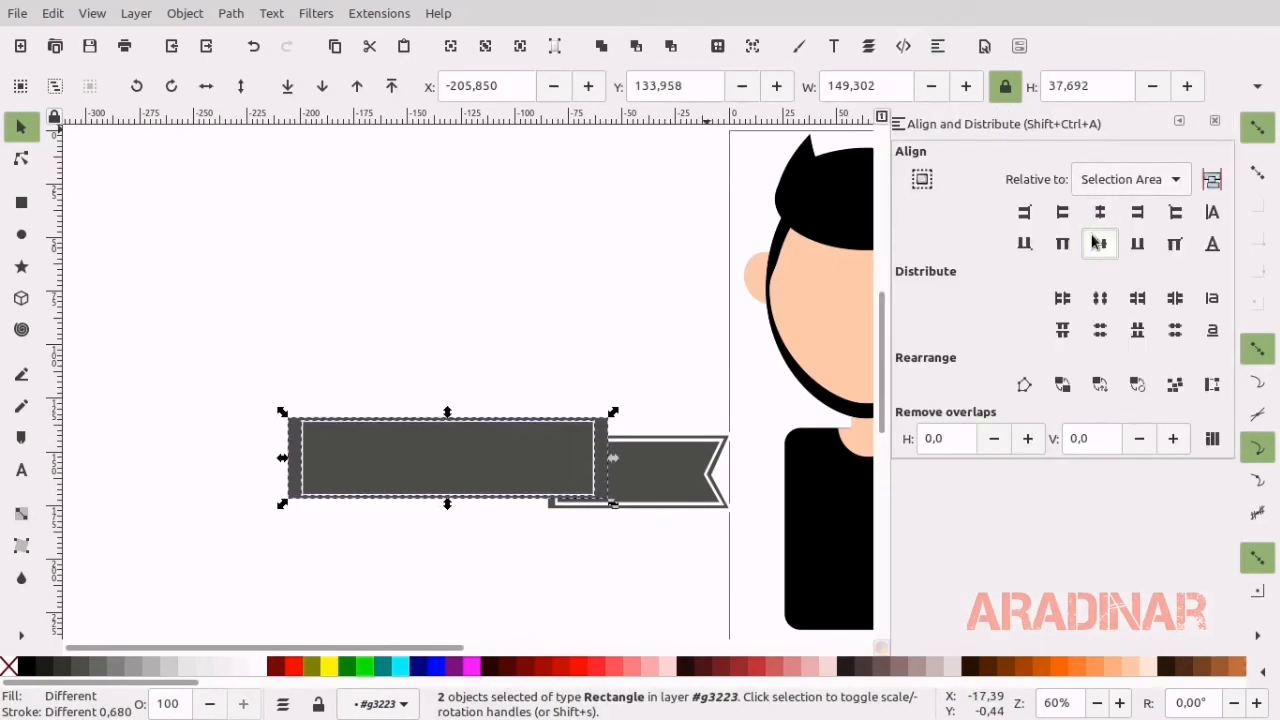
left_click(1215, 121)
left_click(655, 258)
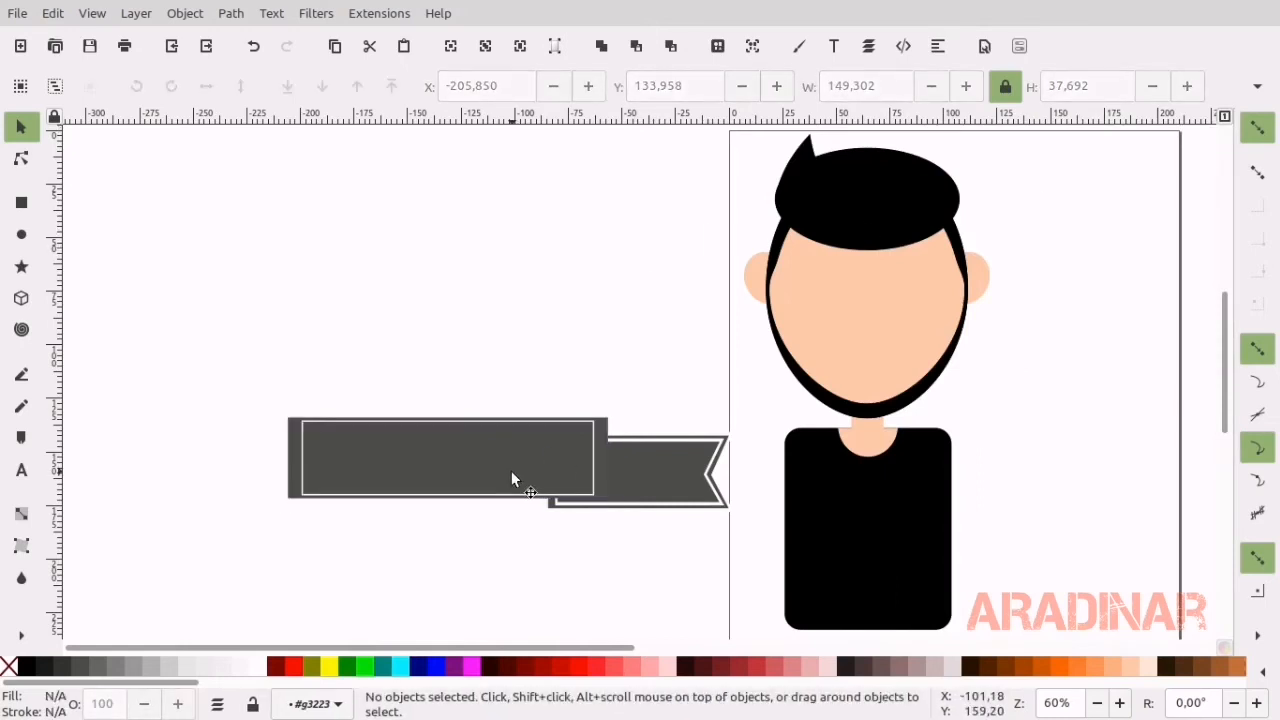
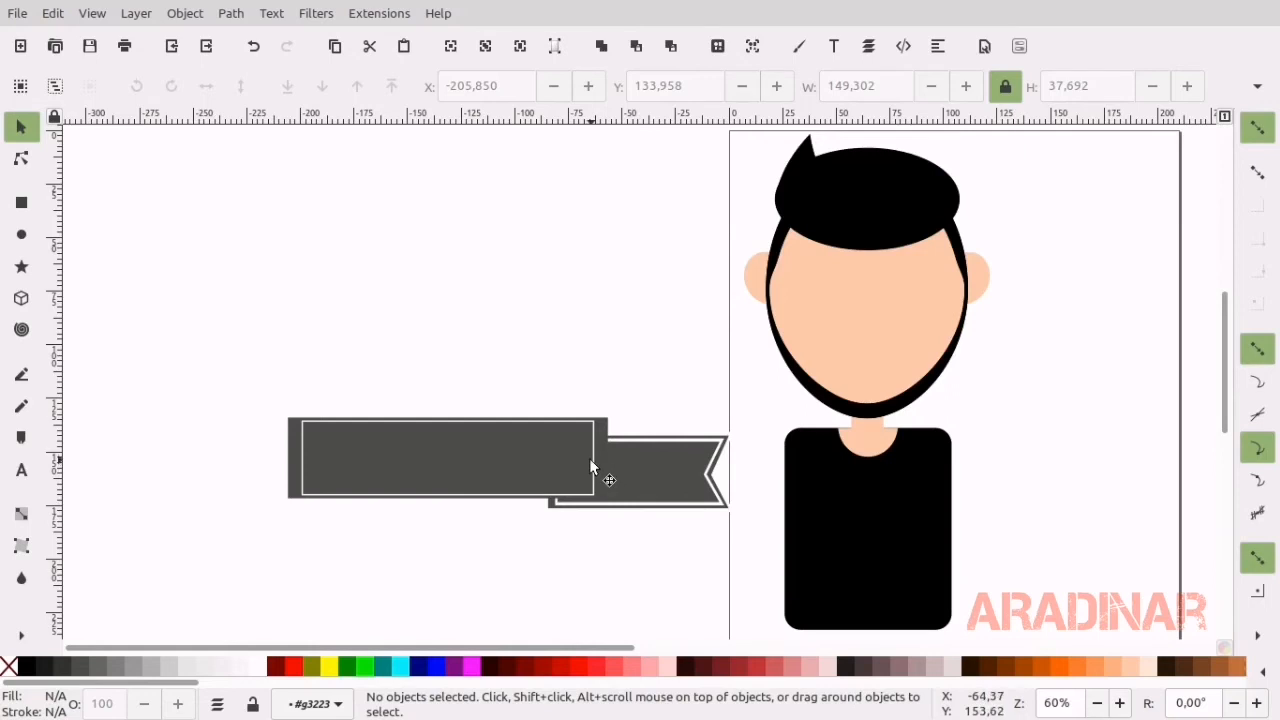
Ungroup the notched ribbon and its white outline.
left_click(636, 500)
left_click(752, 46)
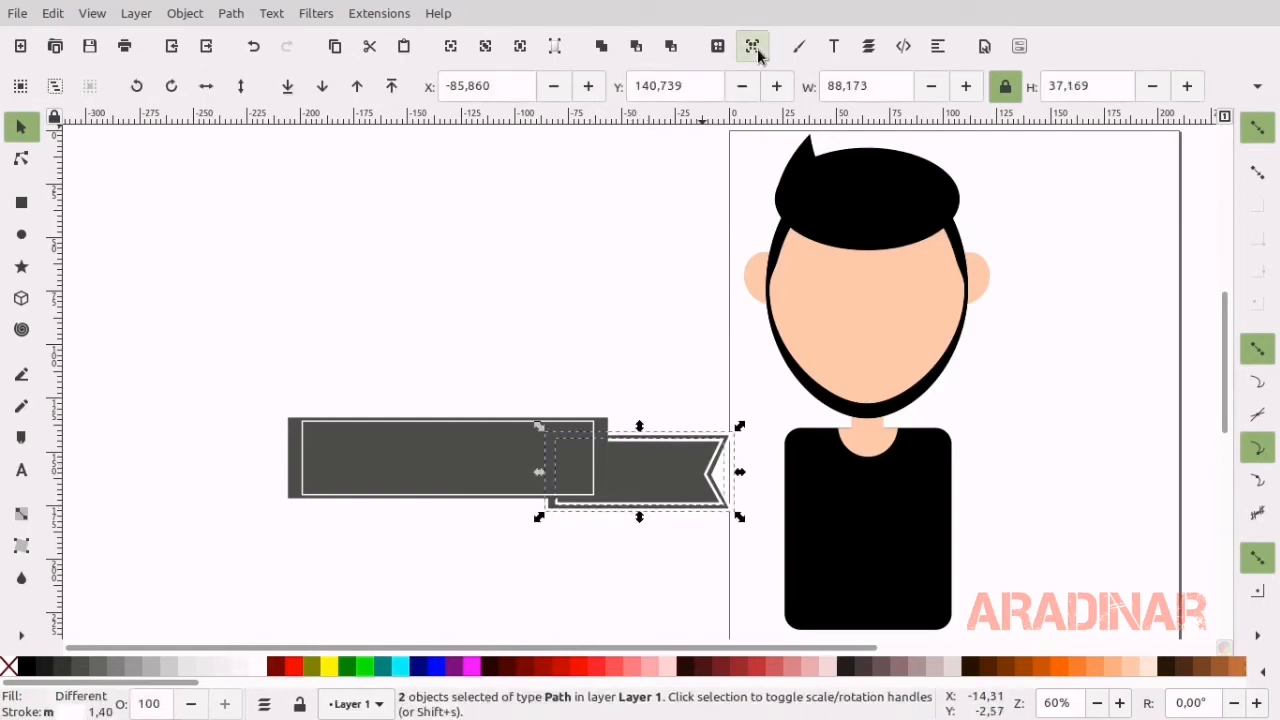
left_click(752, 46)
left_click(592, 249)
Thin the stroke of the ribbon's white outline to just under 0.9 mm.
left_click(669, 443)
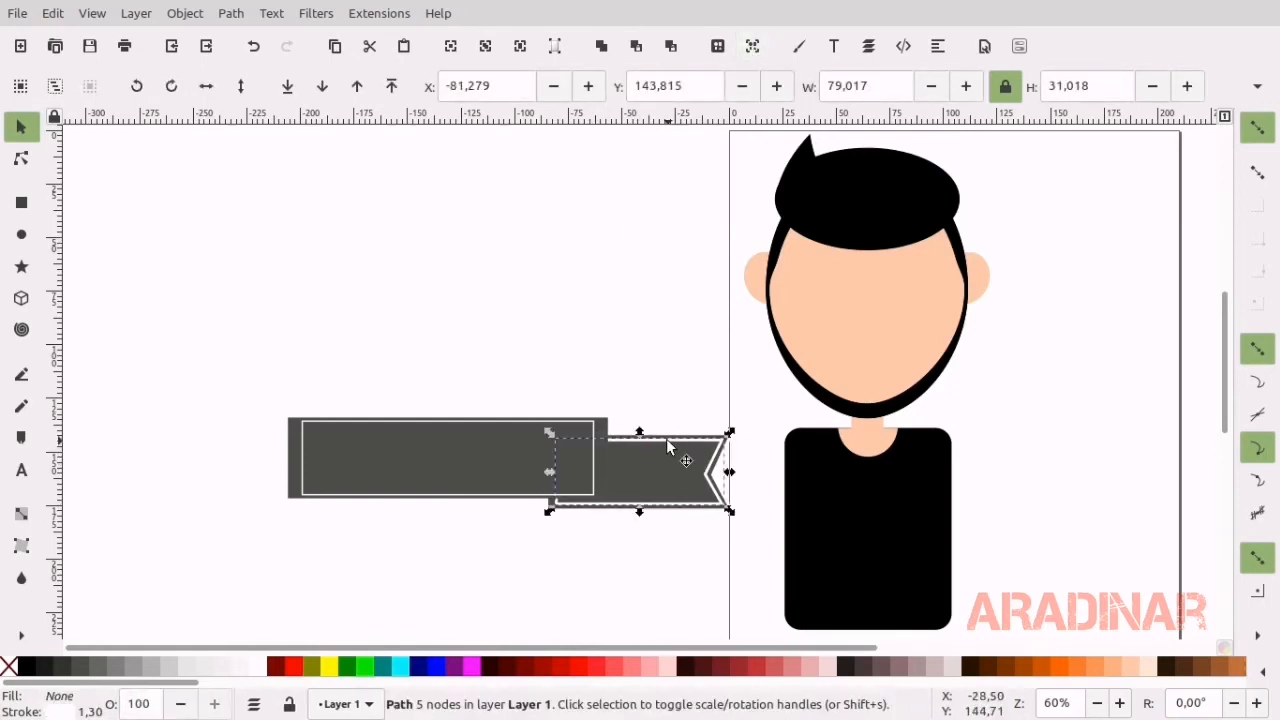
left_click(799, 46)
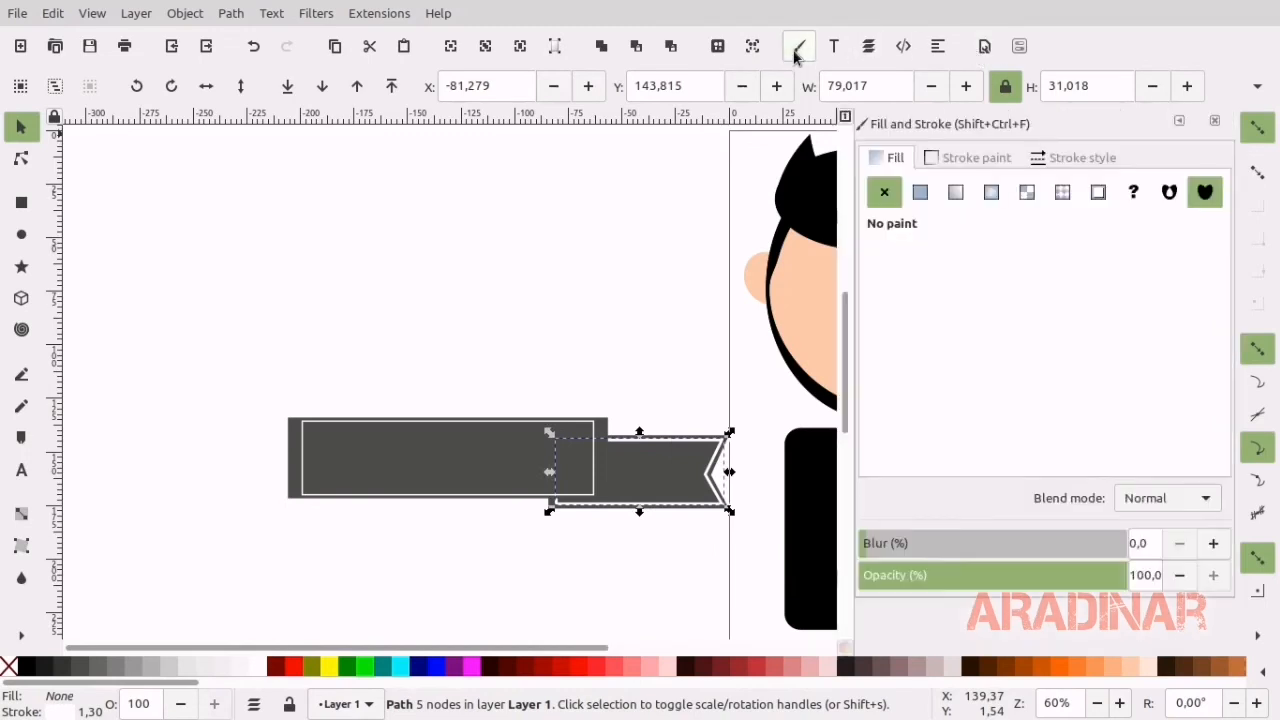
left_click(1075, 157)
scroll(984, 191, "down", 2)
scroll(984, 191, "down", 4)
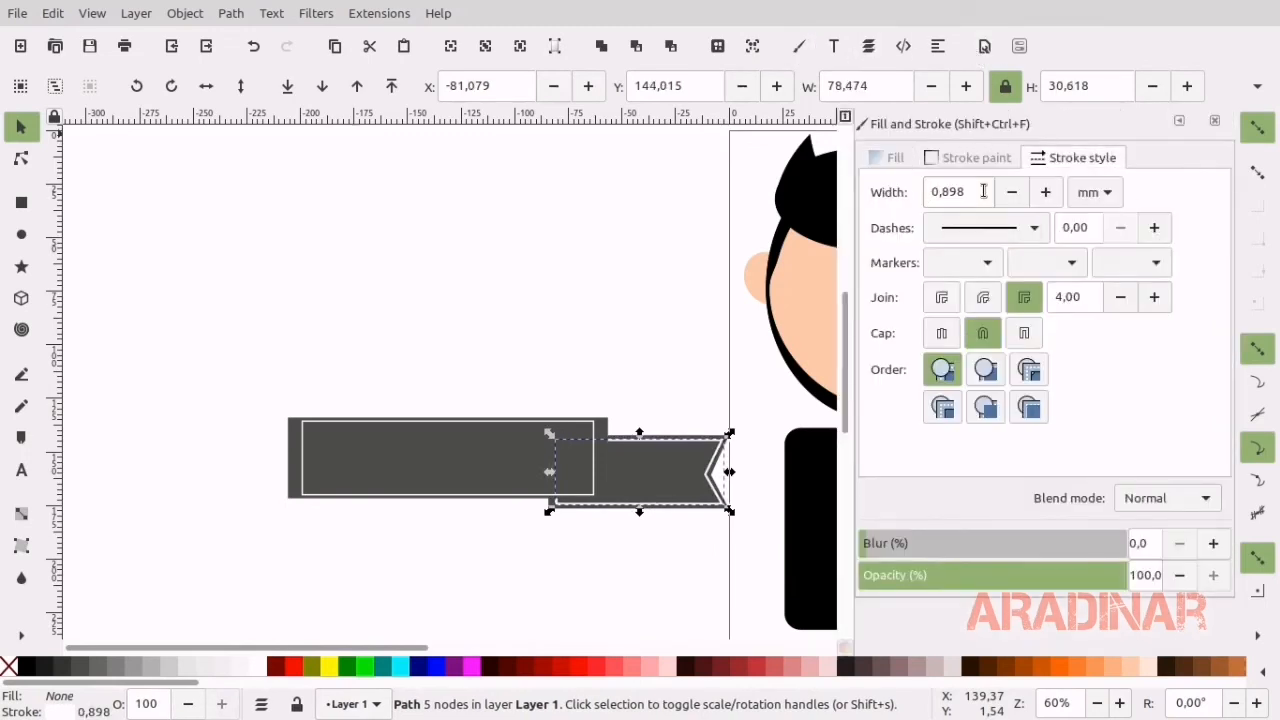
left_click(1214, 120)
left_click(614, 219)
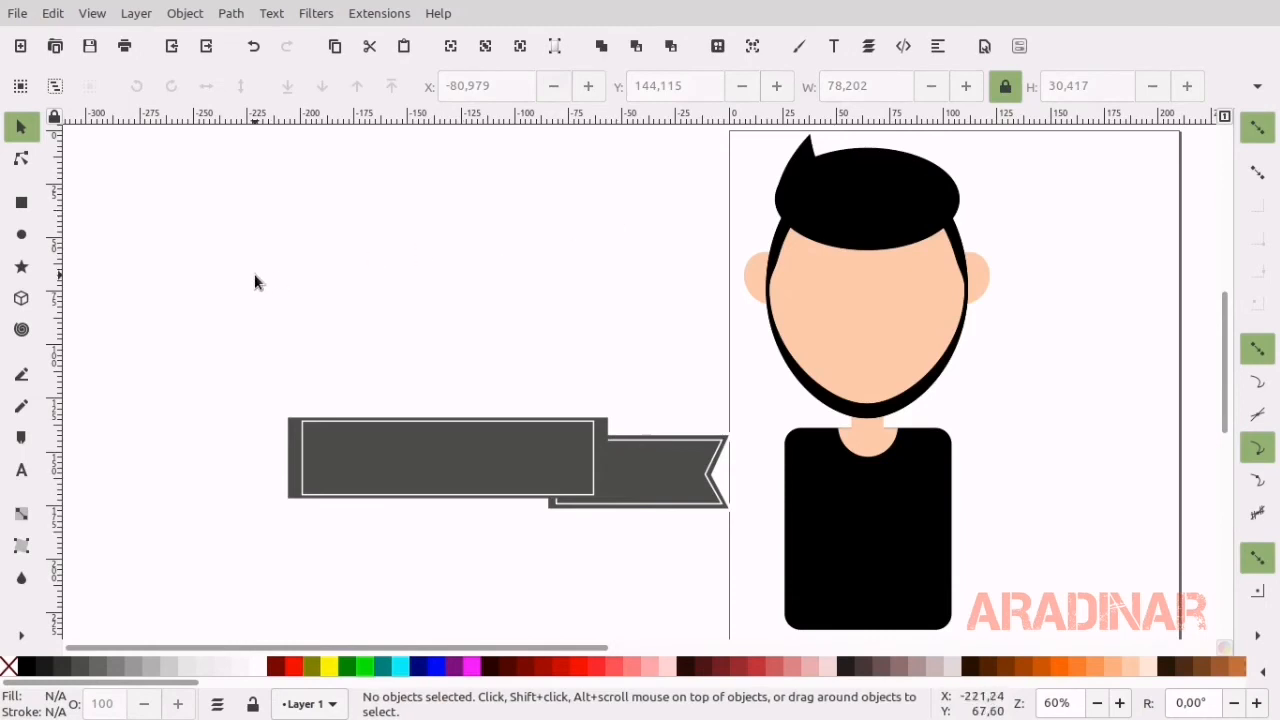
Regroup the ribbon with its outline and make a horizontally mirrored copy of the group.
left_click_drag(738, 349, 505, 589)
key("ctrl+g")
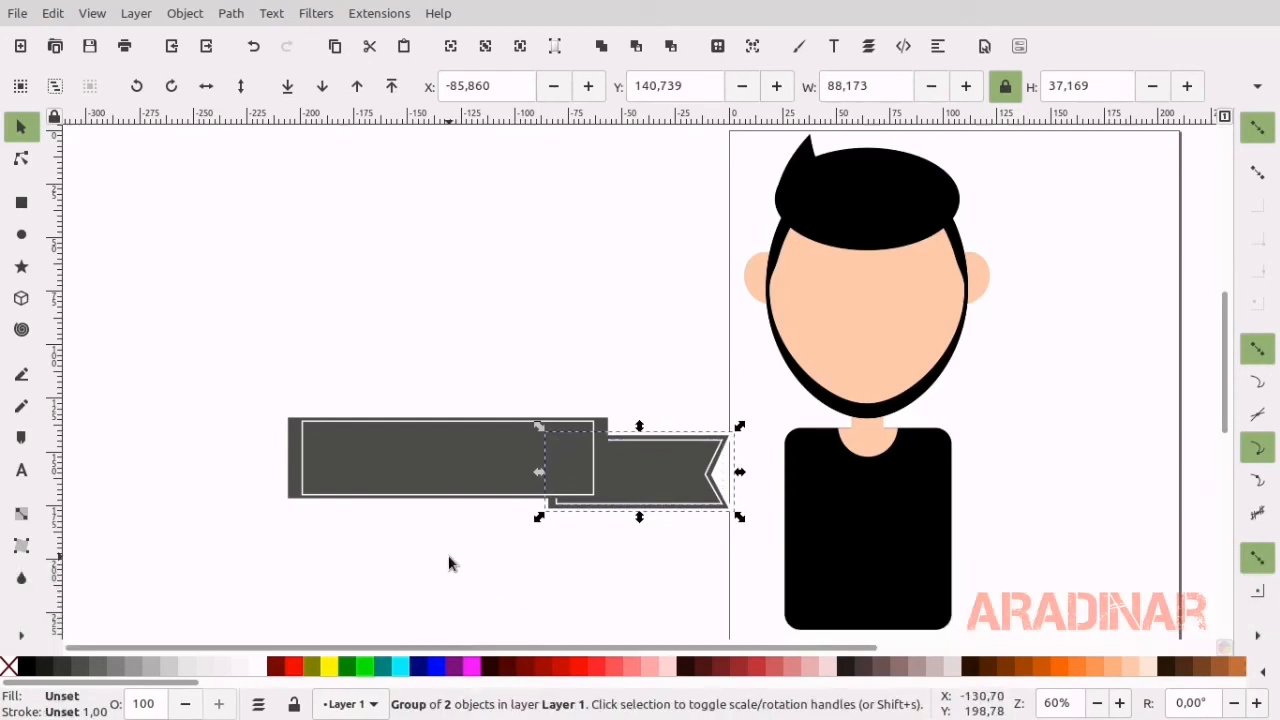
key("ctrl+d")
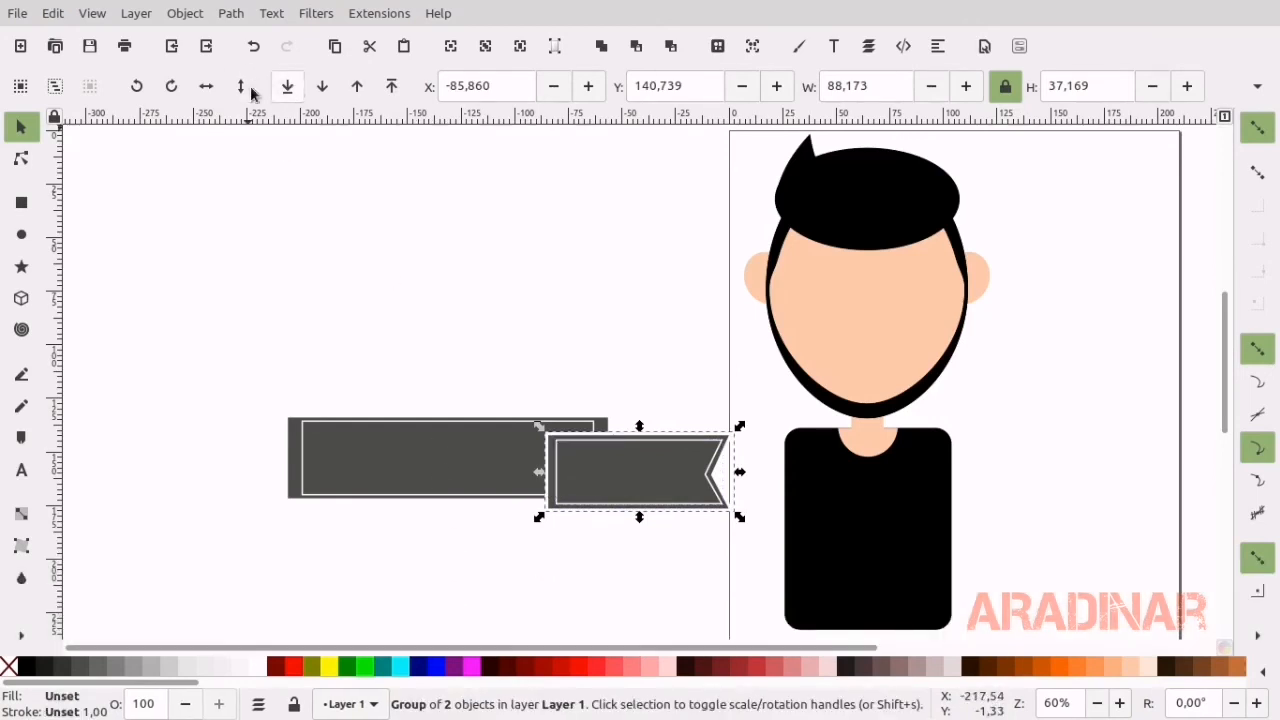
left_click(205, 87)
Move the mirrored ribbon horizontally to the banner's left end, at X about -251 mm.
key("Left")
key("Left")
key("Left")
key("Left")
key("Left")
key("Left")
key("Left")
key("Left")
key("Left")
key("Left")
key("Left")
key("Left")
key("Left")
key("Left")
key("Left")
key("Left")
key("Left")
key("Left")
key("Left")
key("Left")
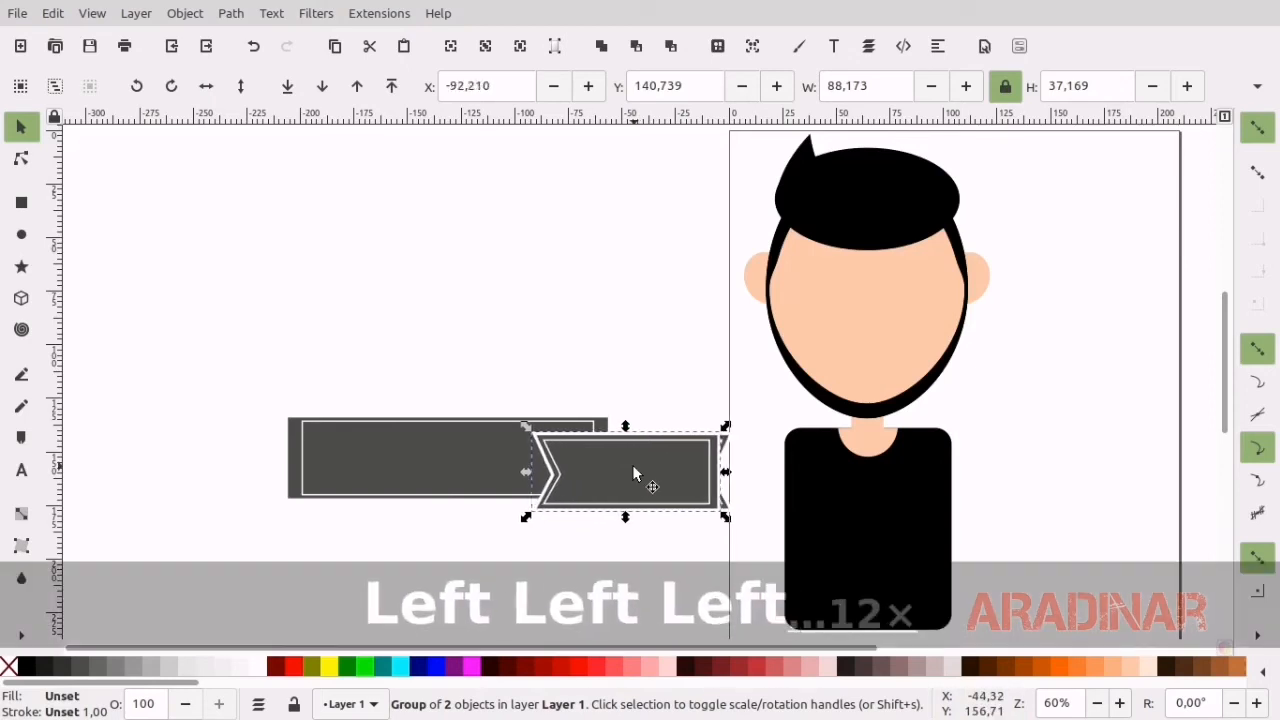
key("Left")
key("Left")
key("Left")
key("Left")
key("Left")
key("Left")
key("Left")
key("Left")
key("Left")
key("Left")
key("Left")
key("Left")
key("Left")
key("Left")
key("Left")
key("Left")
key("Left")
key("Left")
key("Left")
key("Left")
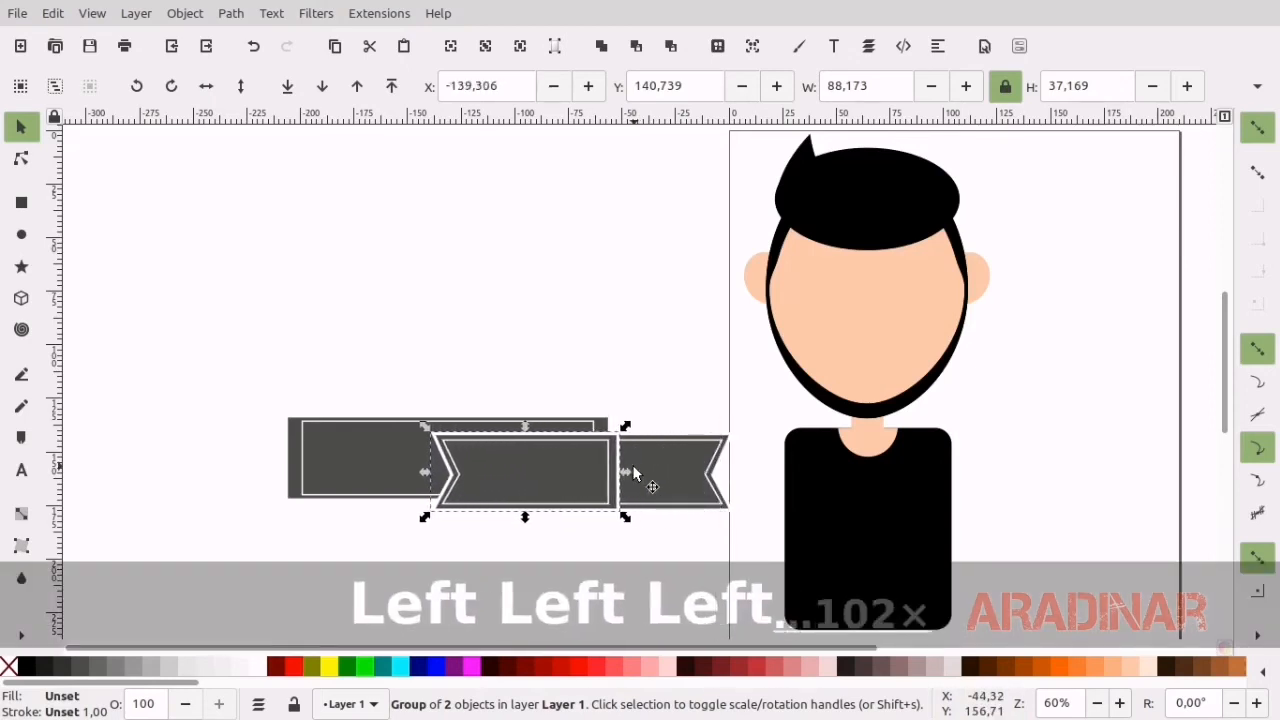
key("Left")
key("Left")
key("Left")
key("Left")
key("Left")
key("Left")
key("Left")
key("Left")
key("Left")
key("Left")
key("Left")
key("Left")
key("Left")
key("Left")
key("Left")
key("Left")
key("Left")
key("Left")
key("Left")
key("Left")
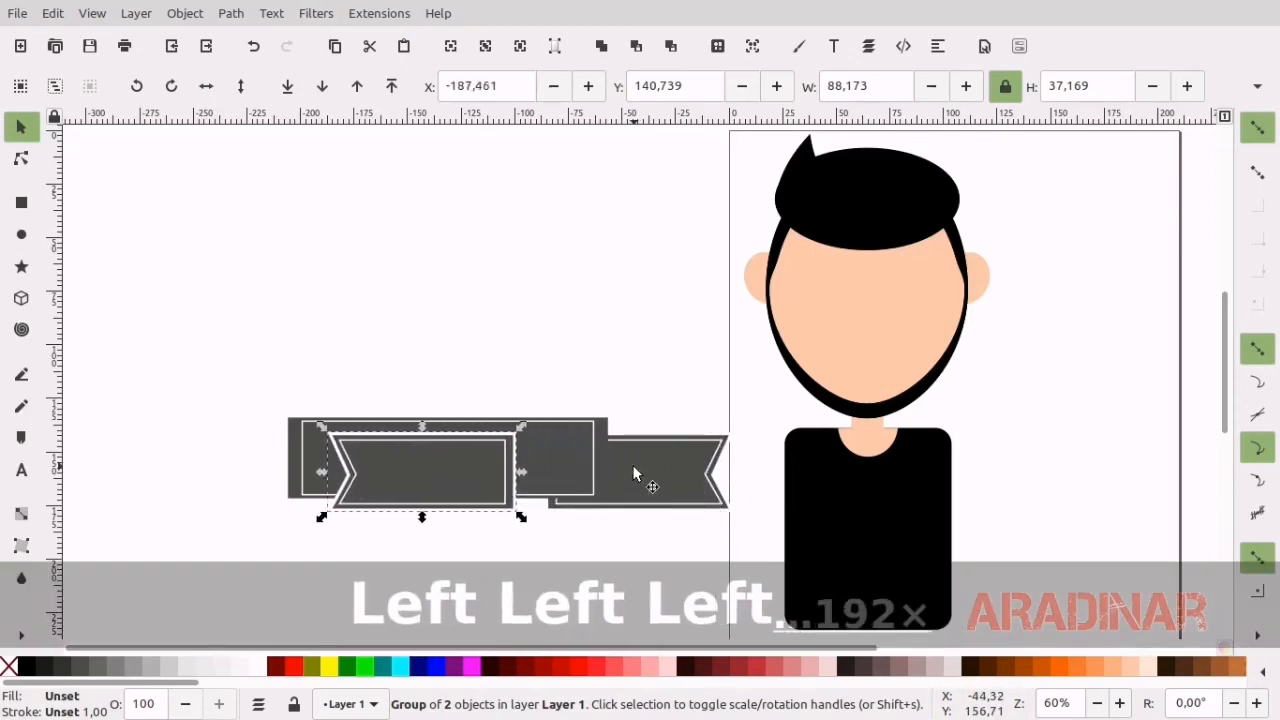
key("Left")
key("Left")
key("Left")
key("Left")
key("Left")
key("Left")
key("Left")
key("Left")
key("Left")
key("Left")
key("Left")
key("Left")
key("Left")
key("Left")
key("Left")
key("Left")
key("Left")
key("Left")
key("Left")
key("Left")
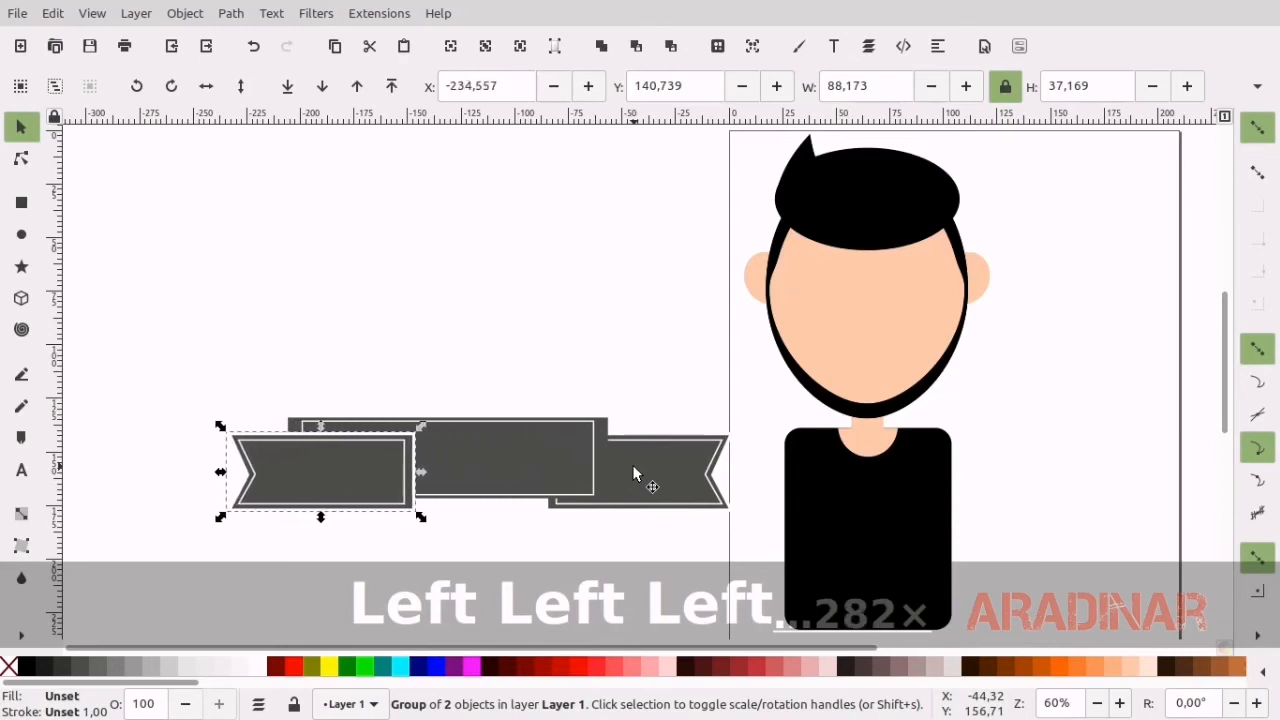
key("Left")
key("Left")
key("Left")
key("Left")
key("Left")
key("Left")
key("Left")
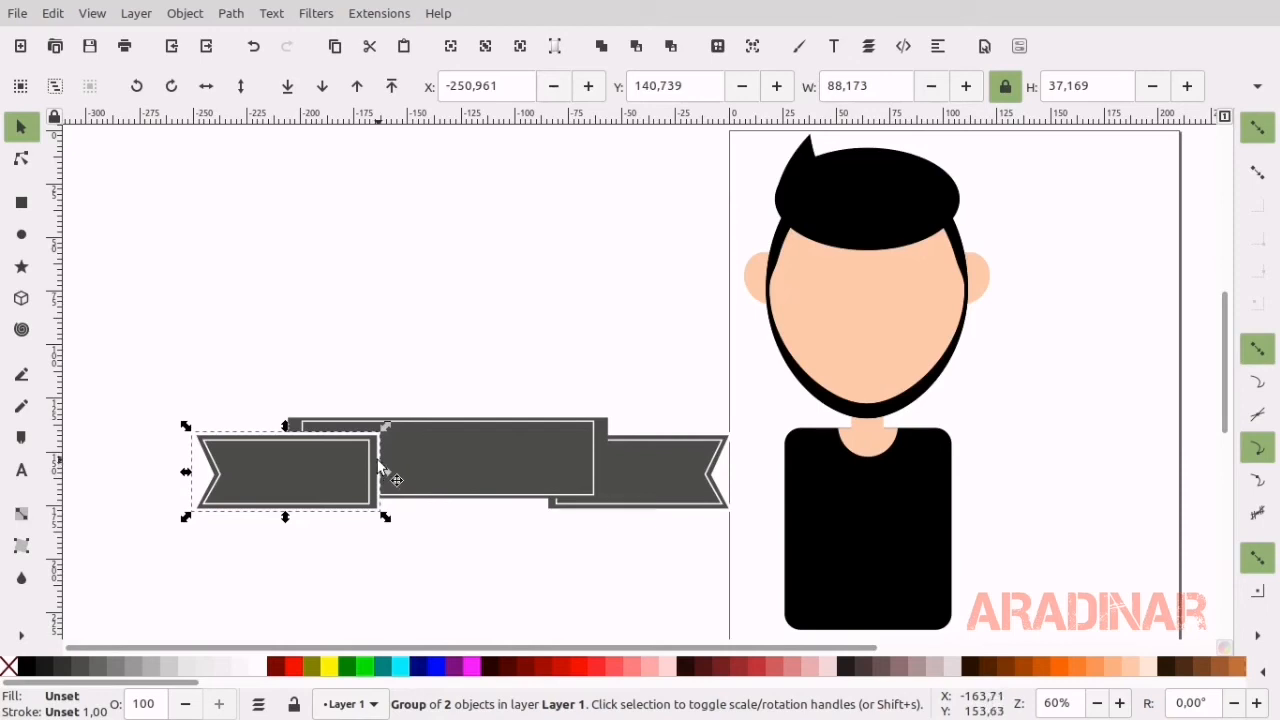
Nudge the right notched ribbon end leftward along the banner to X about -94 mm.
left_click(668, 490)
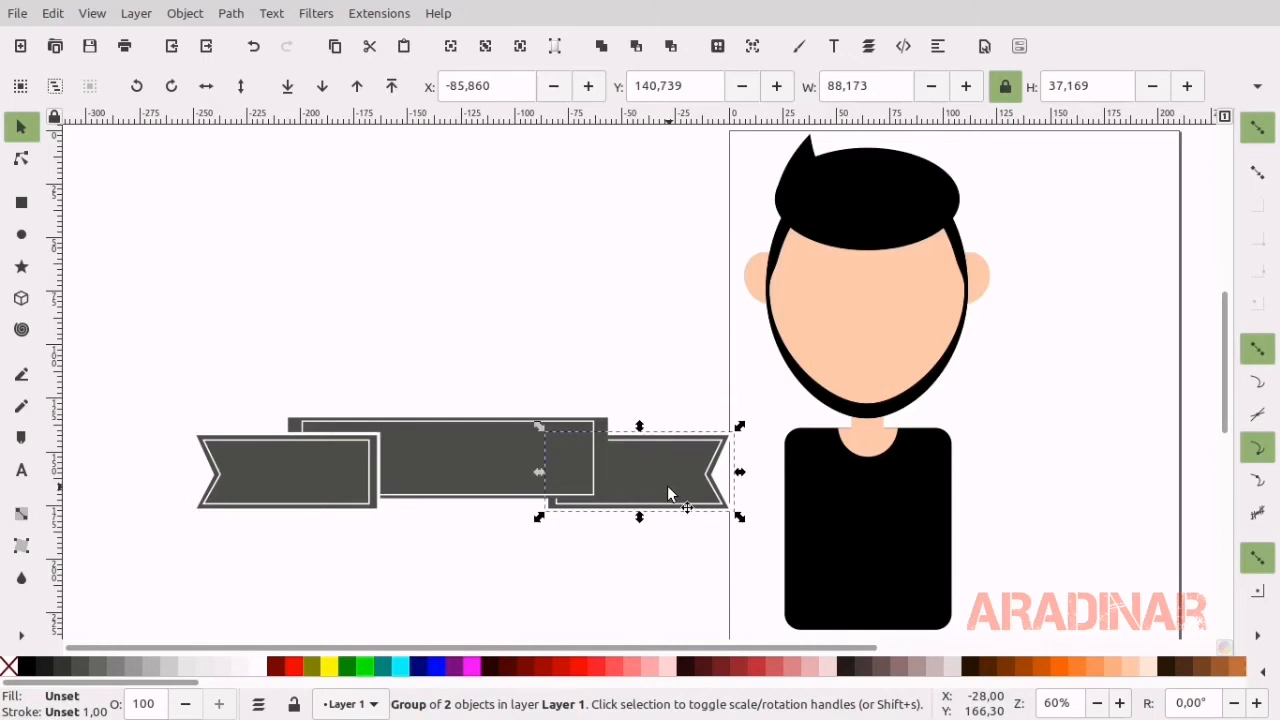
key("Left")
key("Left")
key("Left")
key("Left")
key("Left")
key("Left")
key("Left")
key("Left")
key("Left")
key("Left")
key("Left")
key("Left")
key("Left")
key("Left")
key("Left")
key("Left")
left_click(713, 364)
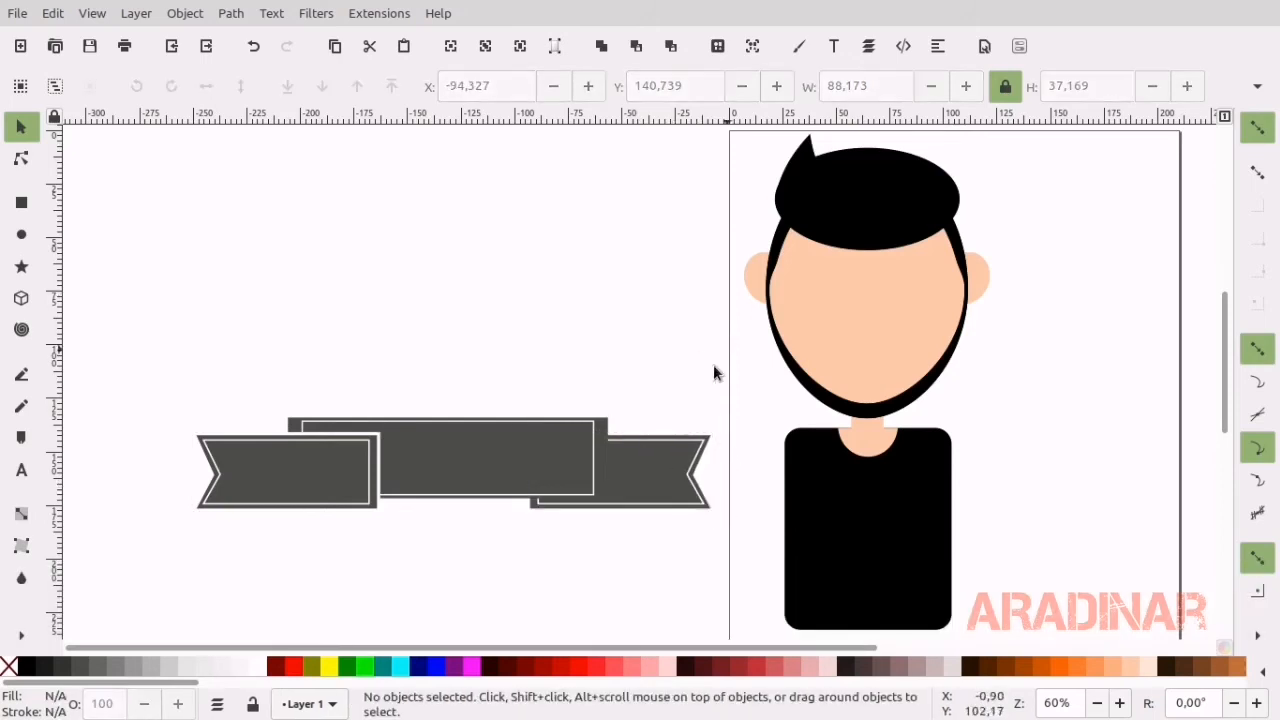
Group the two notched ribbon ends and lower the group behind the banner's centre panel.
left_click(617, 490)
left_click(264, 486, "shift")
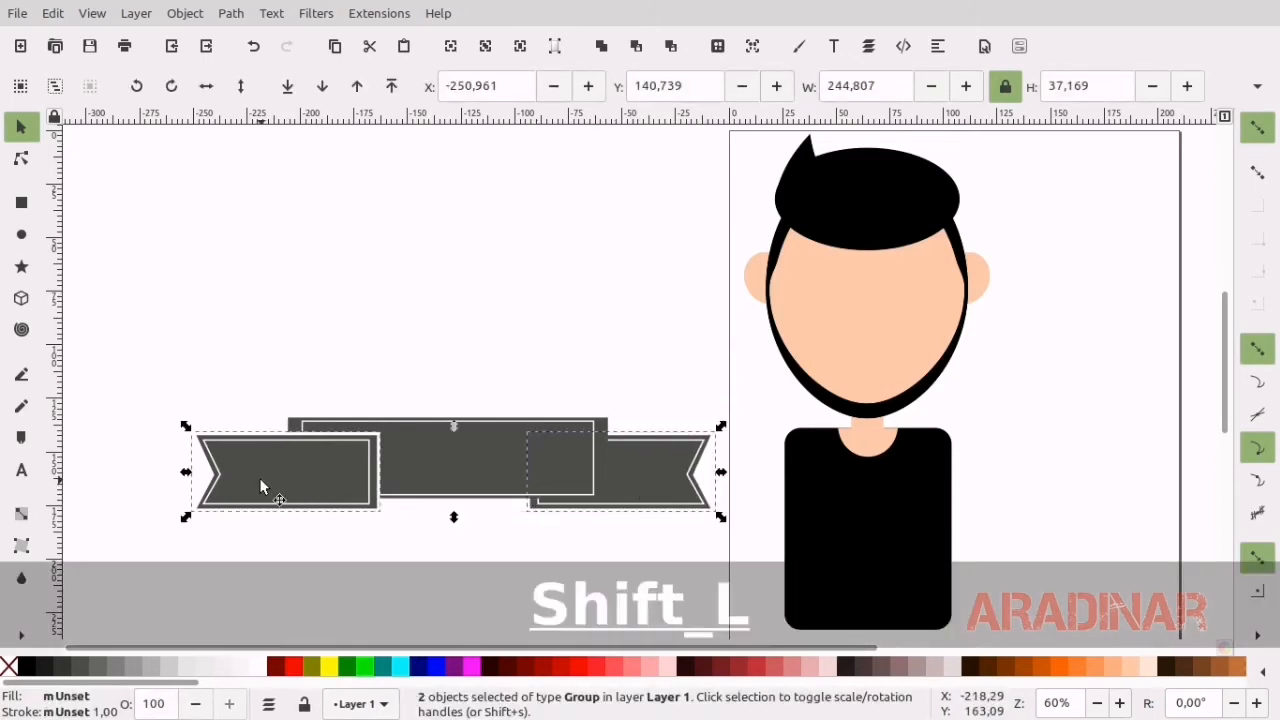
key("ctrl+g")
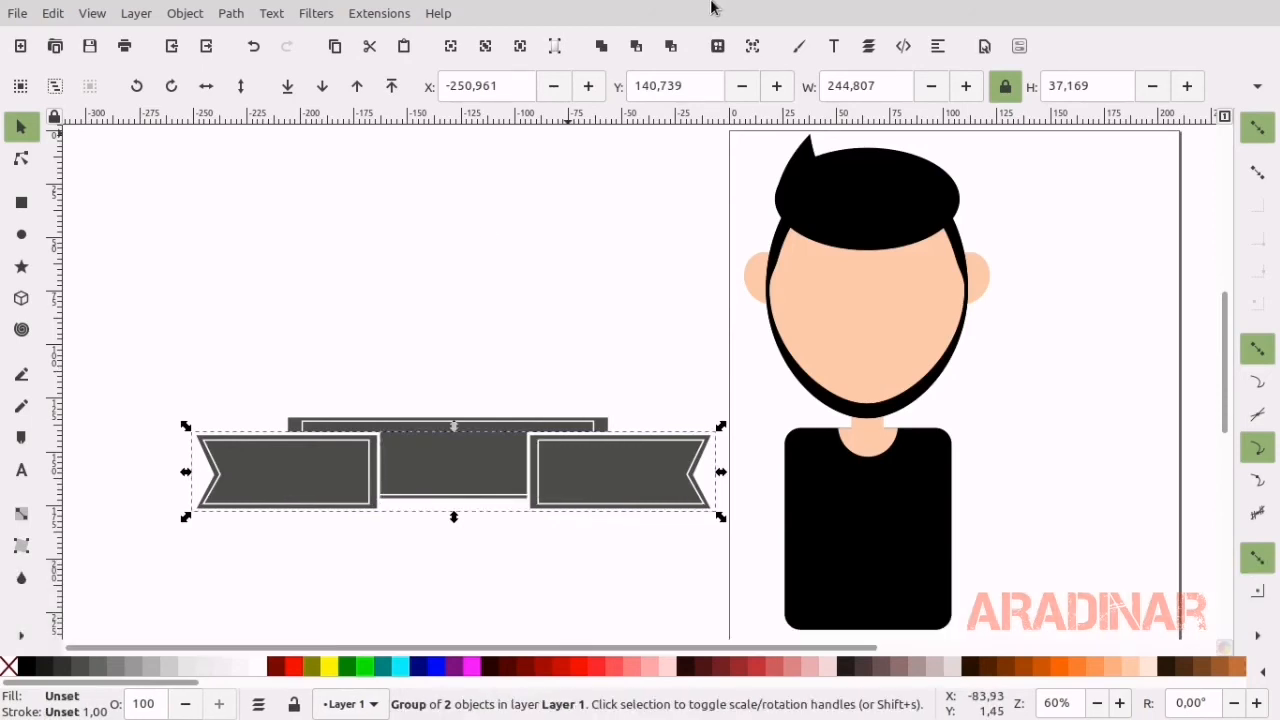
left_click(322, 86)
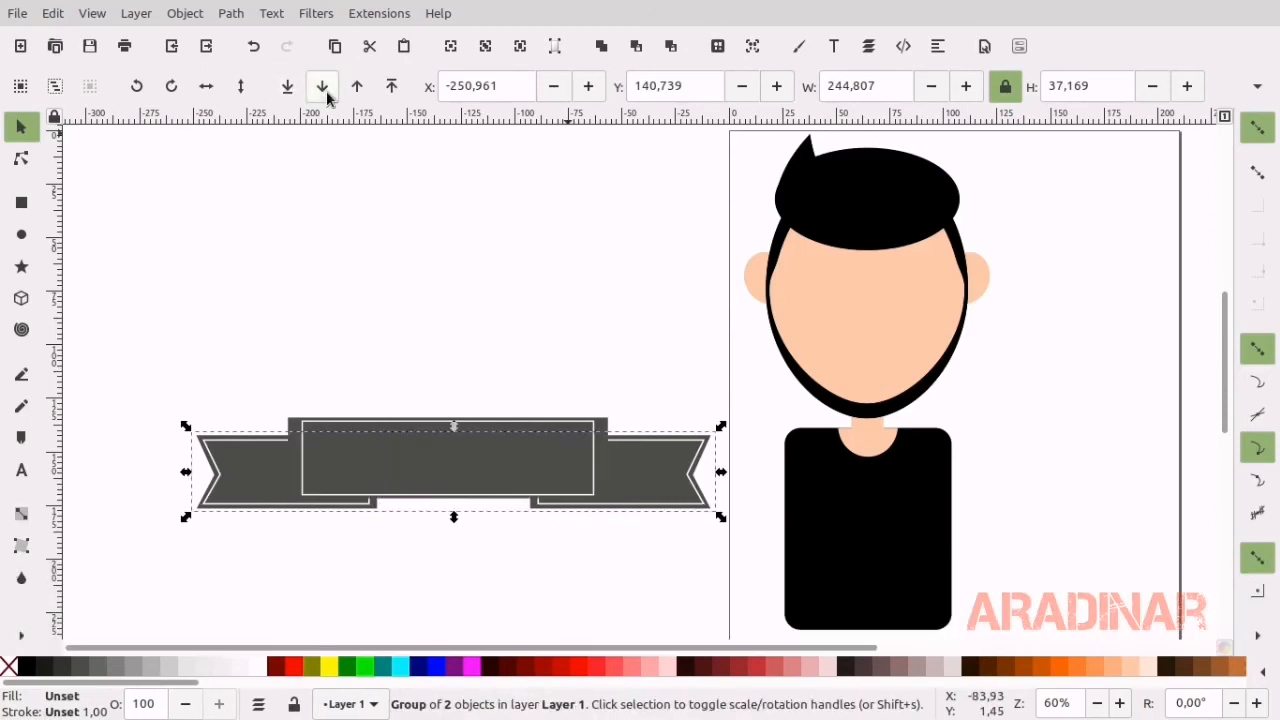
left_click(441, 250)
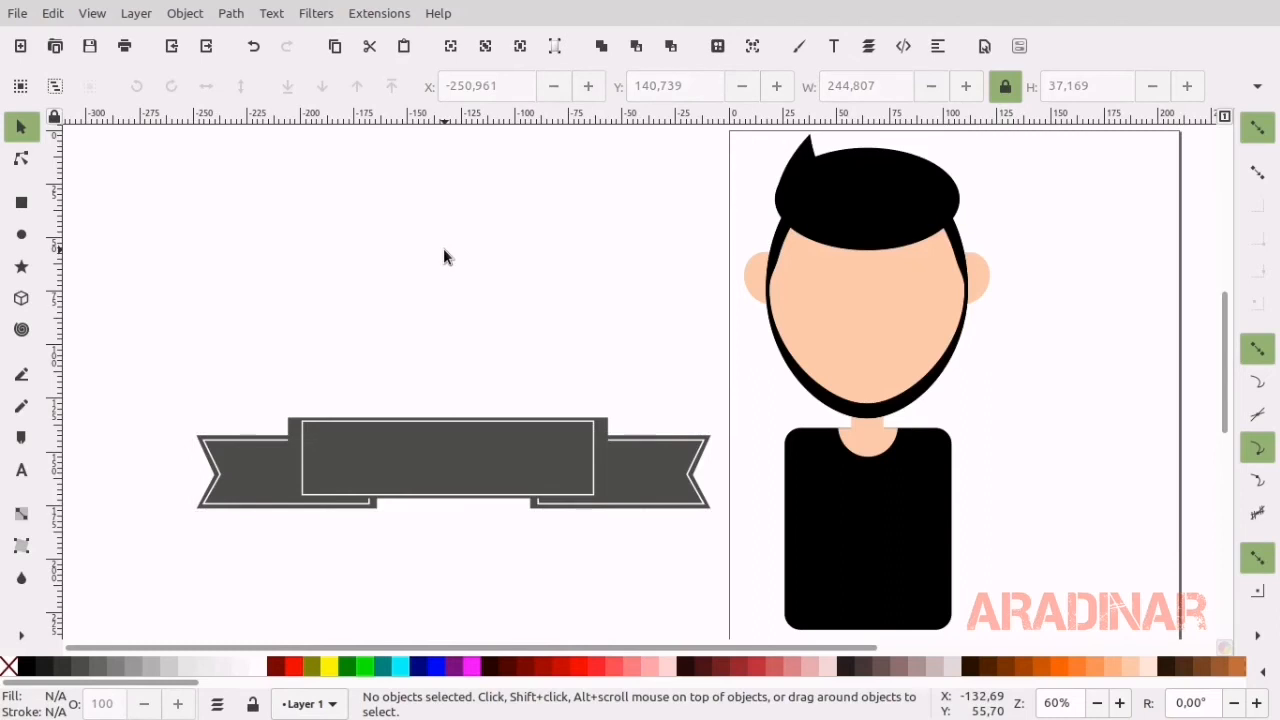
Center the banner's front panel horizontally with the grouped ribbon ends.
left_click(711, 486)
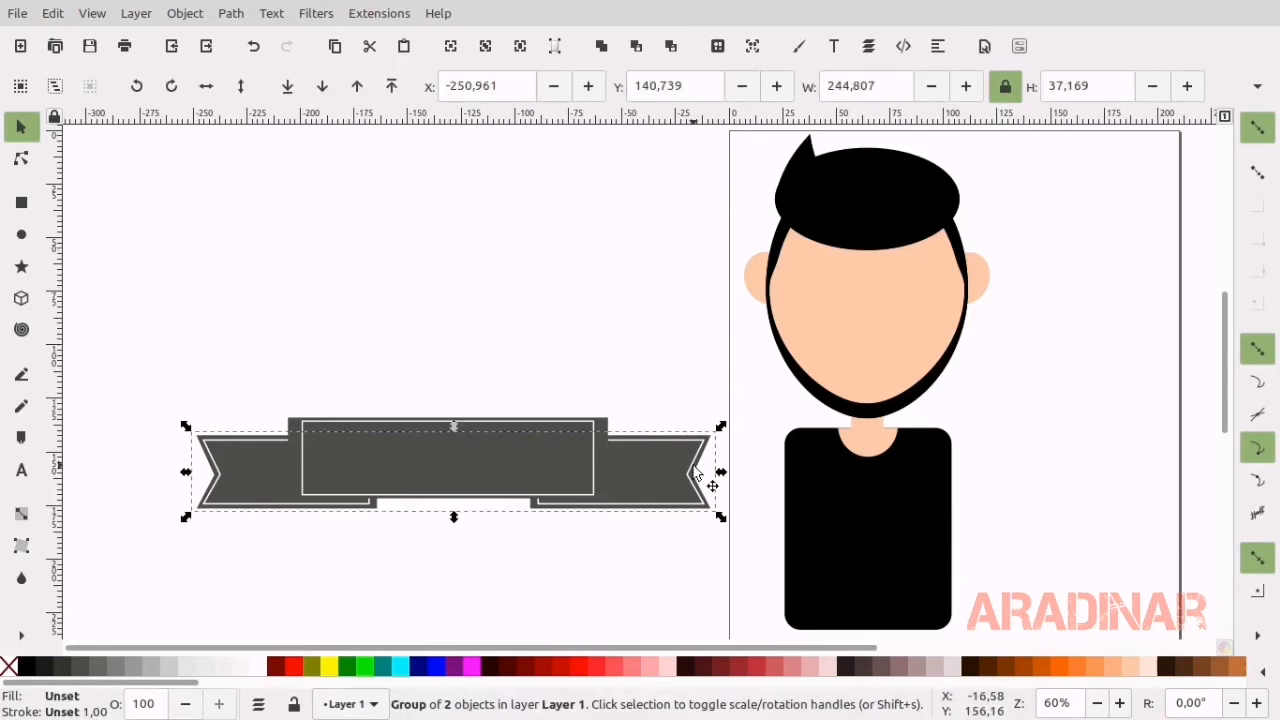
left_click_drag(725, 341, 77, 557)
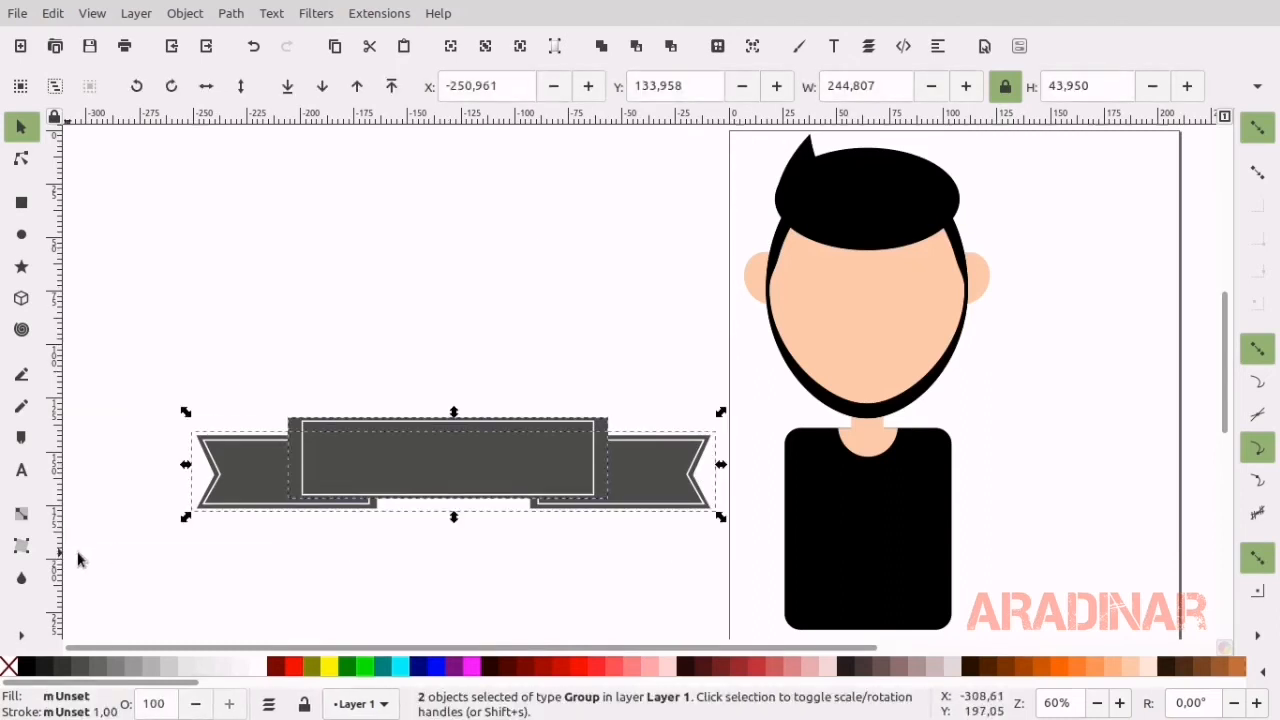
left_click(937, 46)
left_click(1100, 213)
left_click(1214, 120)
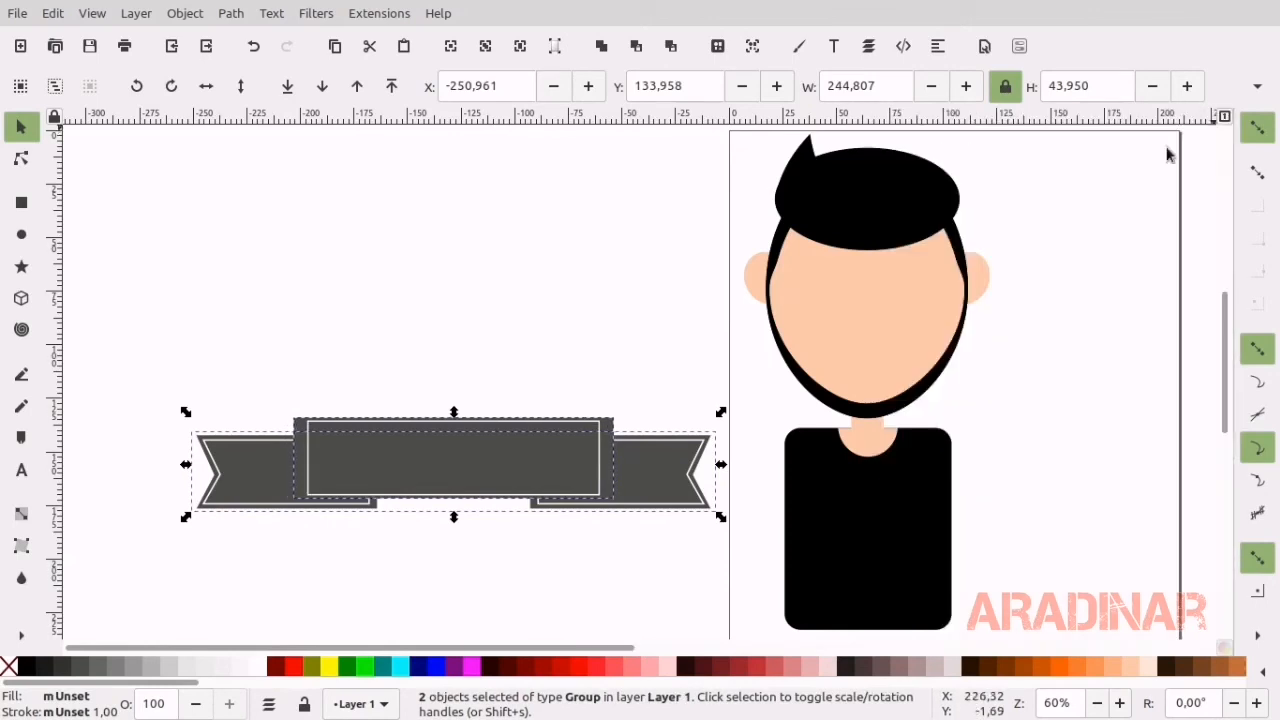
left_click(677, 338)
Group the centre panel with the ribbon ends and move the banner up and left, away from the man.
left_click_drag(726, 341, 73, 598)
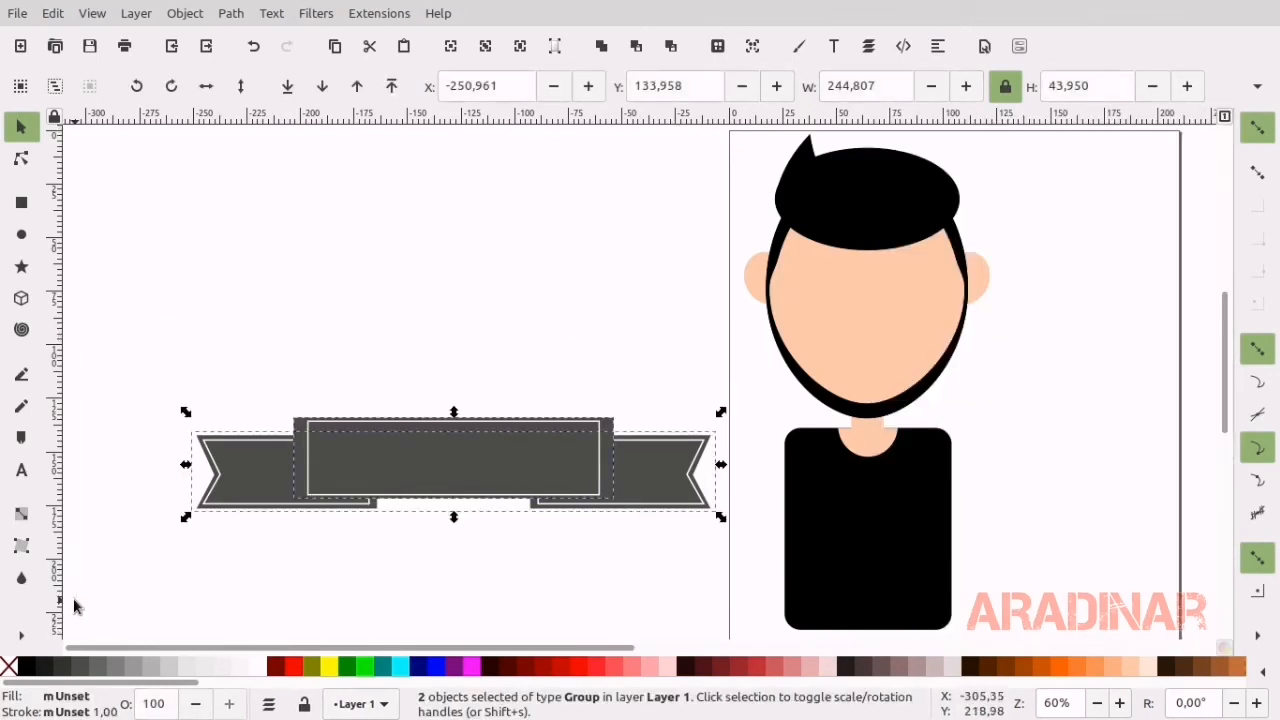
key("ctrl+g")
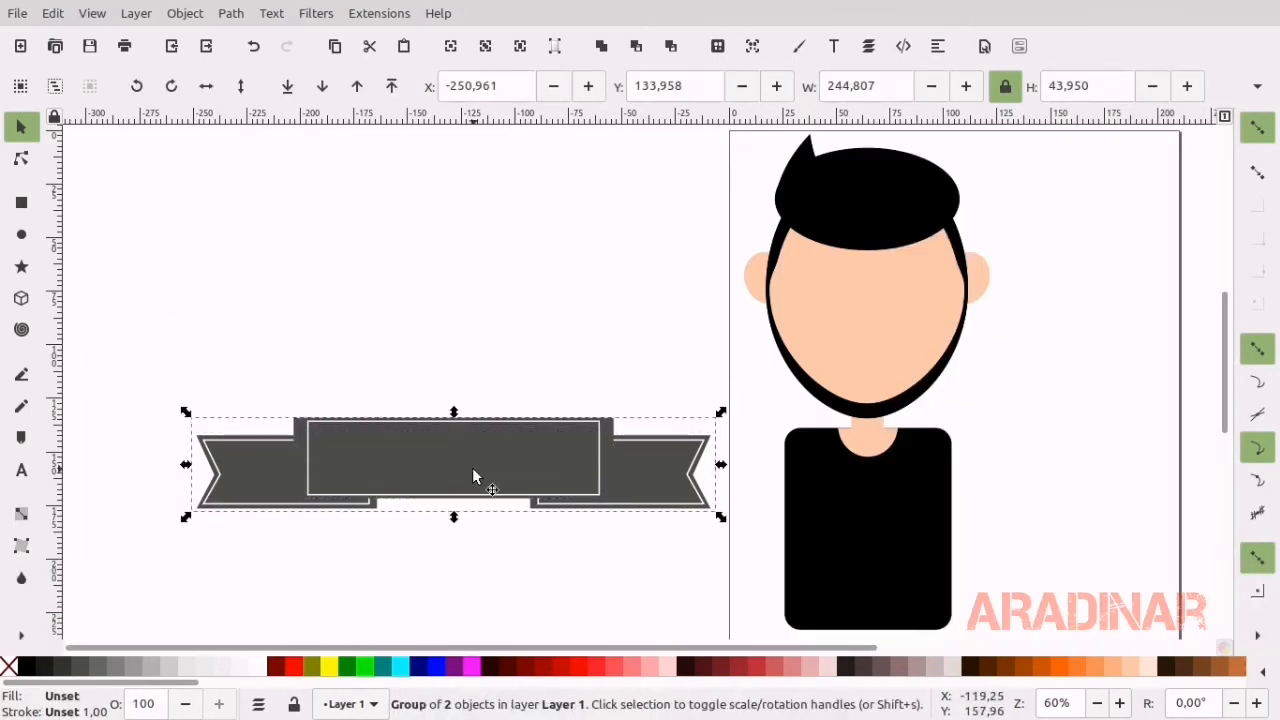
left_click_drag(471, 465, 289, 346)
Group the man's neck, neckline and black torso into one object.
scroll(897, 565, "down", 3)
scroll(897, 565, "up", 3)
scroll(289, 346, "down", 2)
left_click_drag(714, 610, 1148, 292)
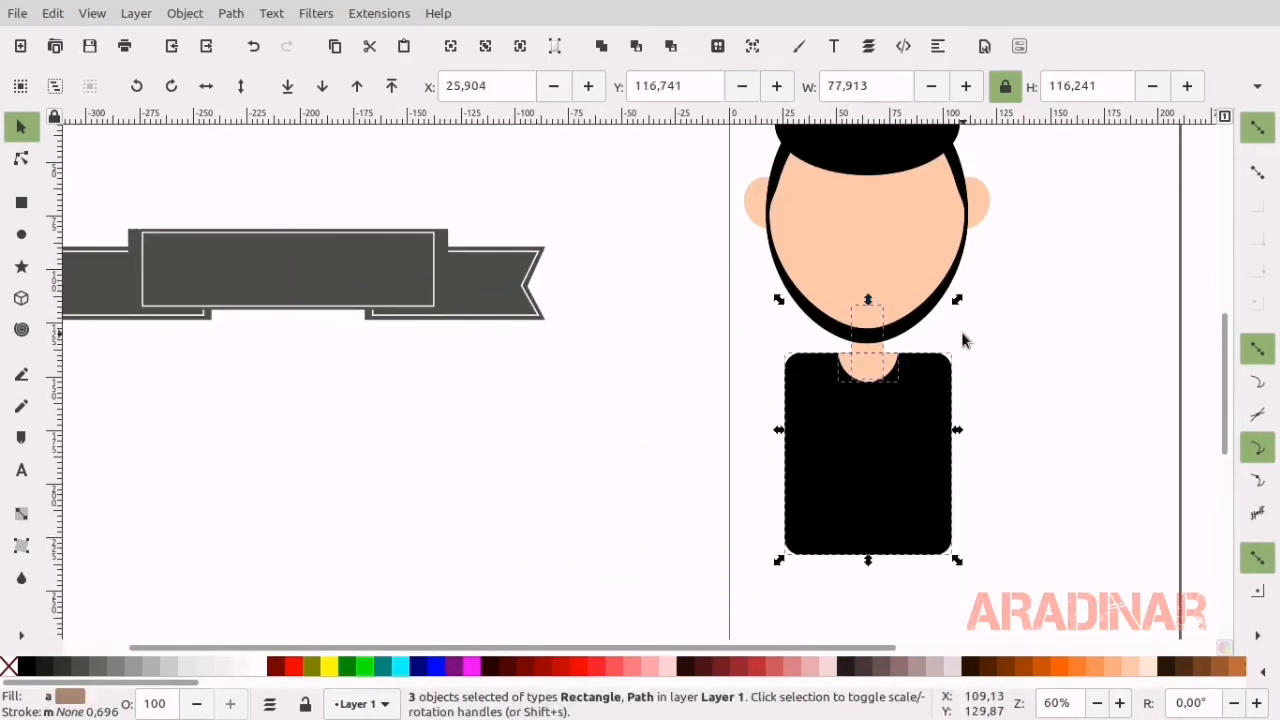
key("ctrl+g")
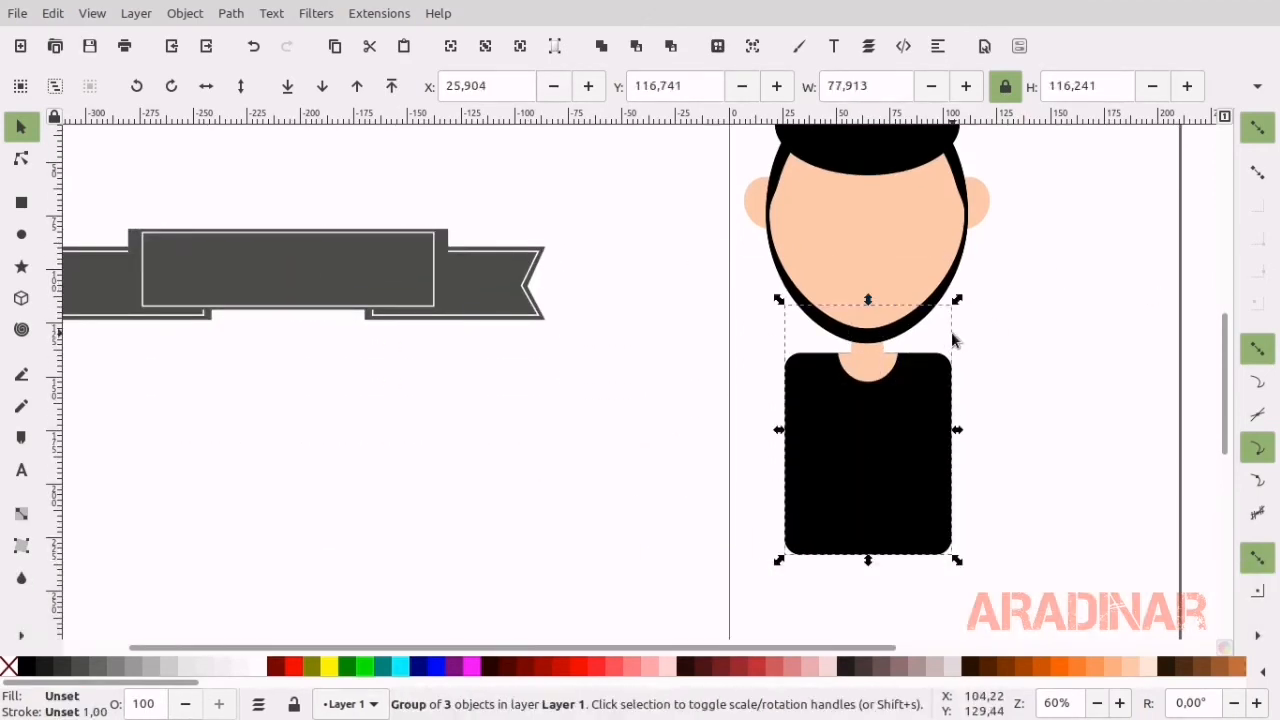
left_click(887, 286)
scroll(889, 300, "up", 2)
left_click(699, 452)
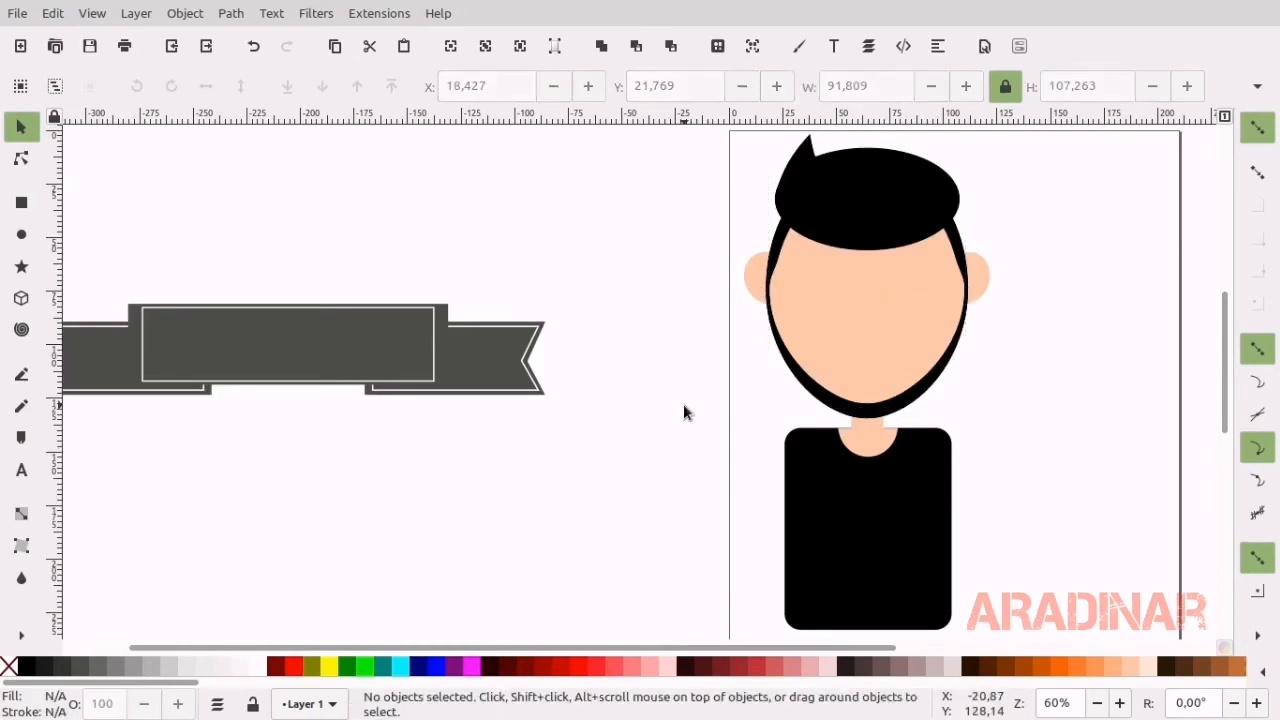
Group all parts of the man, including hair, head and body, into a single object.
scroll(683, 411, "up", 1)
left_click_drag(685, 125, 1089, 471)
scroll(1090, 472, "up", 4)
key("ctrl+g")
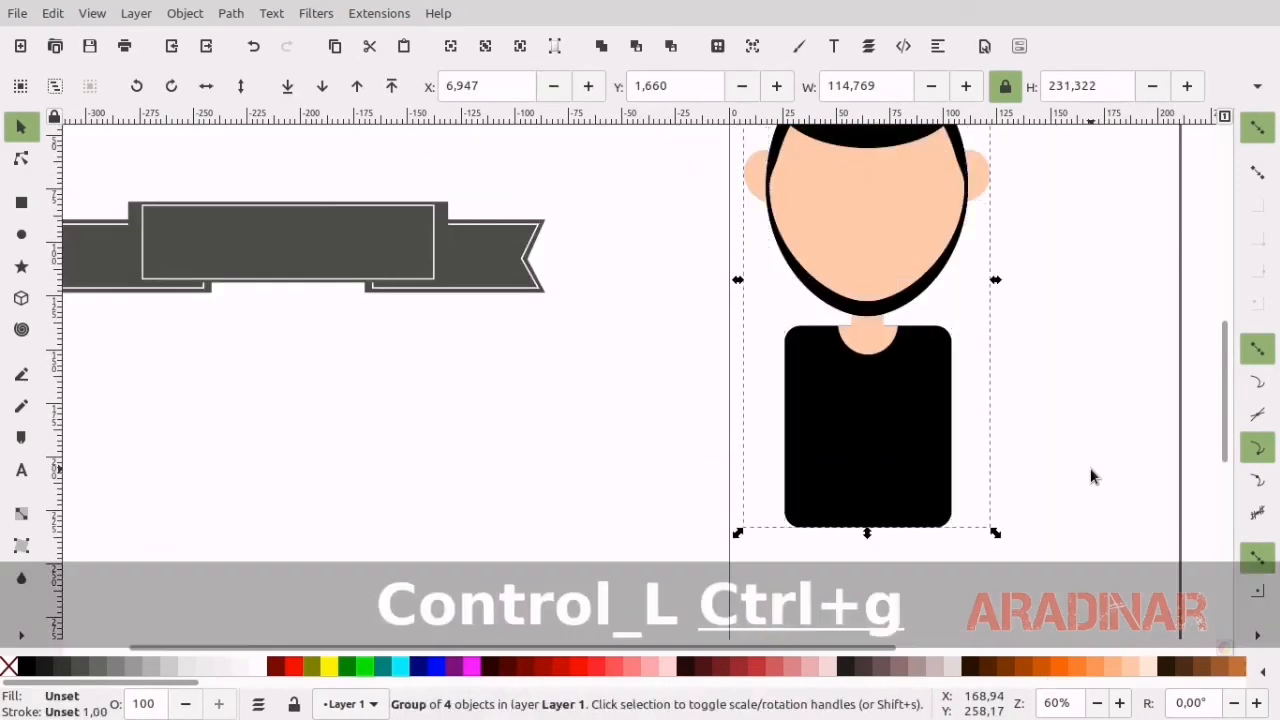
Move the banner over the lower part of the man's black torso.
scroll(1090, 475, "up", 5)
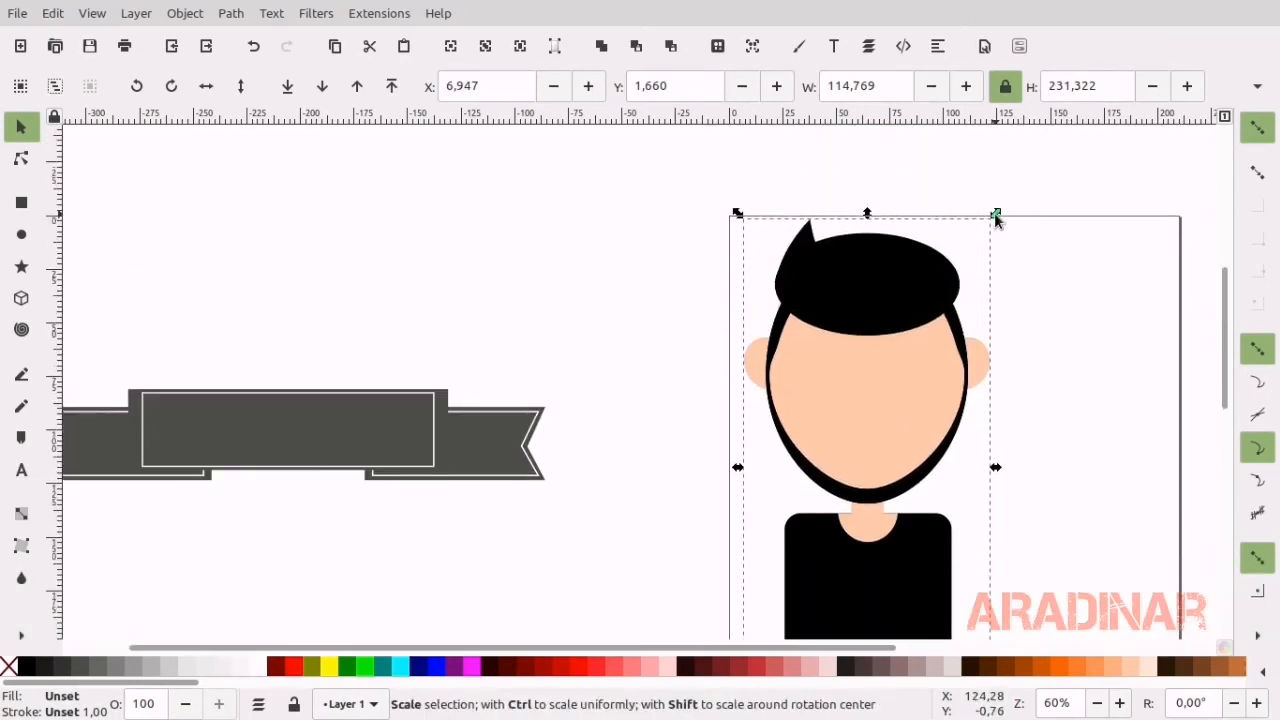
scroll(700, 291, "down", 3)
left_click_drag(328, 335, 917, 564)
Center the man and the banner horizontally on each other, relative to the selection area.
key("ctrl+a")
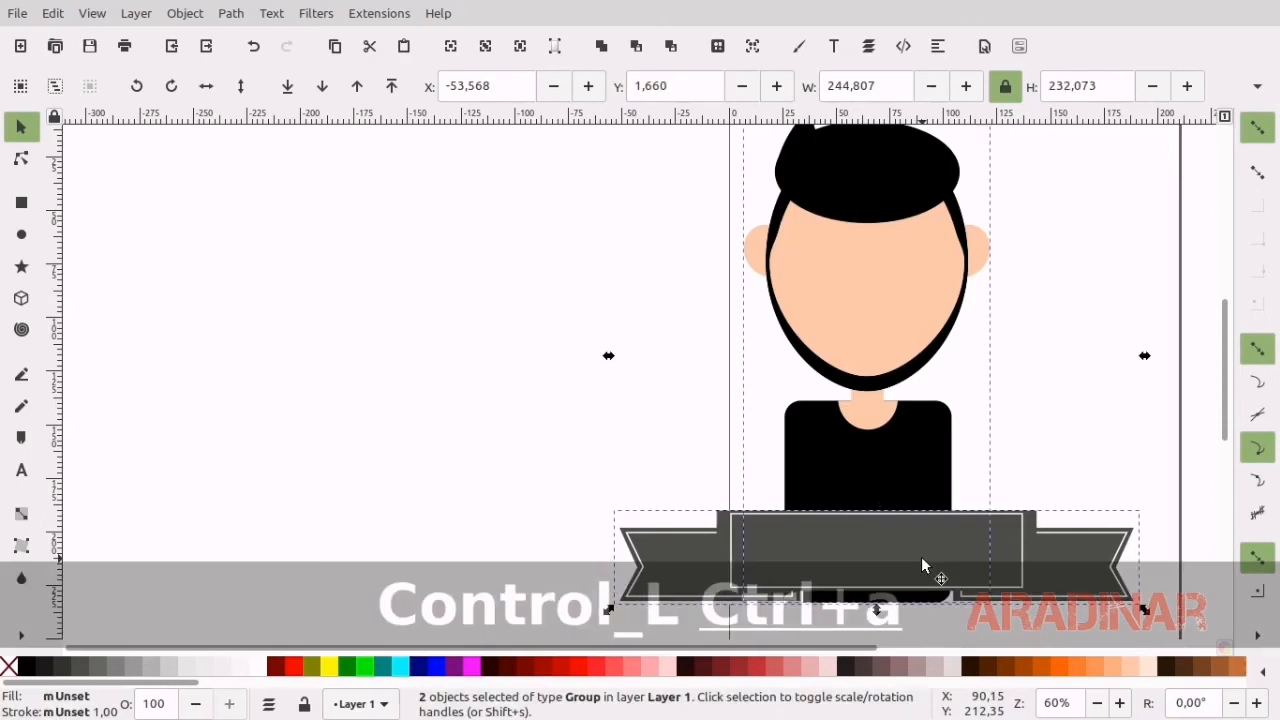
left_click(937, 46)
left_click(1103, 222)
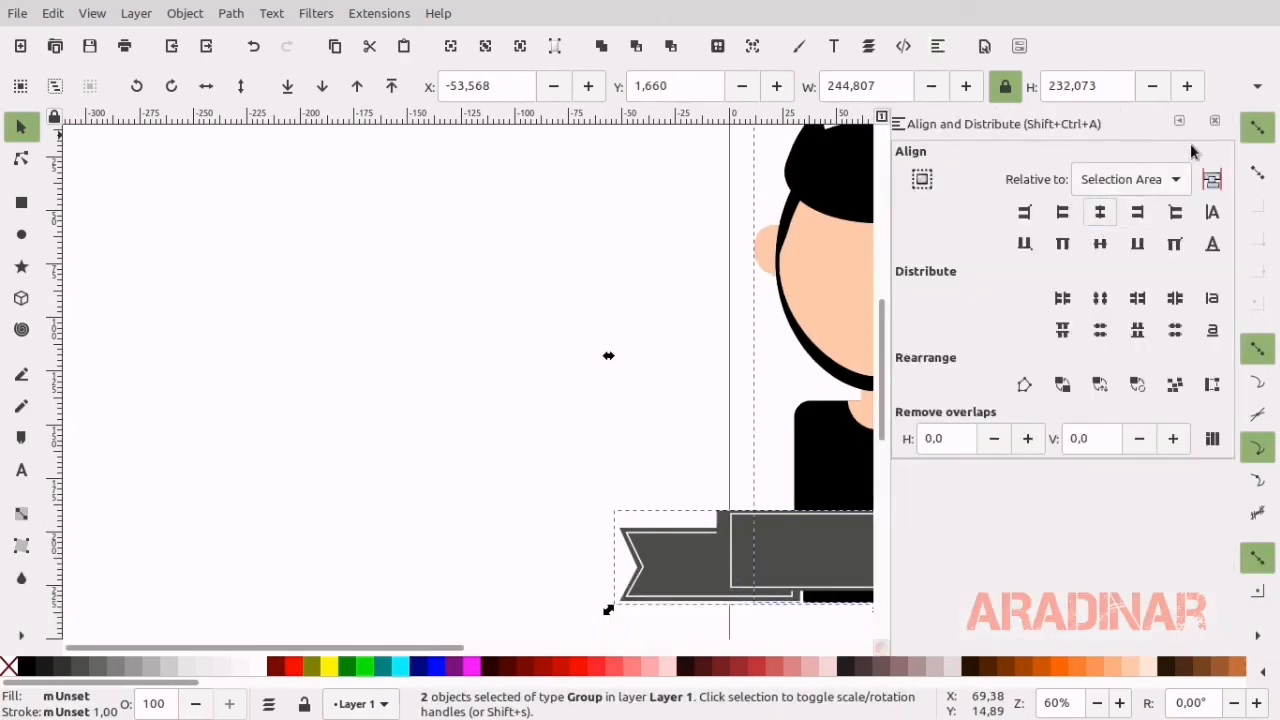
left_click(1214, 120)
left_click(570, 356)
Add the text ARADINAR in the empty area left of the banner and select all its letters.
scroll(572, 360, "up", 5)
scroll(574, 368, "down", 7)
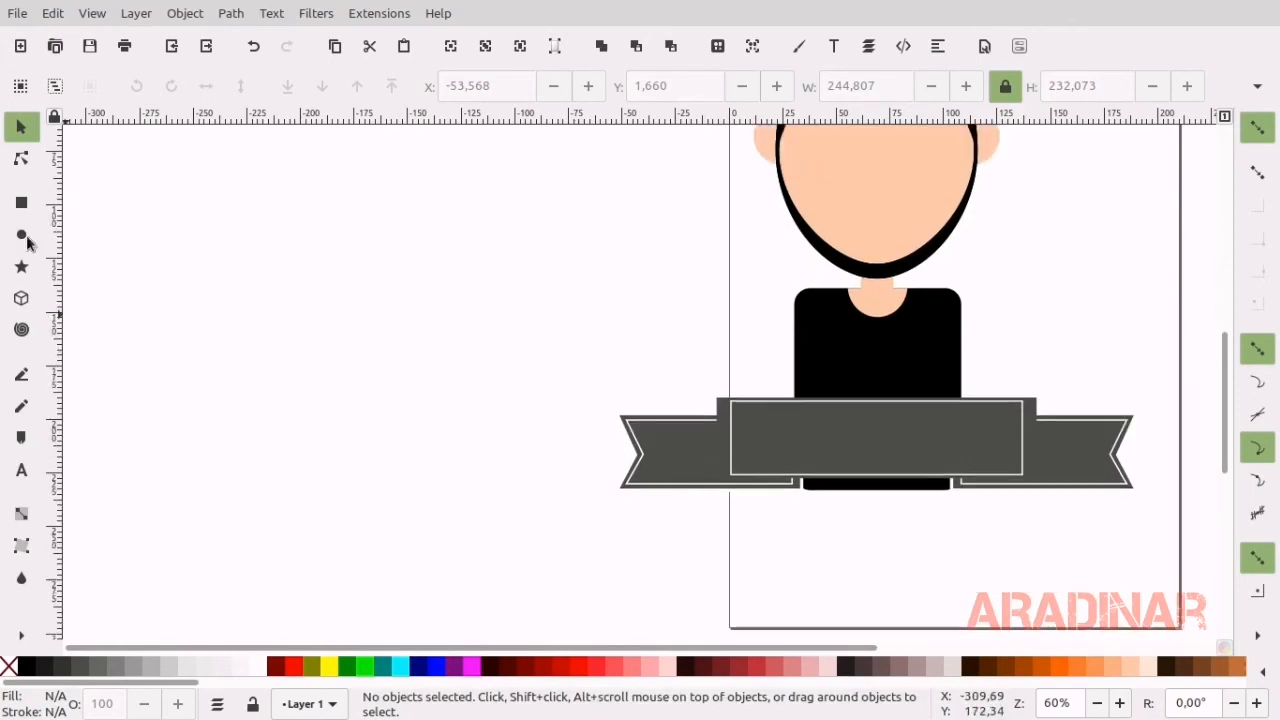
left_click(21, 470)
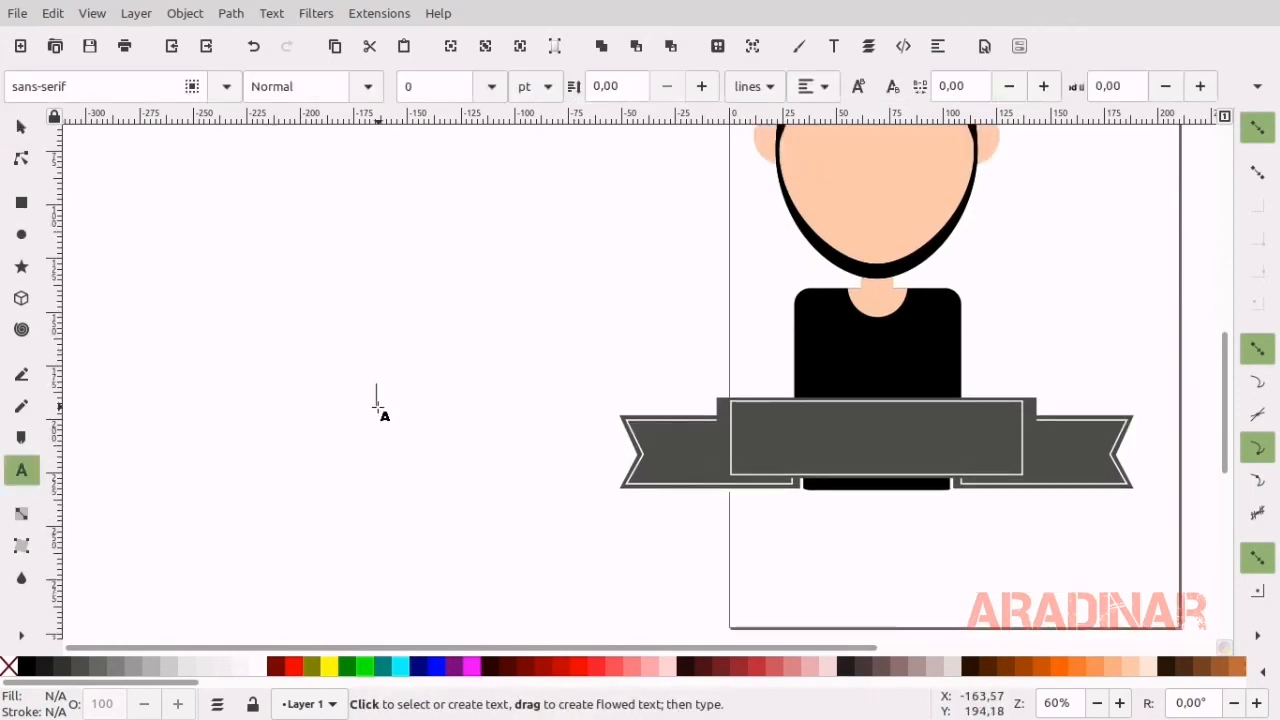
key("Caps_Lock")
left_click(378, 408)
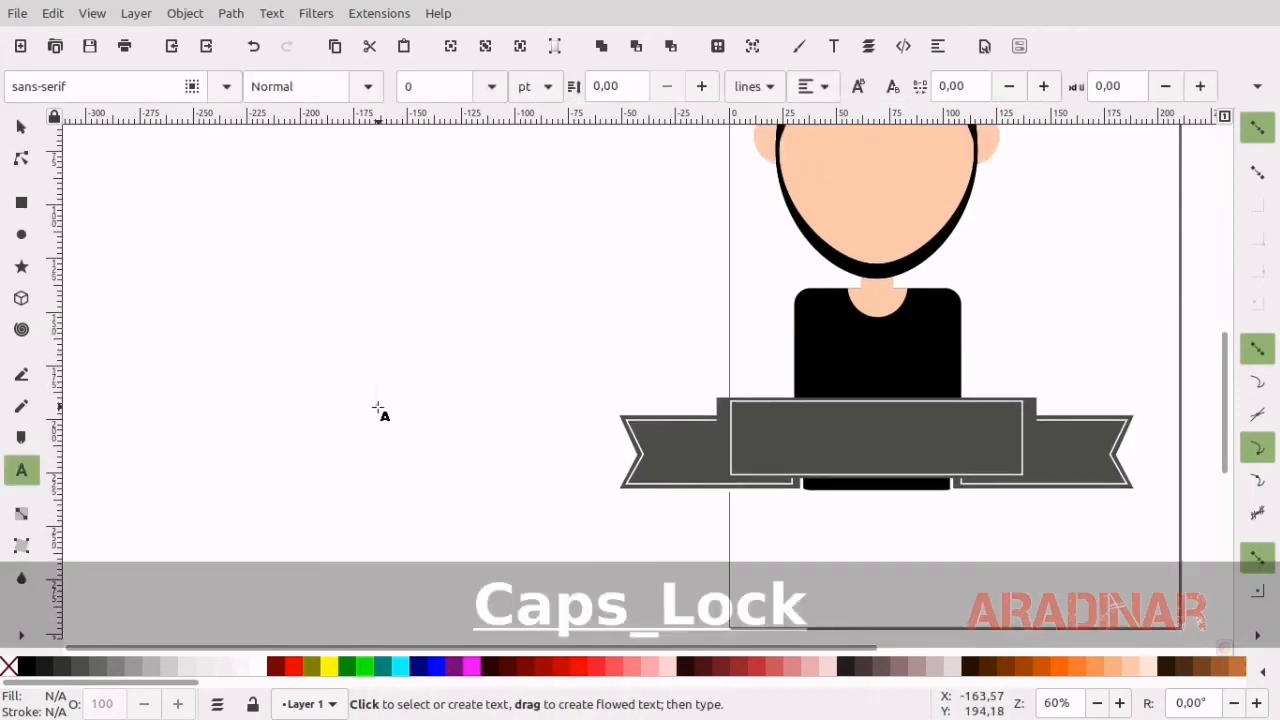
type("ARADINAR")
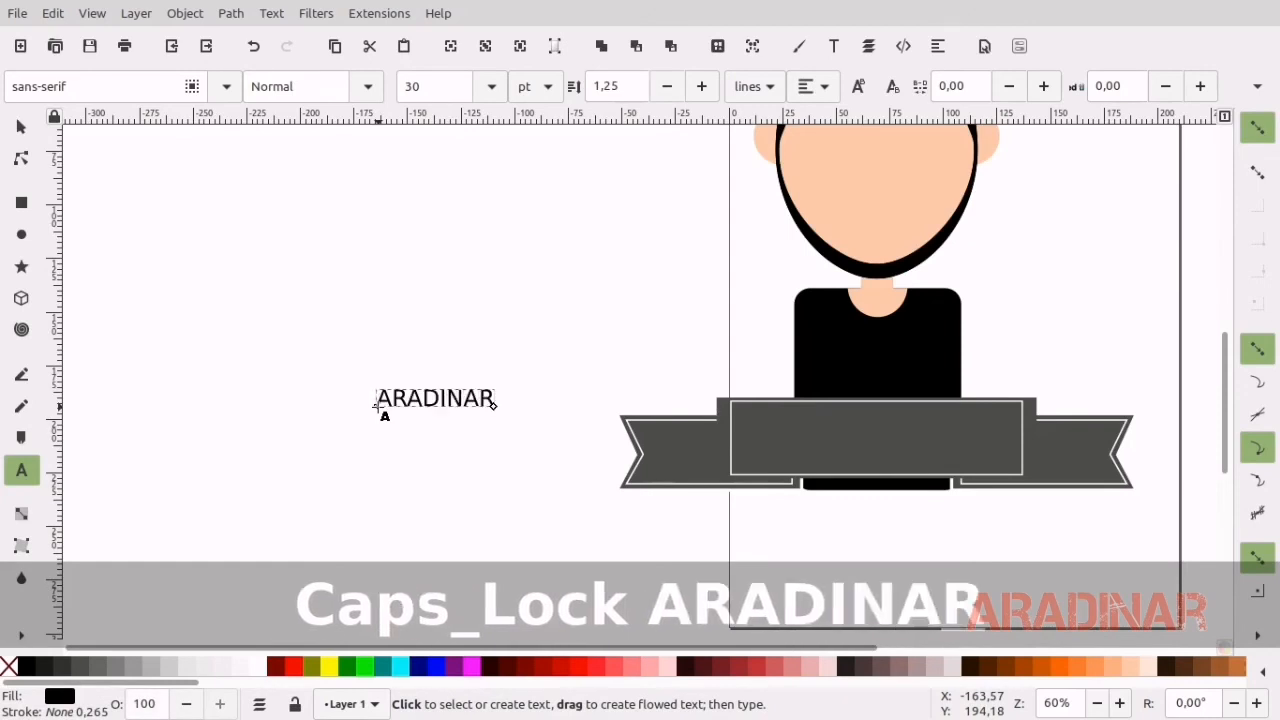
key("ctrl+a")
Try the Ubuntu Condensed font on the ARADINAR text.
left_click(218, 93)
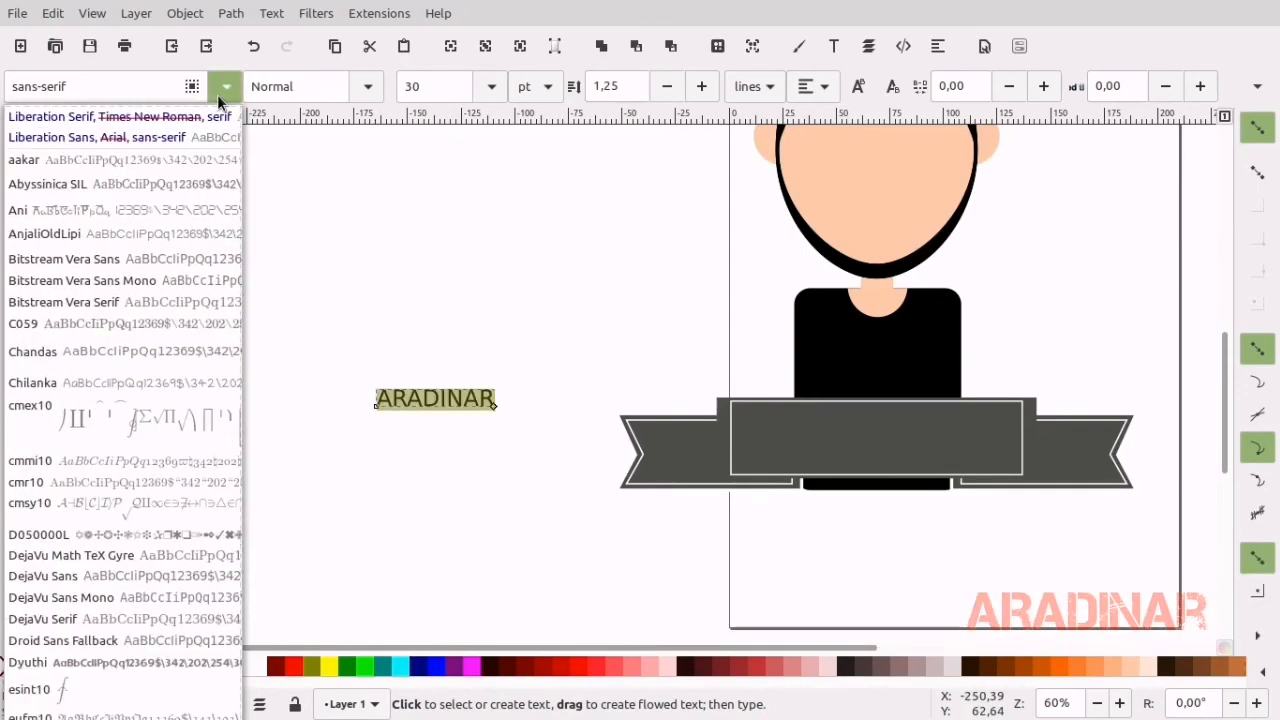
scroll(169, 347, "up", 1)
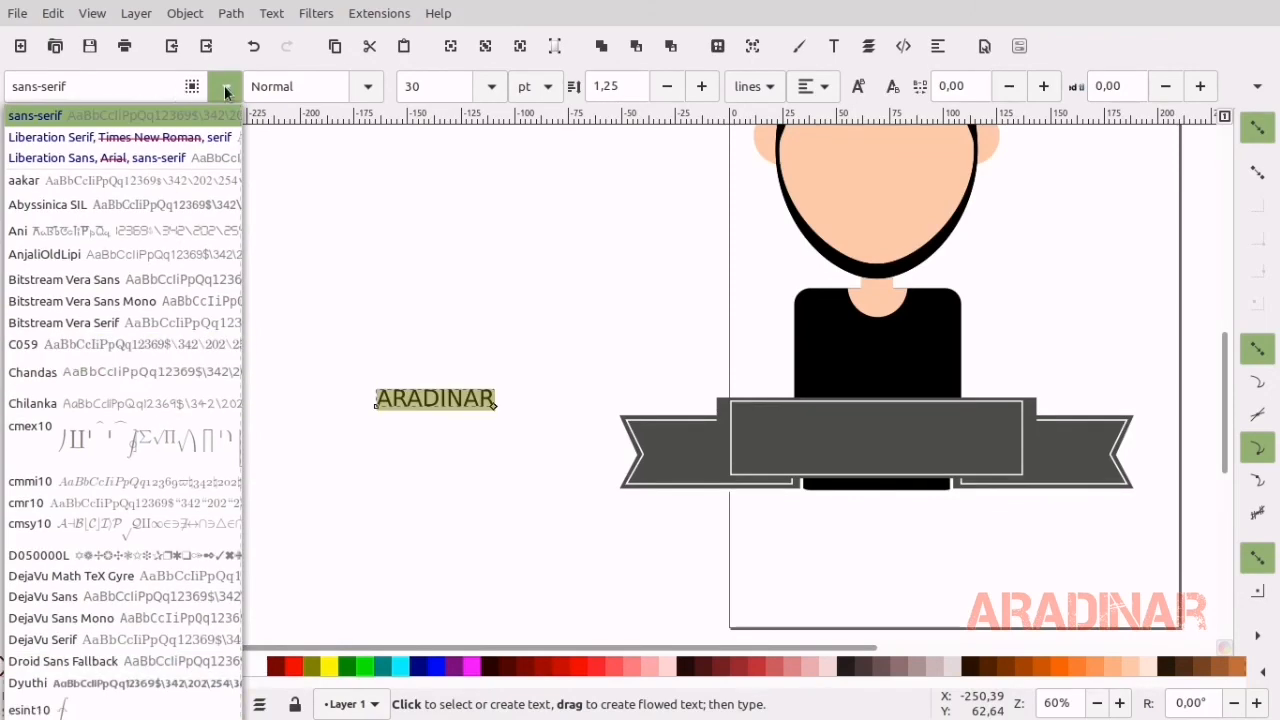
scroll(228, 85, "down", 20)
scroll(183, 393, "down", 4)
scroll(183, 394, "down", 5)
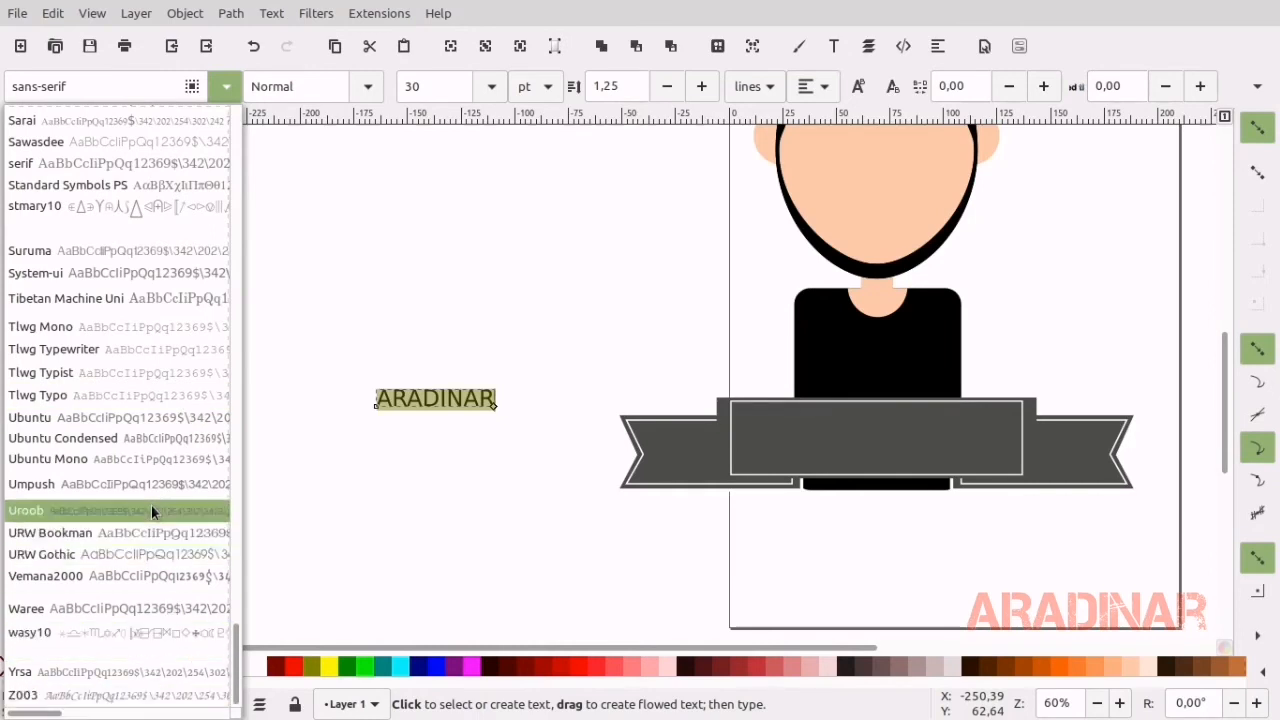
left_click(125, 437)
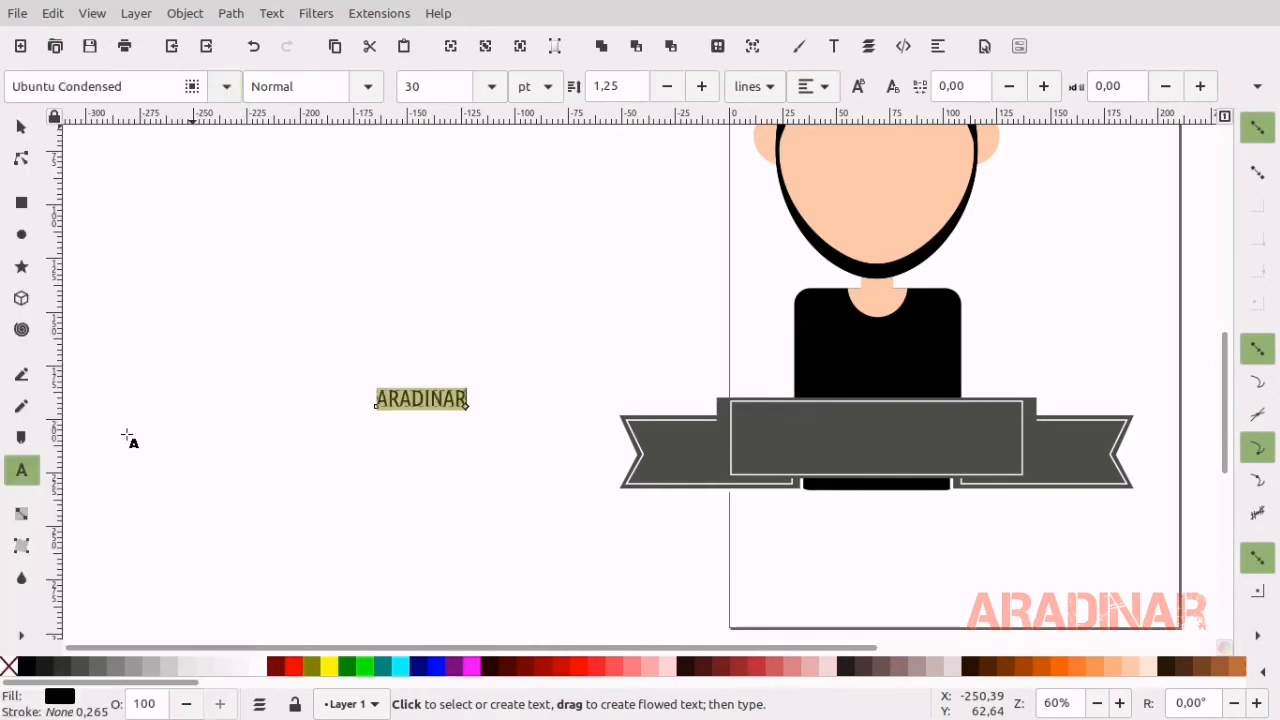
Try the Loma font on the ARADINAR text.
left_click(227, 86)
scroll(173, 323, "up", 8)
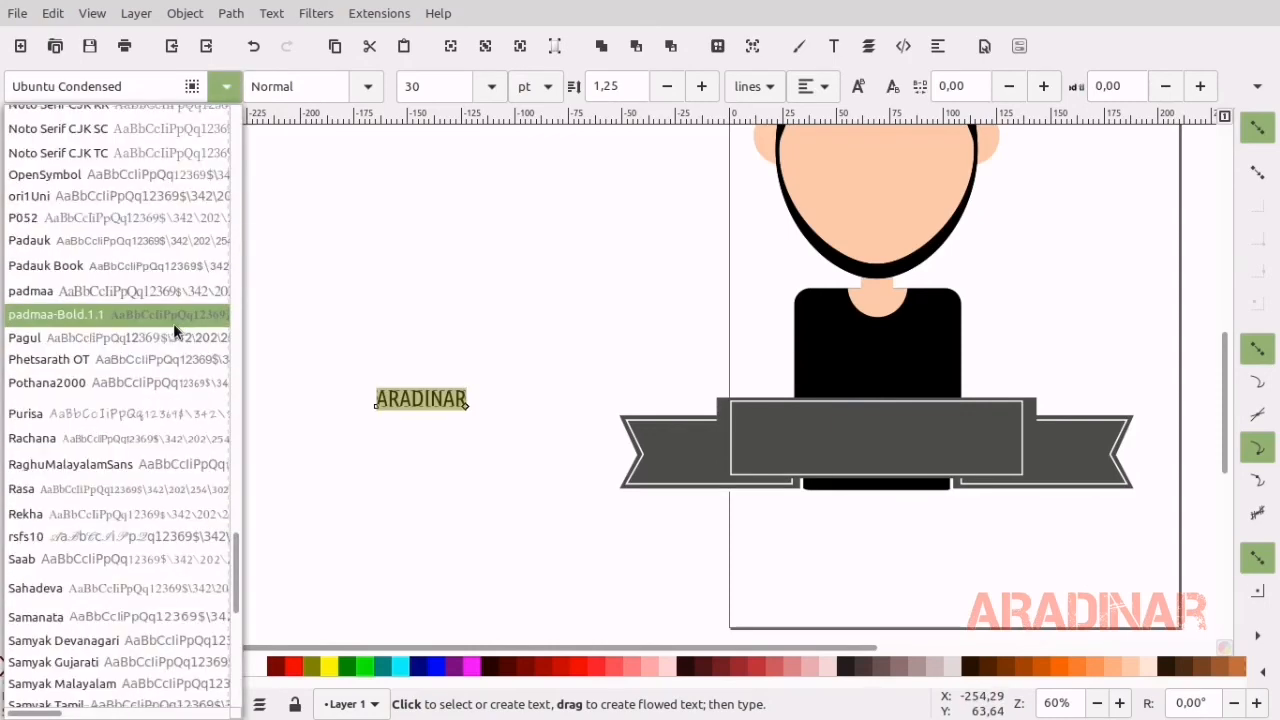
scroll(160, 412, "up", 12)
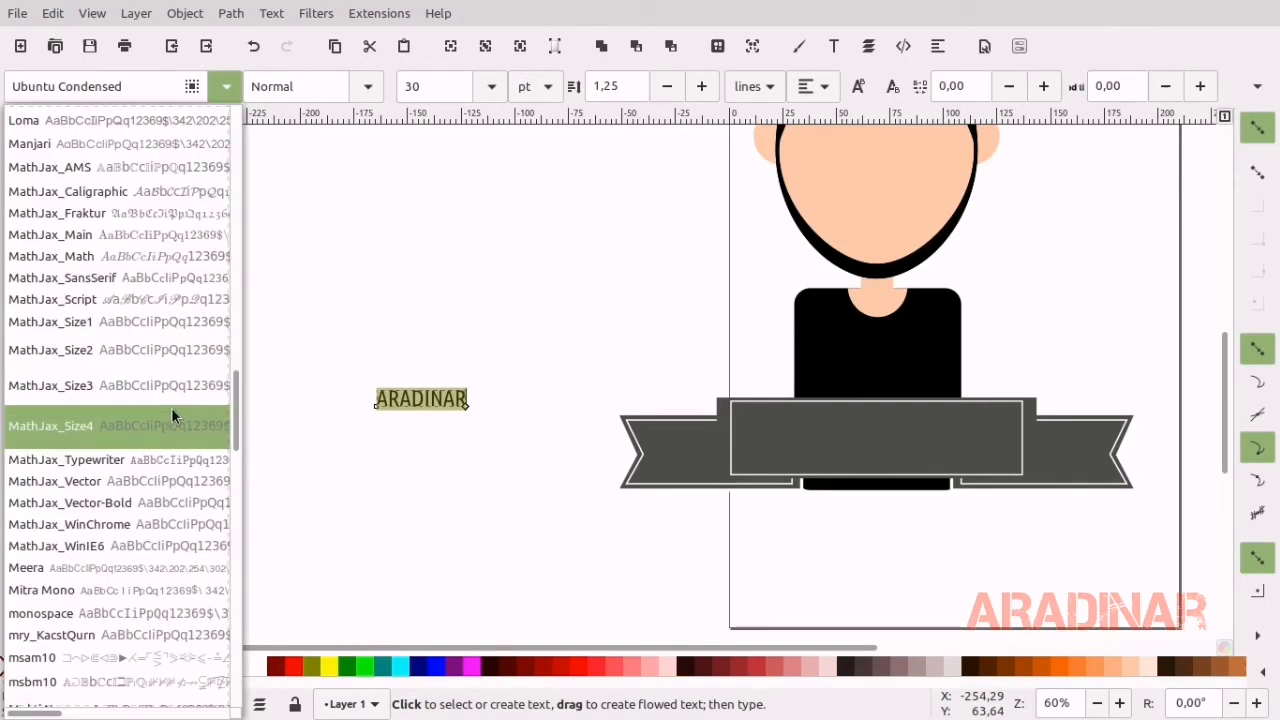
left_click(114, 120)
Try the DejaVu Math TeX Gyre font on the ARADINAR text.
left_click(216, 86)
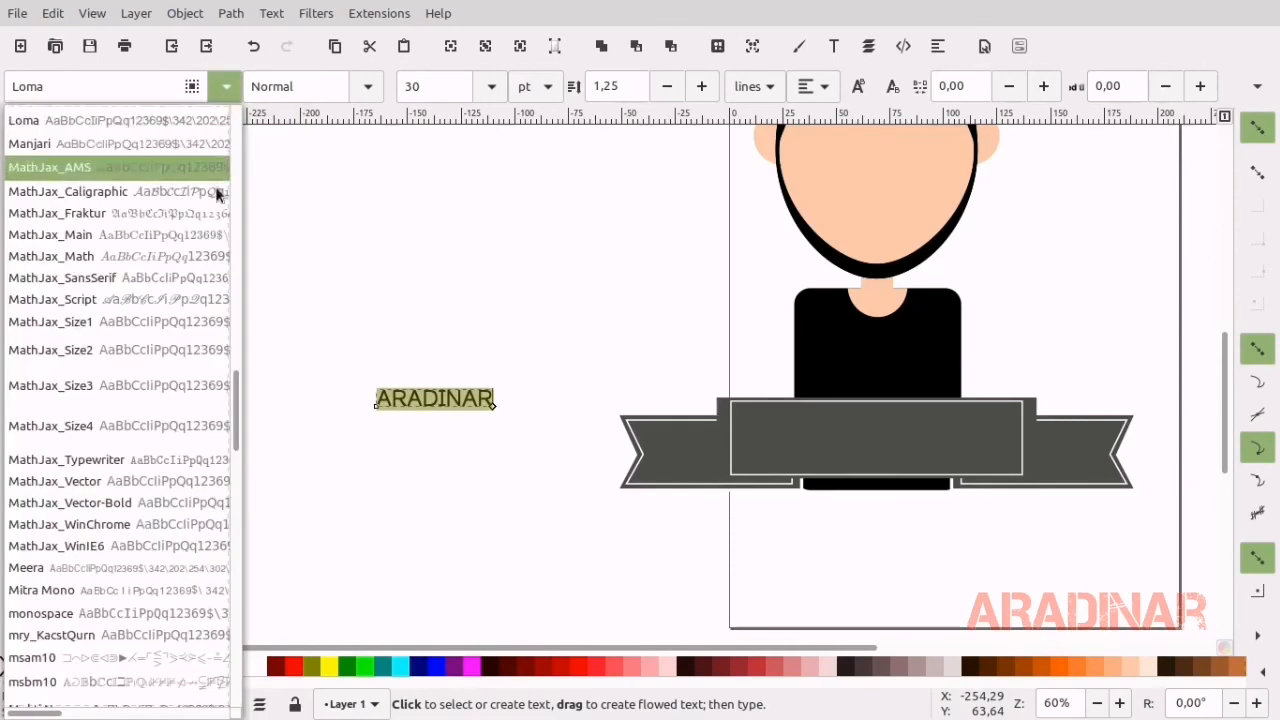
scroll(215, 200, "up", 5)
scroll(172, 190, "up", 10)
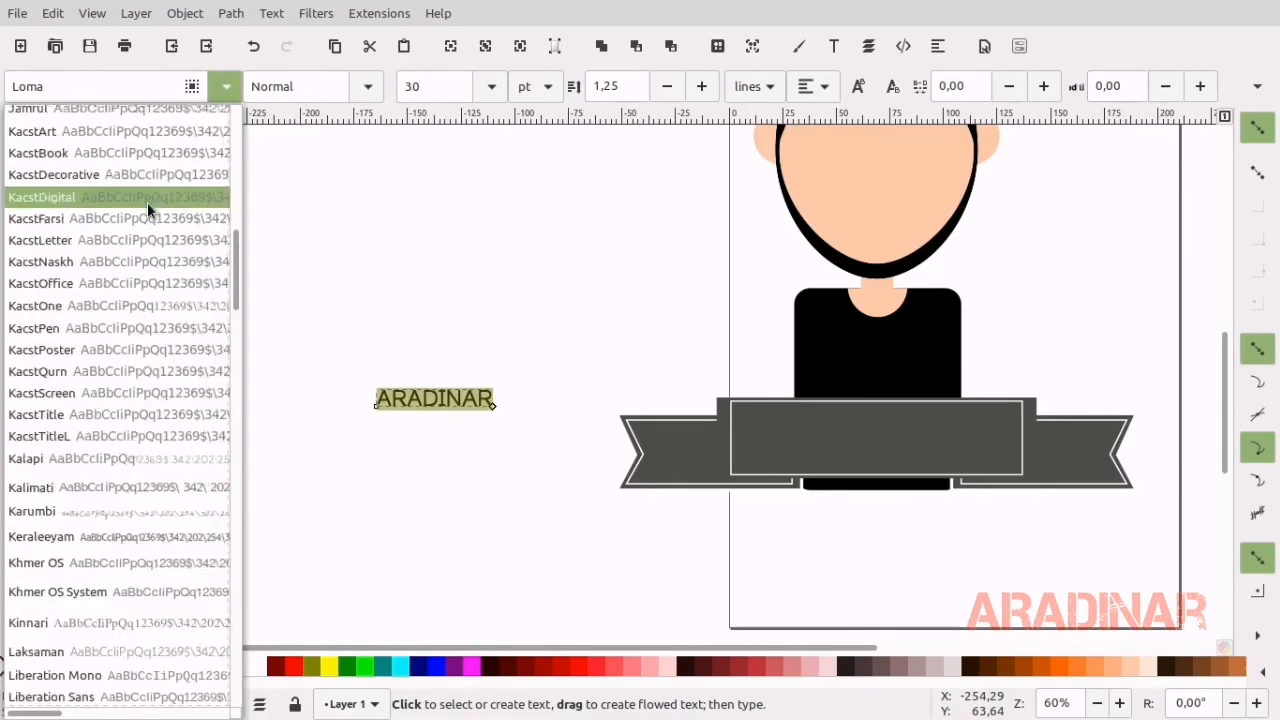
scroll(151, 202, "up", 5)
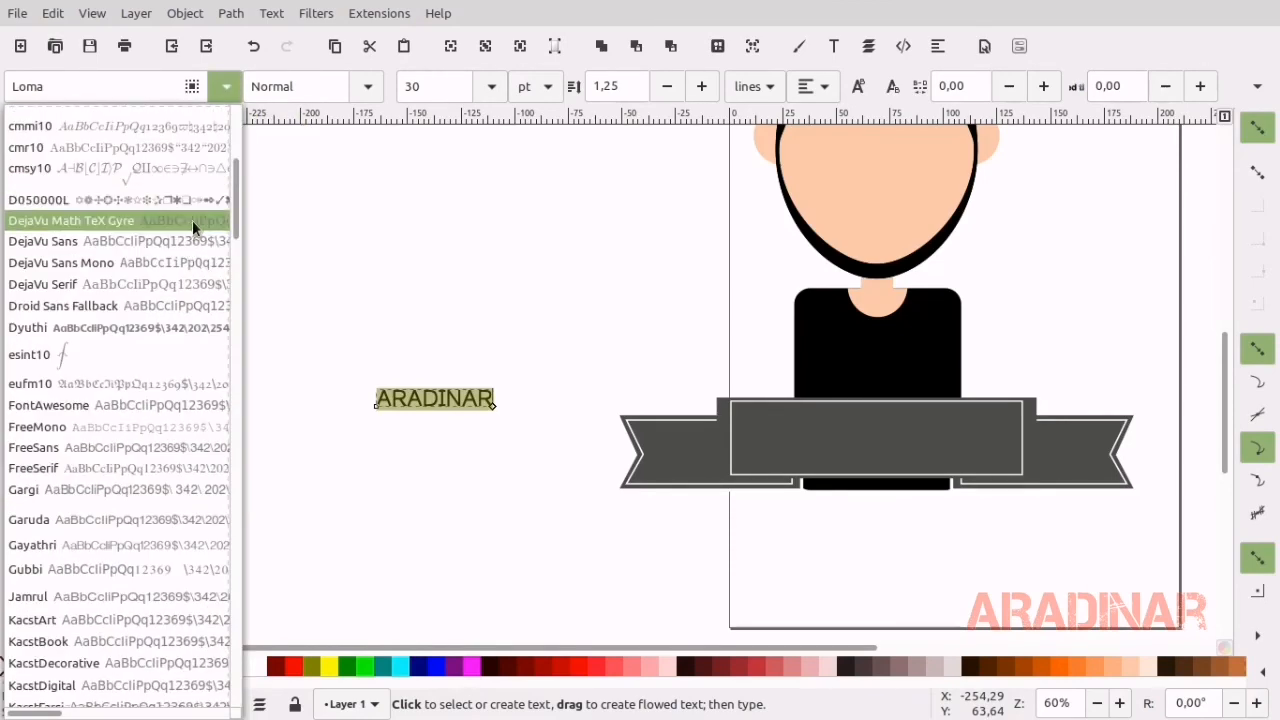
left_click(192, 220)
Try the Abyssinica SIL and D050000L fonts on the ARADINAR text.
left_click(216, 90)
scroll(176, 213, "up", 5)
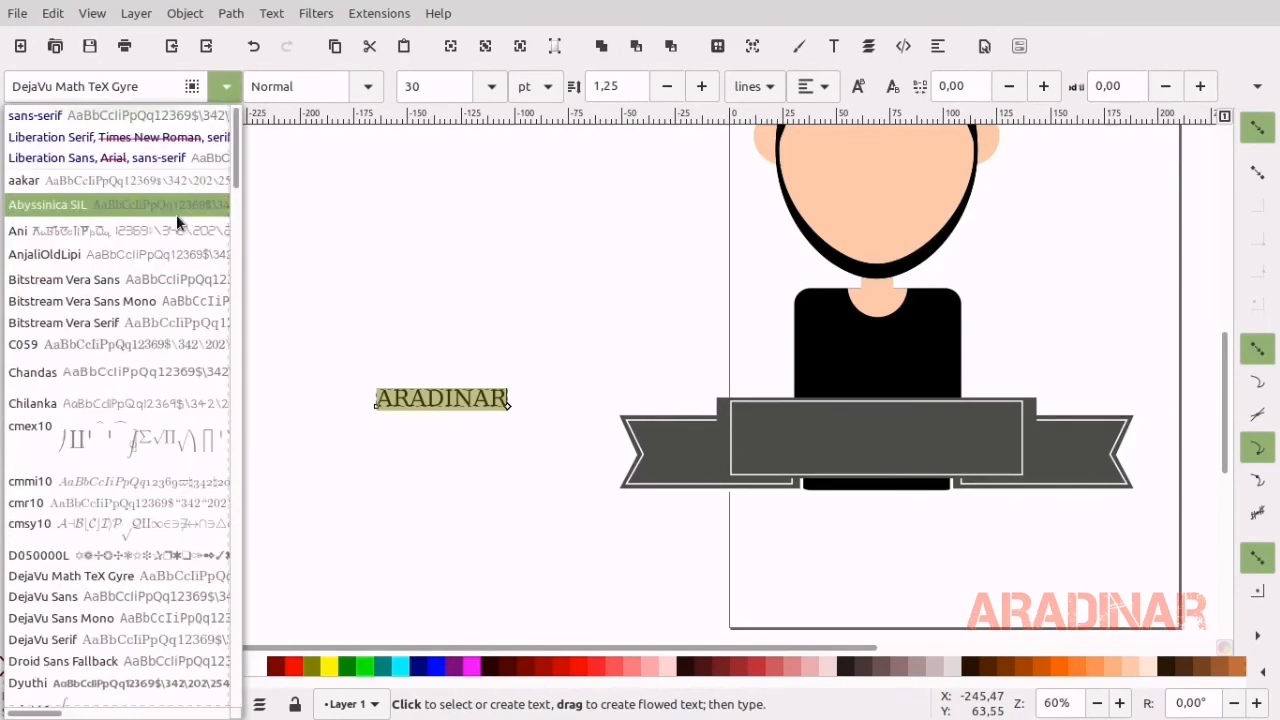
left_click(179, 204)
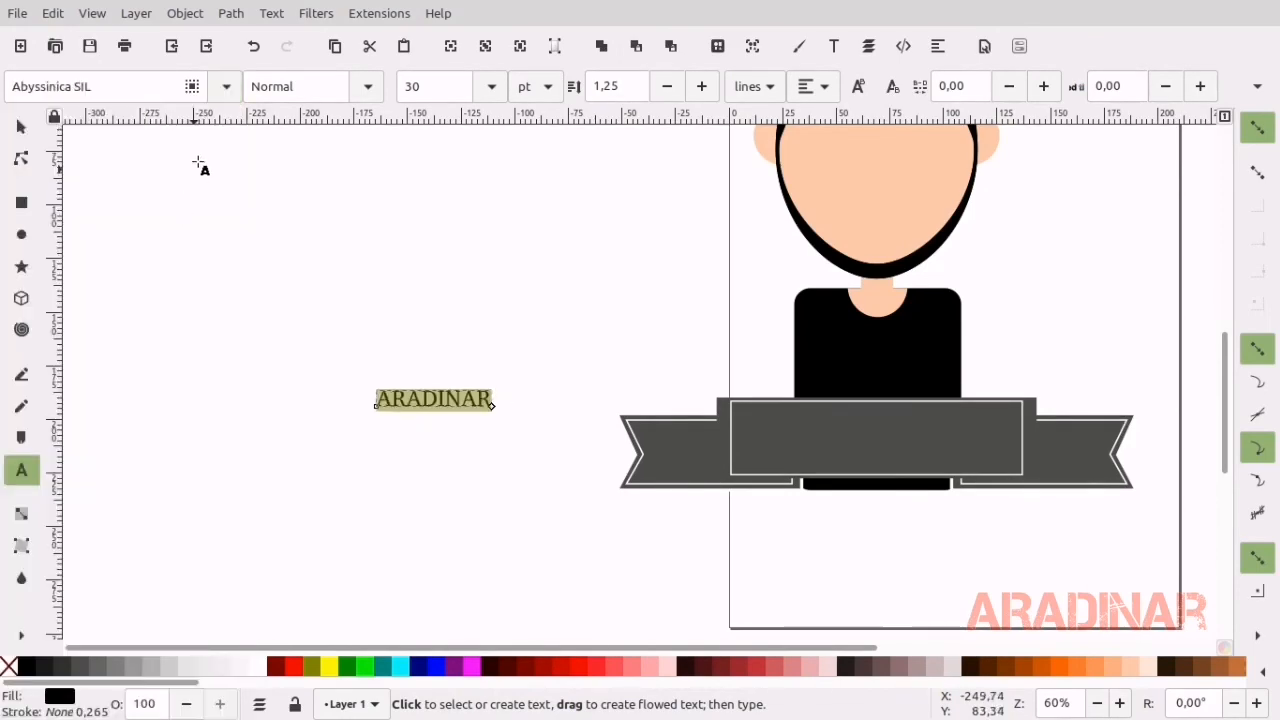
left_click(226, 86)
left_click(178, 544)
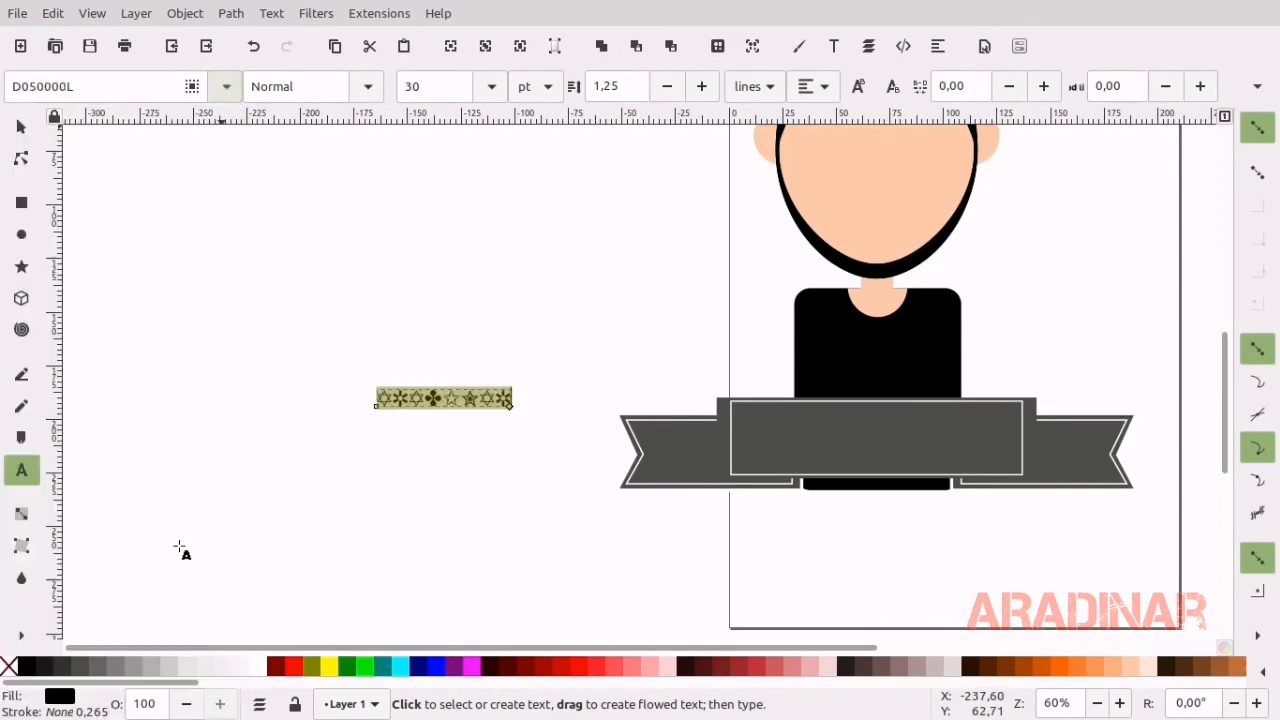
Set the ARADINAR text's font to DejaVu Math TeX Gyre.
left_click(233, 85)
left_click(189, 575)
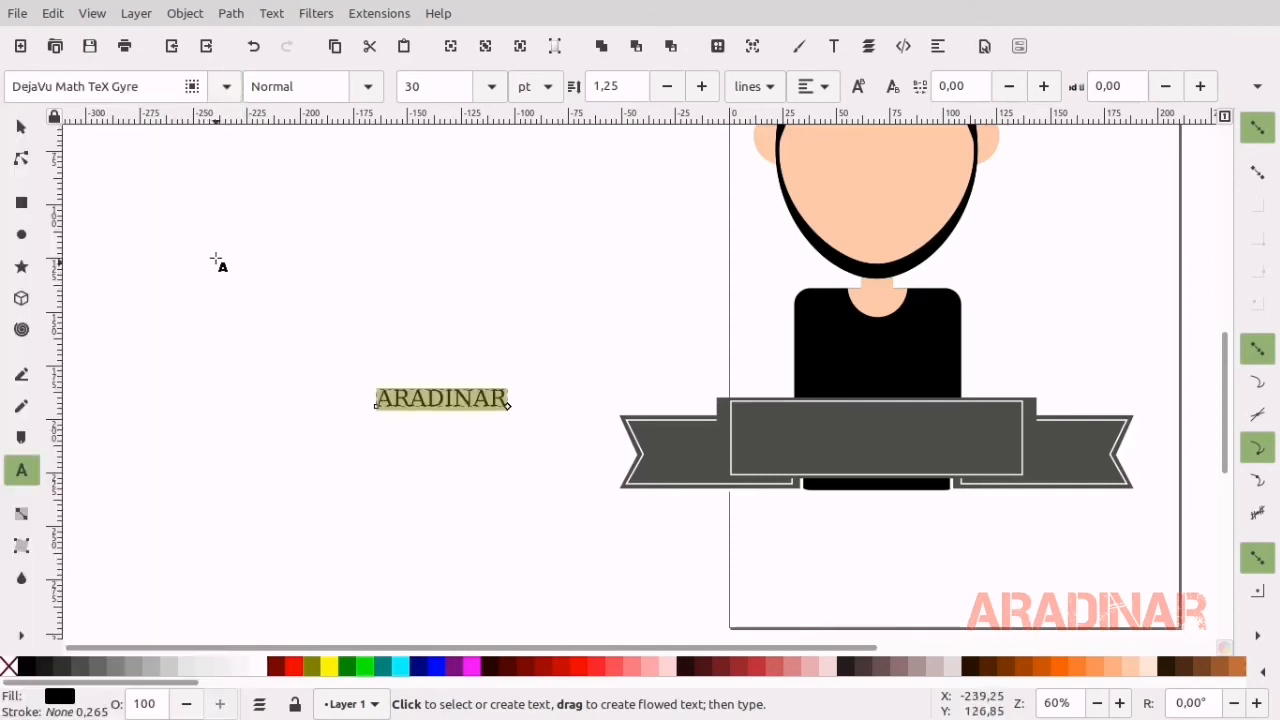
Try the Bitstream Vera Sans Mono and Bitstream Vera Sans fonts on the ARADINAR text.
left_click(226, 86)
left_click(199, 297)
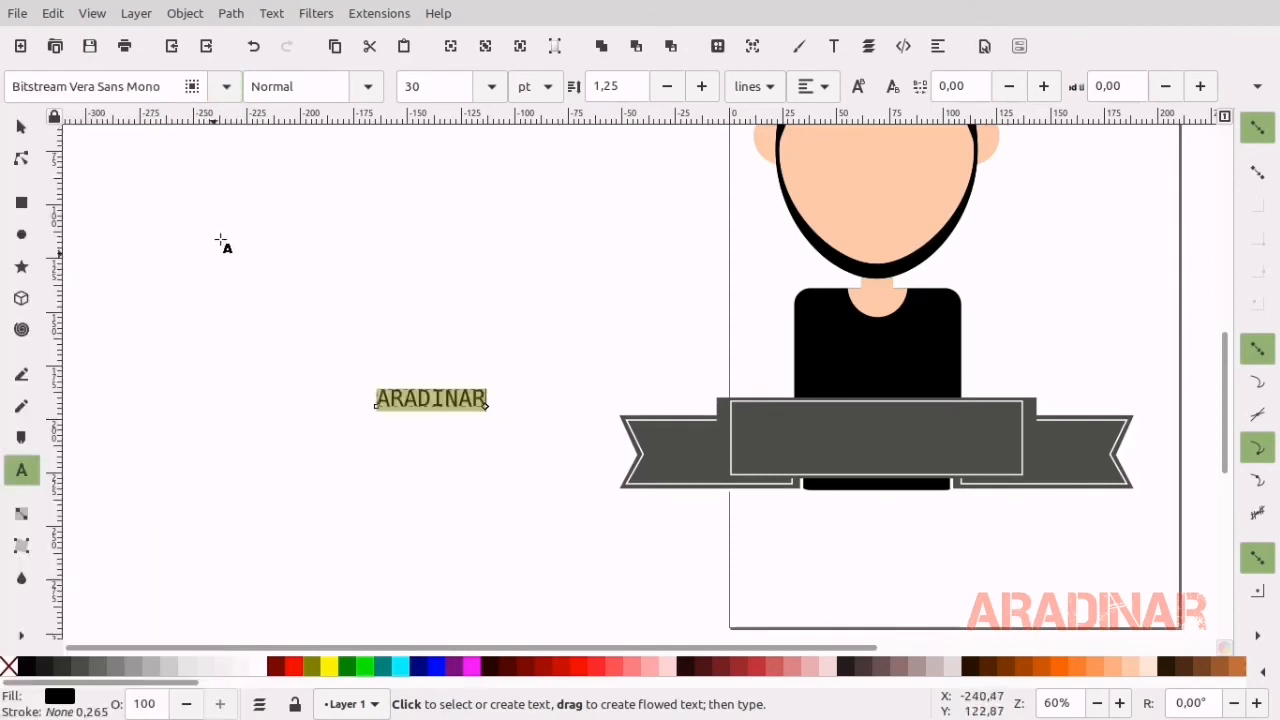
left_click(224, 87)
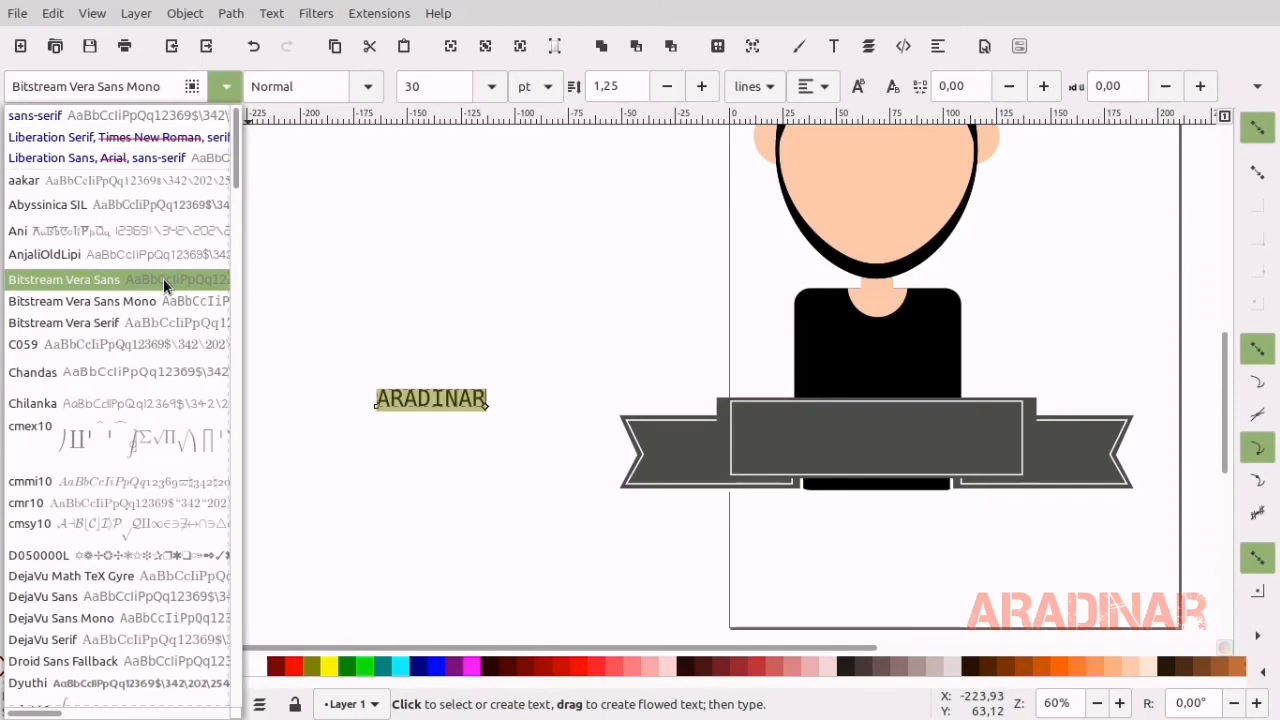
left_click(163, 278)
Set the ARADINAR text's font to FontAwesome and make the whole word bold.
left_click(222, 86)
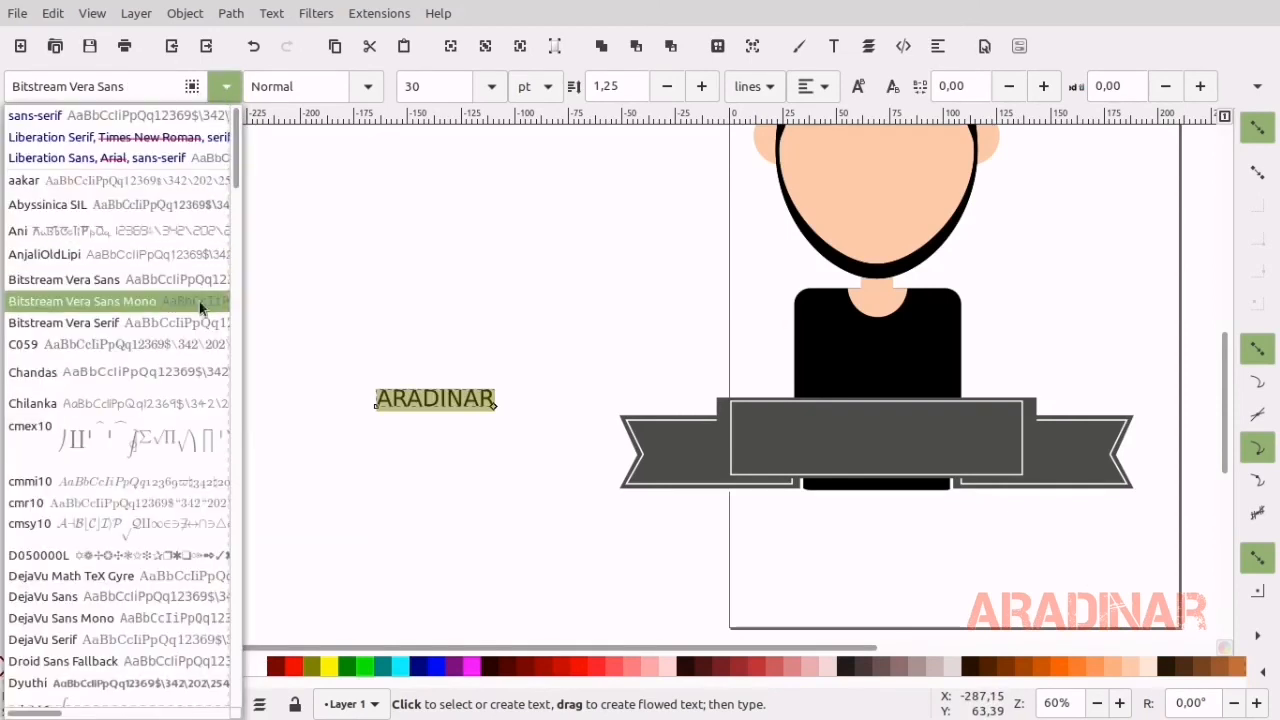
scroll(199, 317, "down", 5)
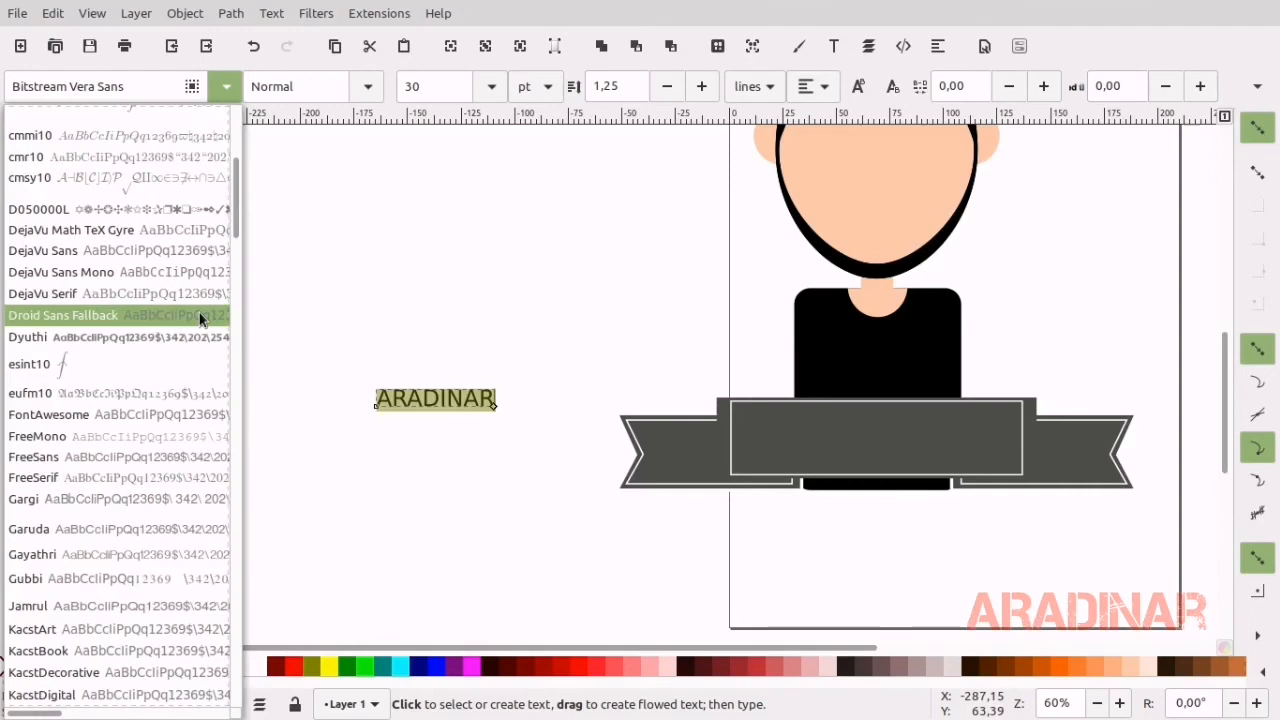
left_click(161, 415)
left_click(20, 127)
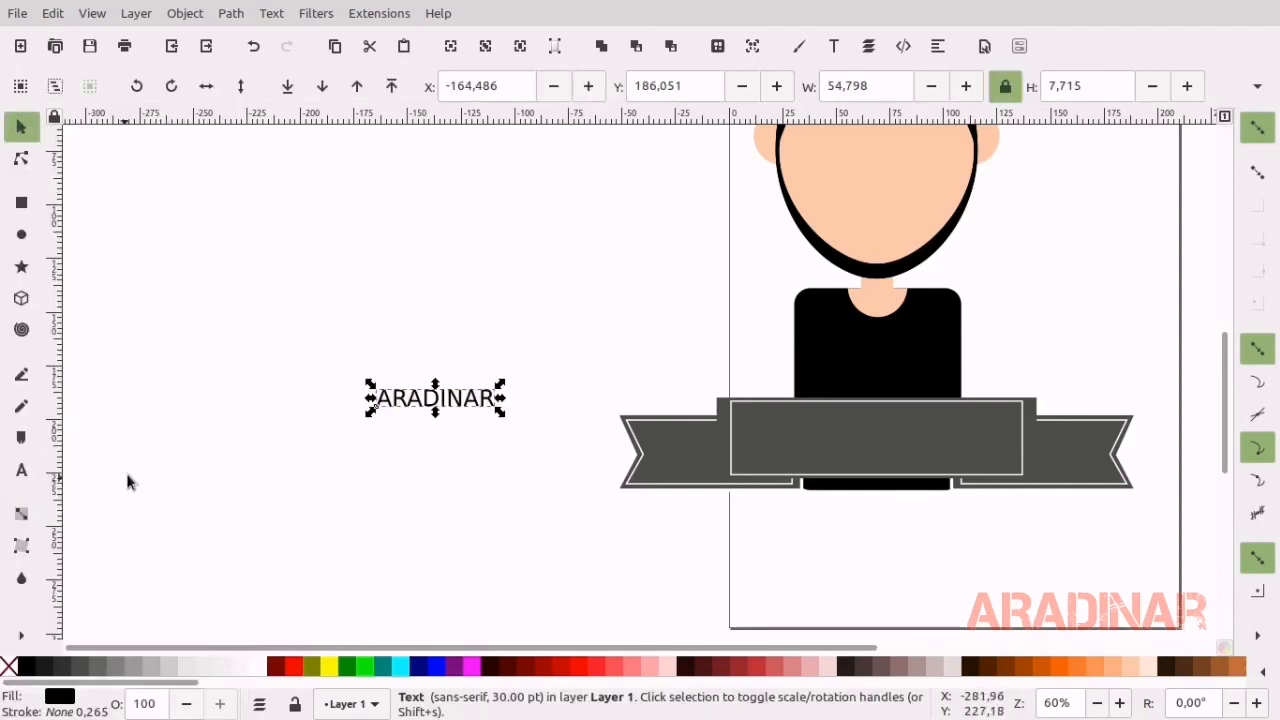
double_click(368, 404)
double_click(396, 397)
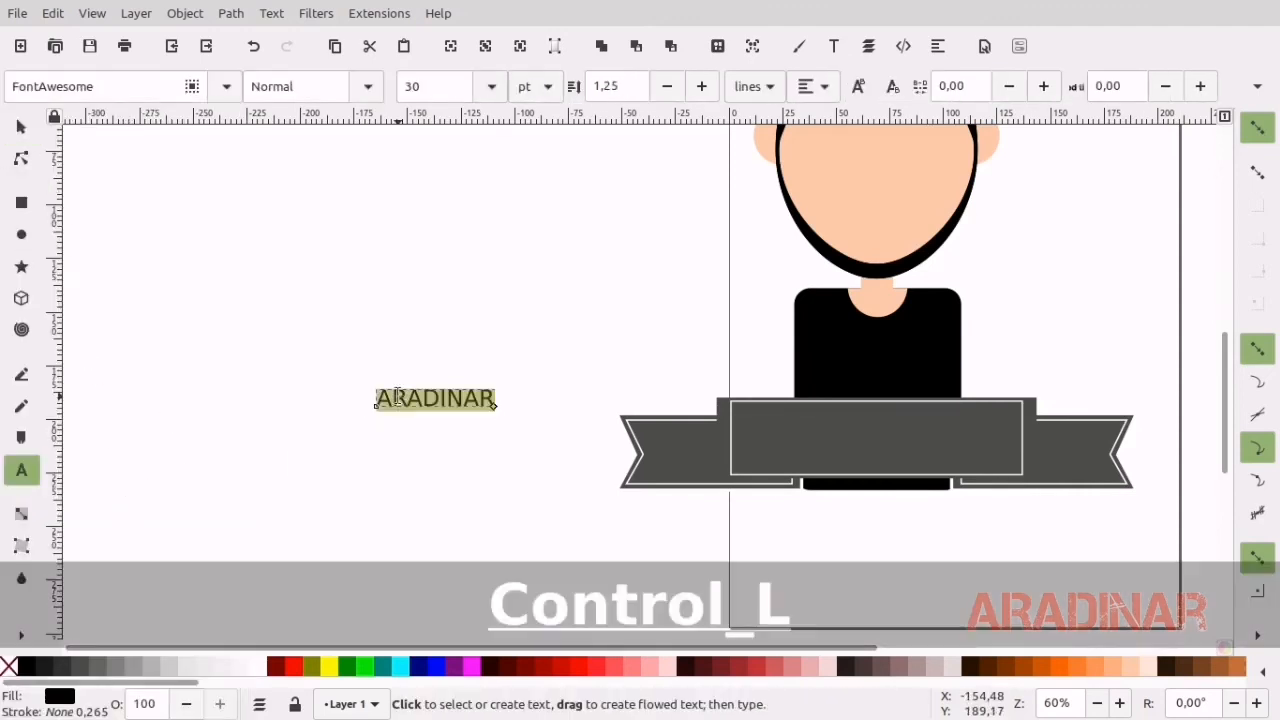
key("ctrl+b")
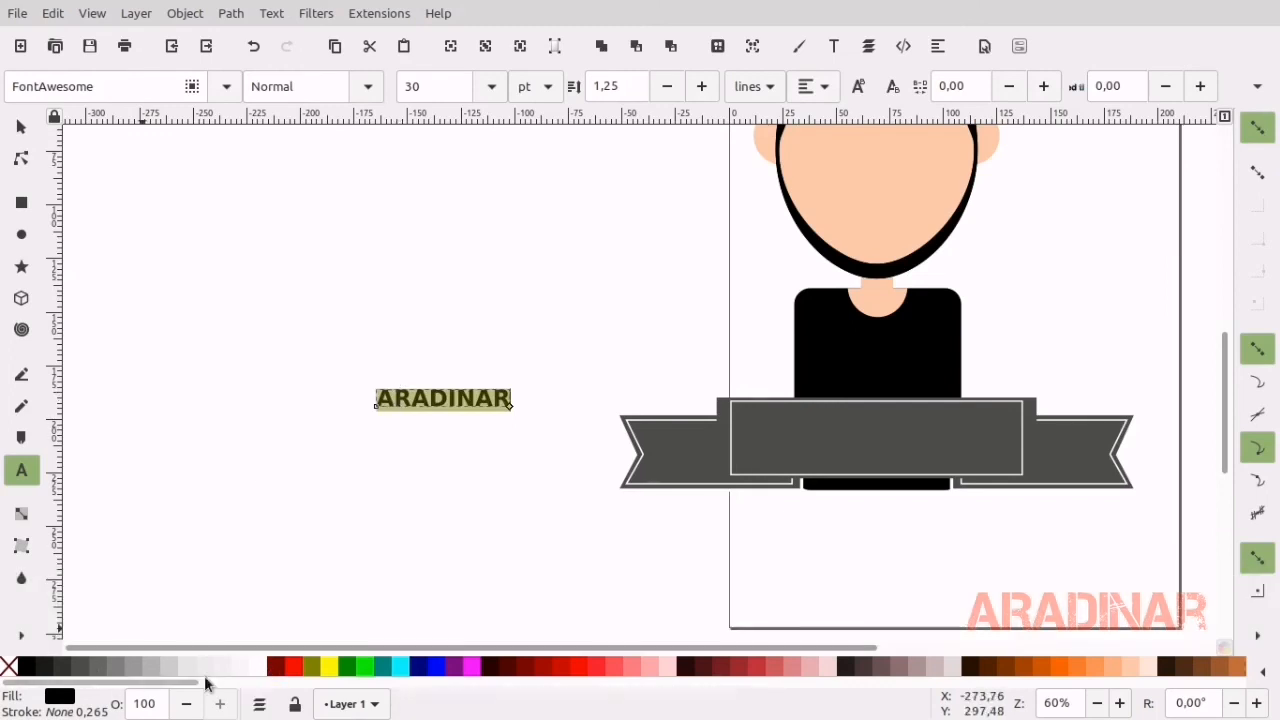
Give the ARADINAR text a black stroke and a white fill.
right_click(27, 666)
left_click(60, 563)
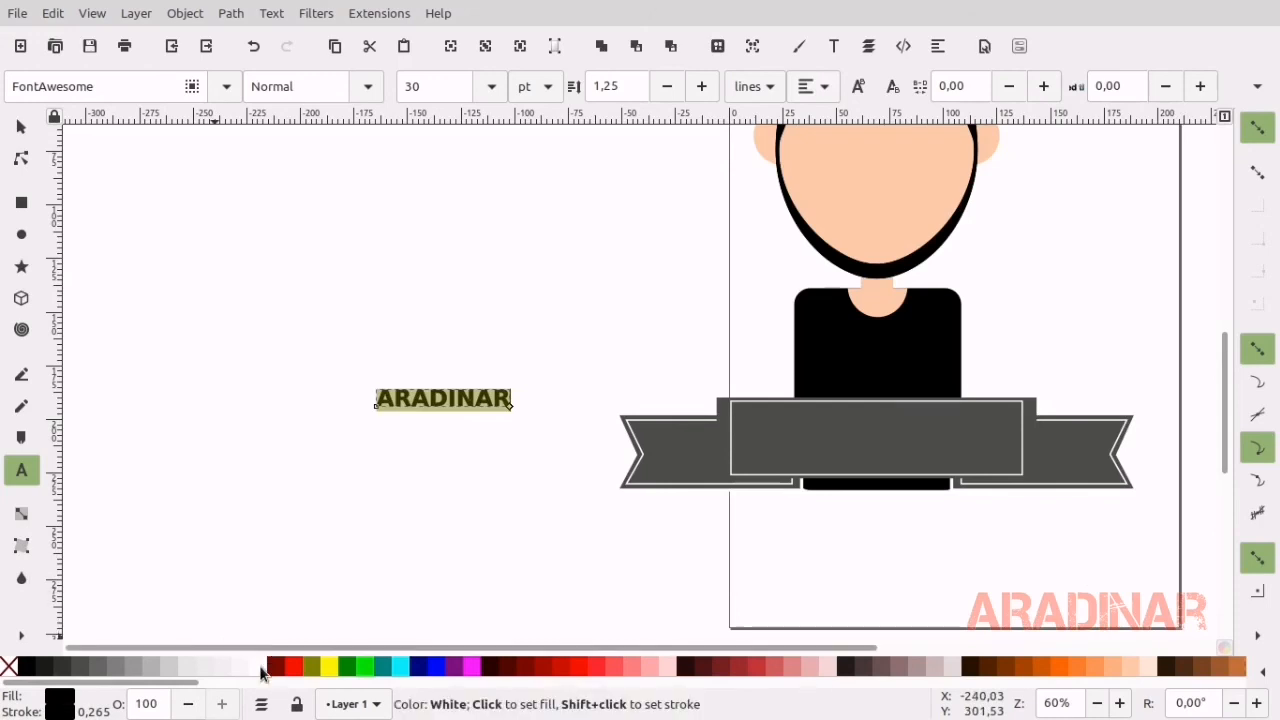
left_click(250, 666)
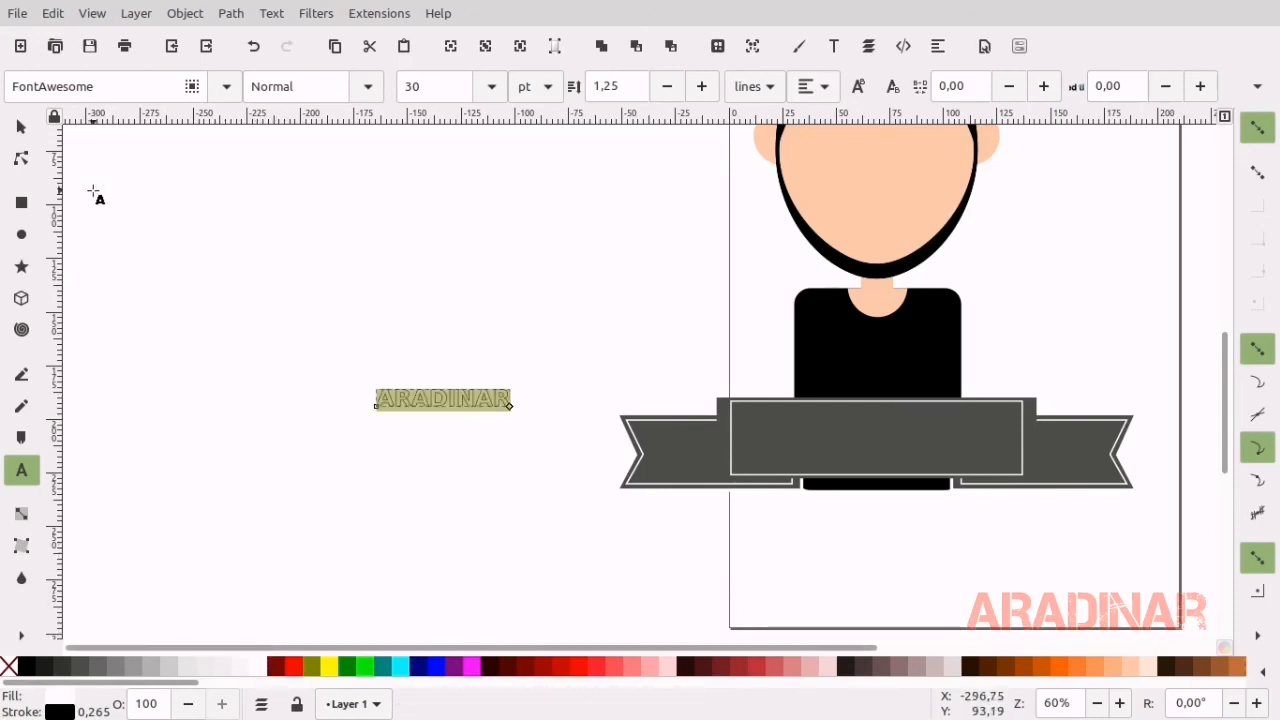
Move the ARADINAR text onto the banner's central panel and set its font size to 50 pt.
left_click(21, 127)
left_click_drag(465, 402, 914, 441)
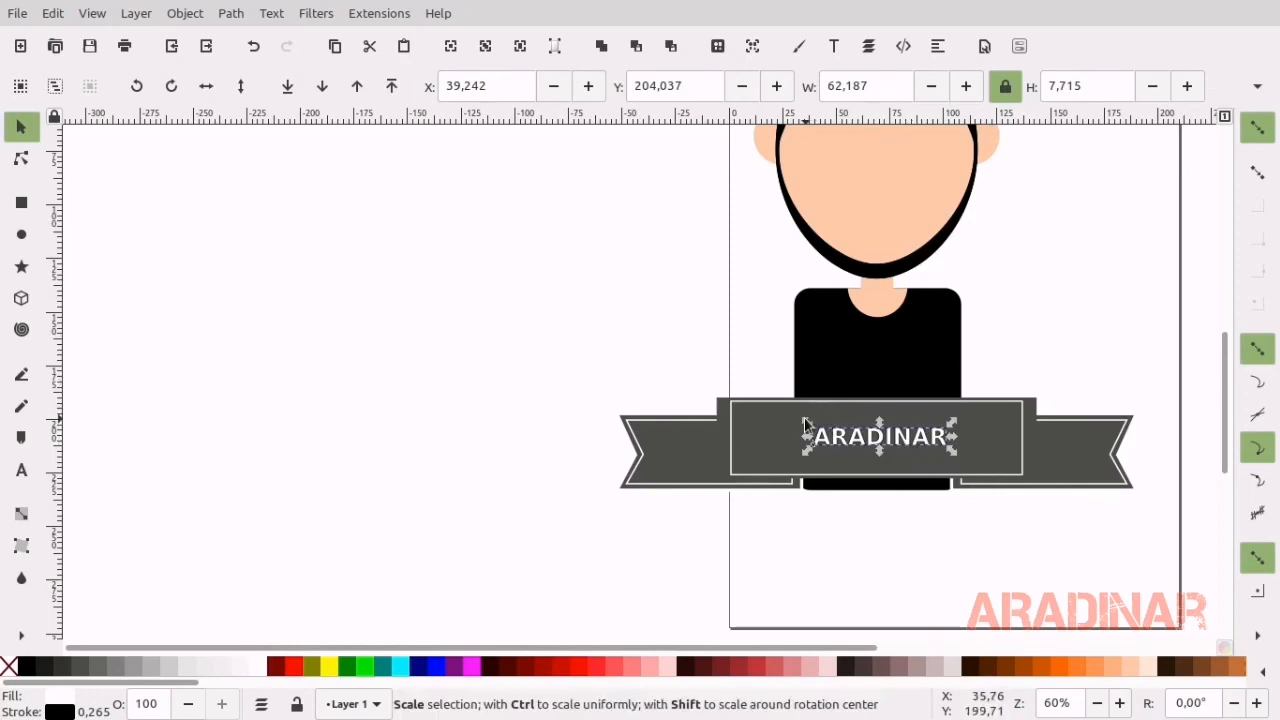
double_click(872, 440)
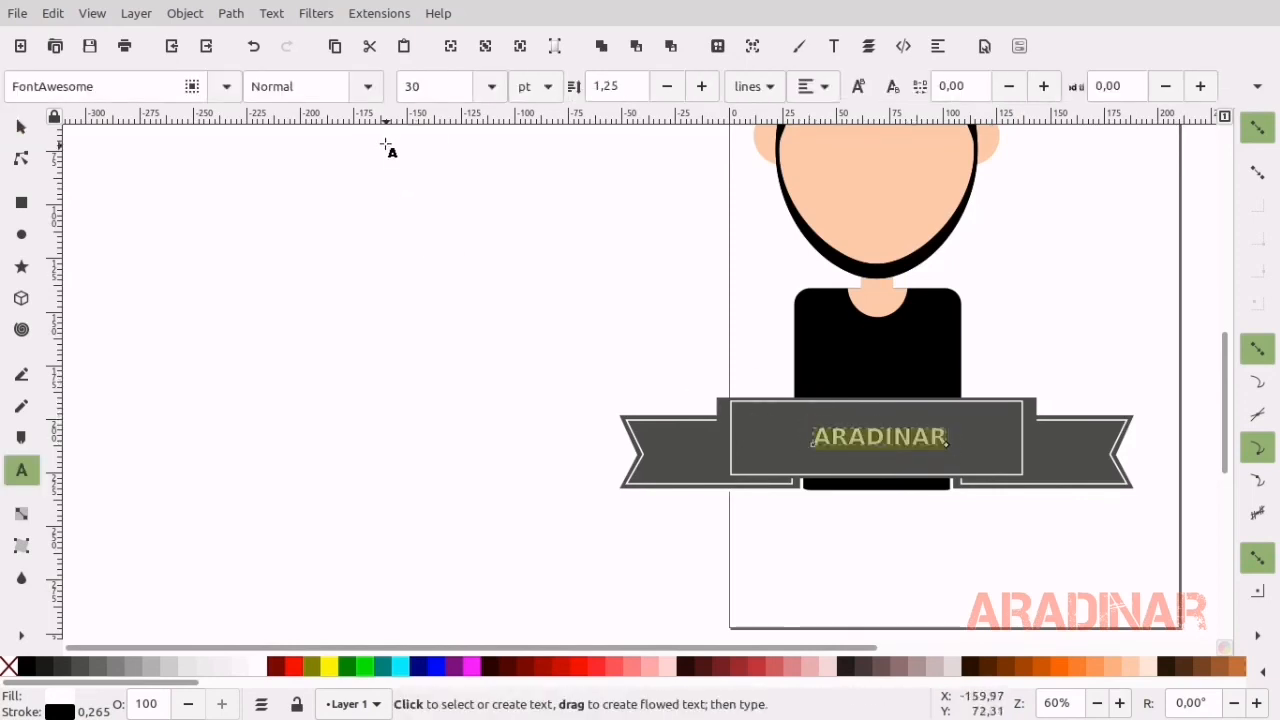
double_click(410, 86)
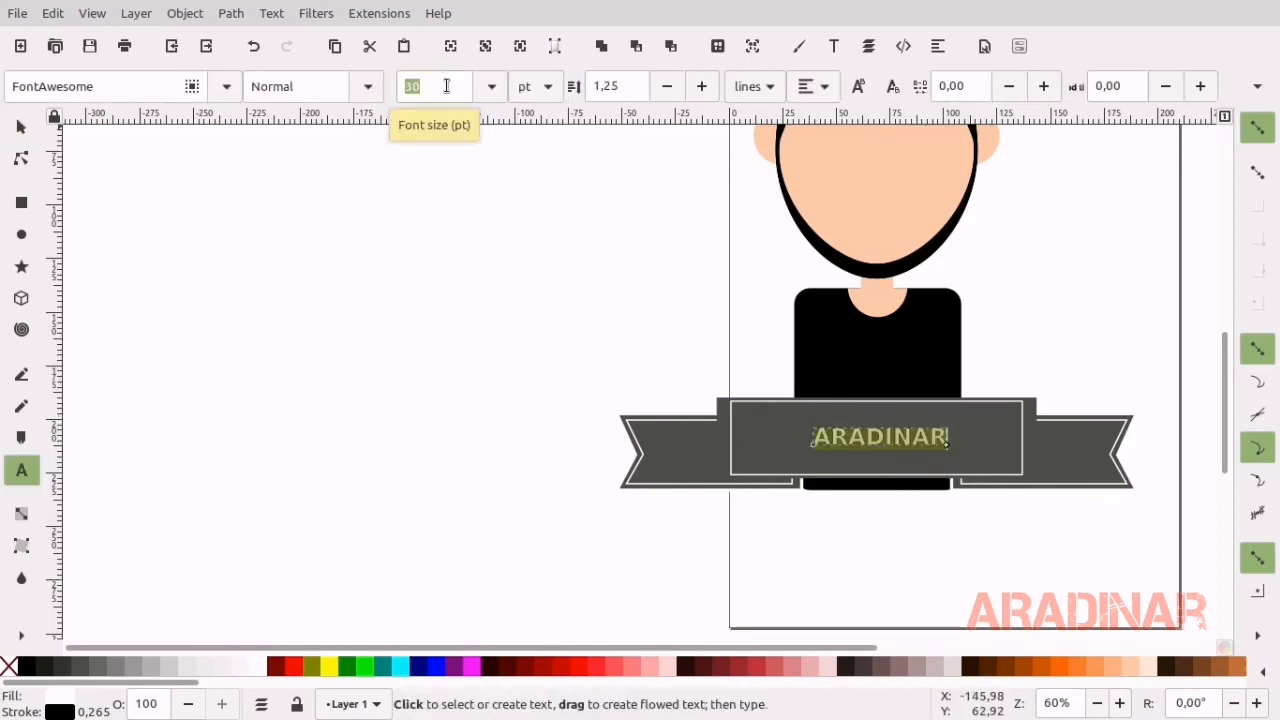
type("50")
key("Return")
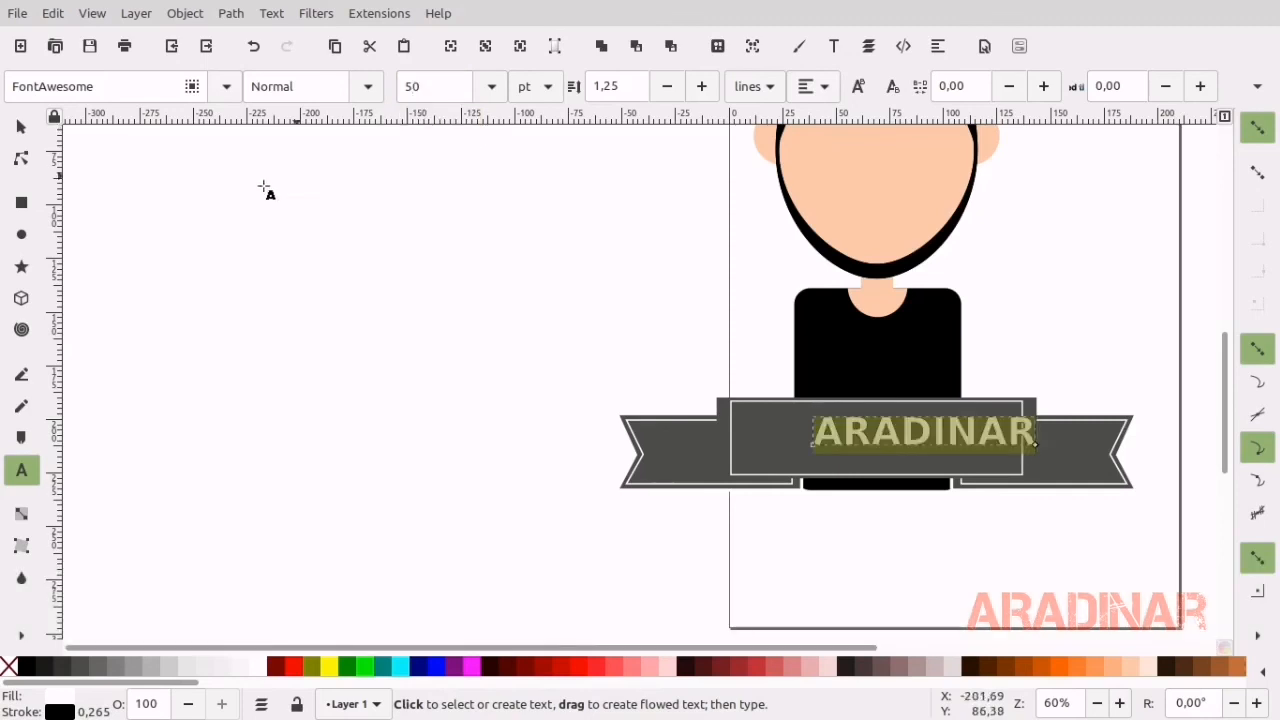
Increase the ARADINAR text's font size to 60 pt and reposition it to fit inside the banner's white frame.
left_click(31, 130)
left_click_drag(985, 436, 943, 436)
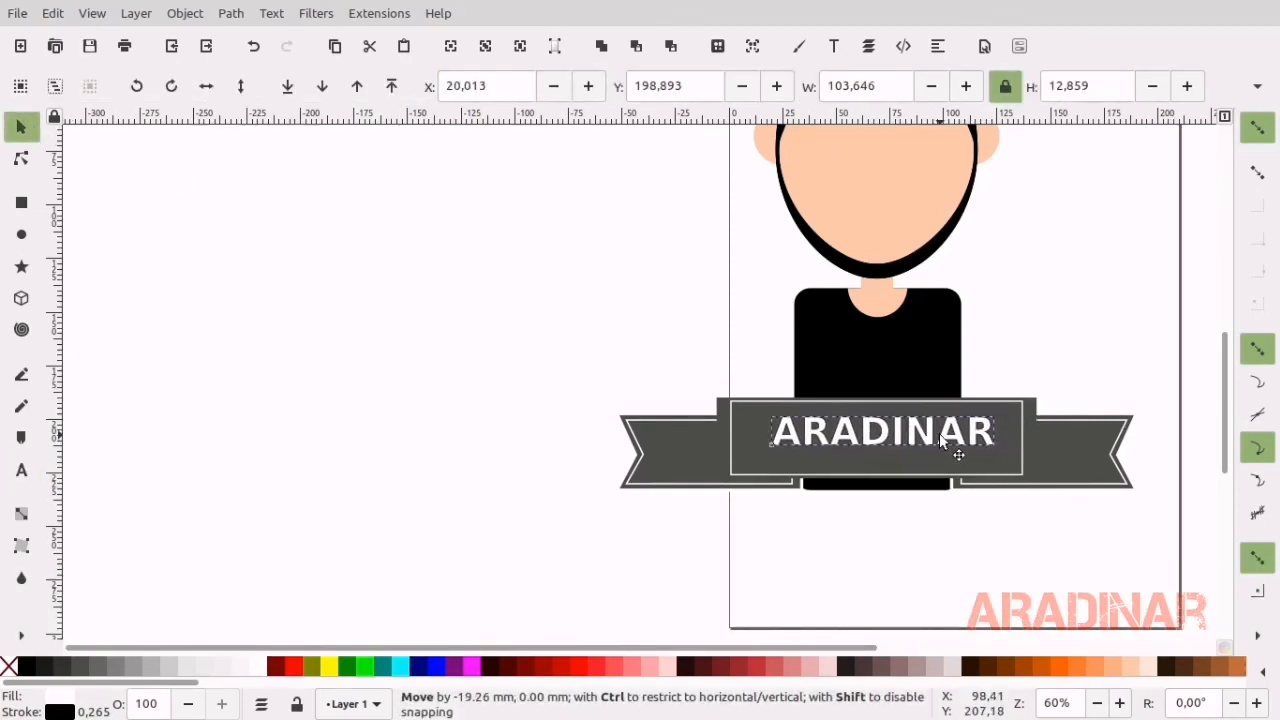
triple_click(866, 434)
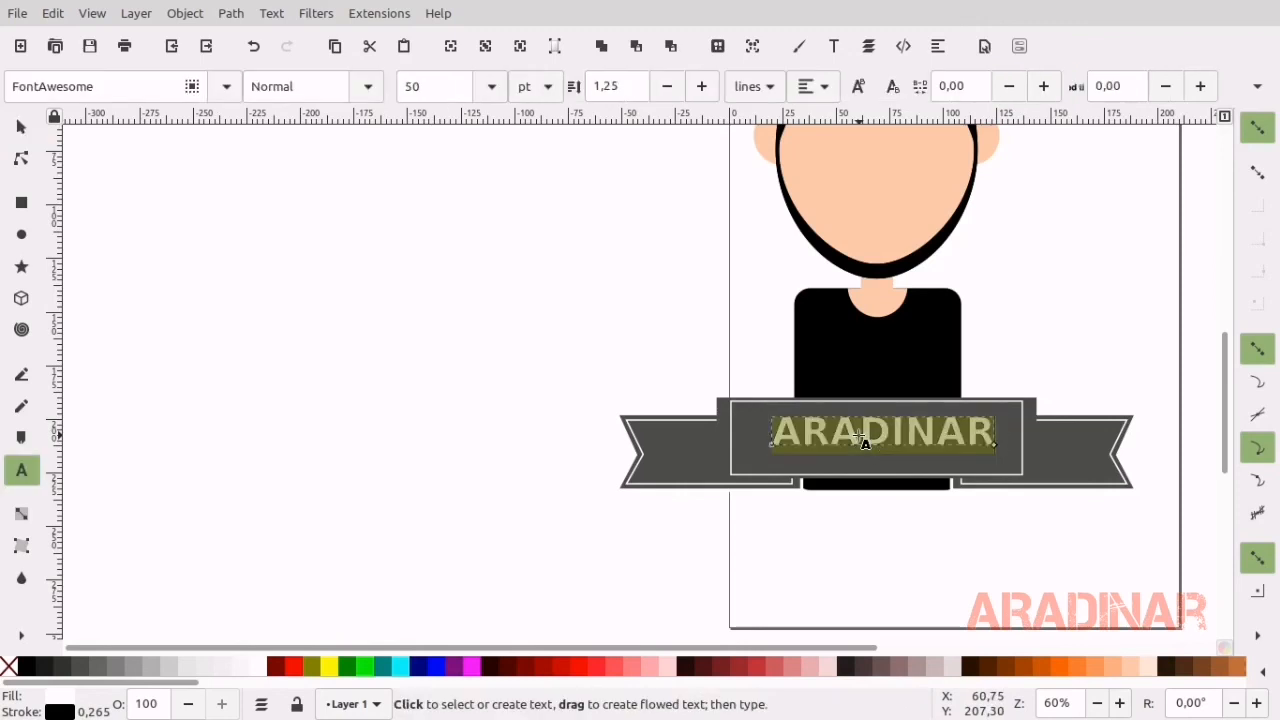
left_click(437, 89)
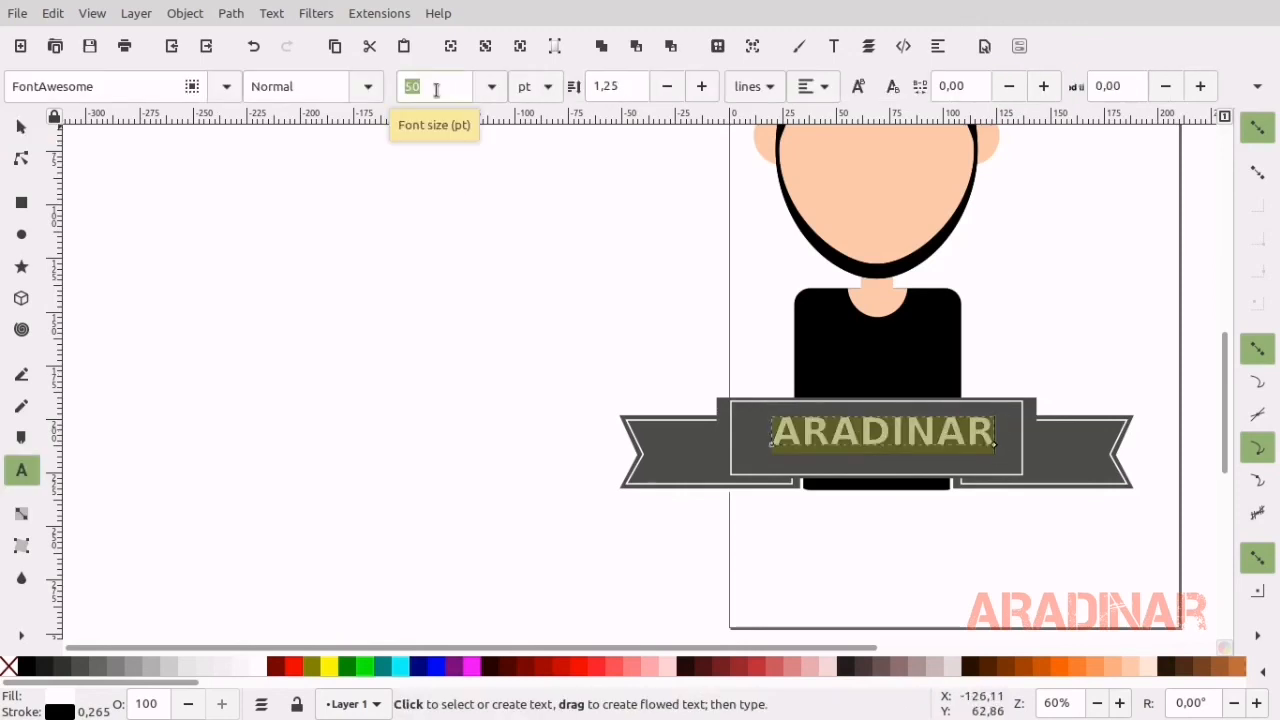
type("60")
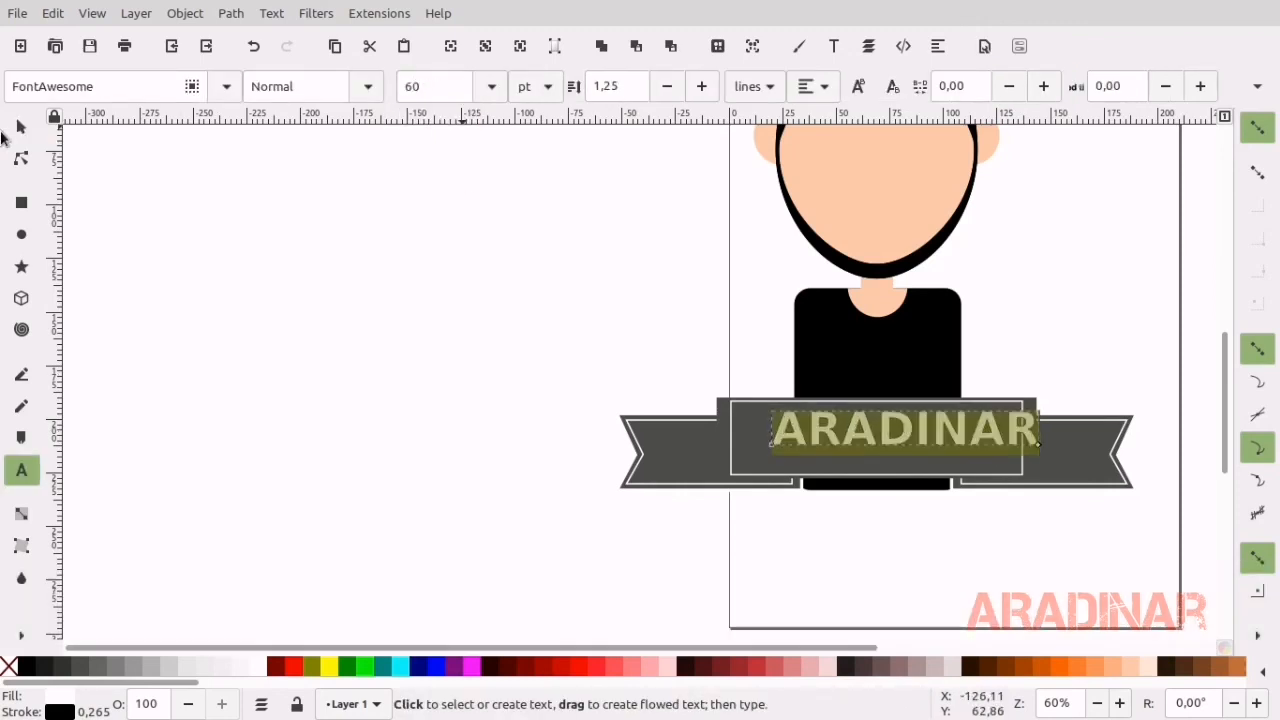
left_click(21, 126)
left_click_drag(897, 436, 869, 450)
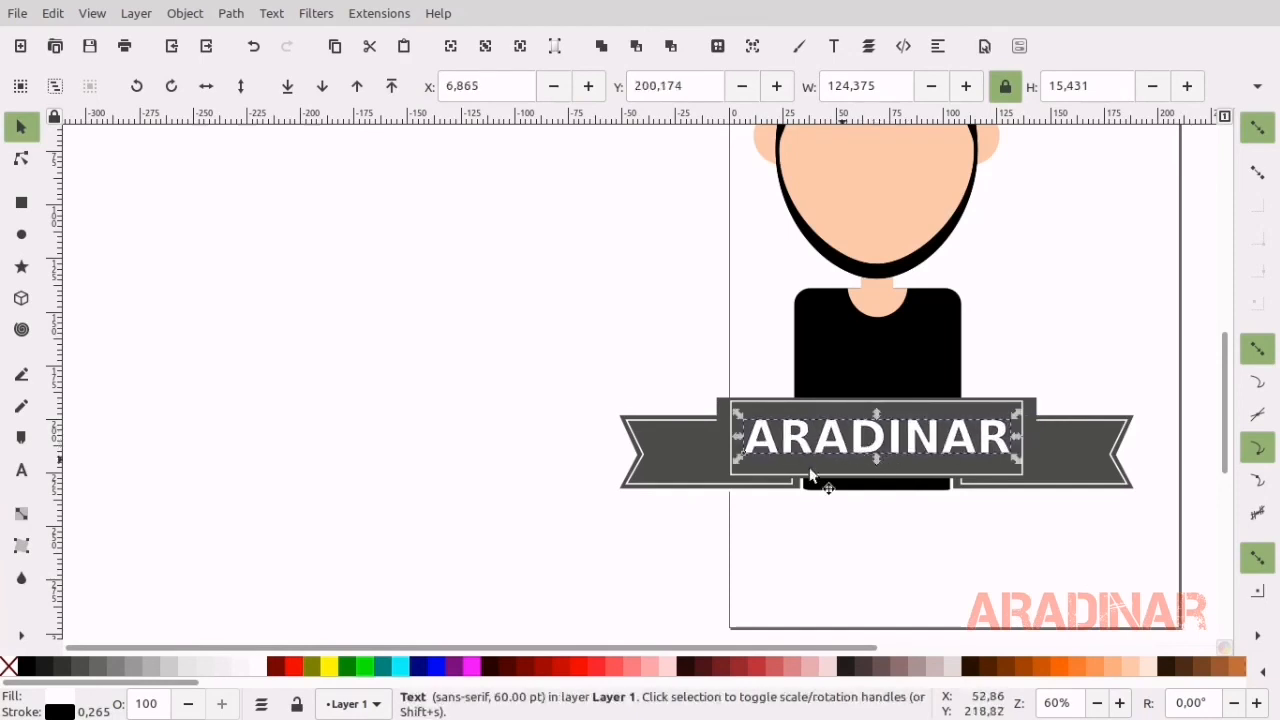
Center the ARADINAR text on the banner group both horizontally and vertically.
left_click(414, 474)
left_click_drag(471, 369, 643, 518)
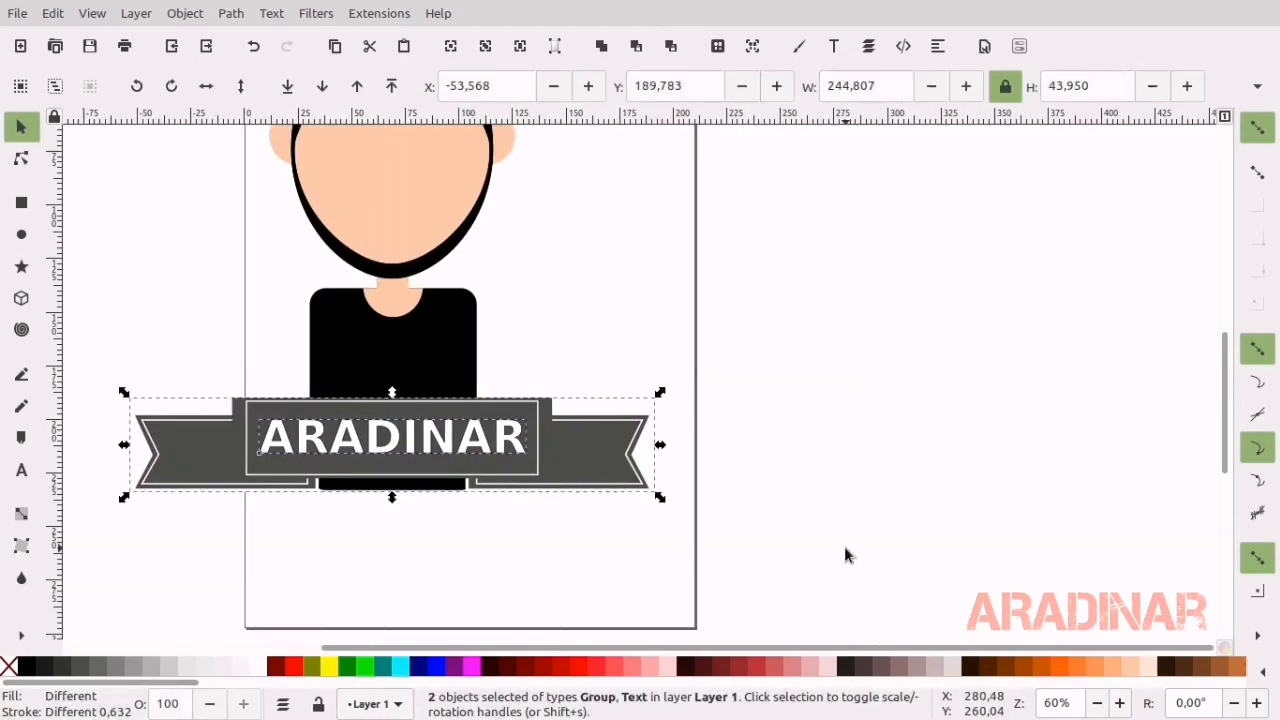
left_click(938, 46)
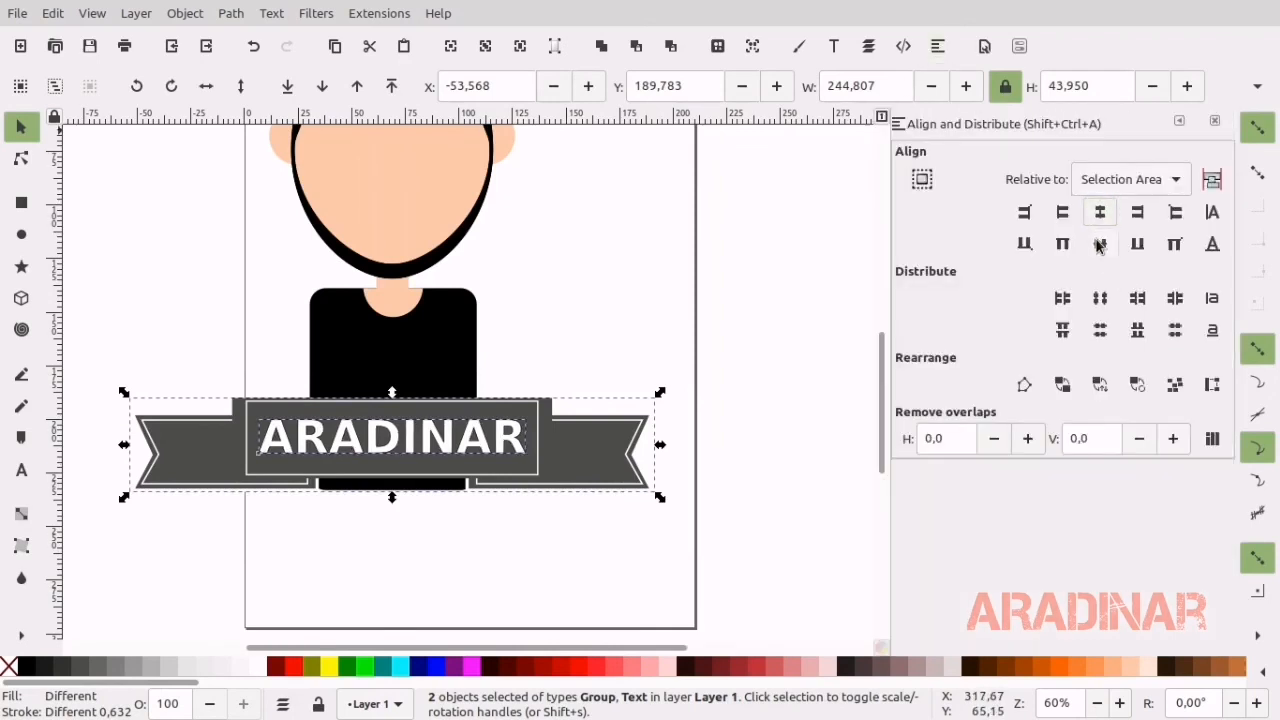
left_click(1100, 243)
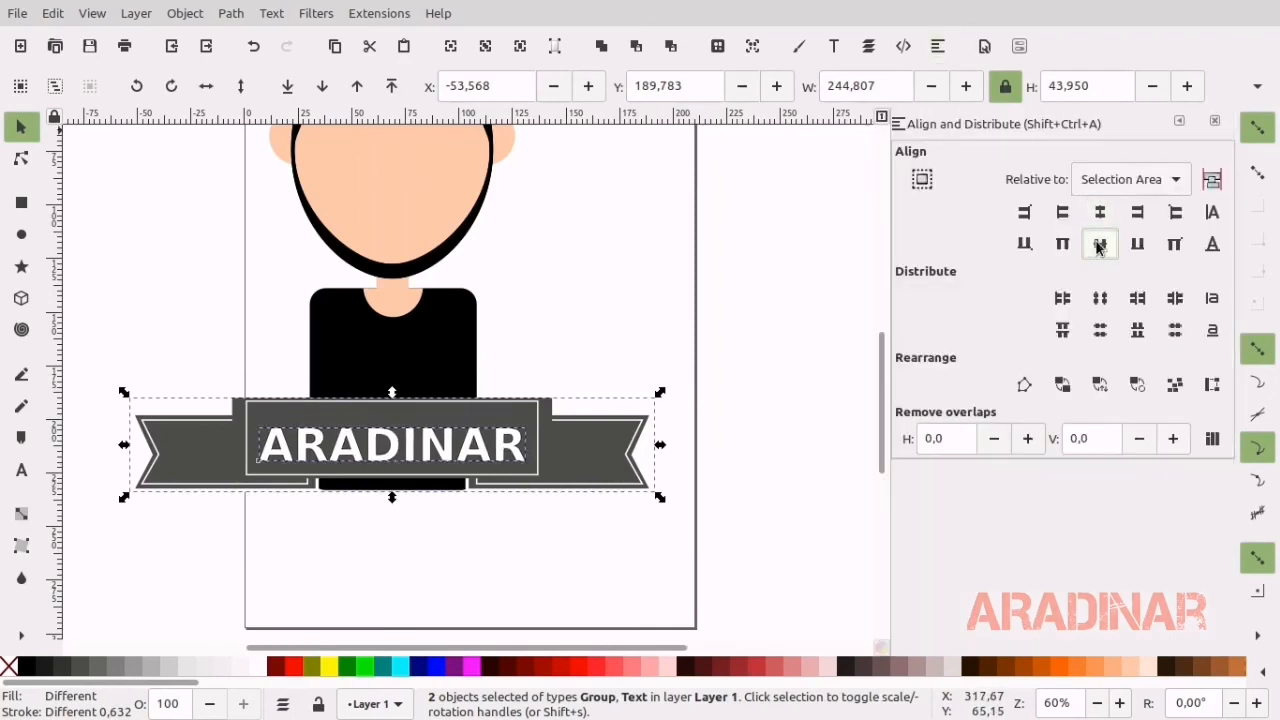
left_click(1214, 120)
key("Escape")
Nudge the ARADINAR text slightly upward within the banner's central panel.
left_click(445, 442)
key("Up")
key("Up")
key("Up")
key("Up")
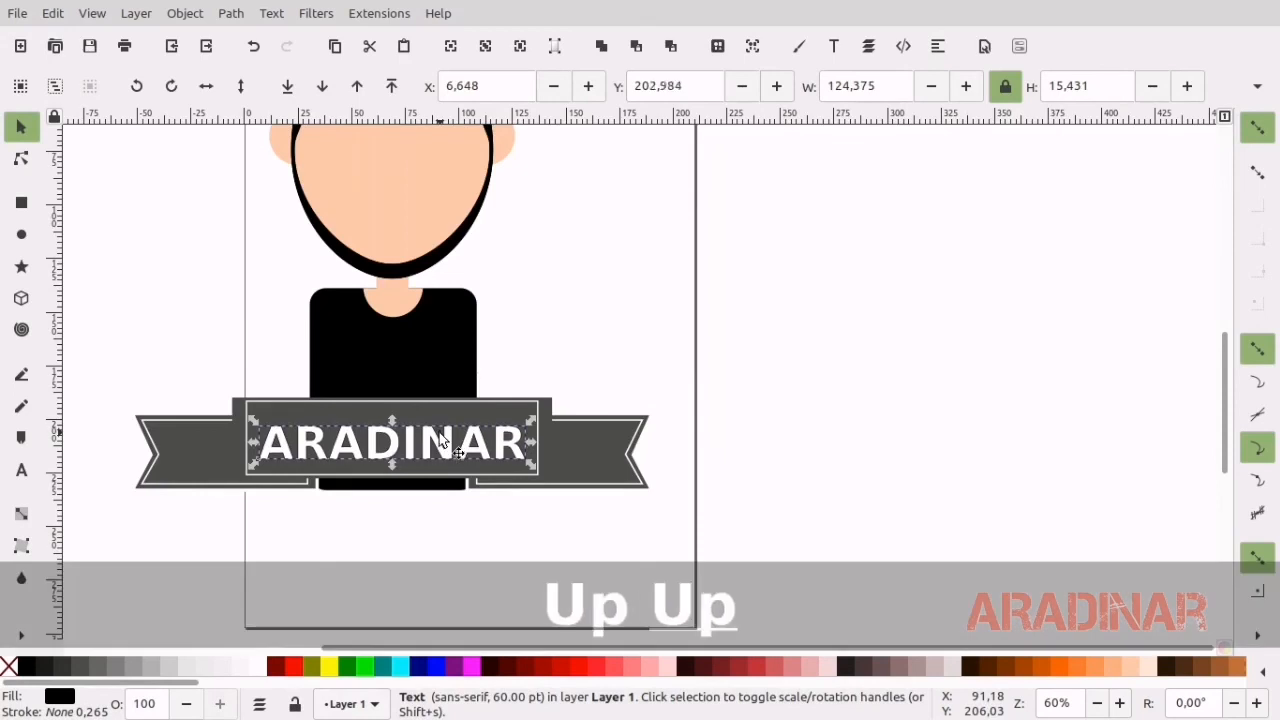
left_click(761, 438)
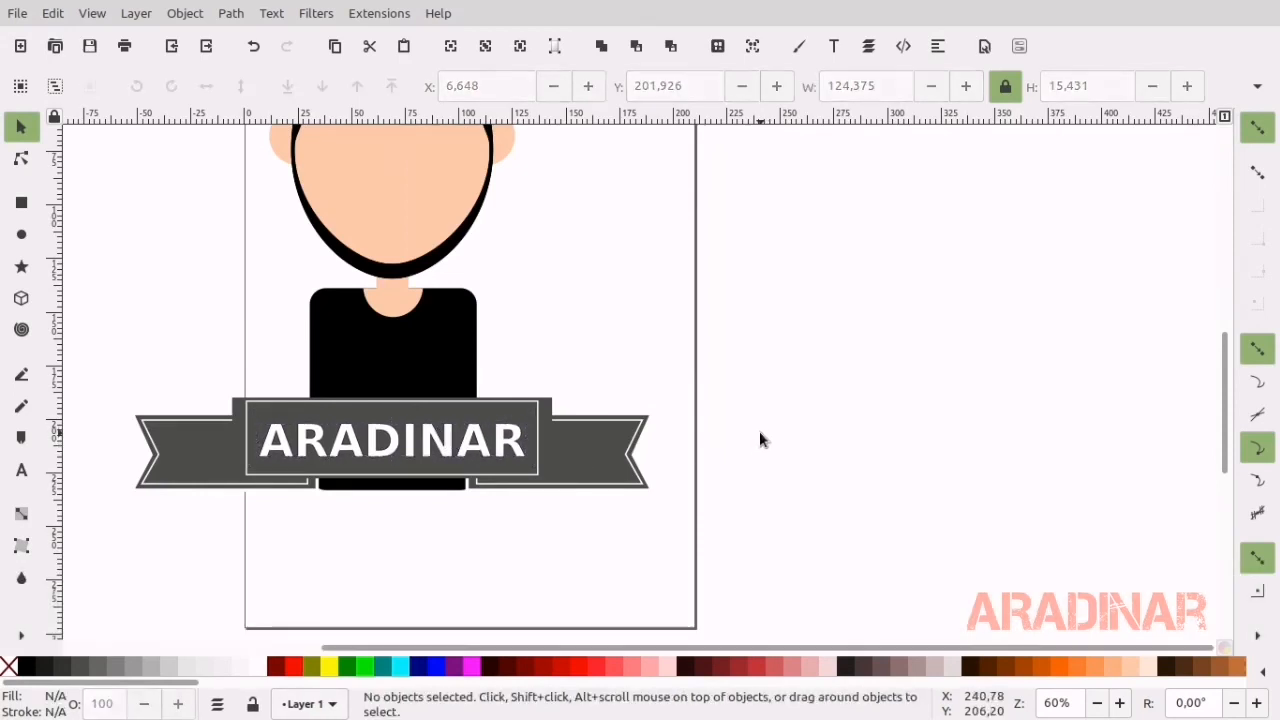
Draw a circle about 277 mm in diameter on the empty canvas beside the page and fill it light grey.
scroll(757, 433, "up", 4)
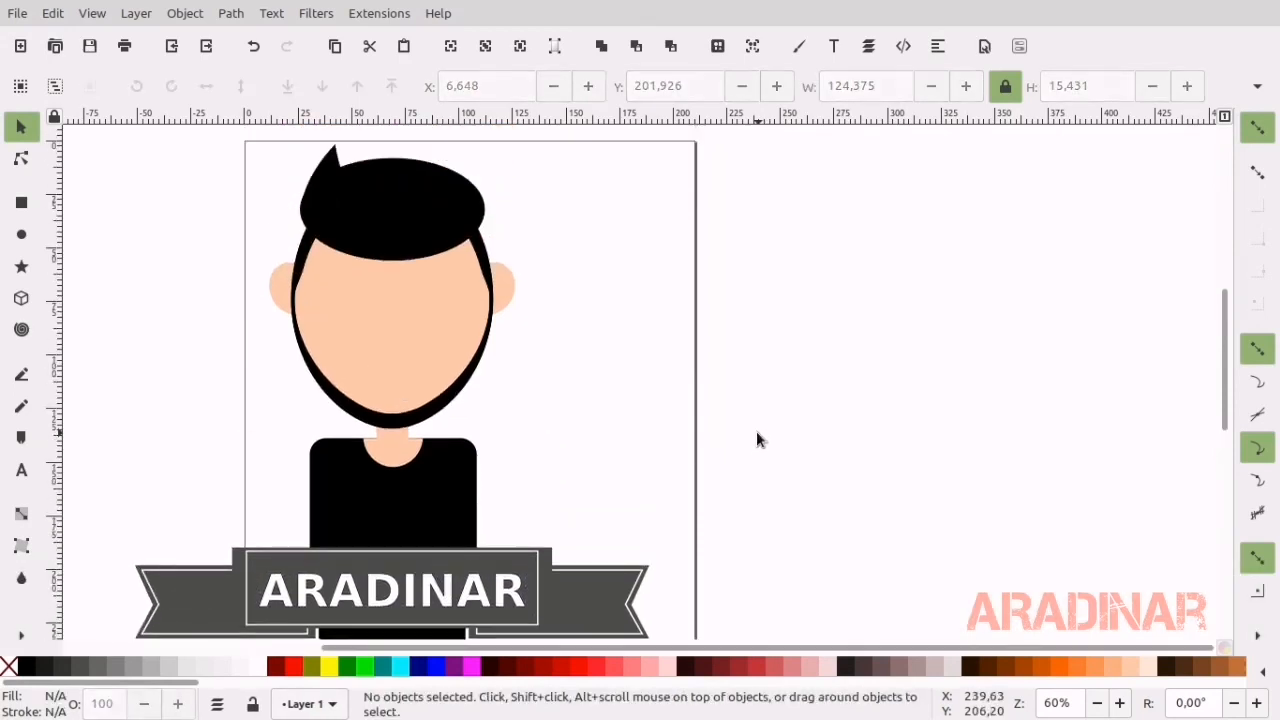
scroll(757, 439, "down", 3, "ctrl")
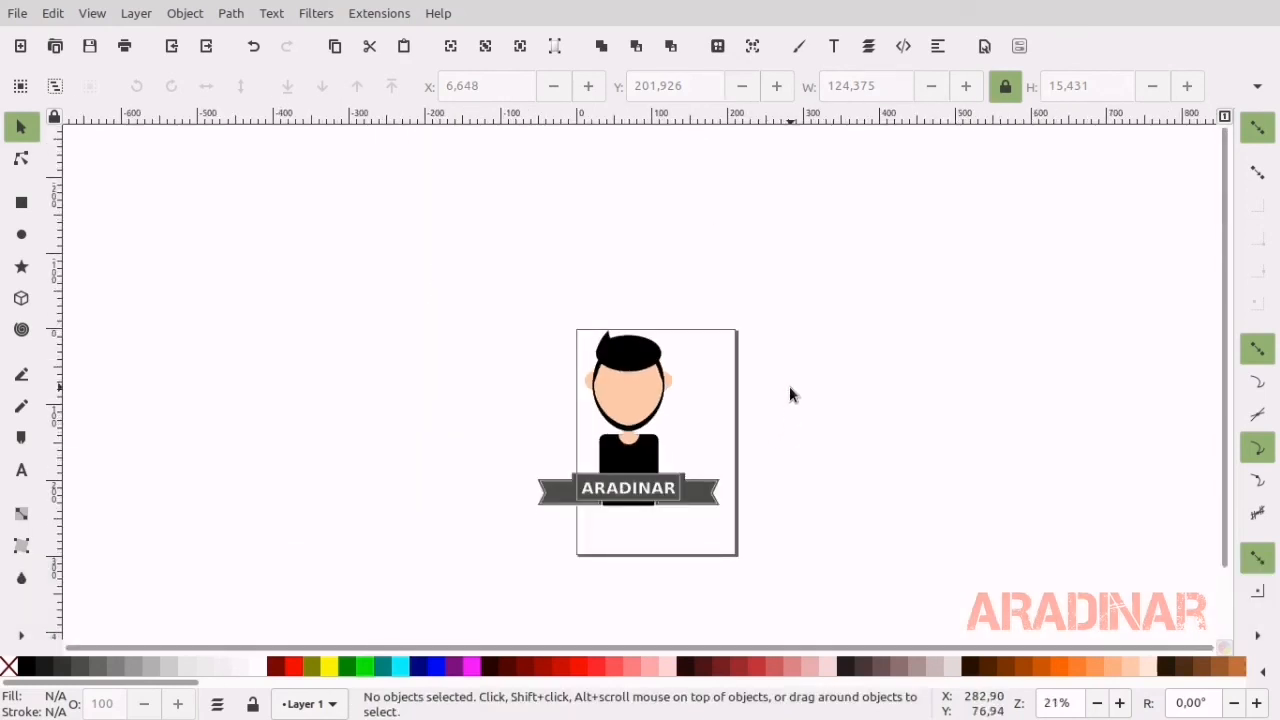
left_click(21, 234)
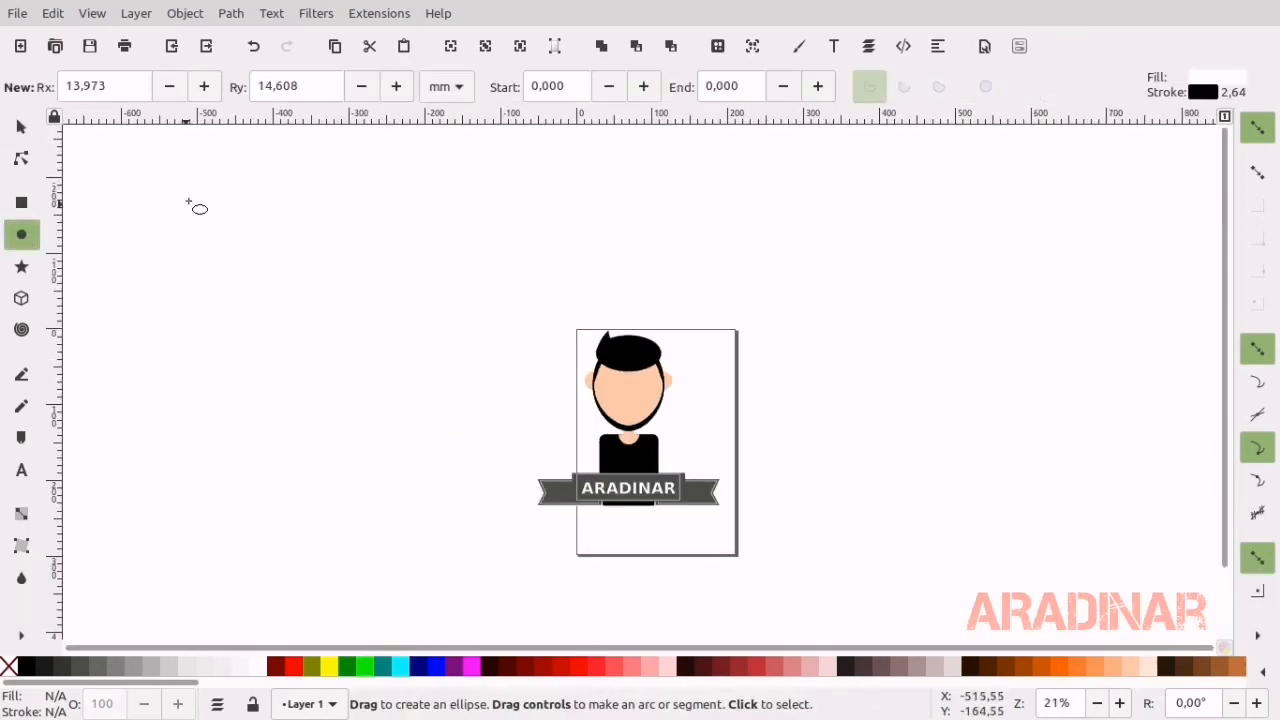
left_click_drag(187, 201, 418, 410)
left_click(22, 127)
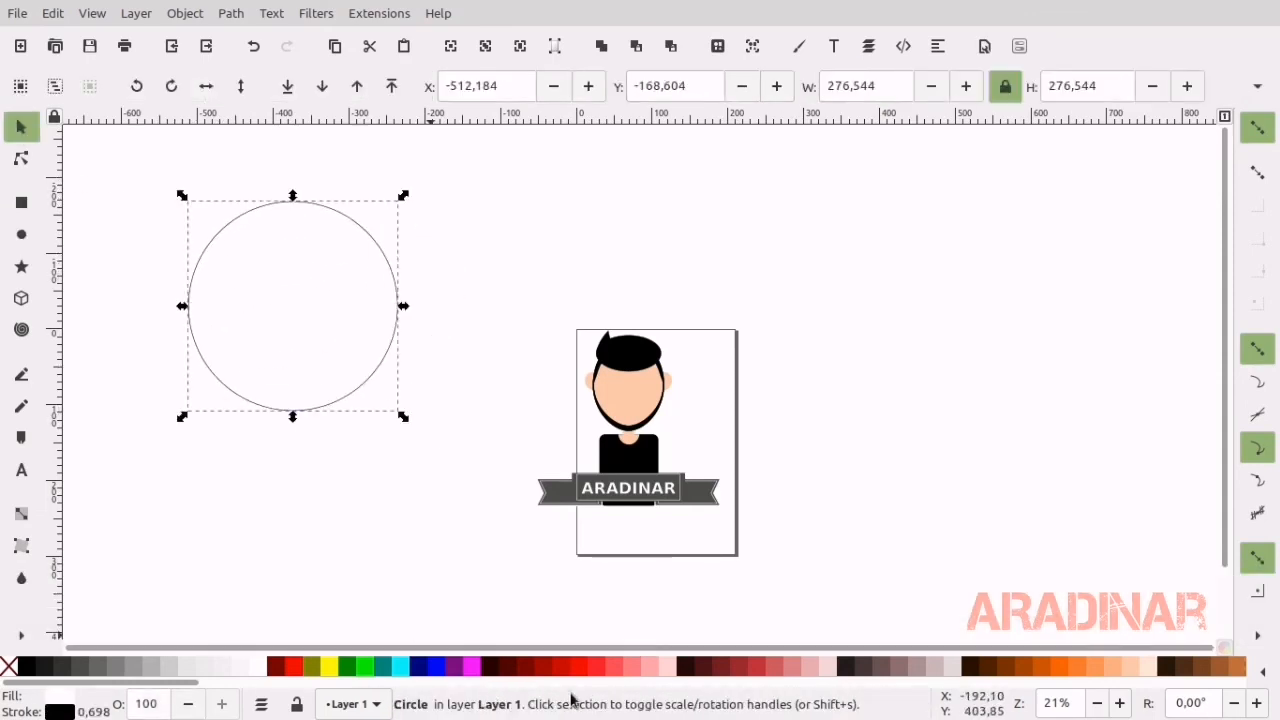
left_click(950, 666)
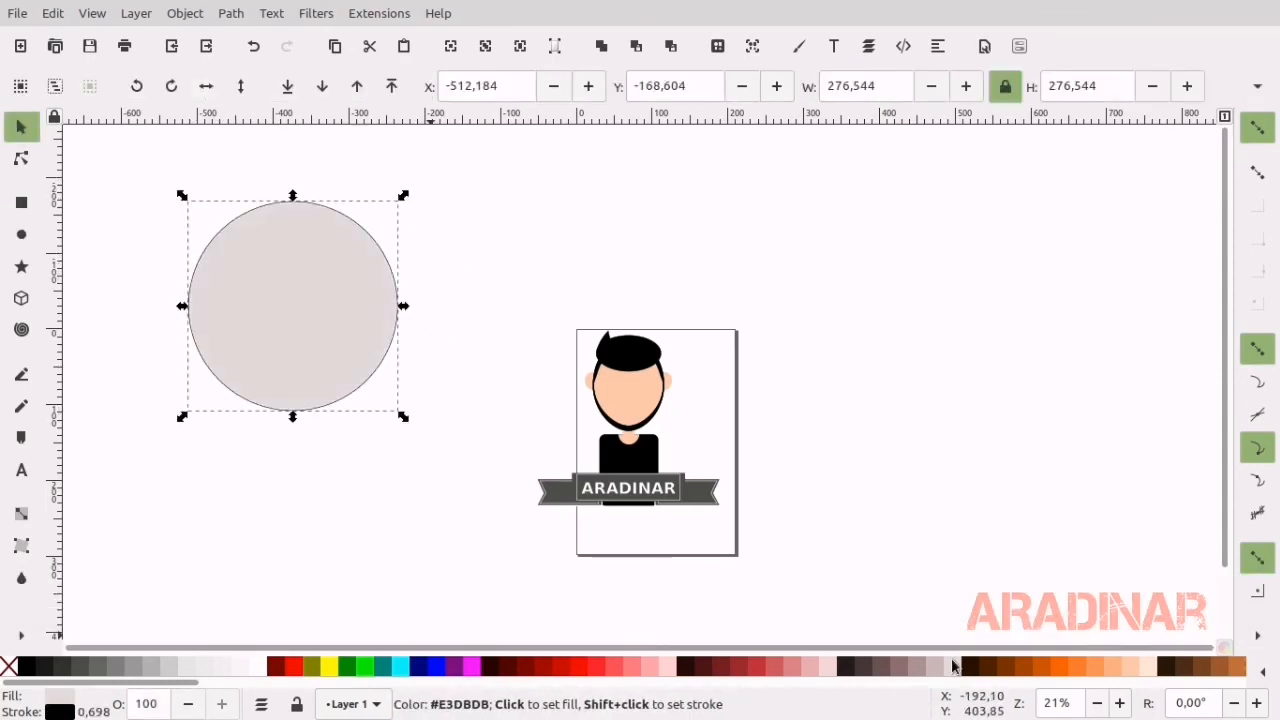
left_click(172, 668)
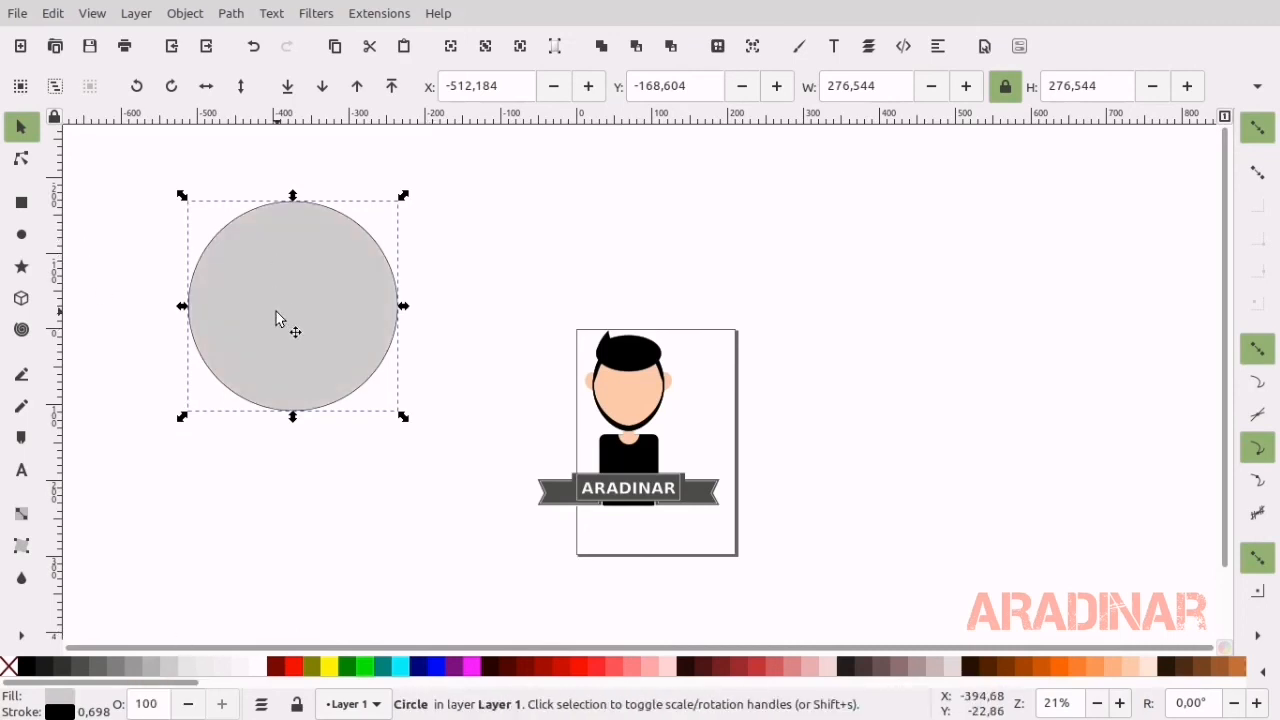
Place the grey circle behind the man and banner, enlarged to about 310 mm in diameter.
left_click_drag(280, 317, 624, 436)
key("ctrl")
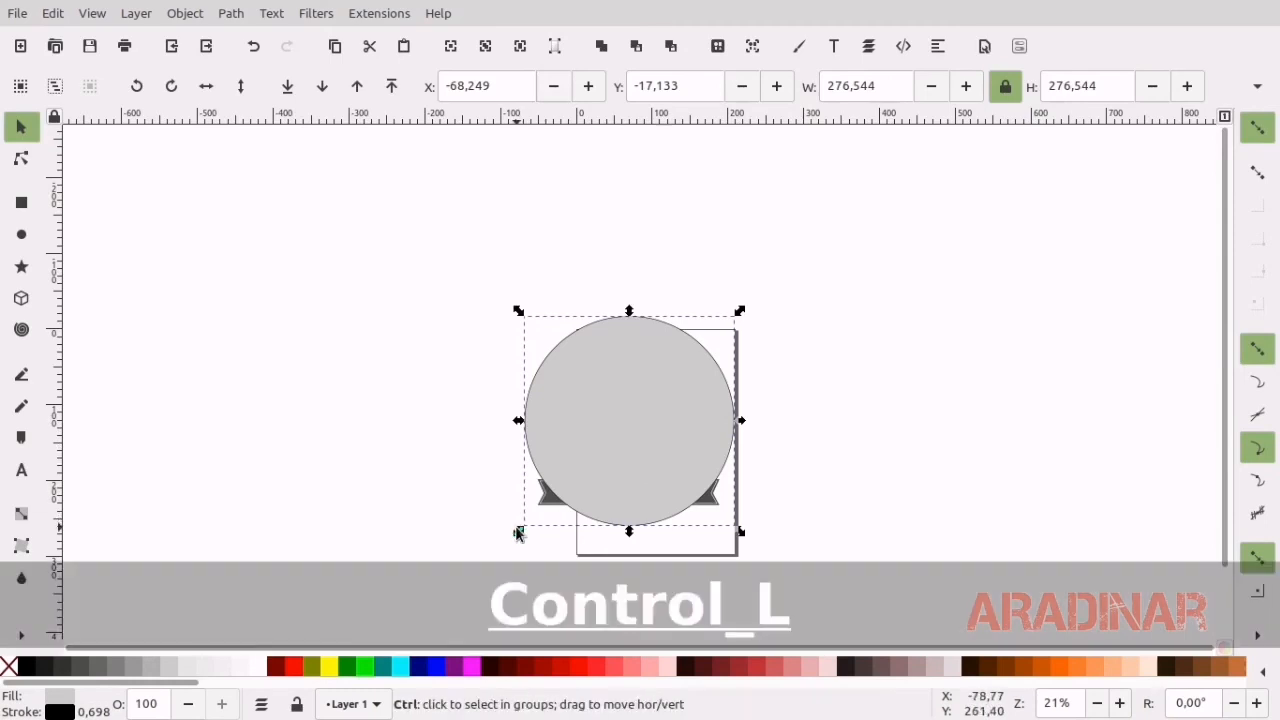
left_click_drag(518, 533, 489, 557)
left_click_drag(631, 509, 645, 508)
left_click(287, 86)
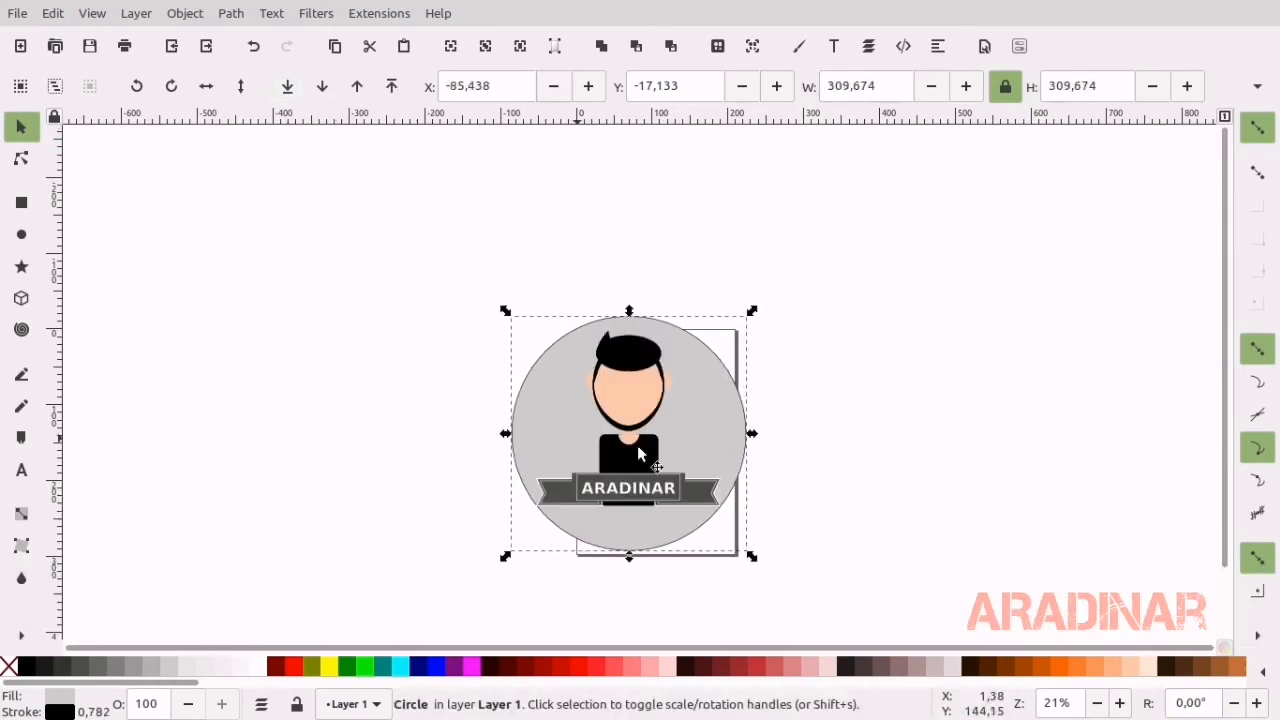
Nudge the grey background circle down about 8.5 mm behind the man.
key("Down")
key("Down")
key("Down")
key("Down")
key("Down")
key("Down")
key("Down")
key("Down")
key("Down")
key("Down")
key("Down")
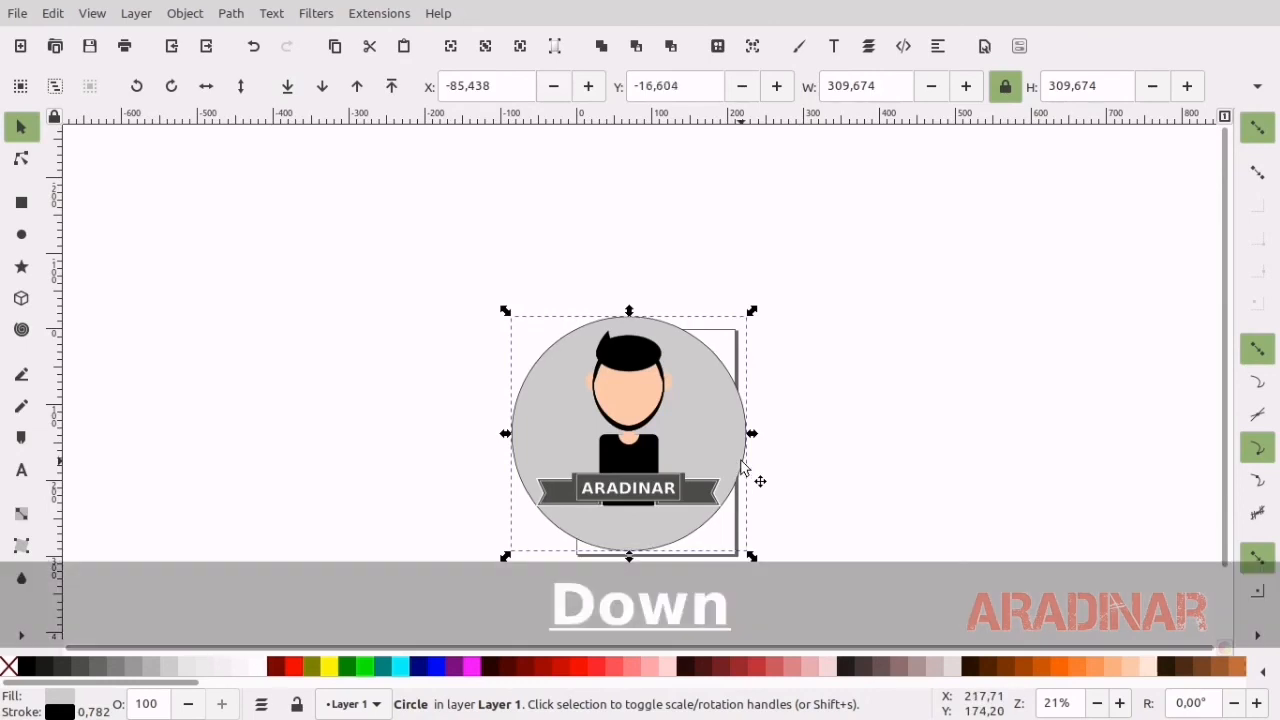
key("Down")
key("Down")
key("Down")
key("Down")
key("Down")
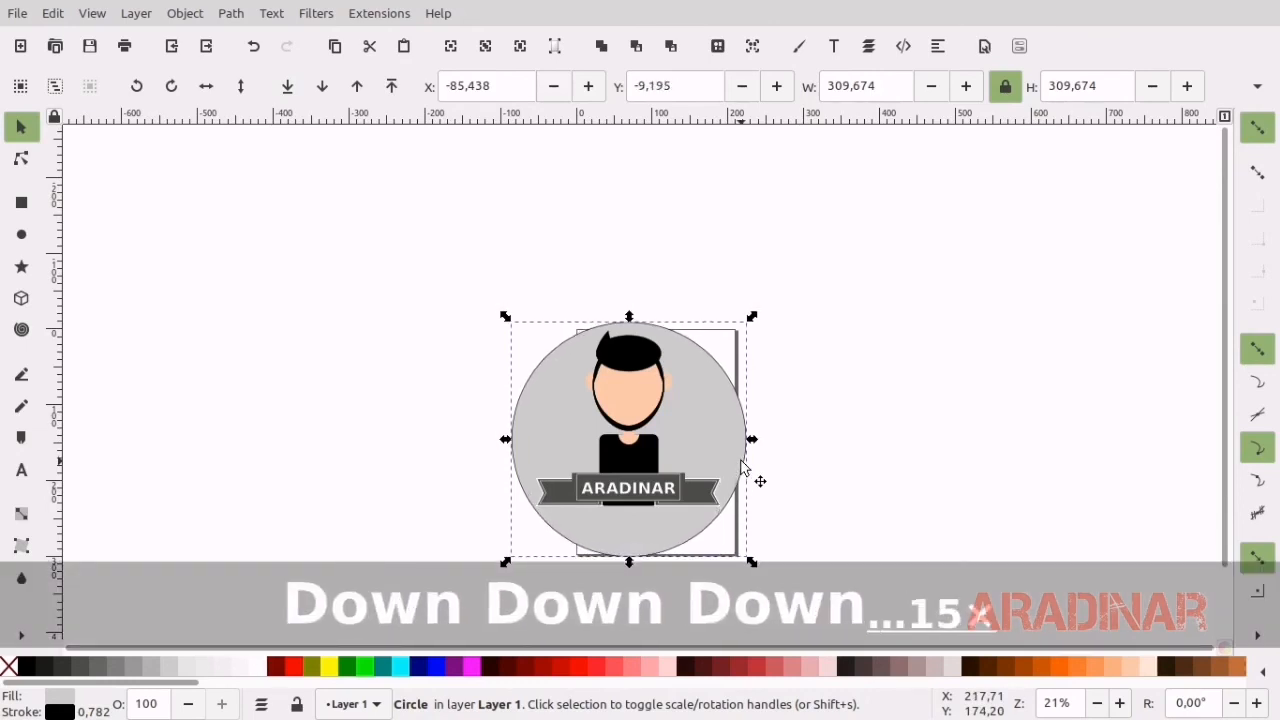
left_click(830, 455)
scroll(830, 455, "down", 1)
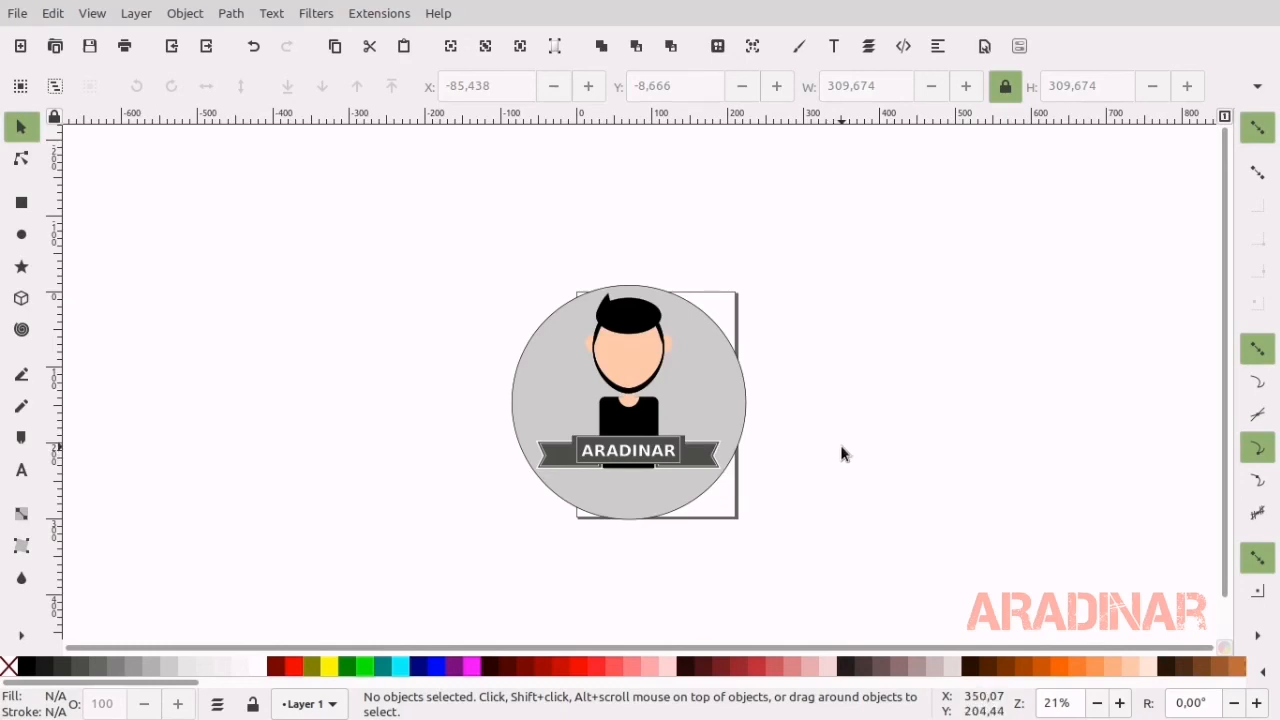
Group the man, banner, text and circle and move the group off the page onto the empty canvas beside it.
left_click(692, 392)
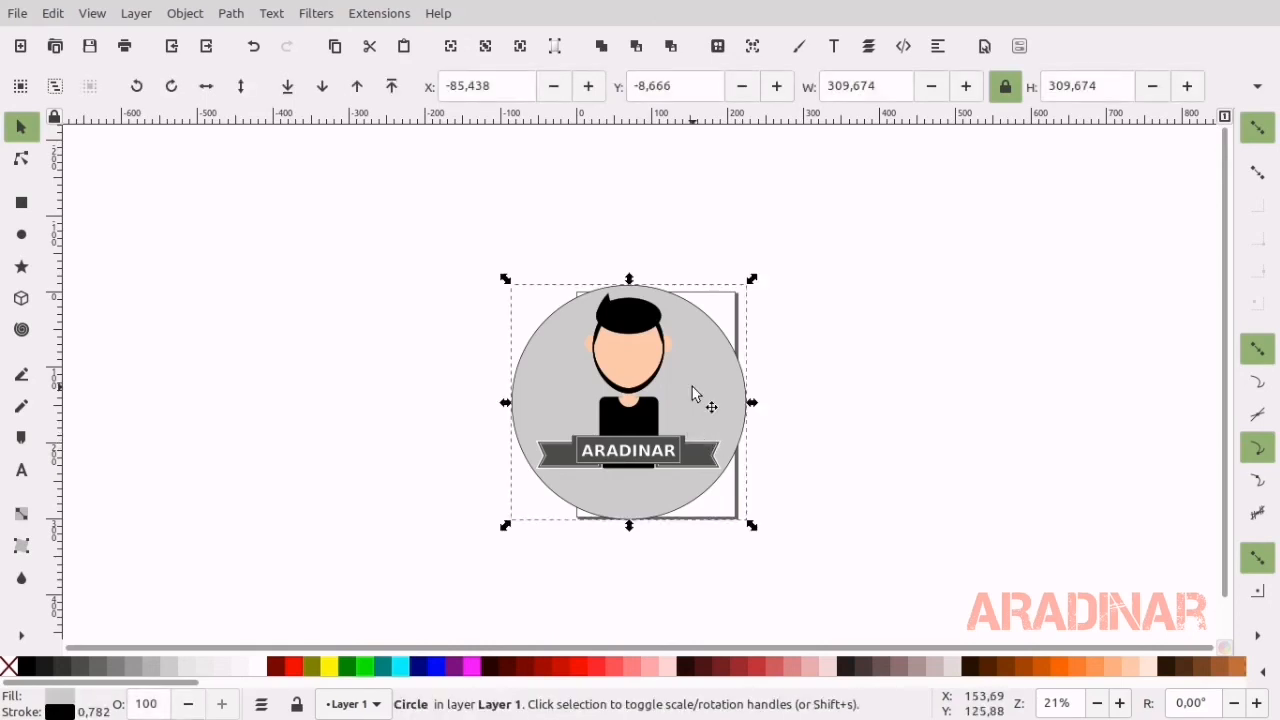
key("ctrl+a")
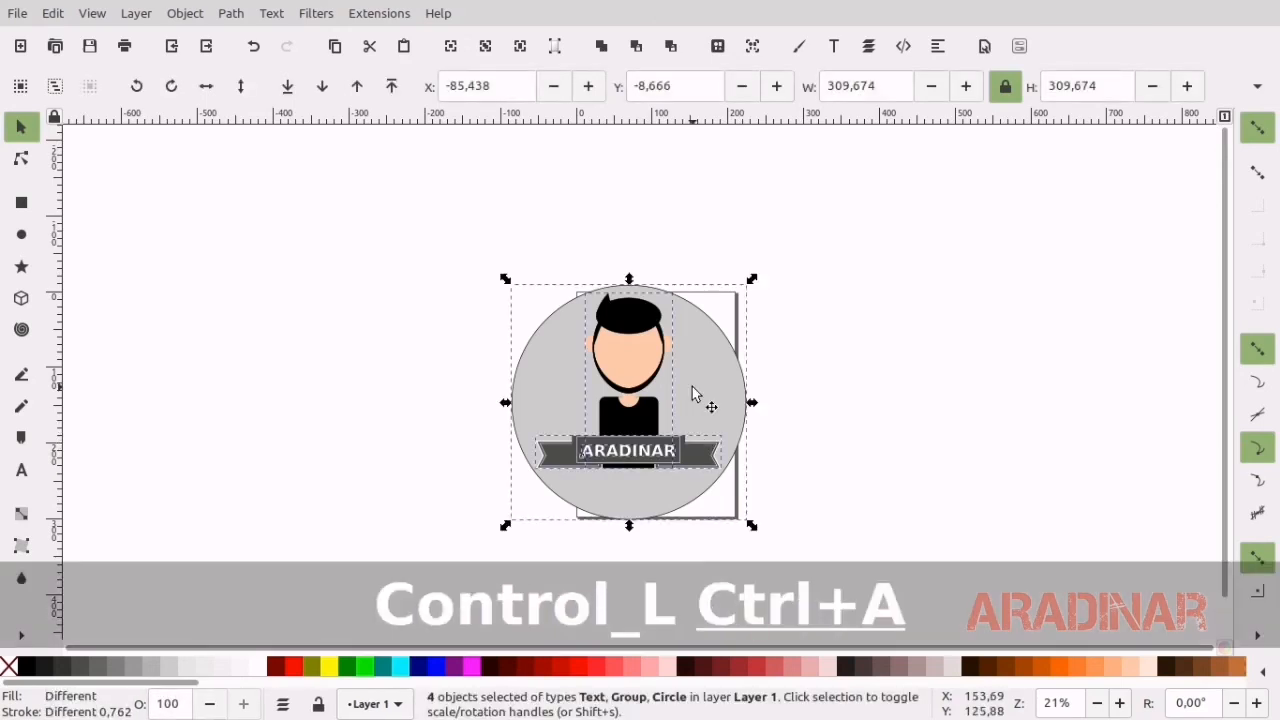
key("ctrl+g")
key("ctrl+g")
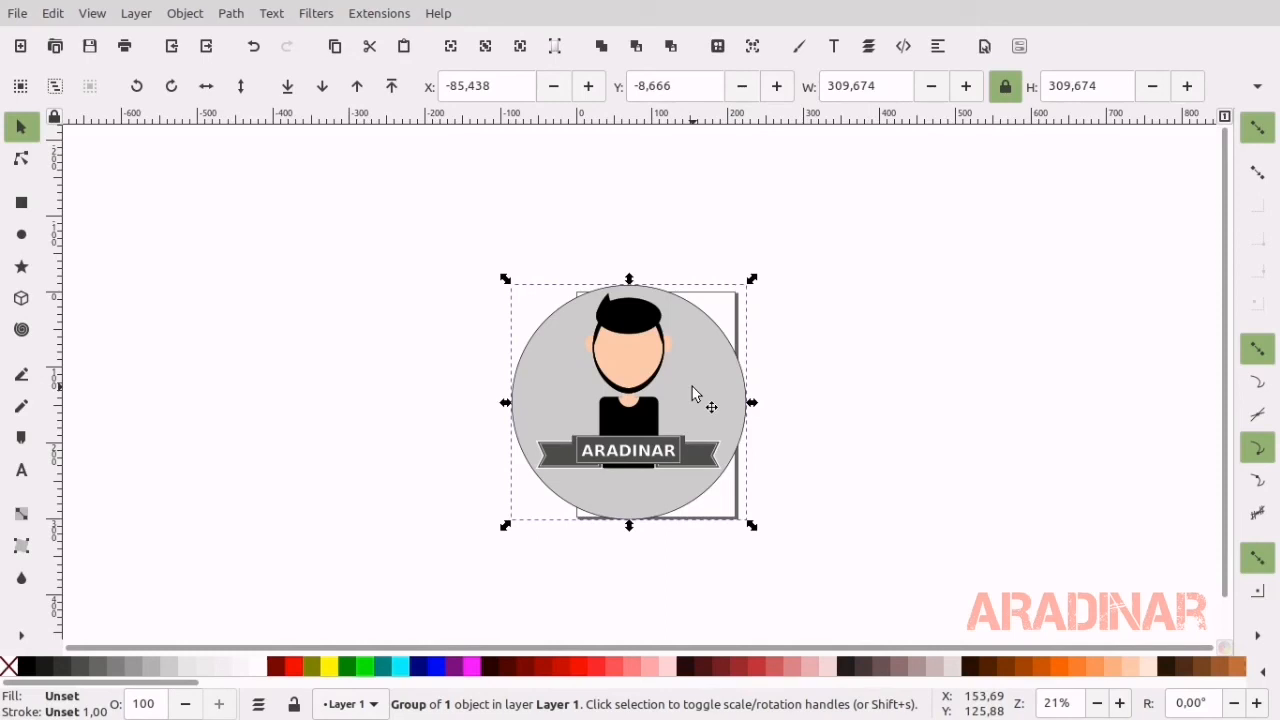
left_click_drag(693, 388, 371, 325)
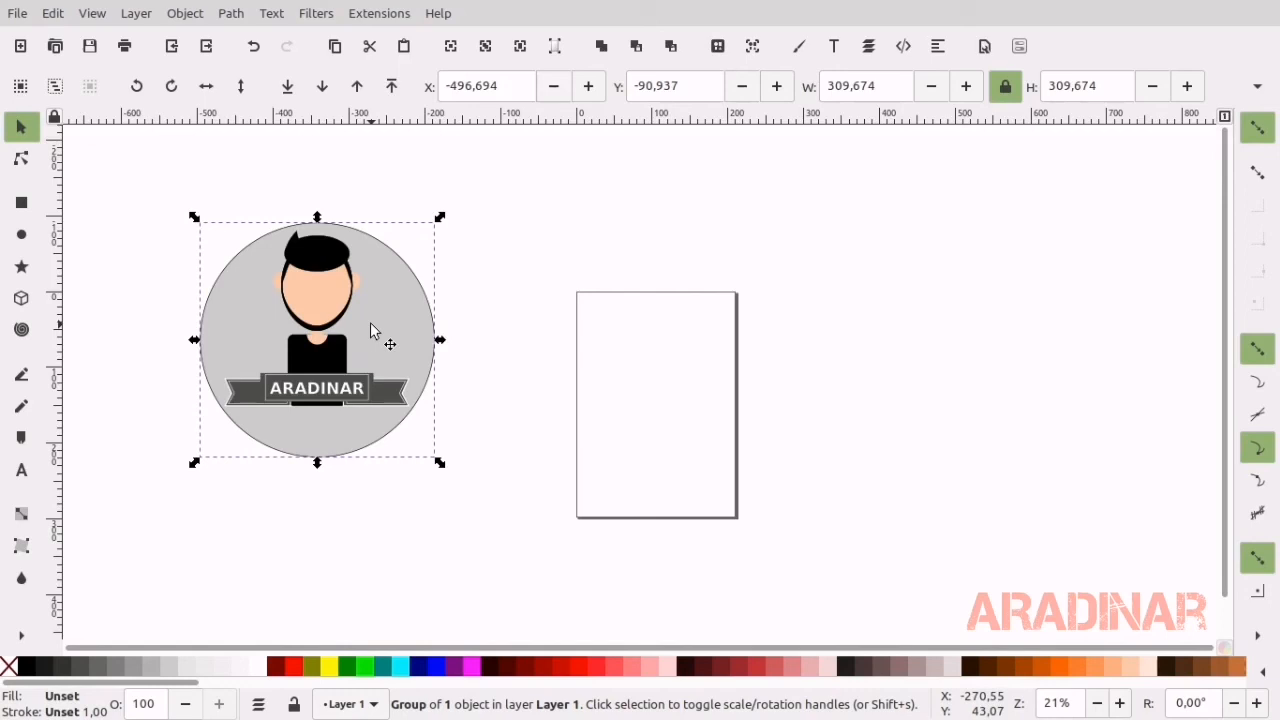
key("F11")
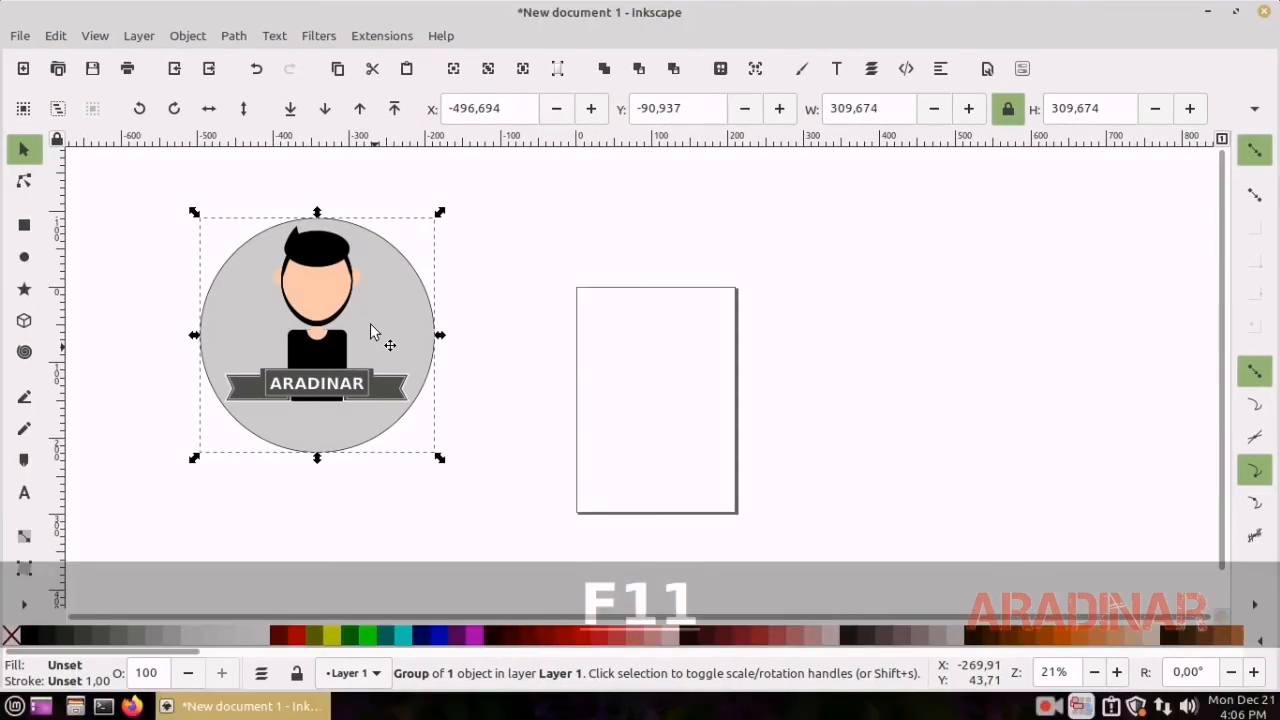
left_click(1046, 708)
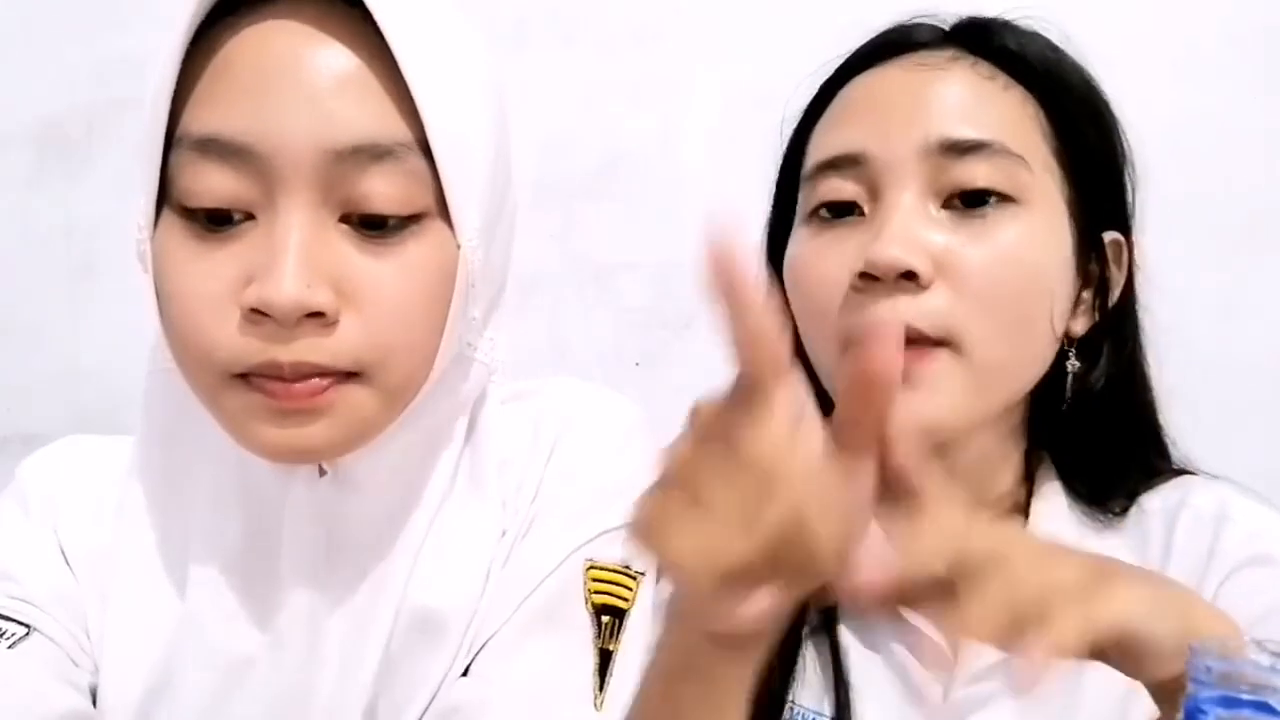